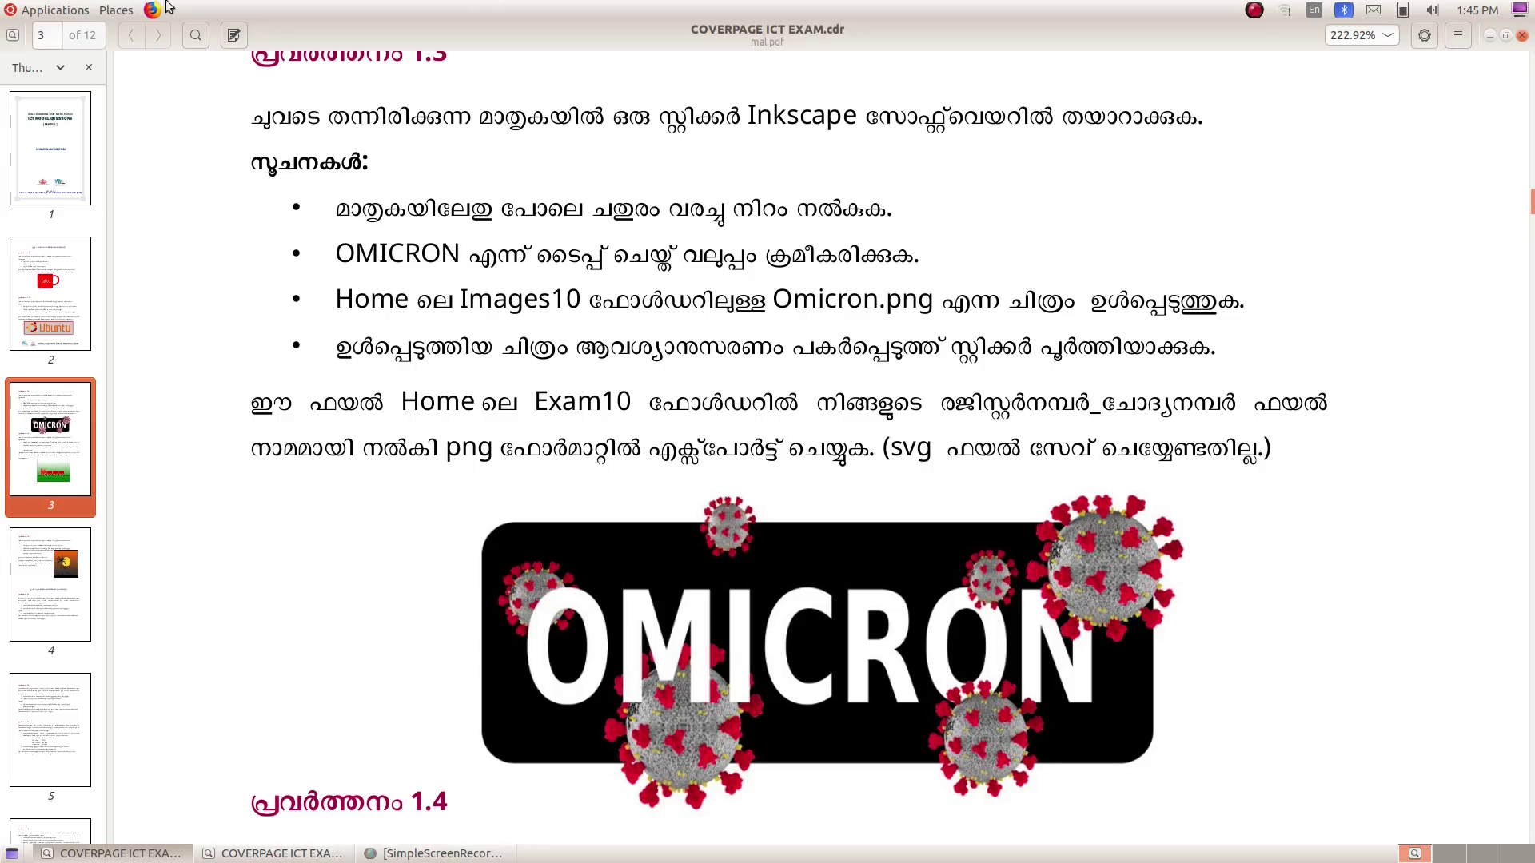
# - Launch the Inkscape Vector Graphics Editor with a new blank document
pyautogui.click(44, 9)
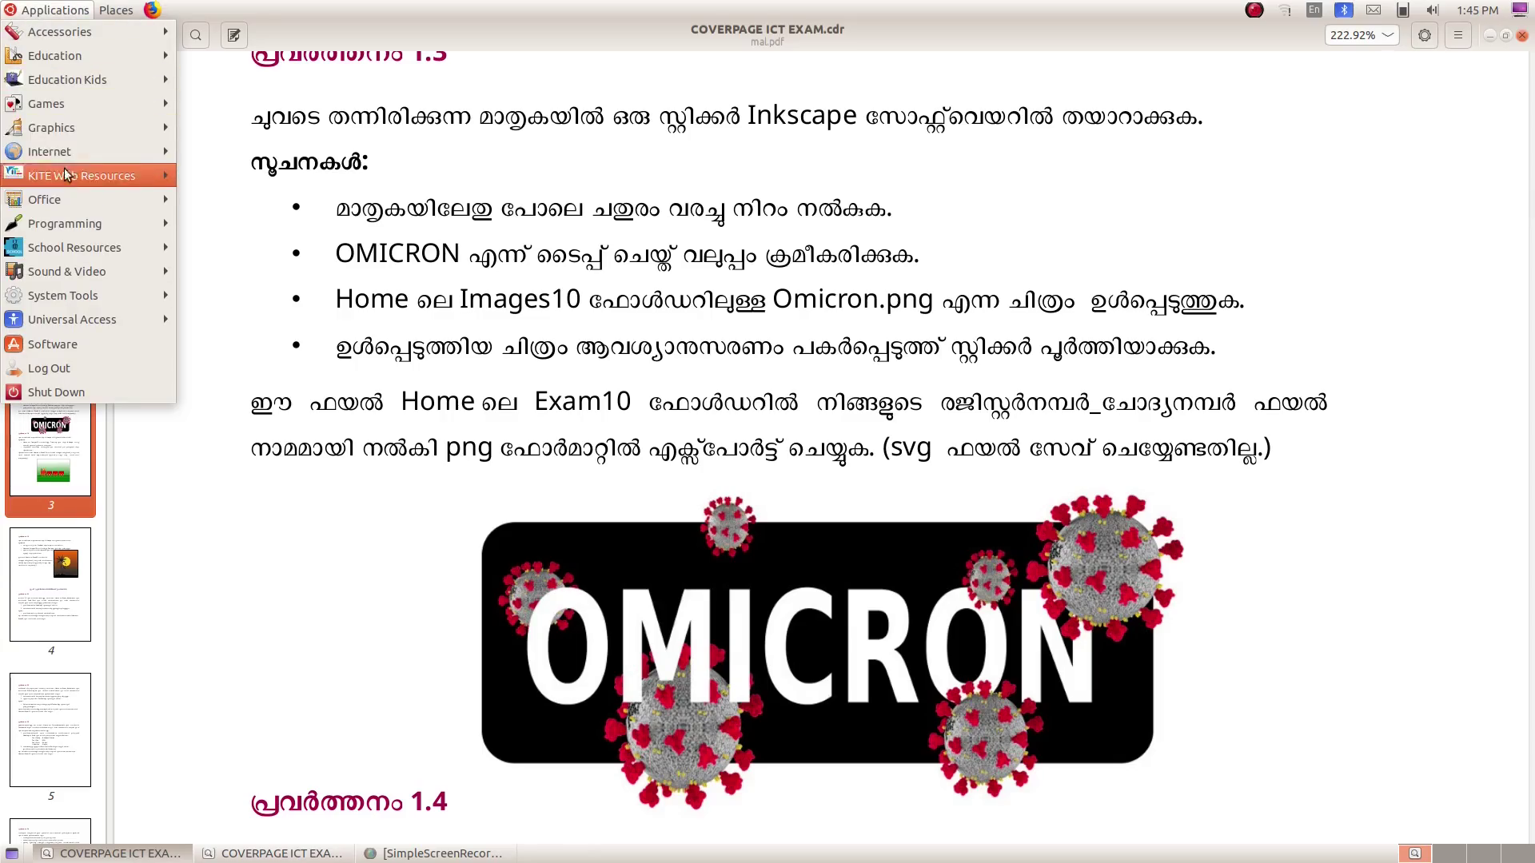
pyautogui.moveTo(64, 128)
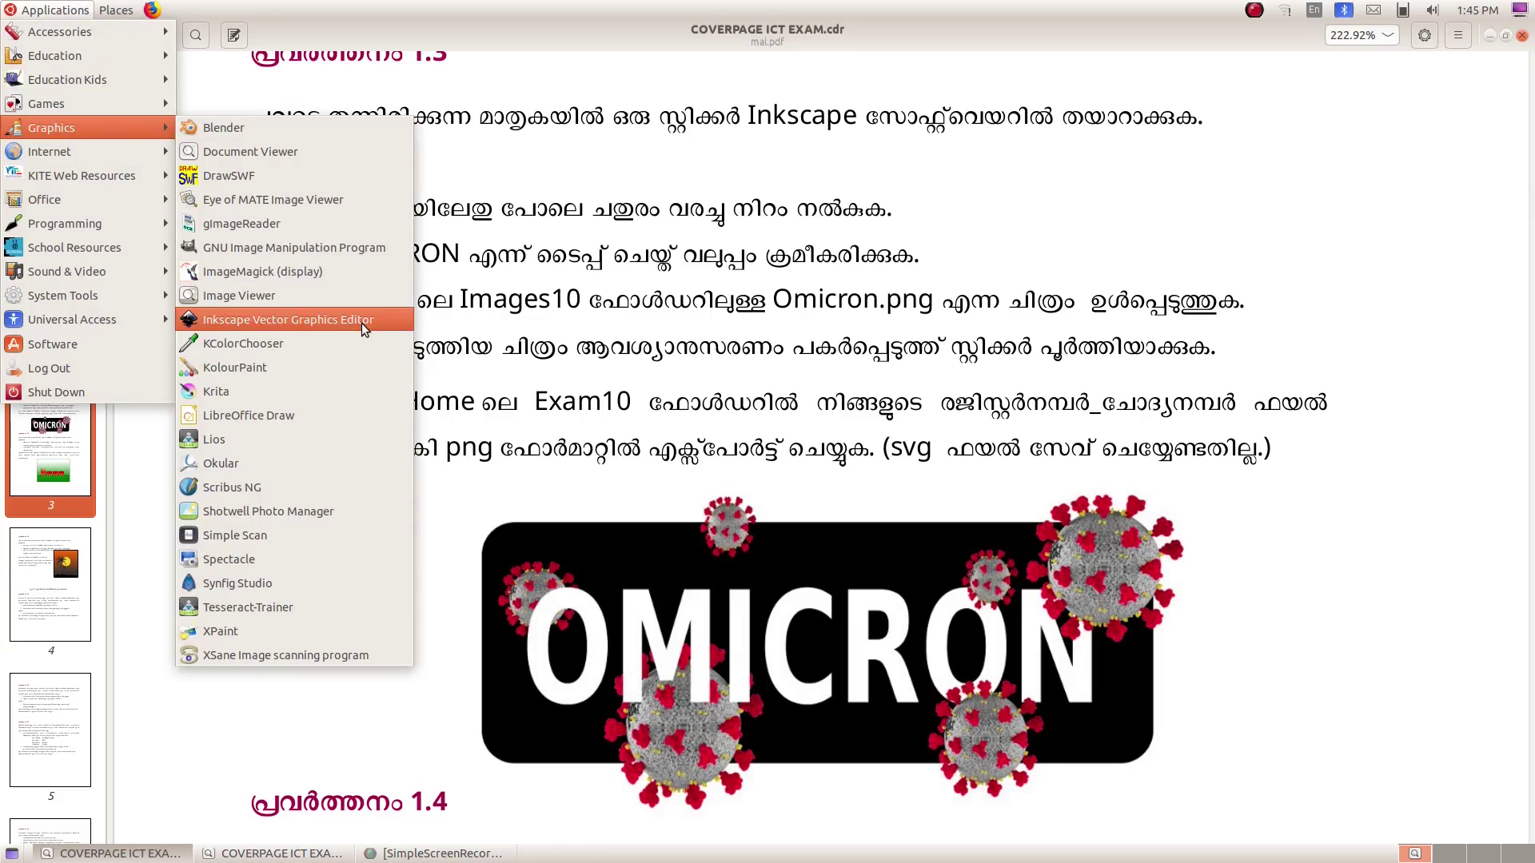
pyautogui.click(387, 325)
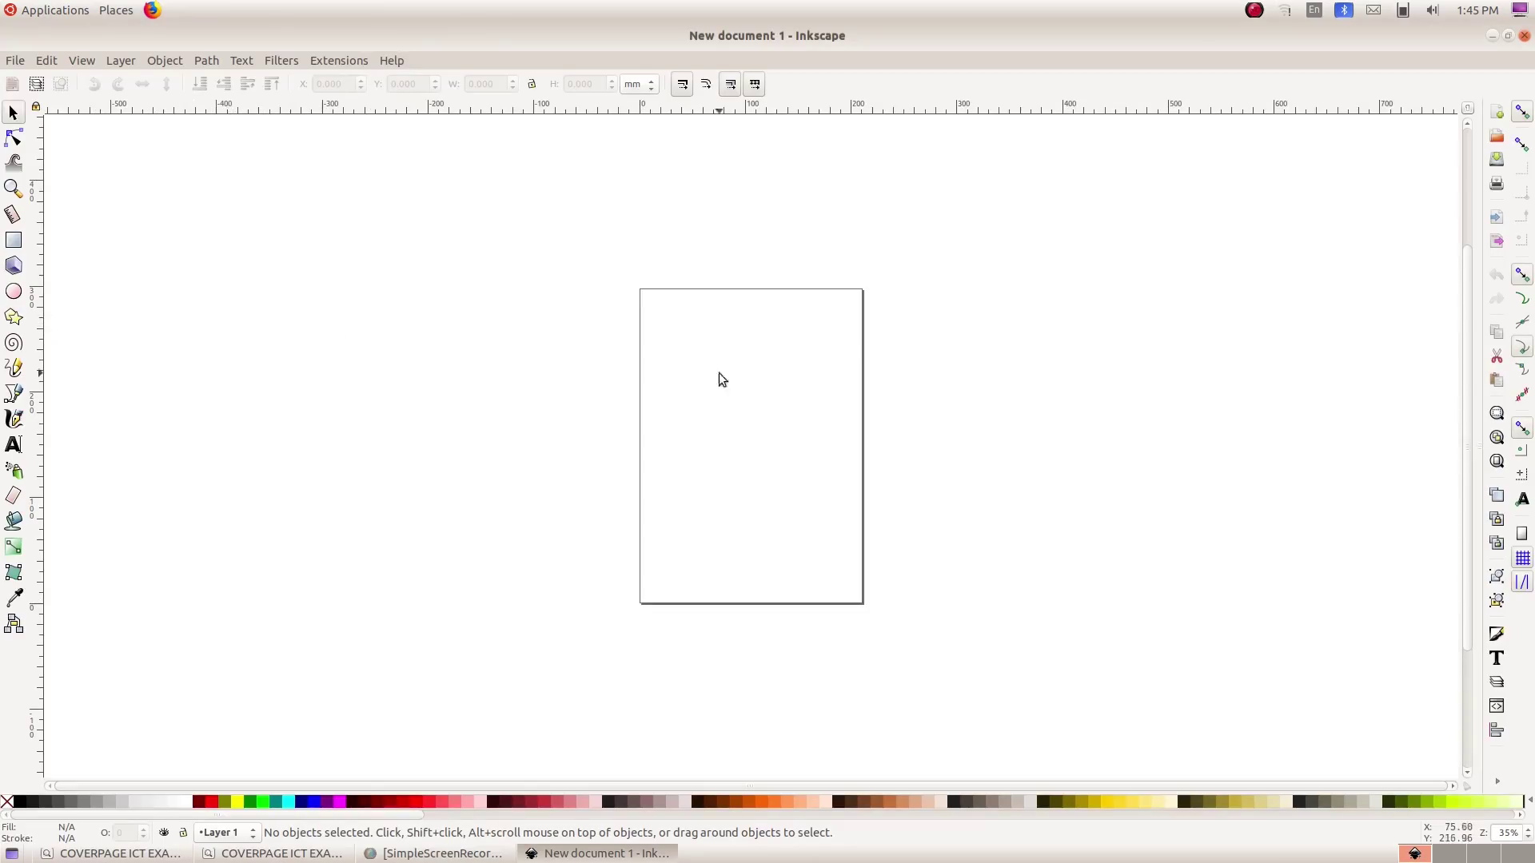
# - Hide the page border in the document properties and close that dialog
pyautogui.click(12, 62)
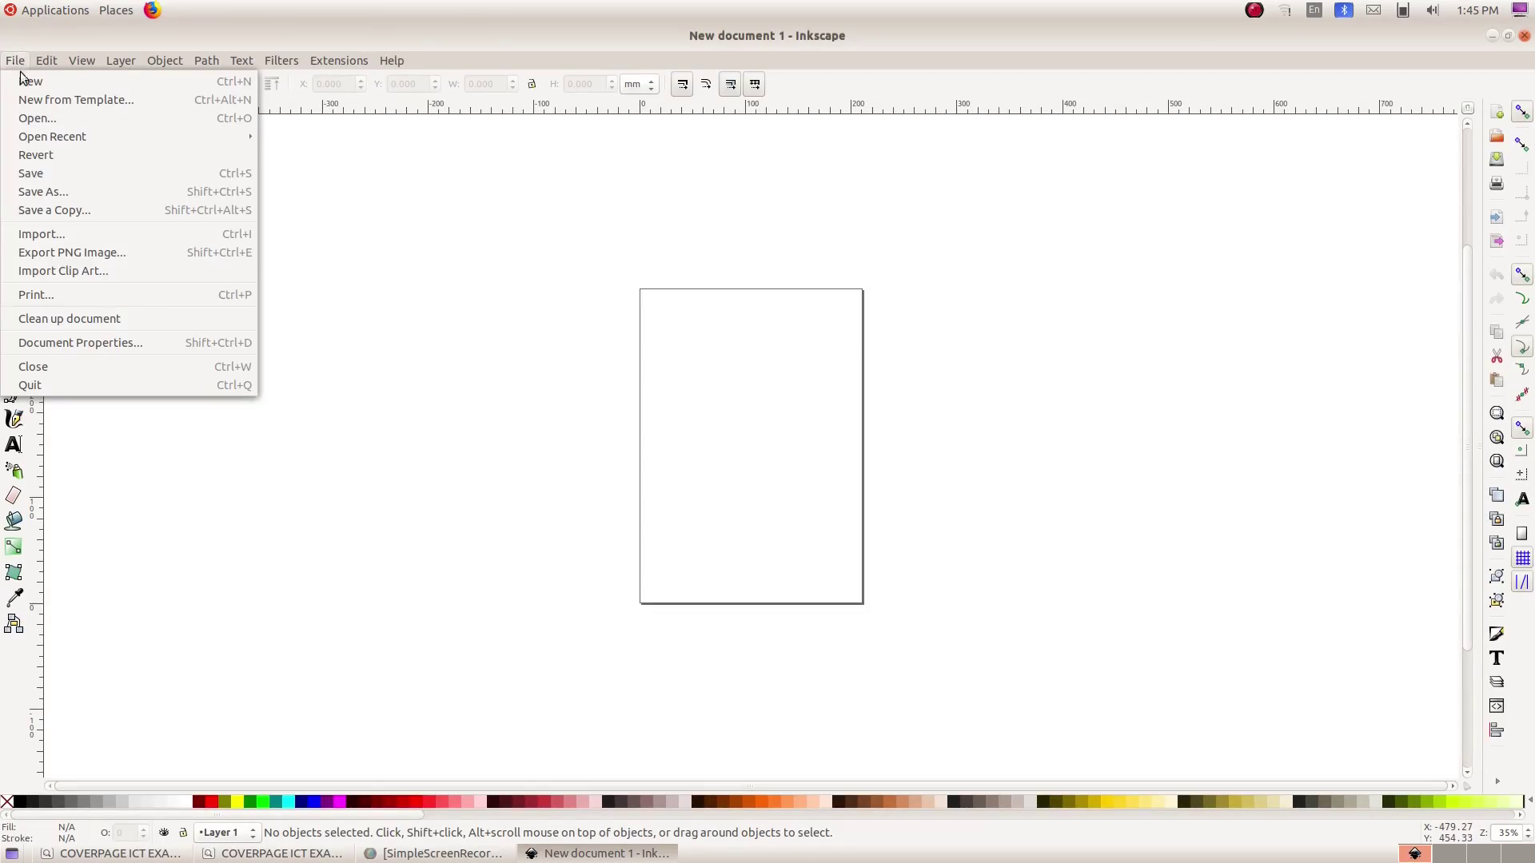
pyautogui.click(131, 352)
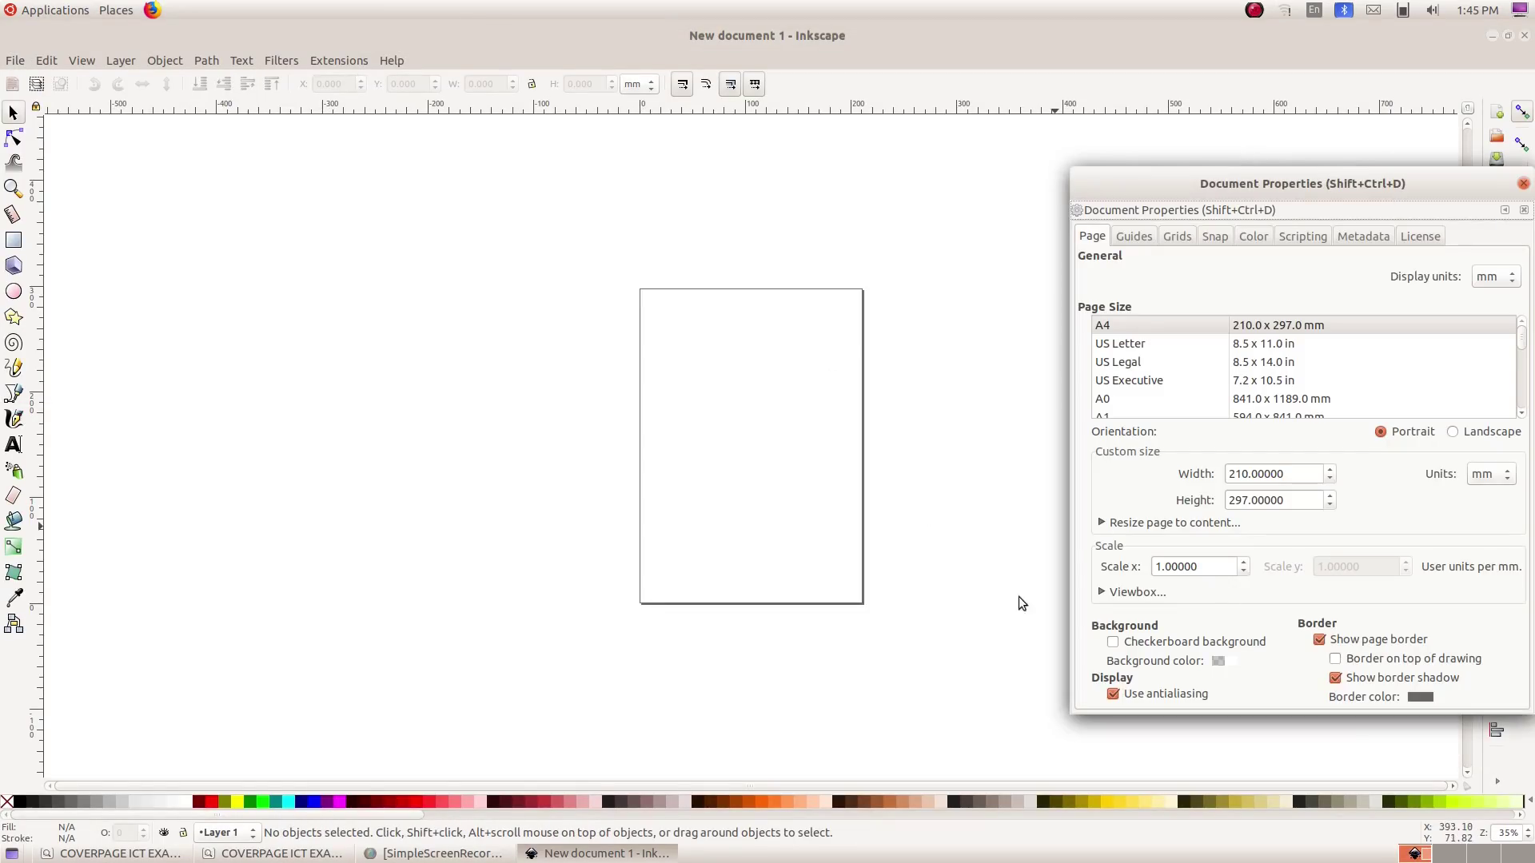
pyautogui.click(1376, 637)
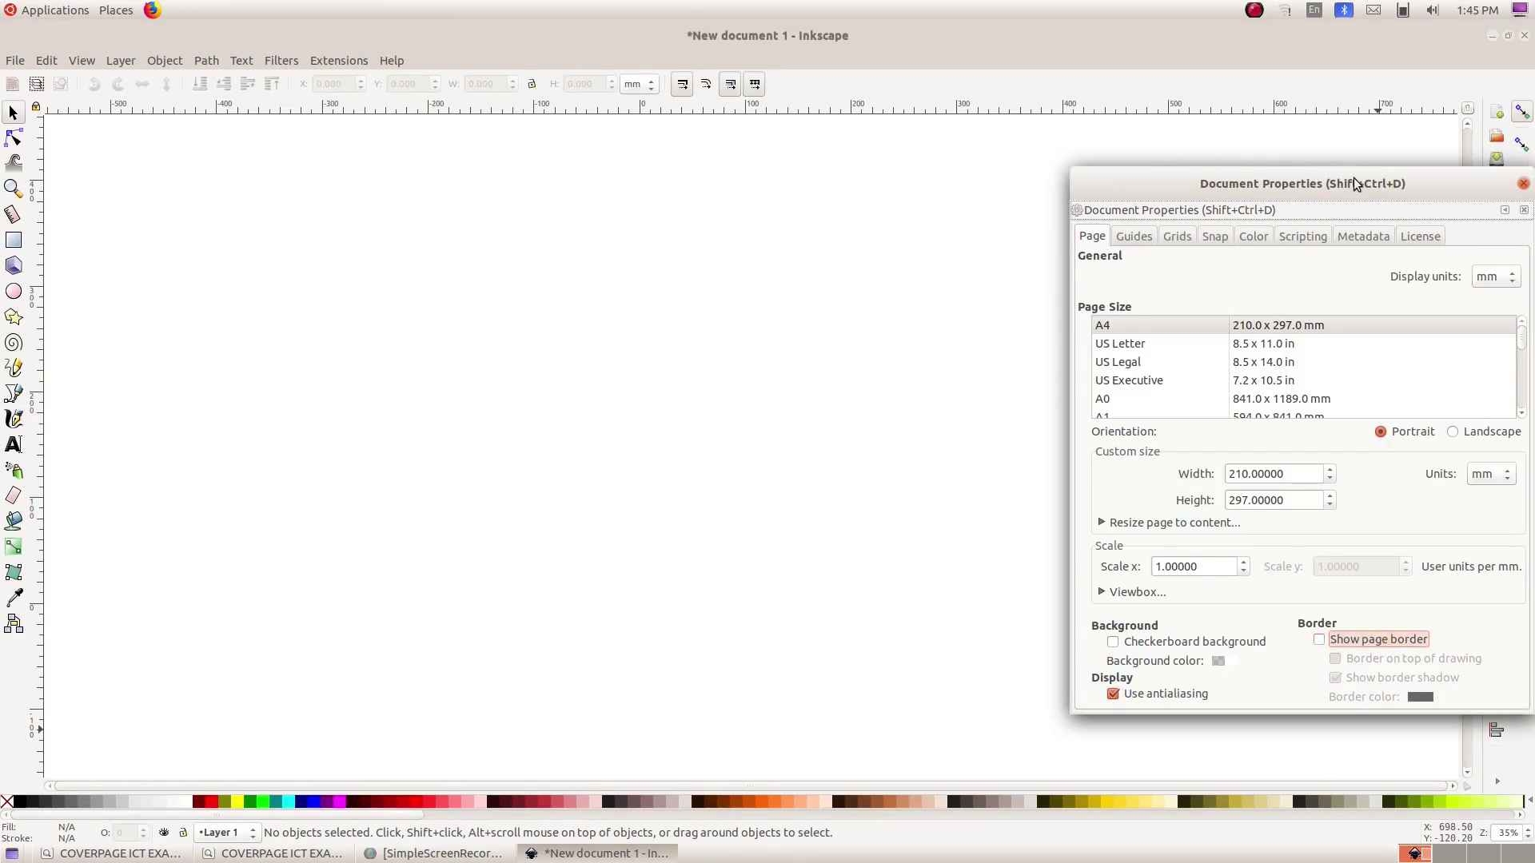
pyautogui.moveTo(1356, 180); pyautogui.dragTo(880, 176)
pyautogui.click(1048, 179)
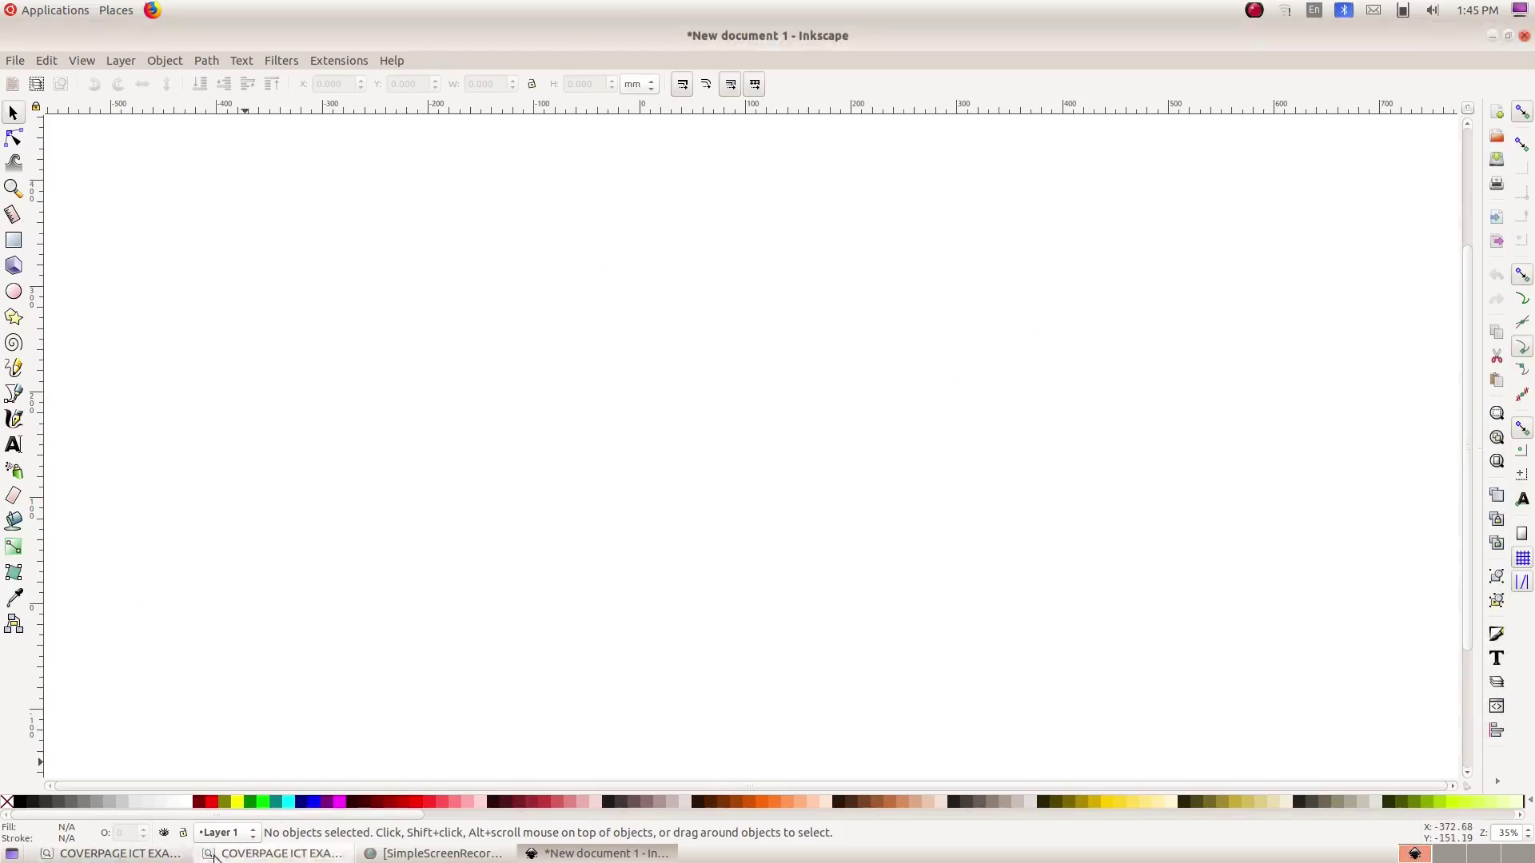
# - Following the Activity 1.3 sticker model in the exam PDFs, draw a black rectangle about 624 × 196 mm and round its corners with Ry 41.7 mm
pyautogui.click(272, 854)
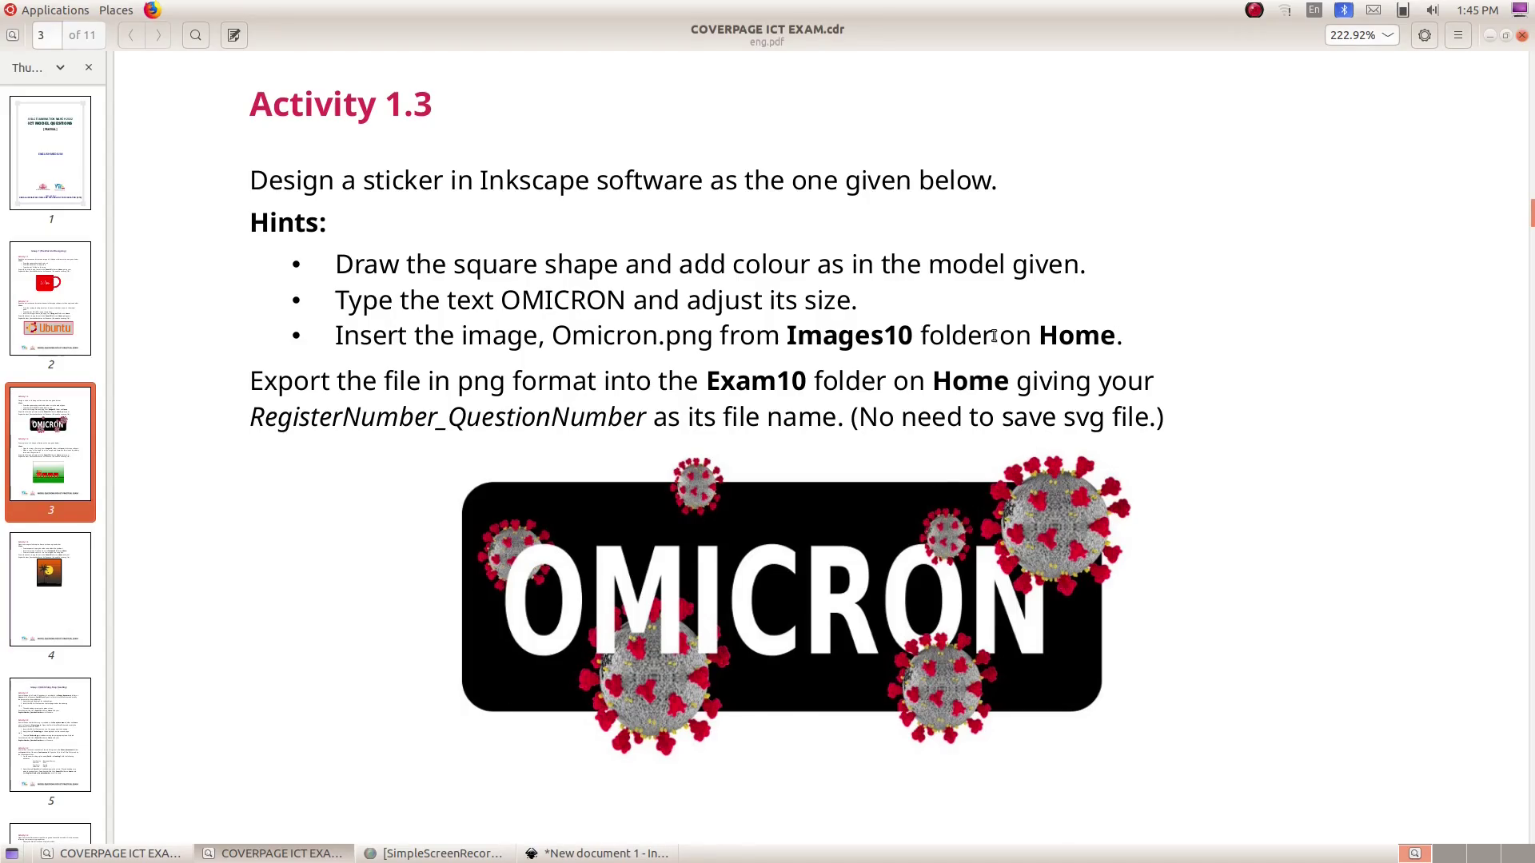
pyautogui.click(112, 853)
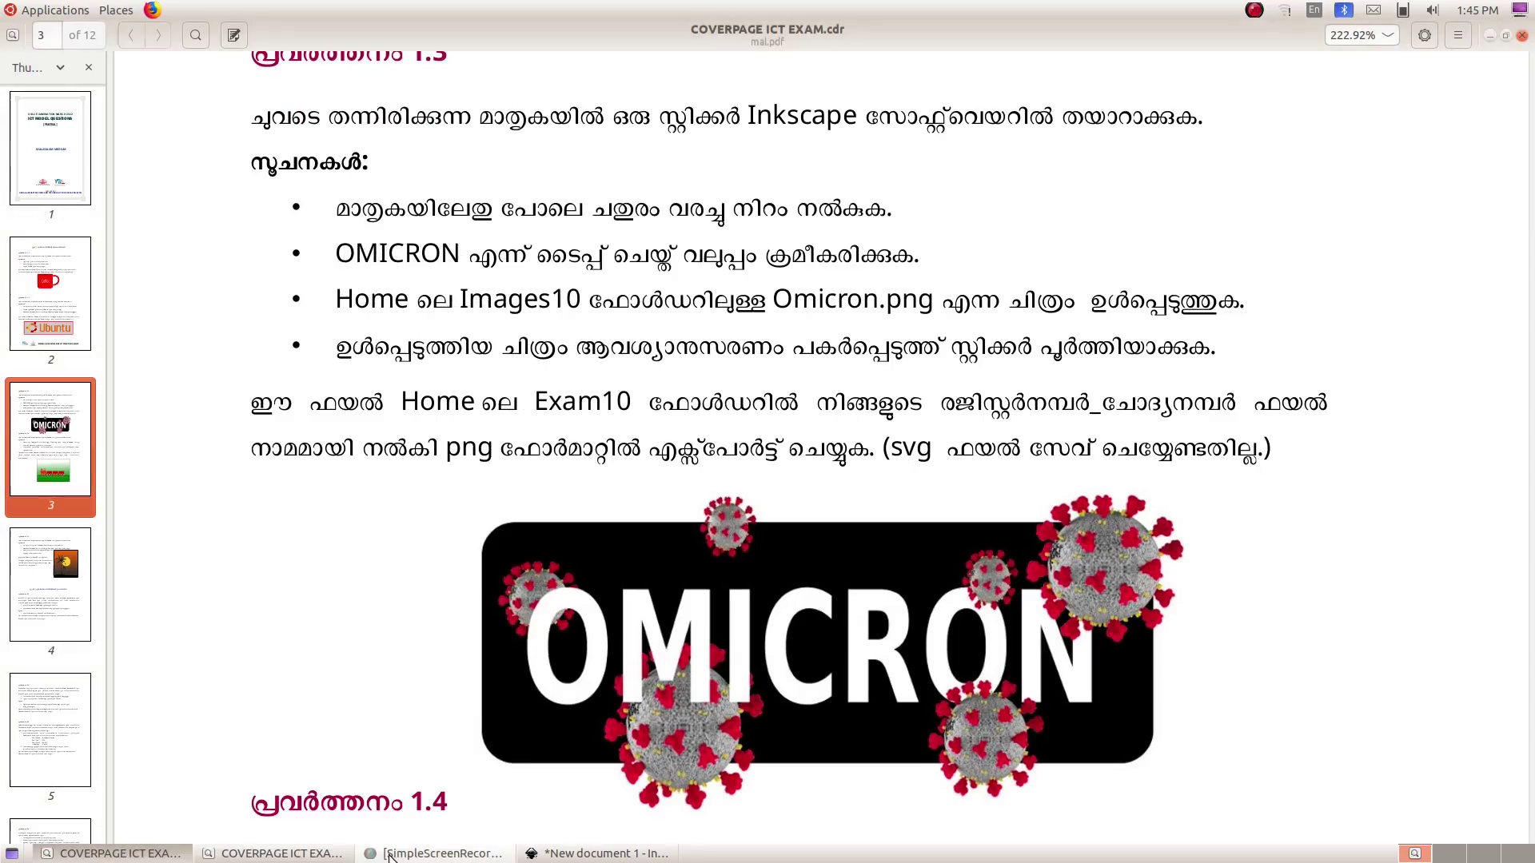
pyautogui.click(599, 853)
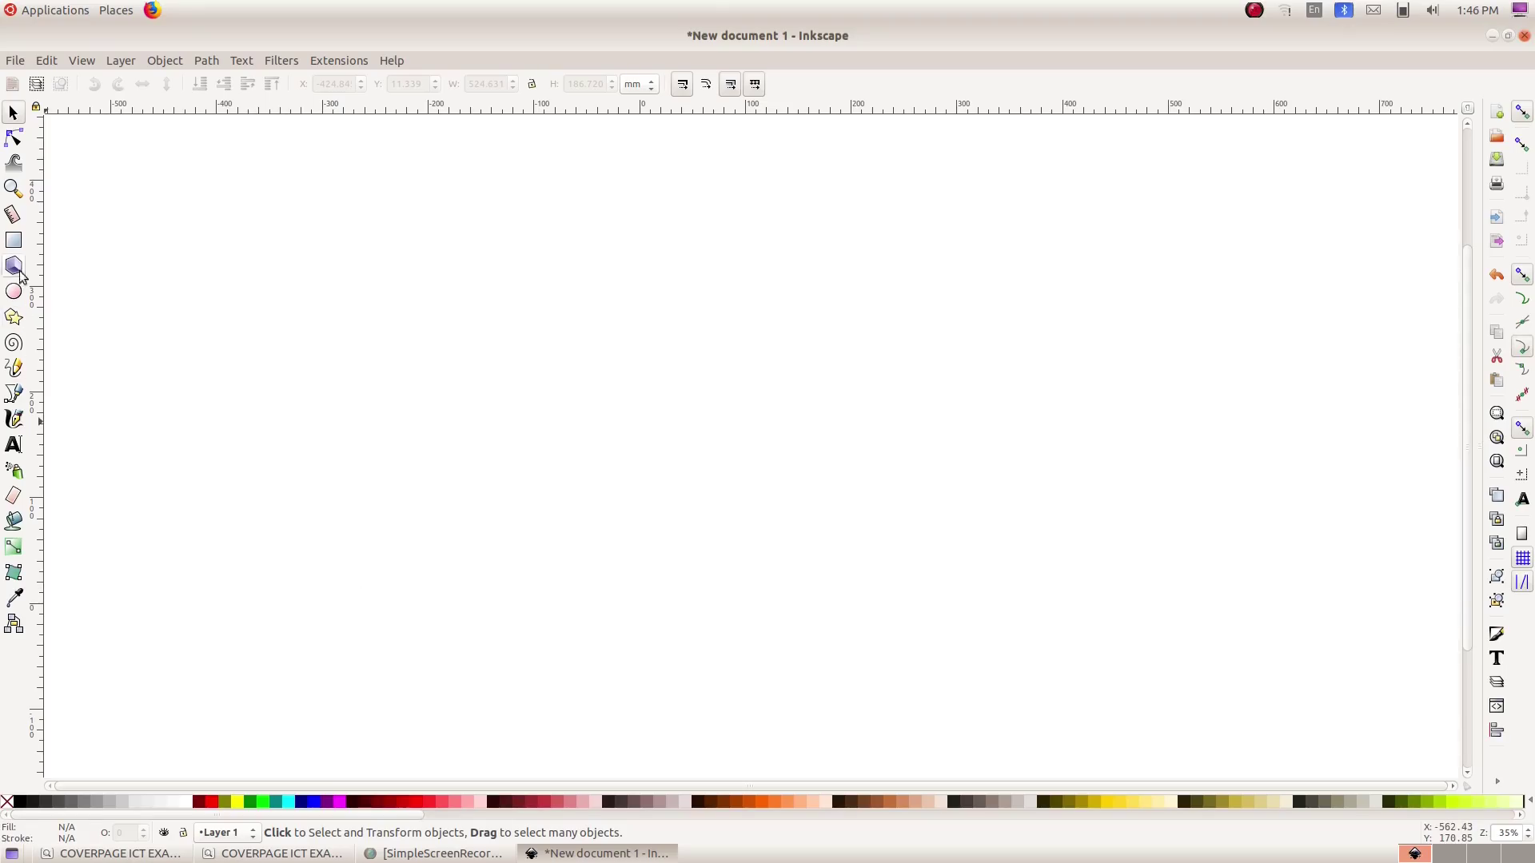
pyautogui.click(14, 242)
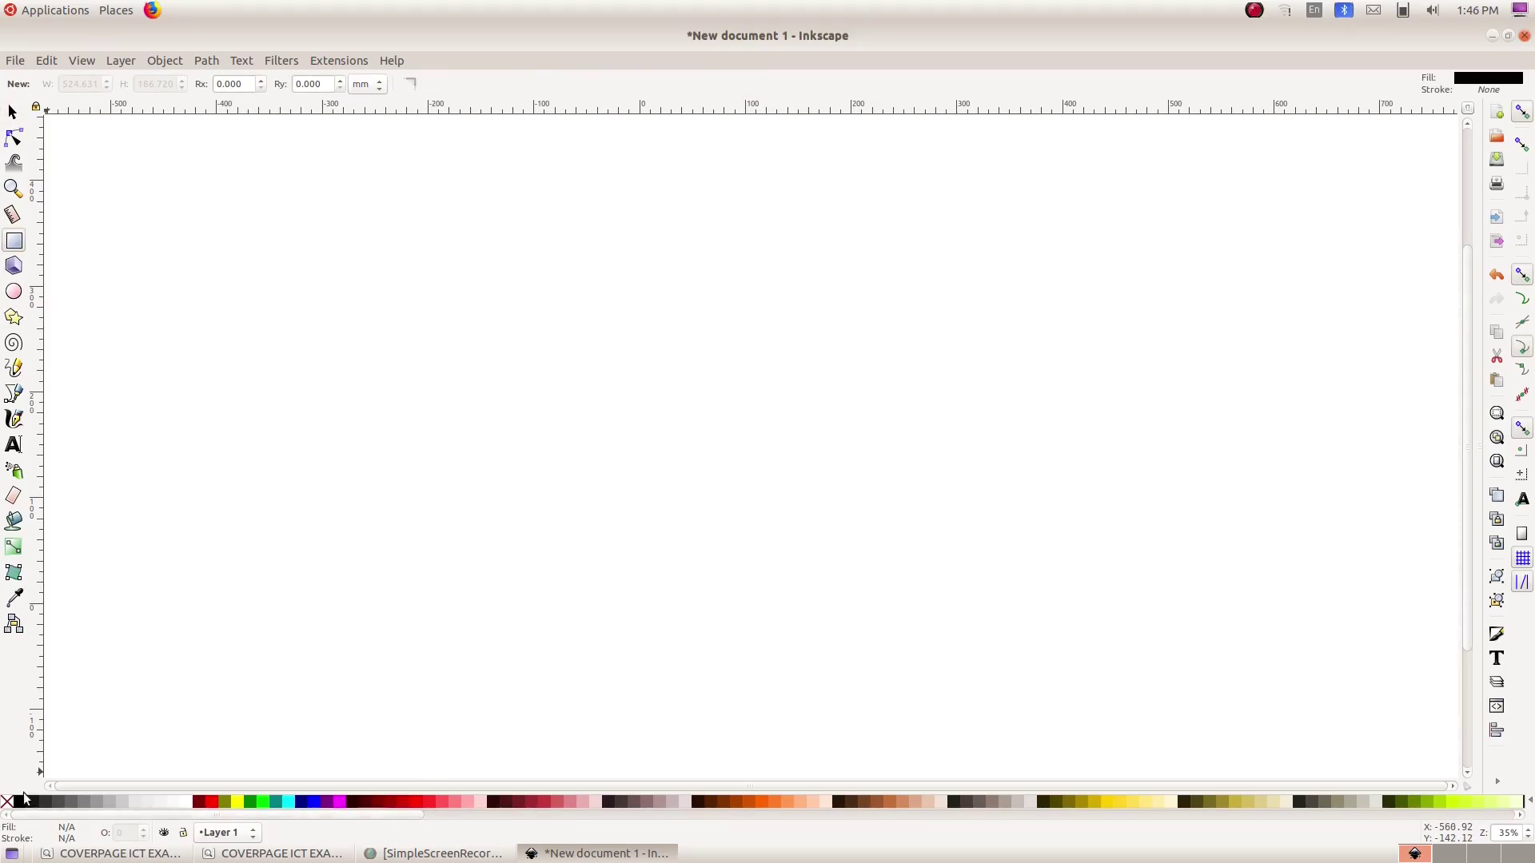
pyautogui.moveTo(398, 328); pyautogui.dragTo(1059, 537)
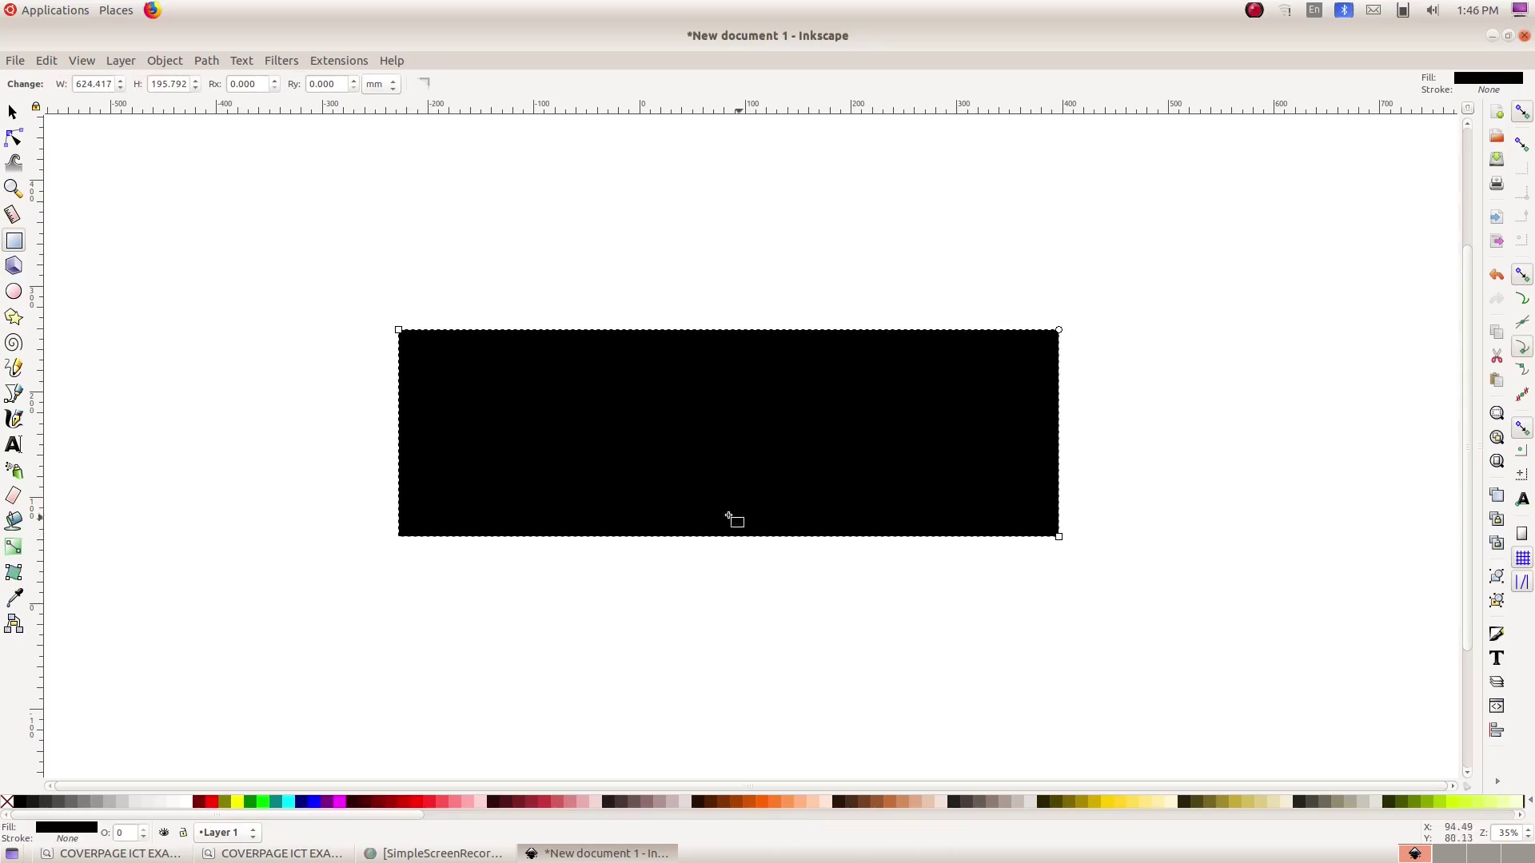
pyautogui.click(354, 79)
pyautogui.click(353, 80)
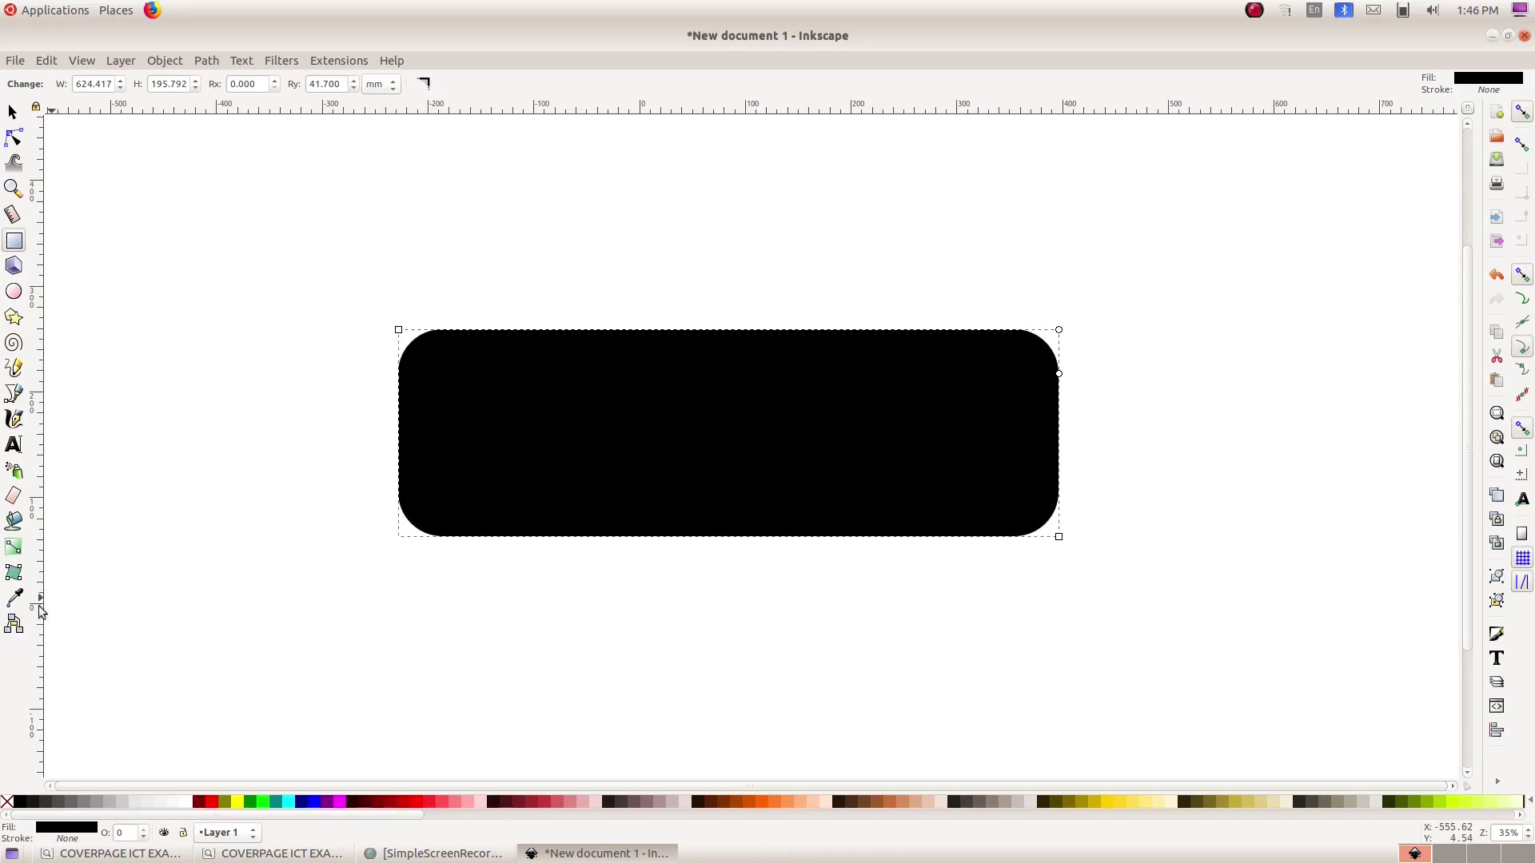
# - Check the sticker model in the PDF and add the white text OMICRON on the black rectangle in Inkscape
pyautogui.click(135, 856)
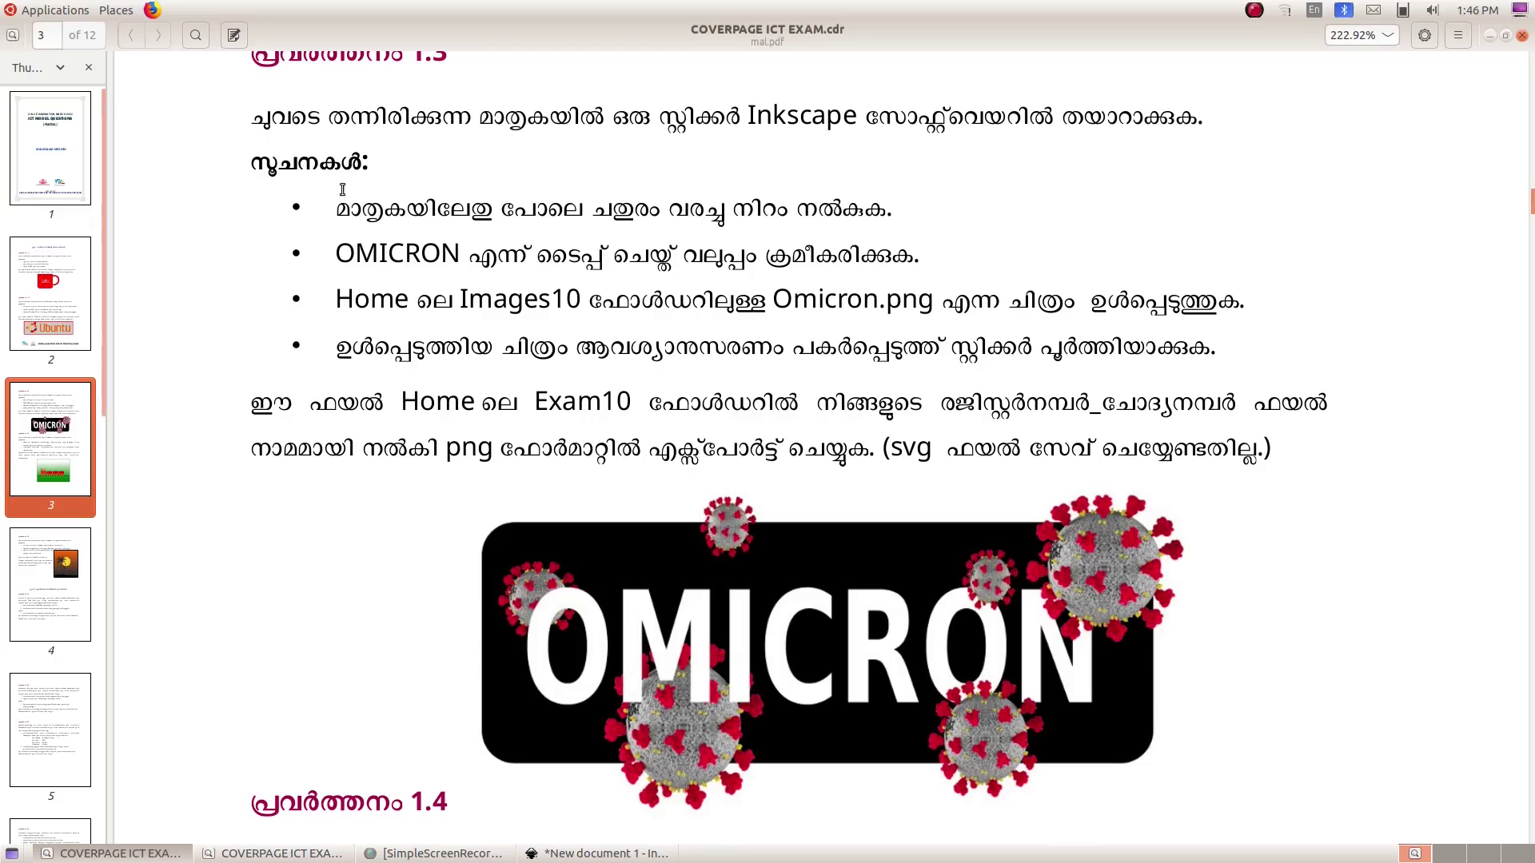
pyautogui.click(526, 854)
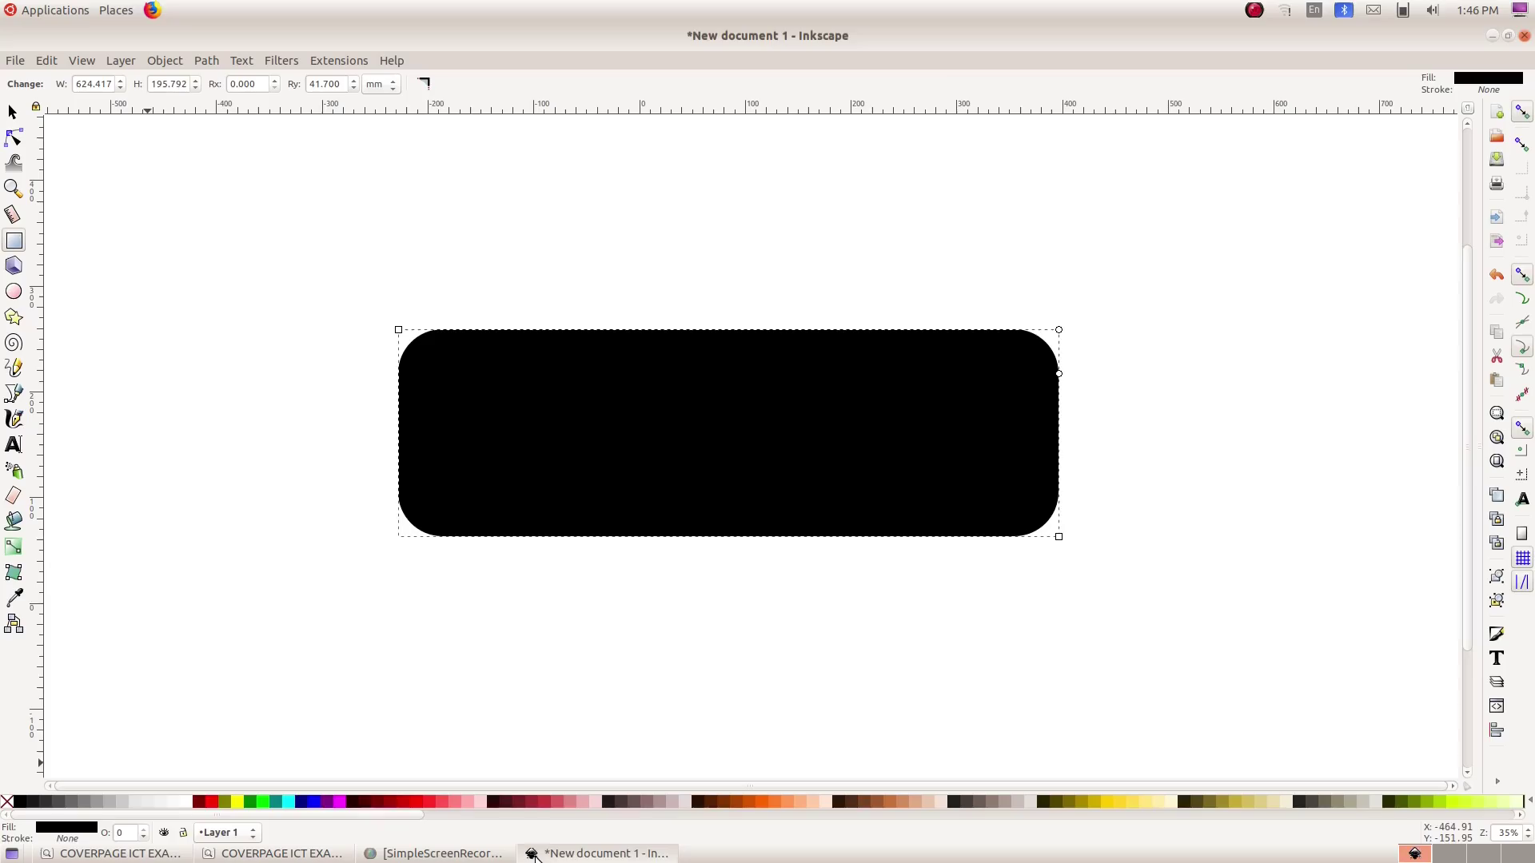
pyautogui.click(15, 445)
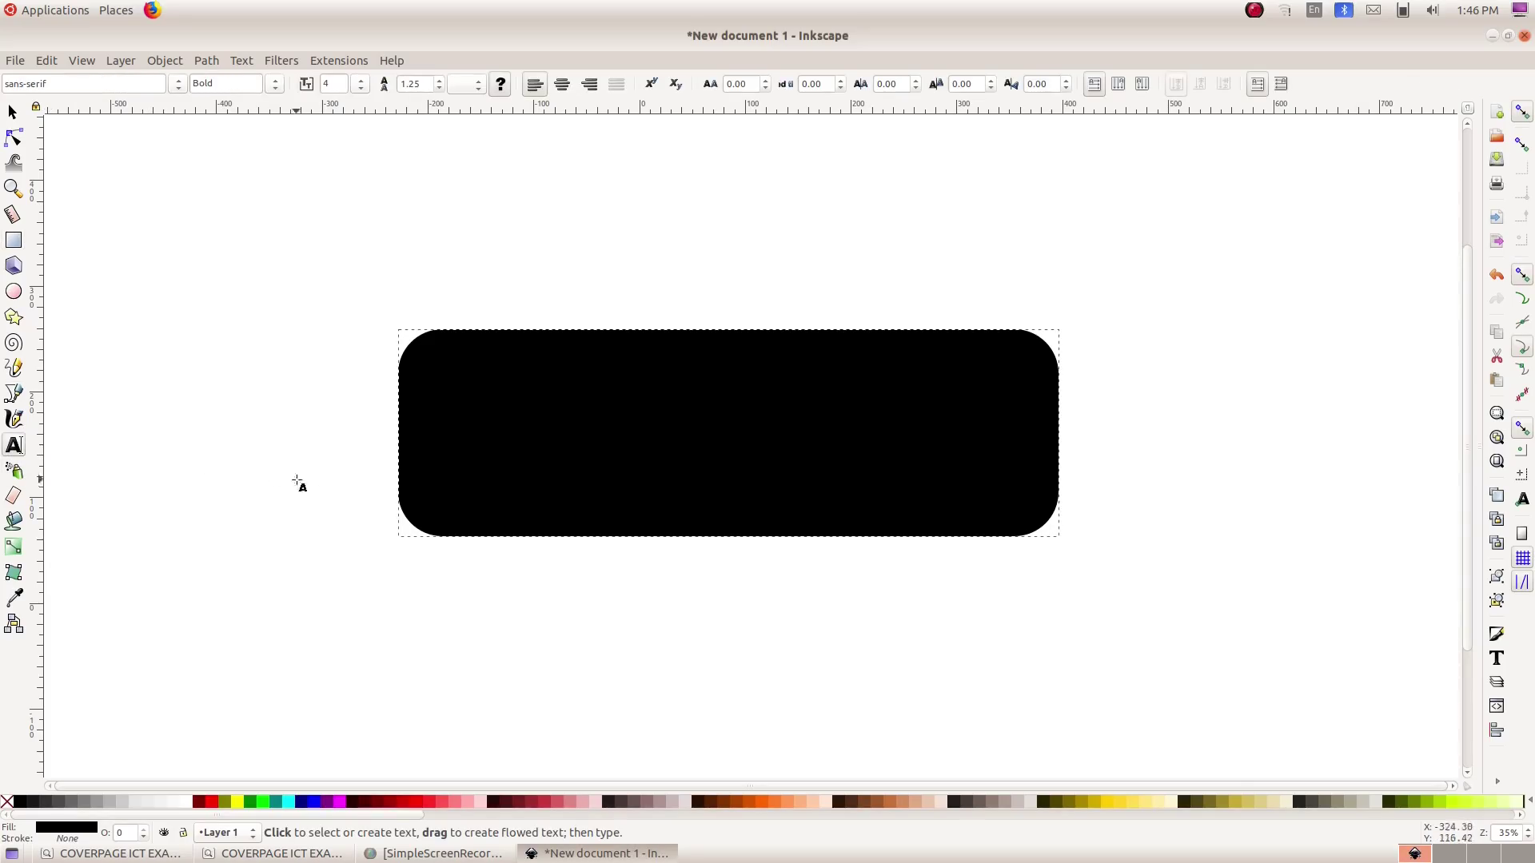
pyautogui.click(478, 435)
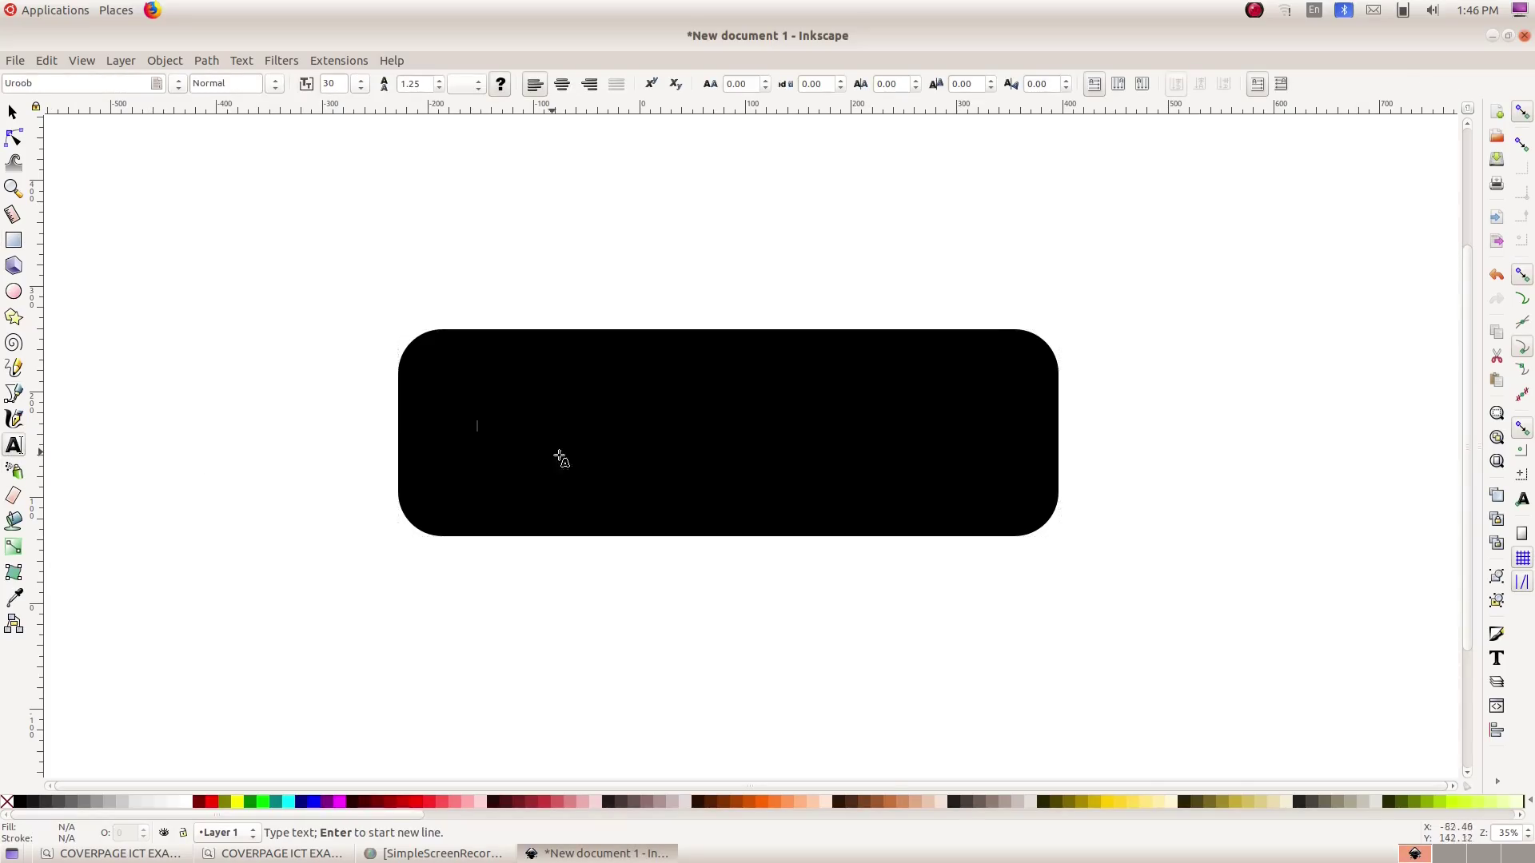
pyautogui.write('JAMICRON')
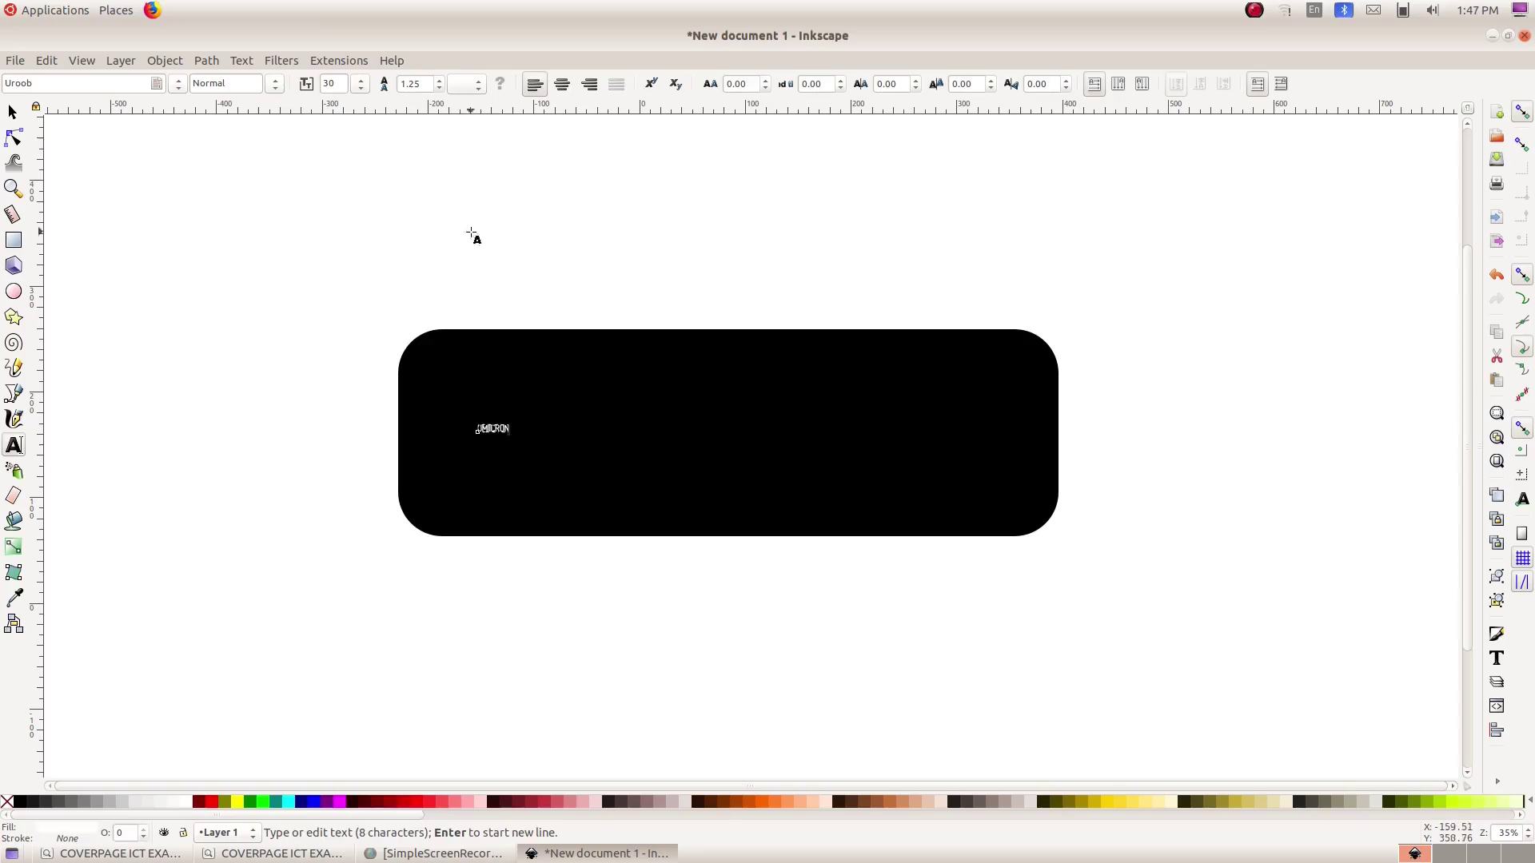
pyautogui.click(274, 85)
# - Enlarge the OMICRON text to span most of the black rectangle's width and place it in the rectangle's middle
pyautogui.click(13, 114)
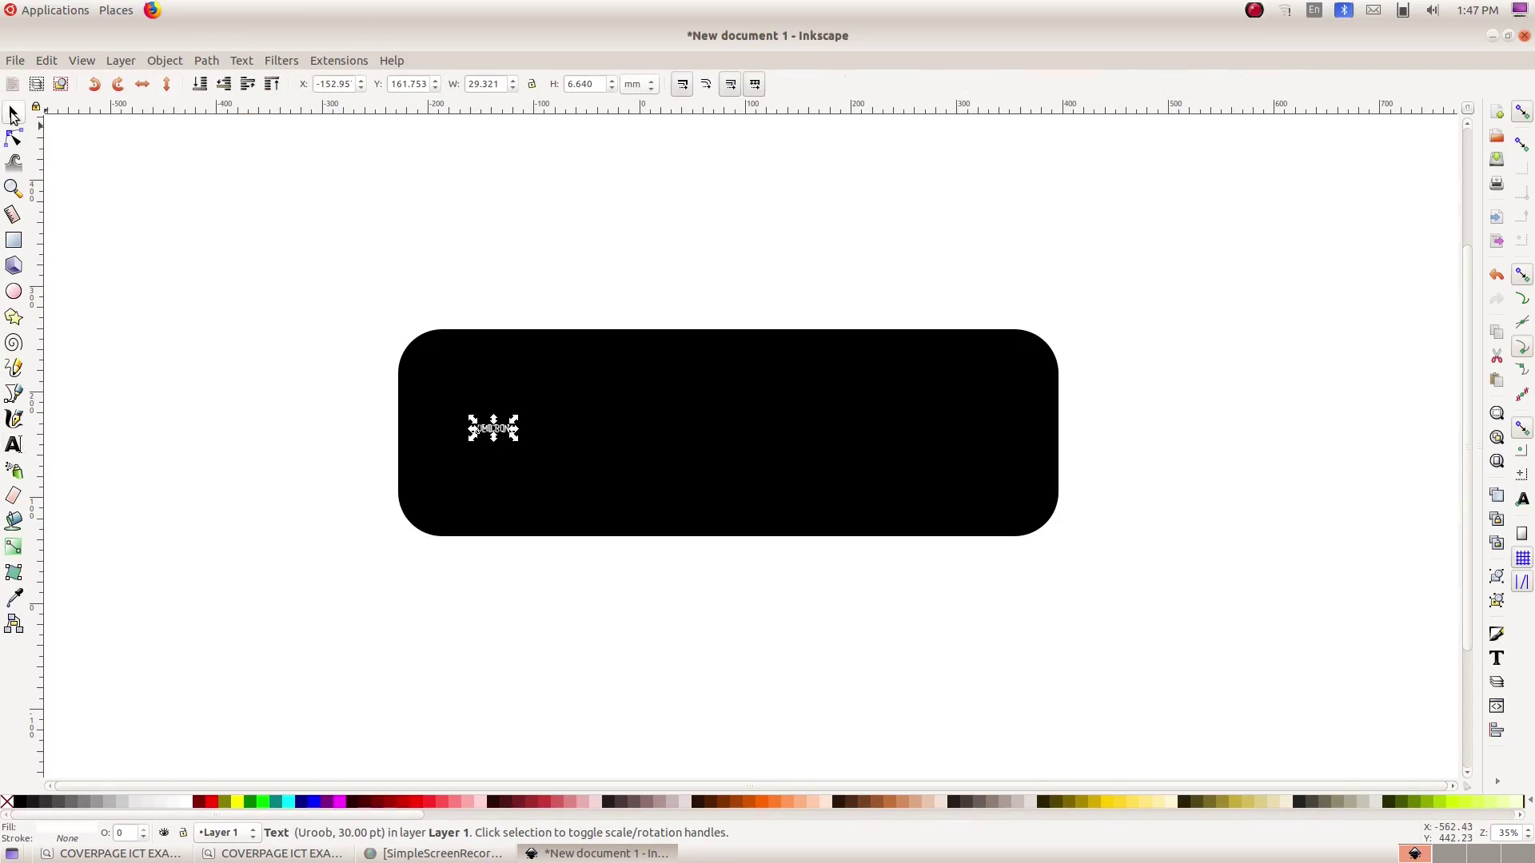
pyautogui.moveTo(514, 439); pyautogui.dragTo(876, 507)
pyautogui.moveTo(703, 494); pyautogui.dragTo(756, 464)
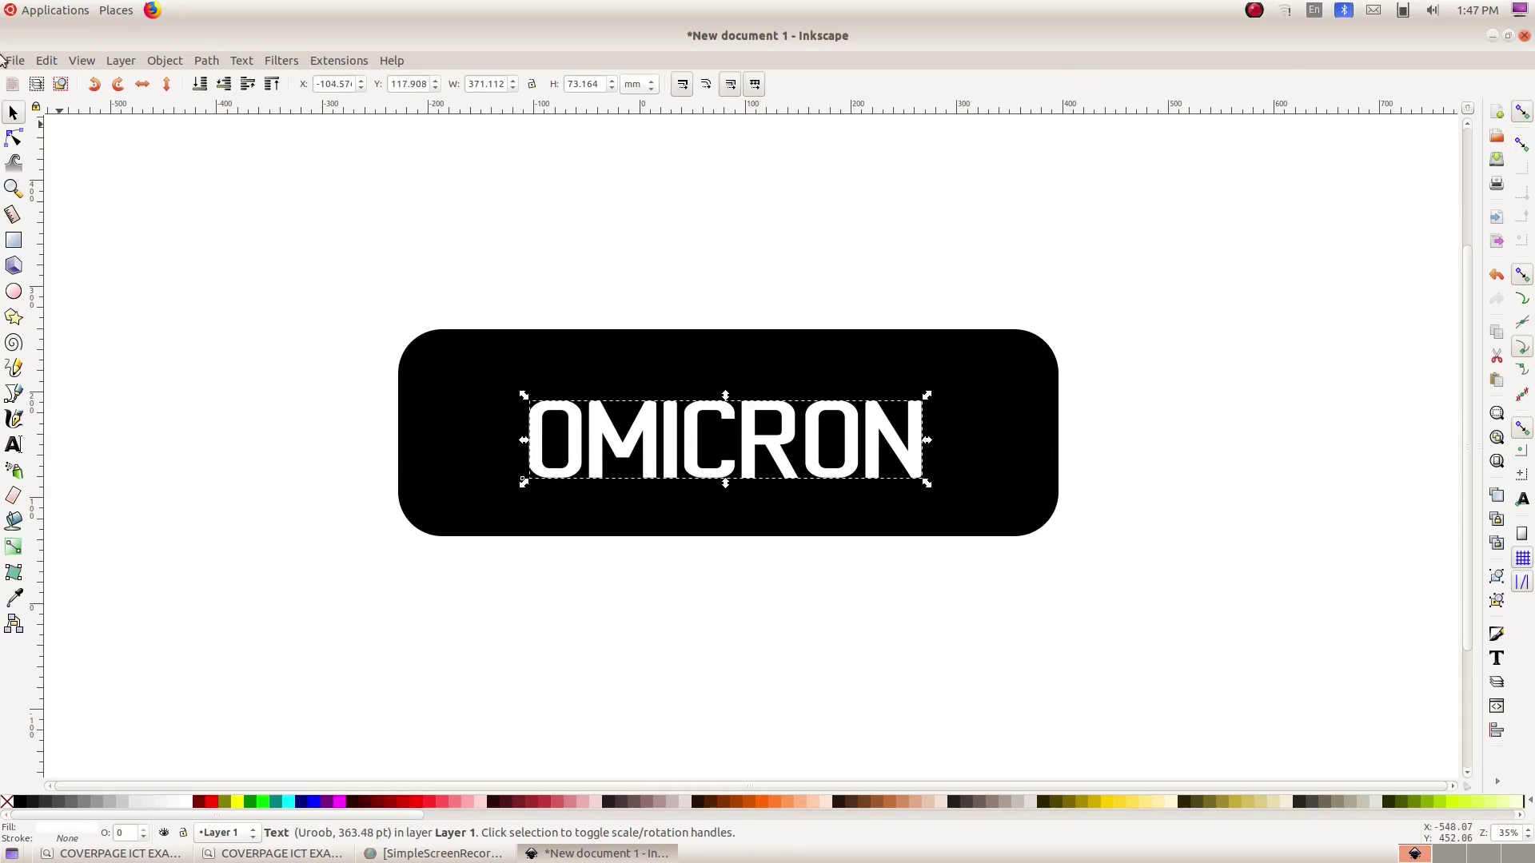
pyautogui.click(1014, 419)
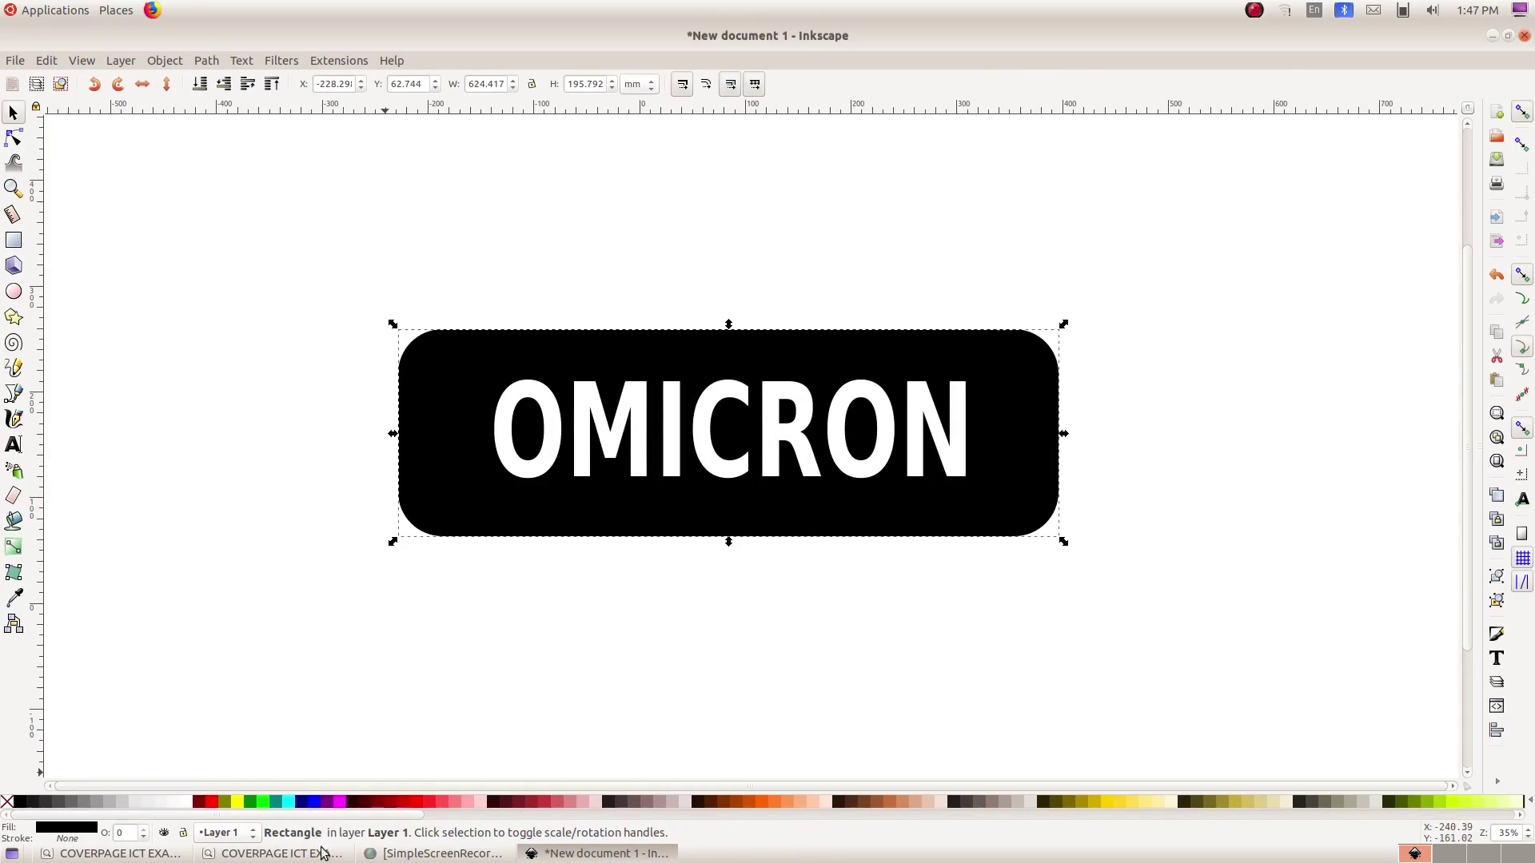
# - Recheck the PDF instructions and import Omicron.png from the Images10 folder in Home as an embedded image with DPI from file
pyautogui.click(148, 855)
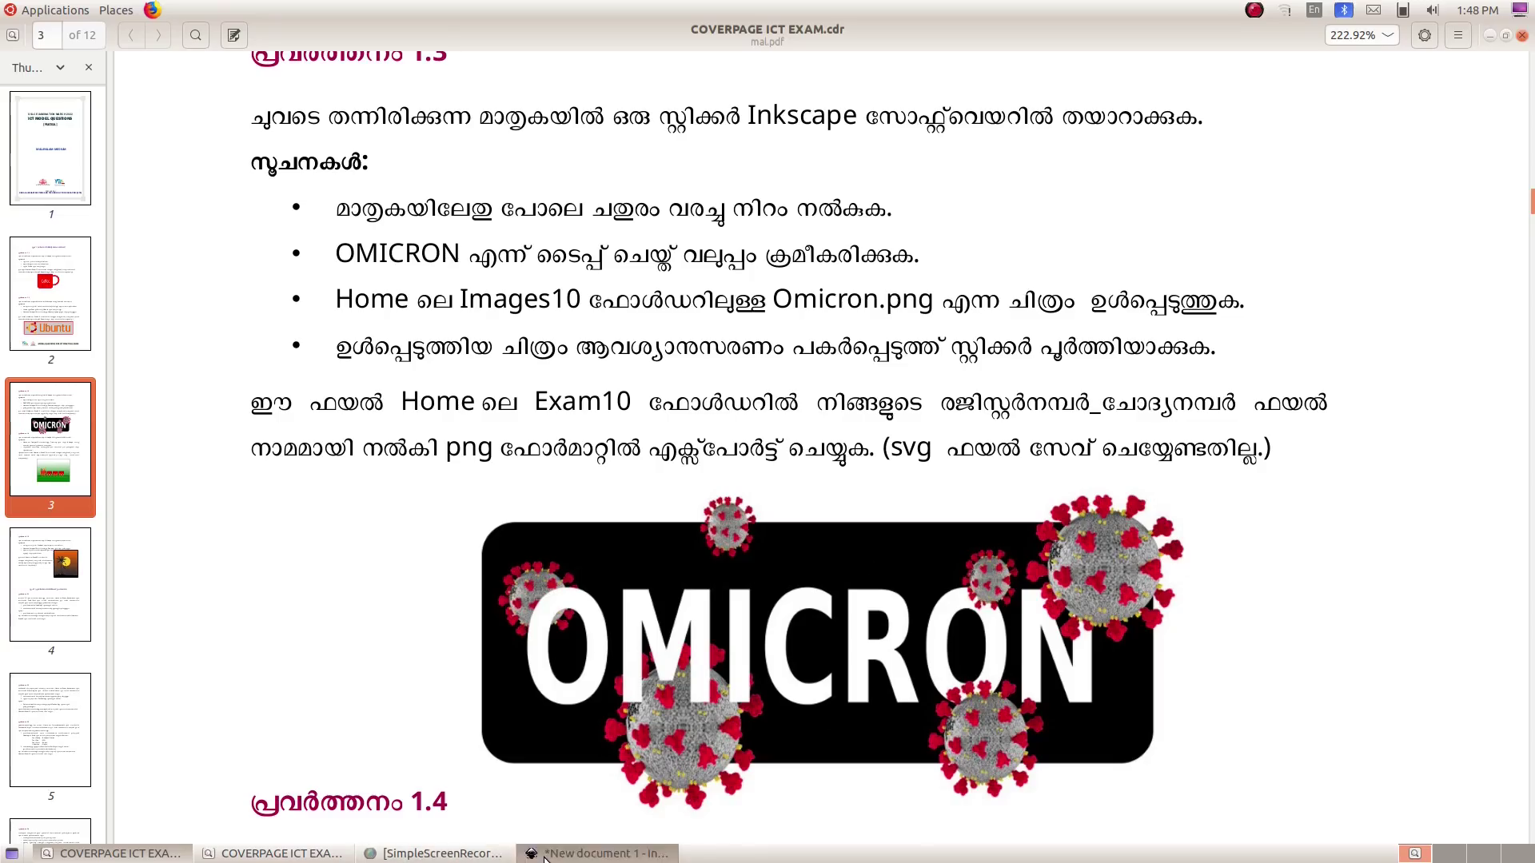
pyautogui.click(600, 853)
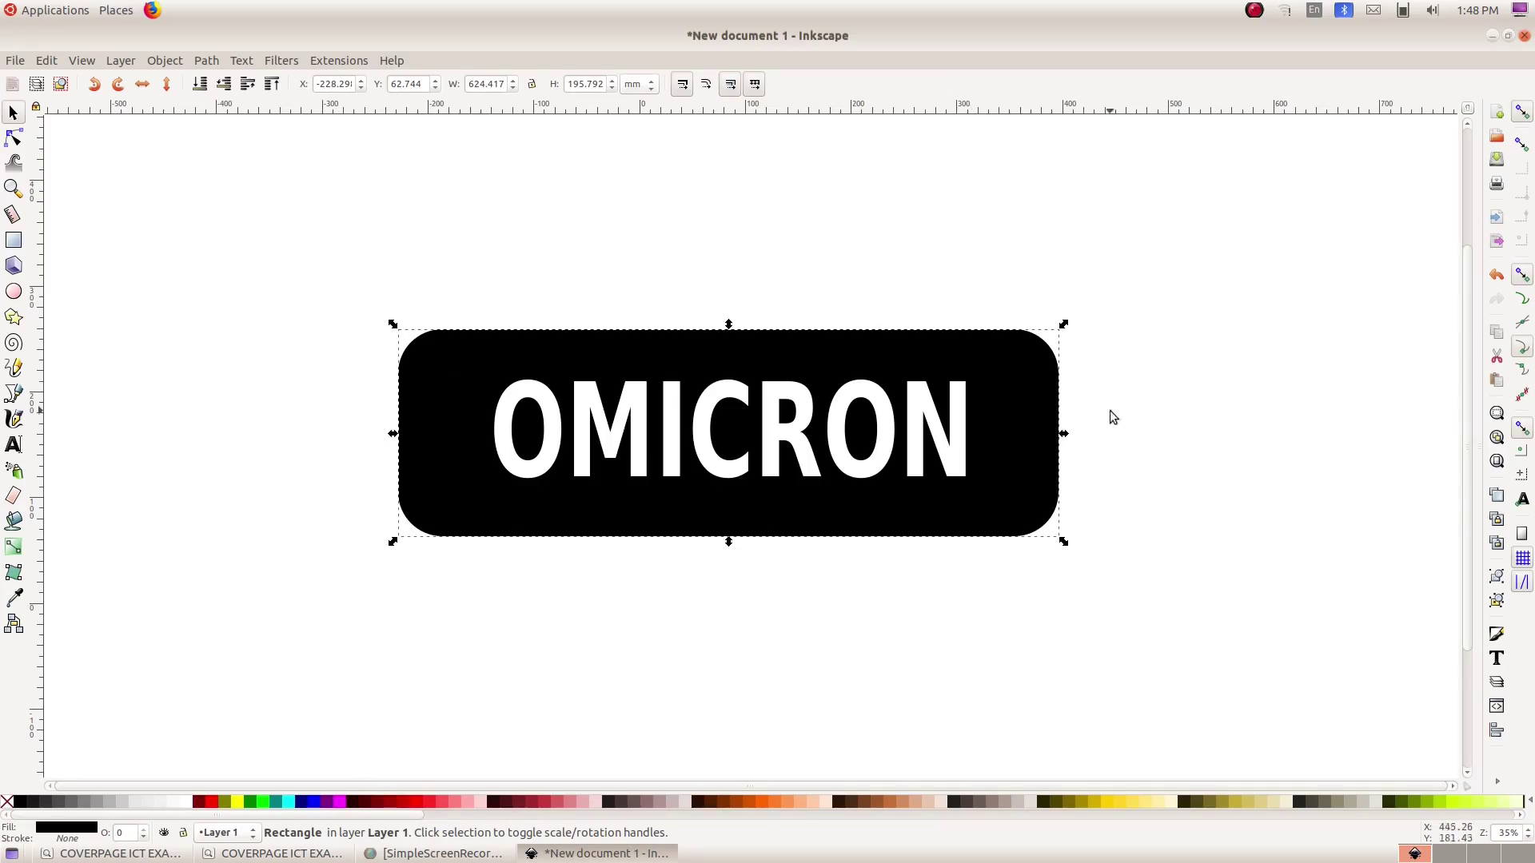
pyautogui.click(15, 60)
pyautogui.click(49, 236)
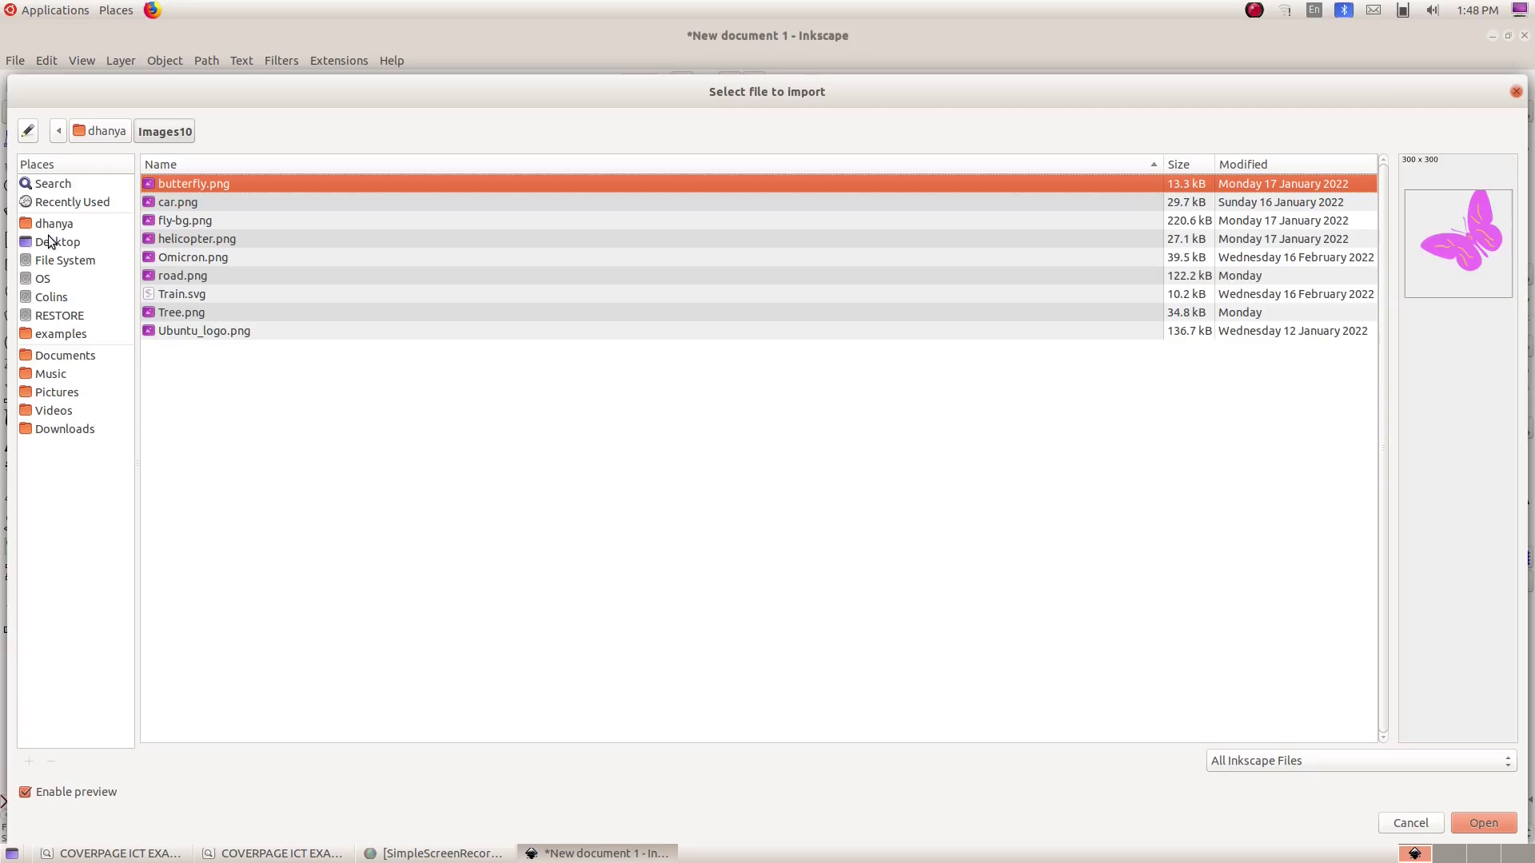
pyautogui.click(49, 226)
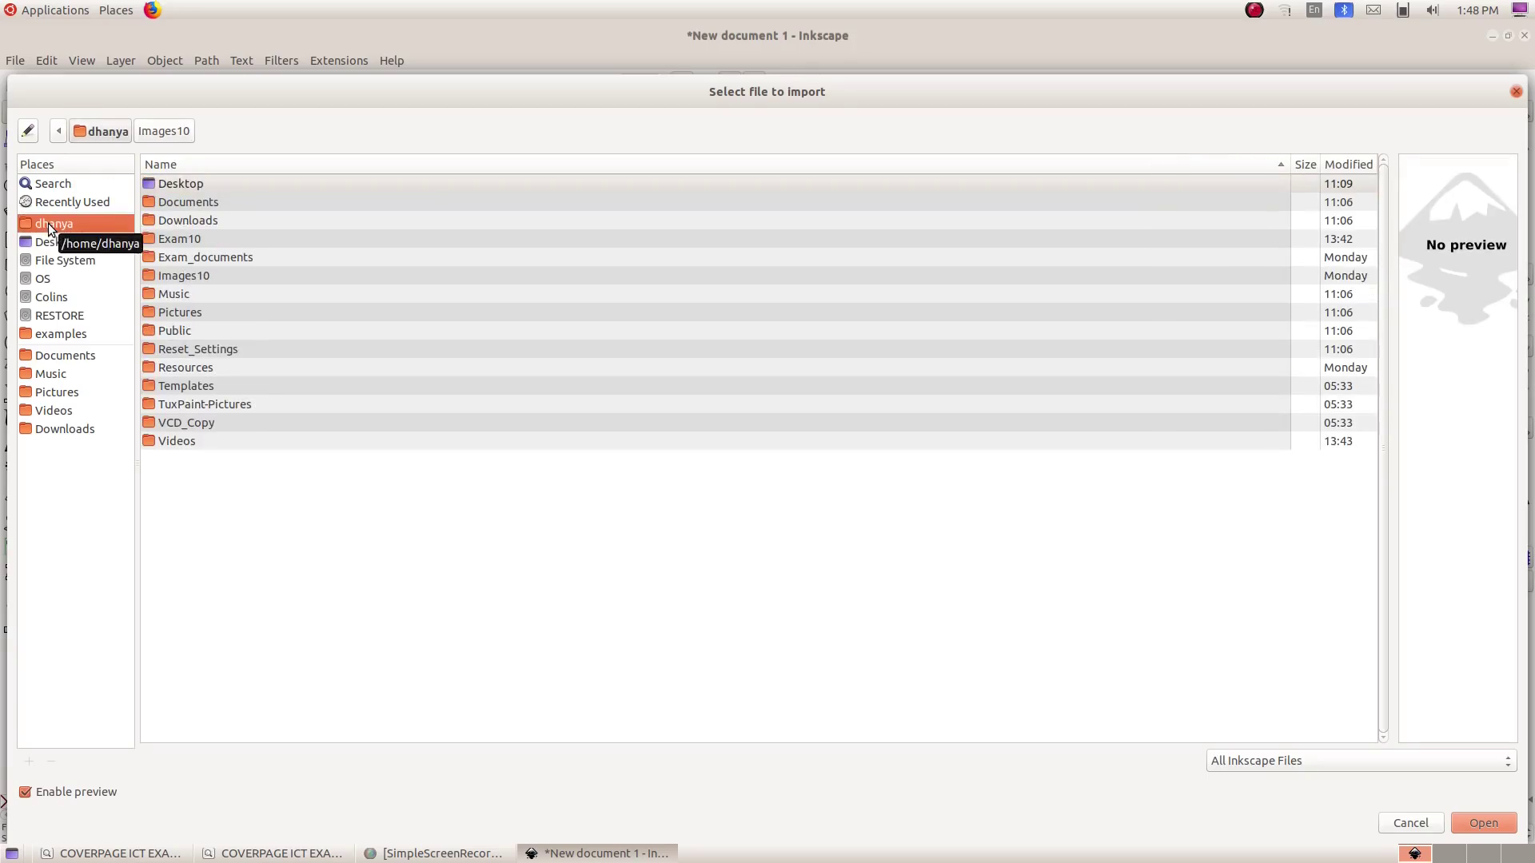
pyautogui.doubleClick(187, 276)
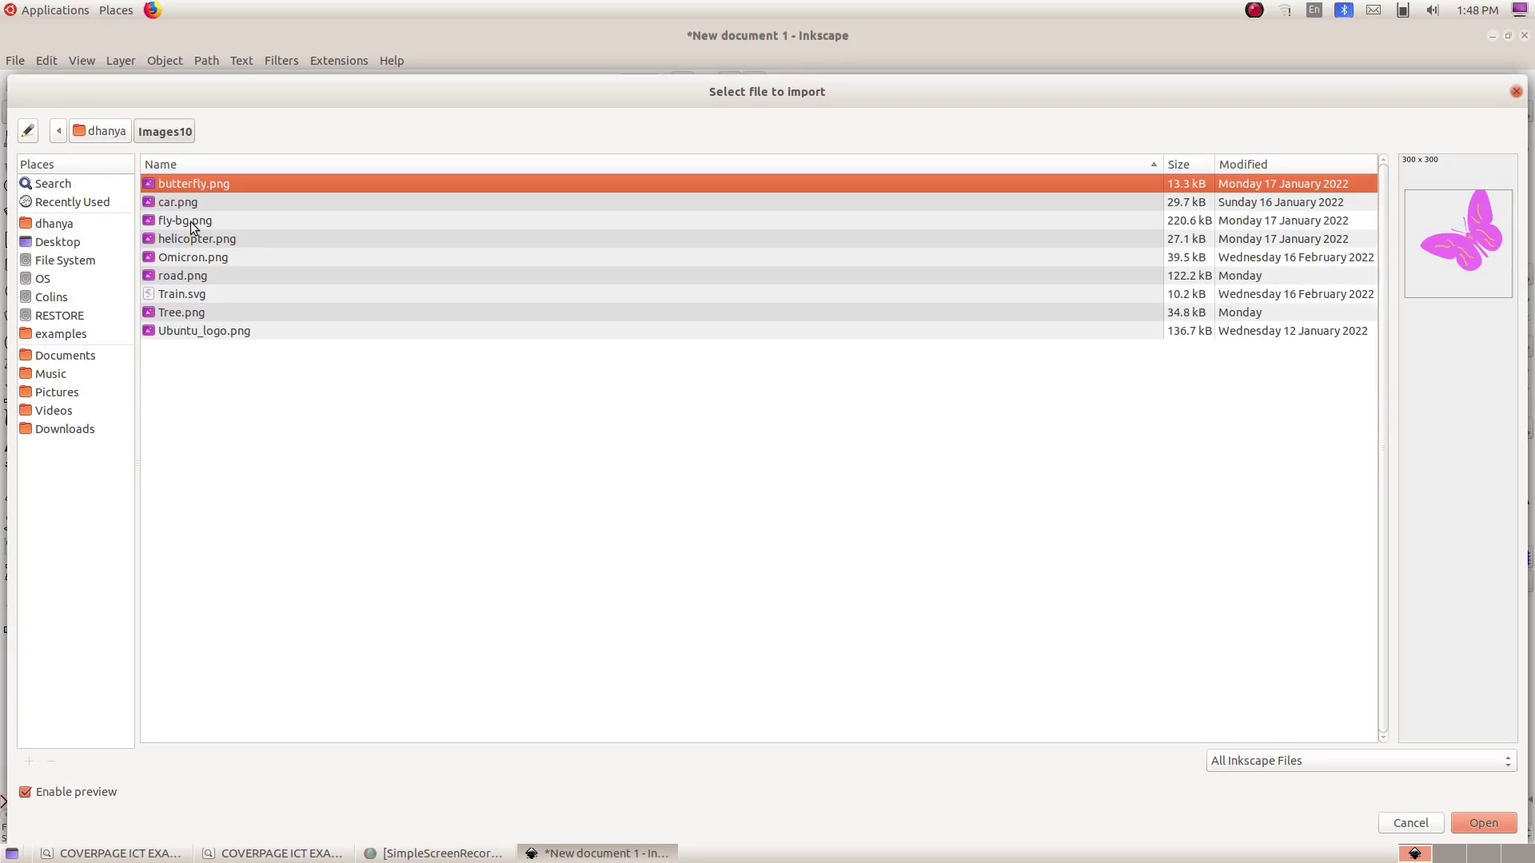
pyautogui.click(179, 256)
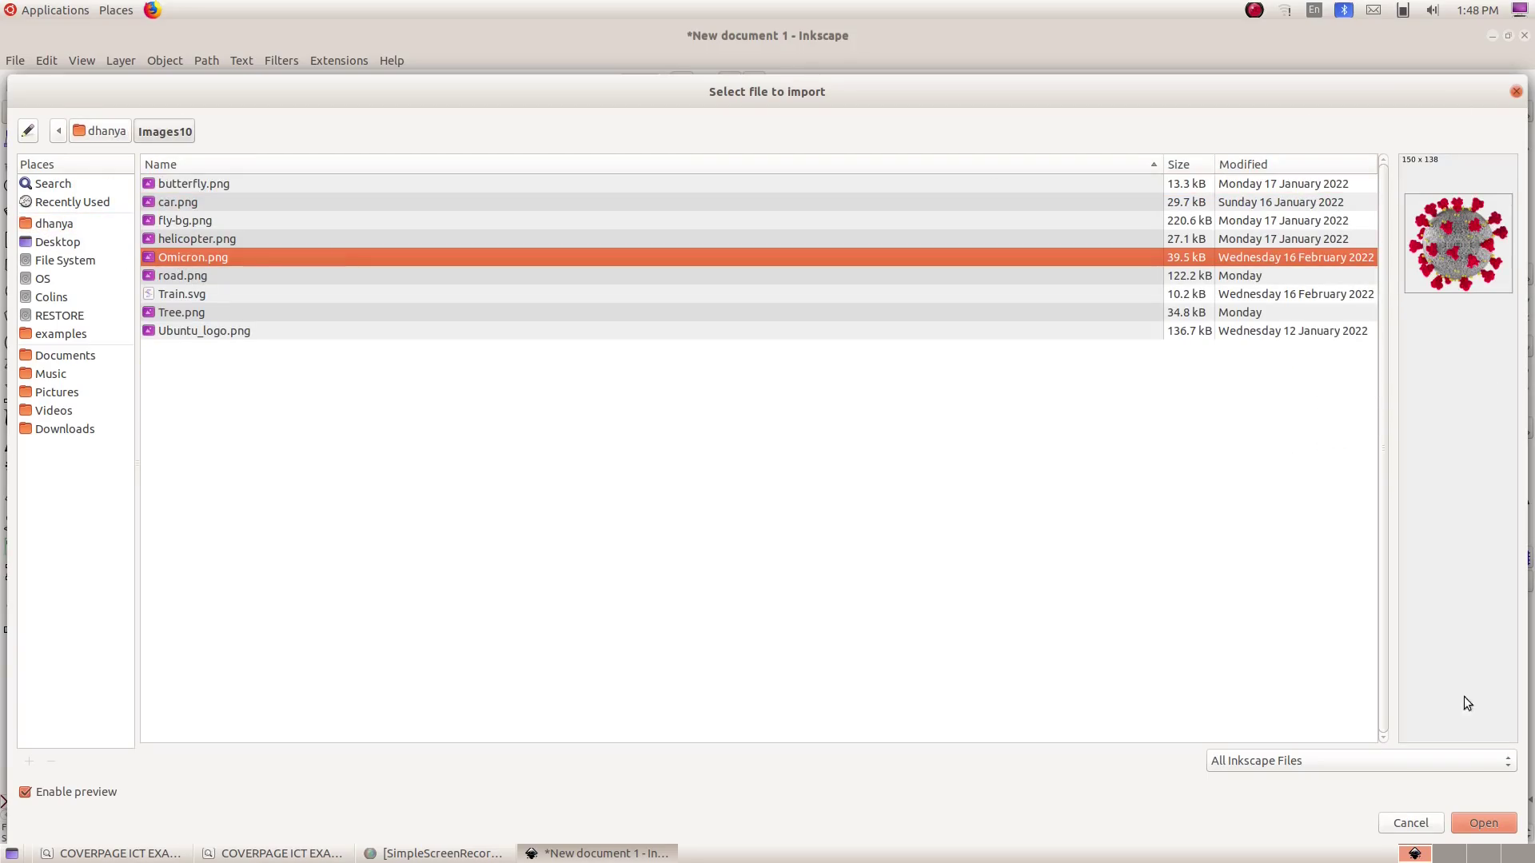
pyautogui.click(1490, 817)
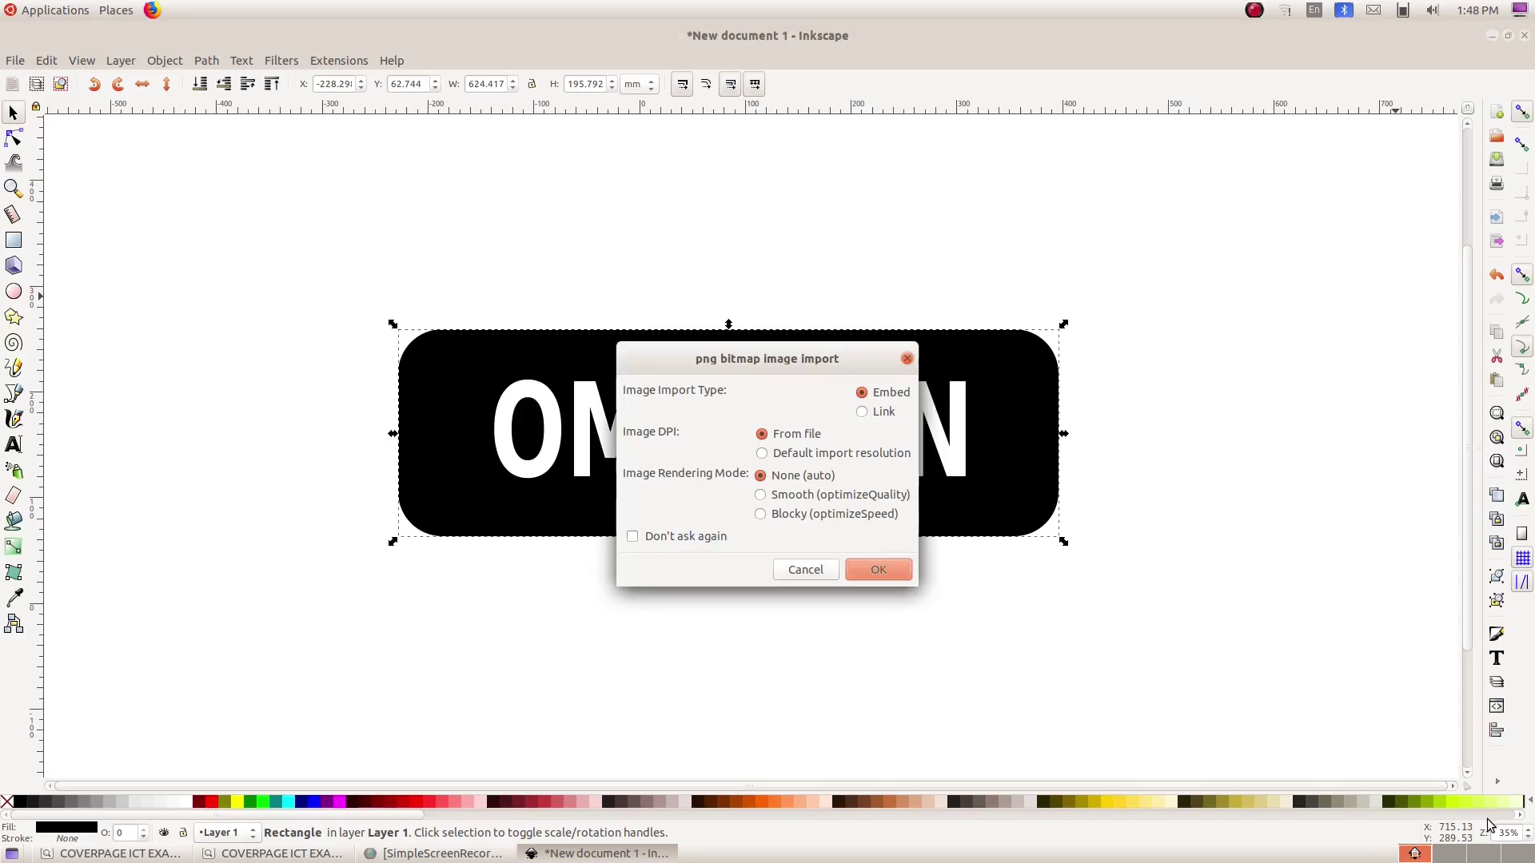
pyautogui.click(877, 570)
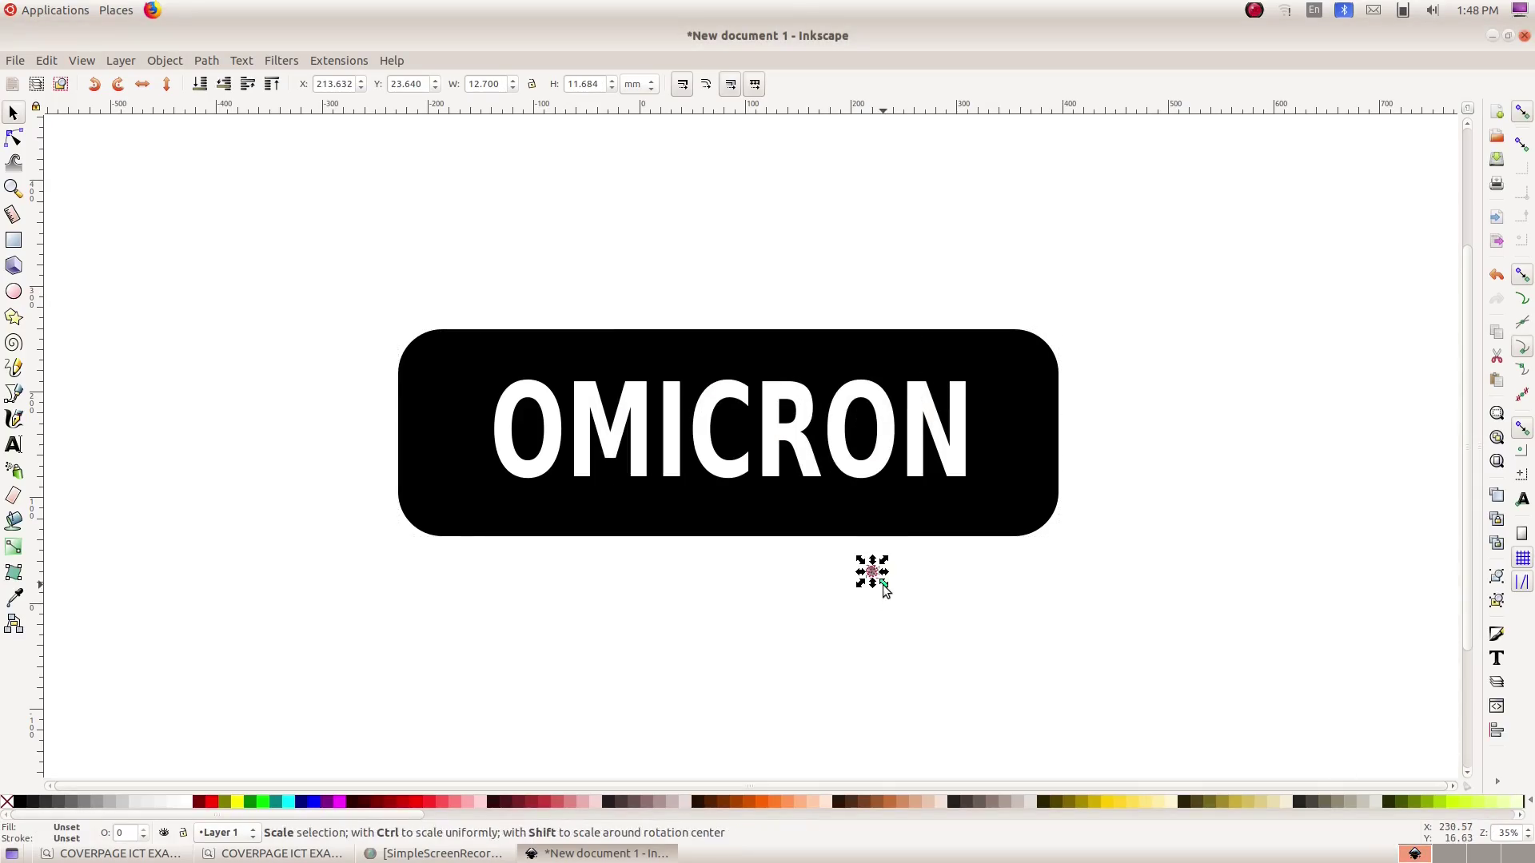
# - Enlarge the virus image to about 77 × 74 mm, overlapping the lower-left part of the first letter O, and lower it behind the text
pyautogui.moveTo(885, 590); pyautogui.dragTo(497, 487)
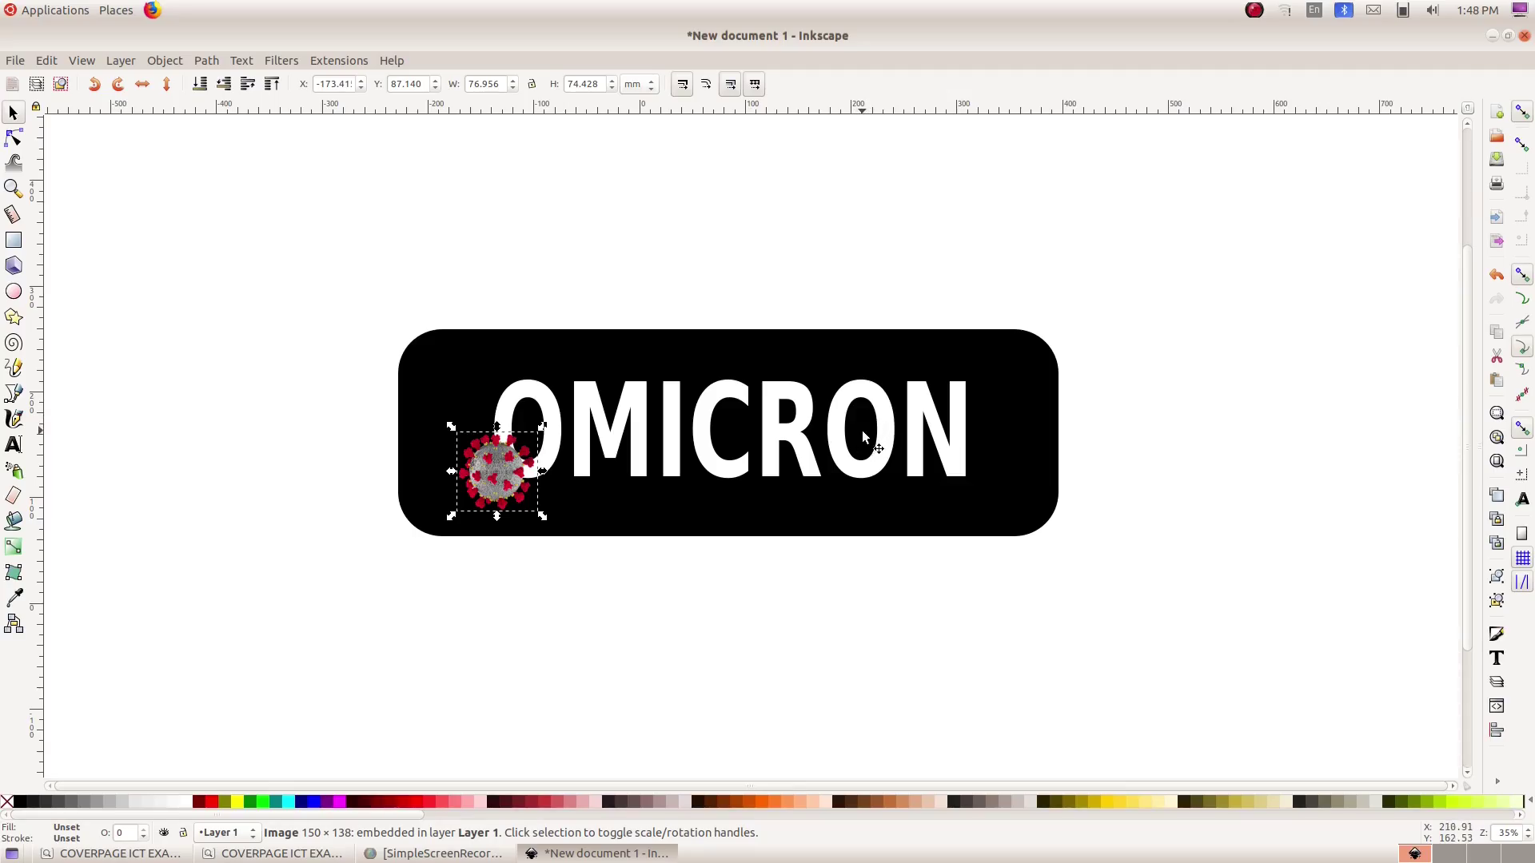
pyautogui.press('pagedown')
# - Duplicate the virus image, place the copy near the black rectangle's upper-left corner, and compare the layout with the sticker model in the PDF
pyautogui.click(47, 61)
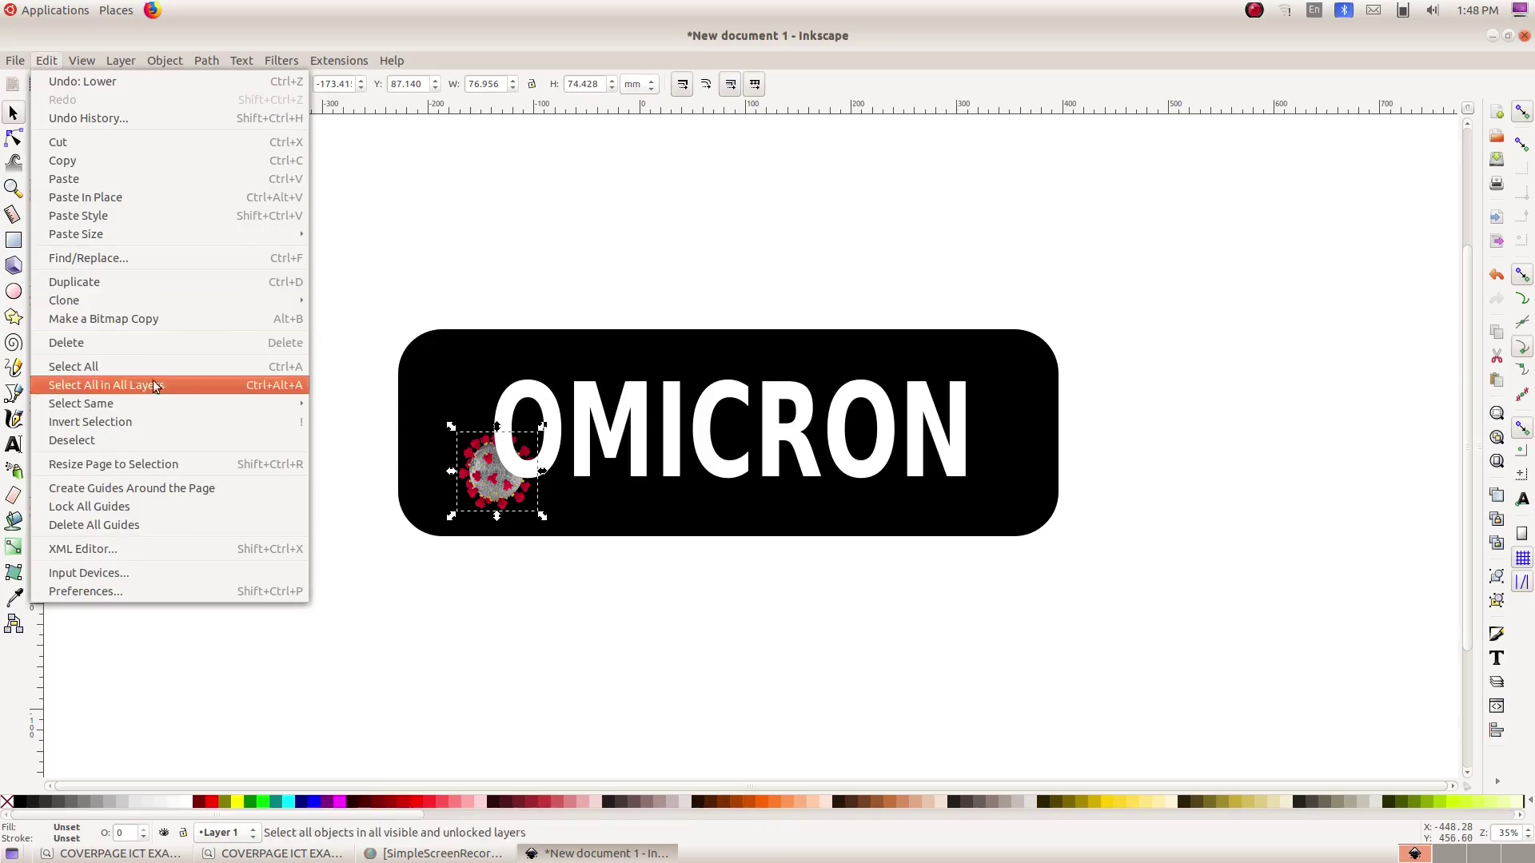
pyautogui.click(117, 282)
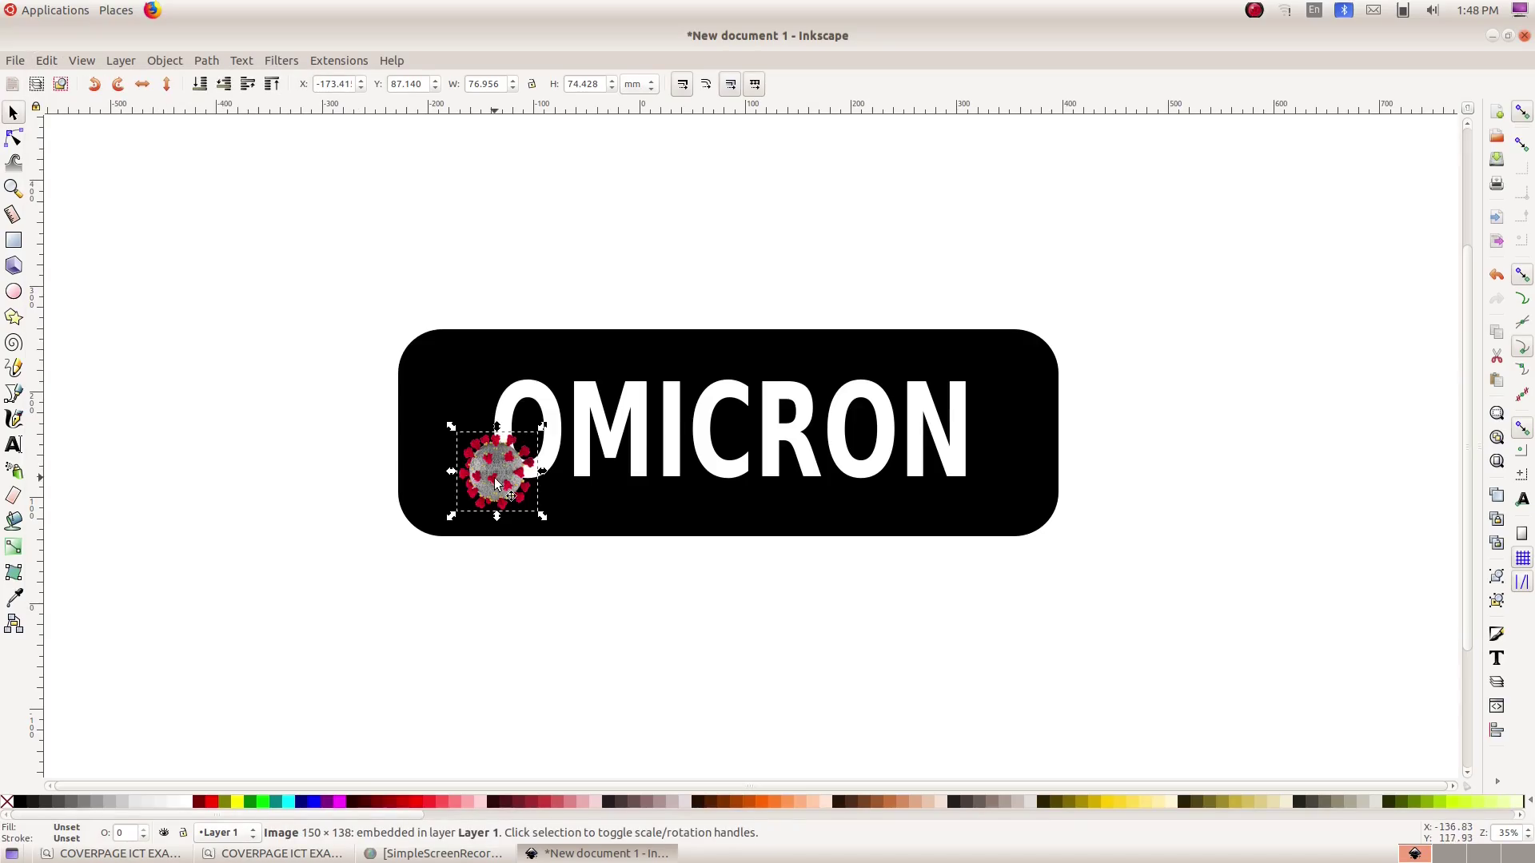
pyautogui.moveTo(496, 483); pyautogui.dragTo(469, 373)
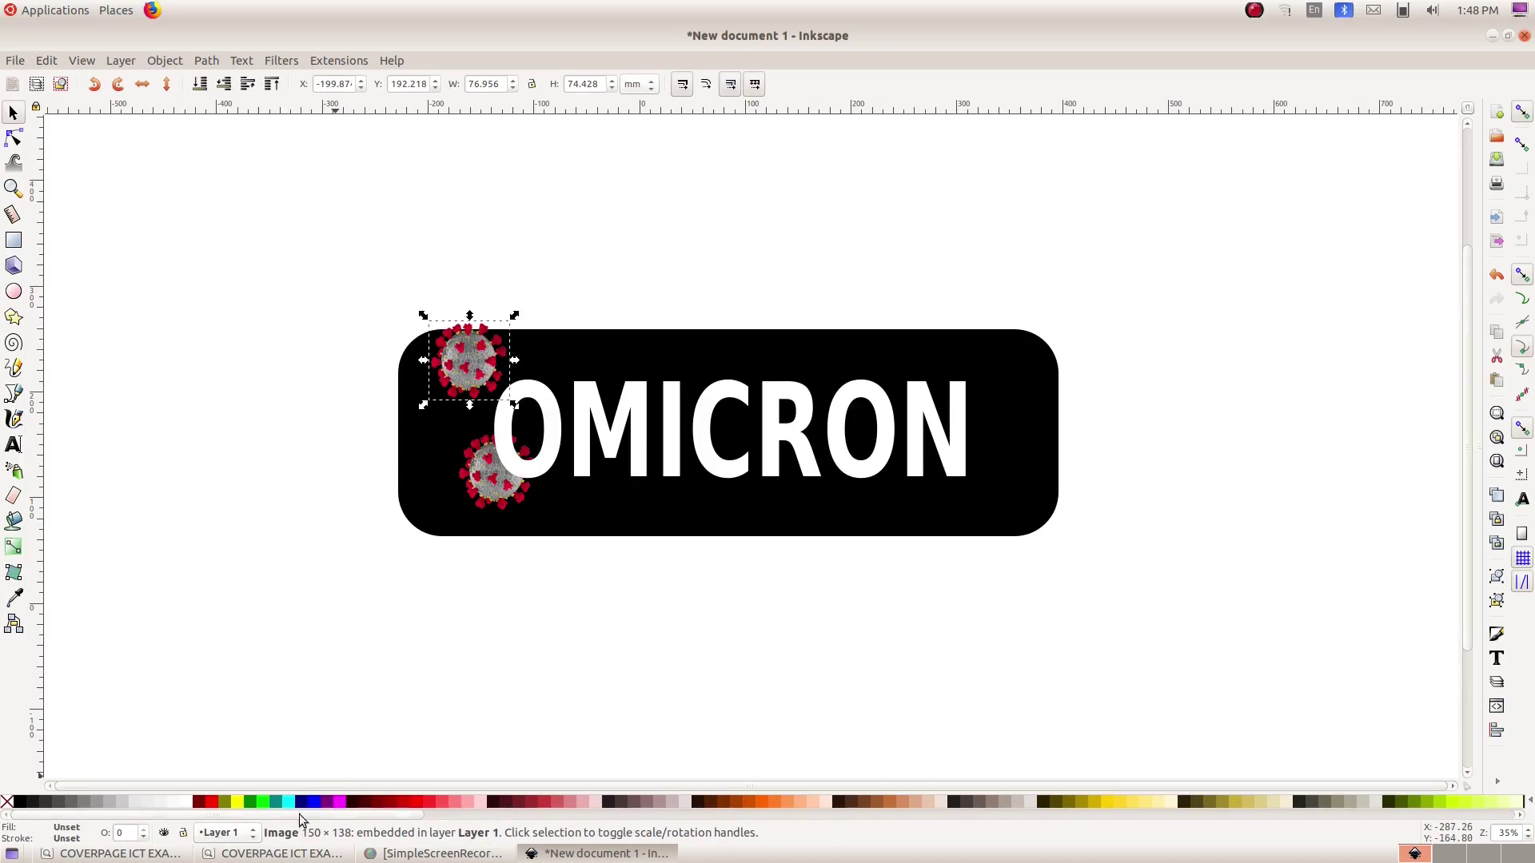
pyautogui.click(112, 853)
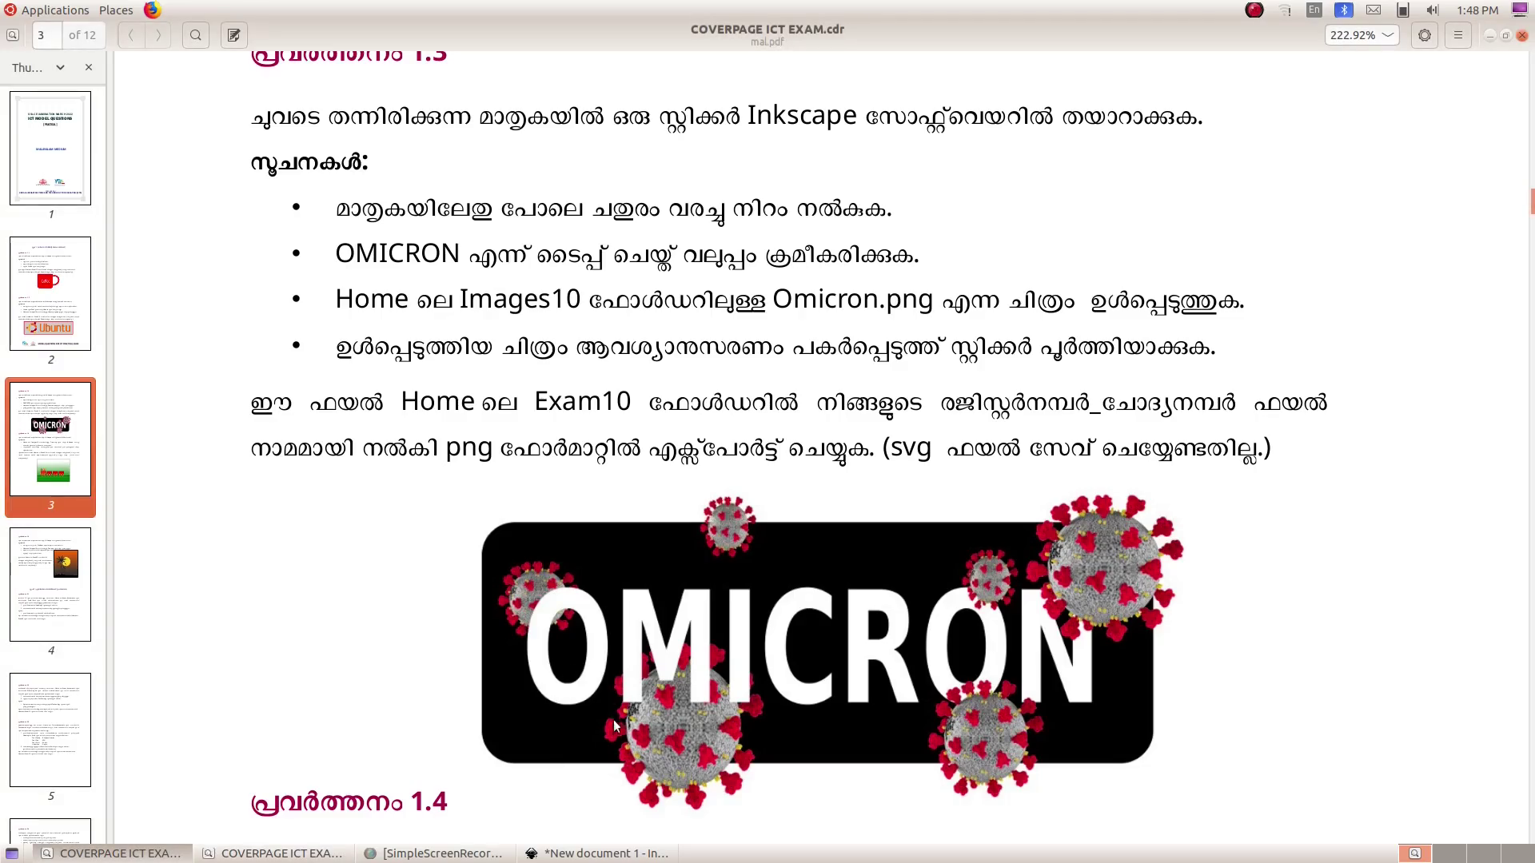
pyautogui.click(598, 853)
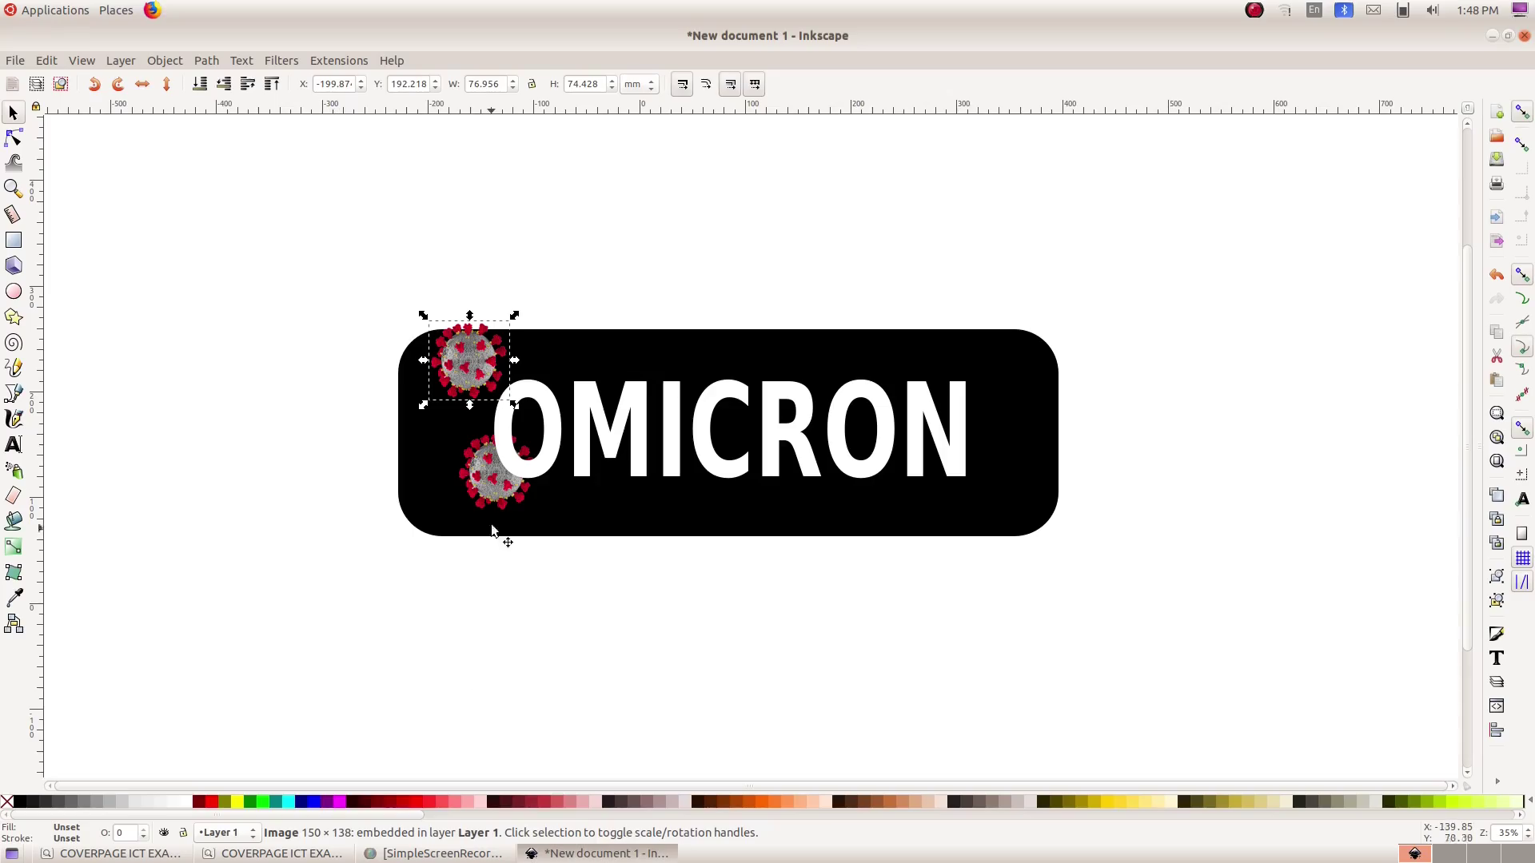
# - Enlarge the lower virus image to about 130 × 121 mm beneath the letters M and I, and move the upper copy closer to the first O
pyautogui.moveTo(498, 486); pyautogui.dragTo(703, 568)
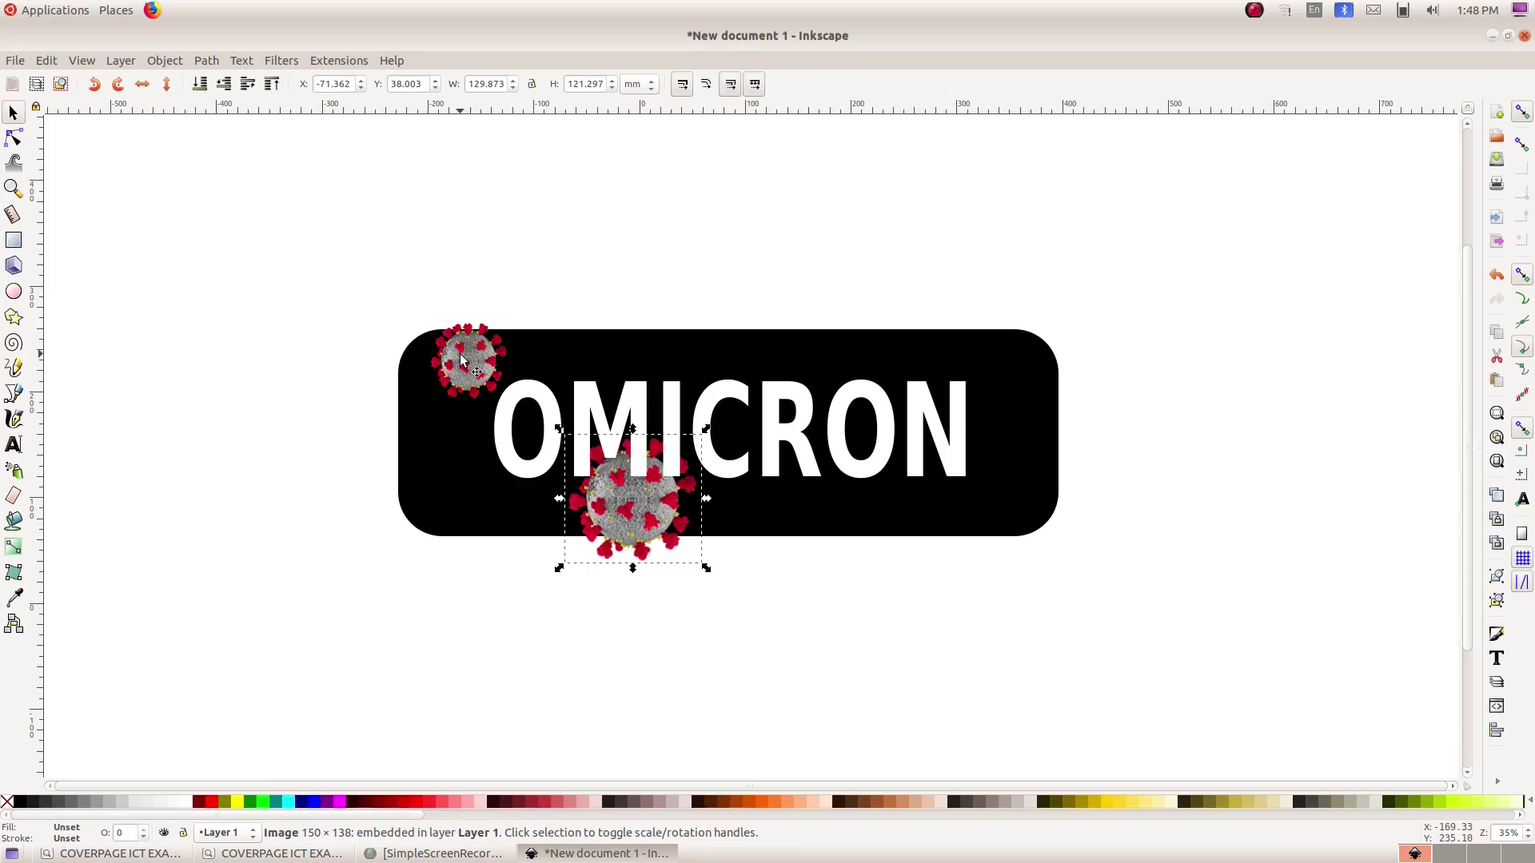
pyautogui.moveTo(467, 359); pyautogui.dragTo(490, 364)
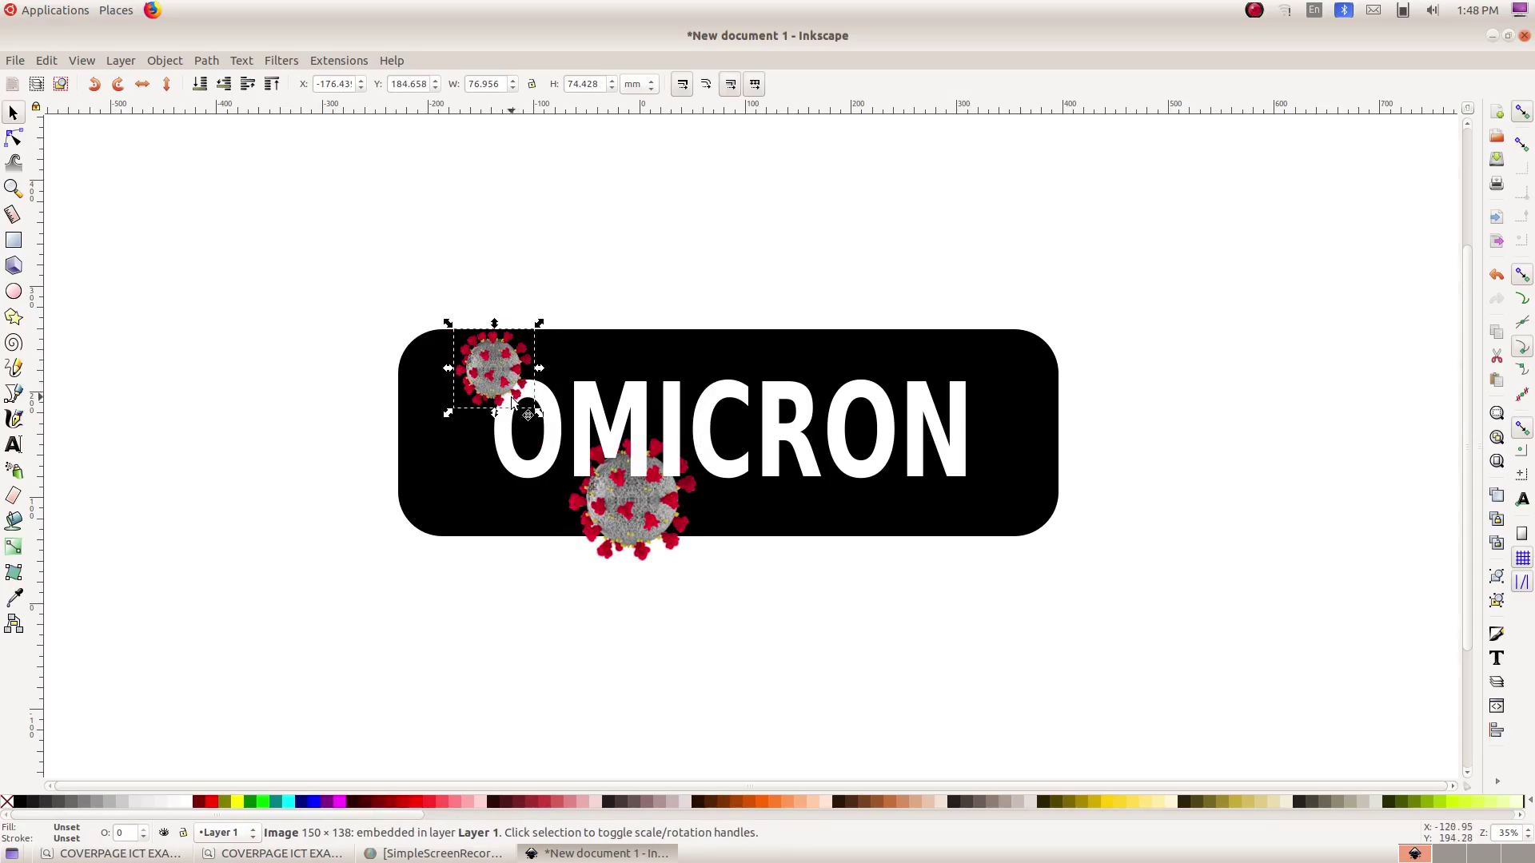
# - Lower the virus copy at the first O behind the text and shrink it to about 70 × 68 mm, checking against the PDF model
pyautogui.click(165, 61)
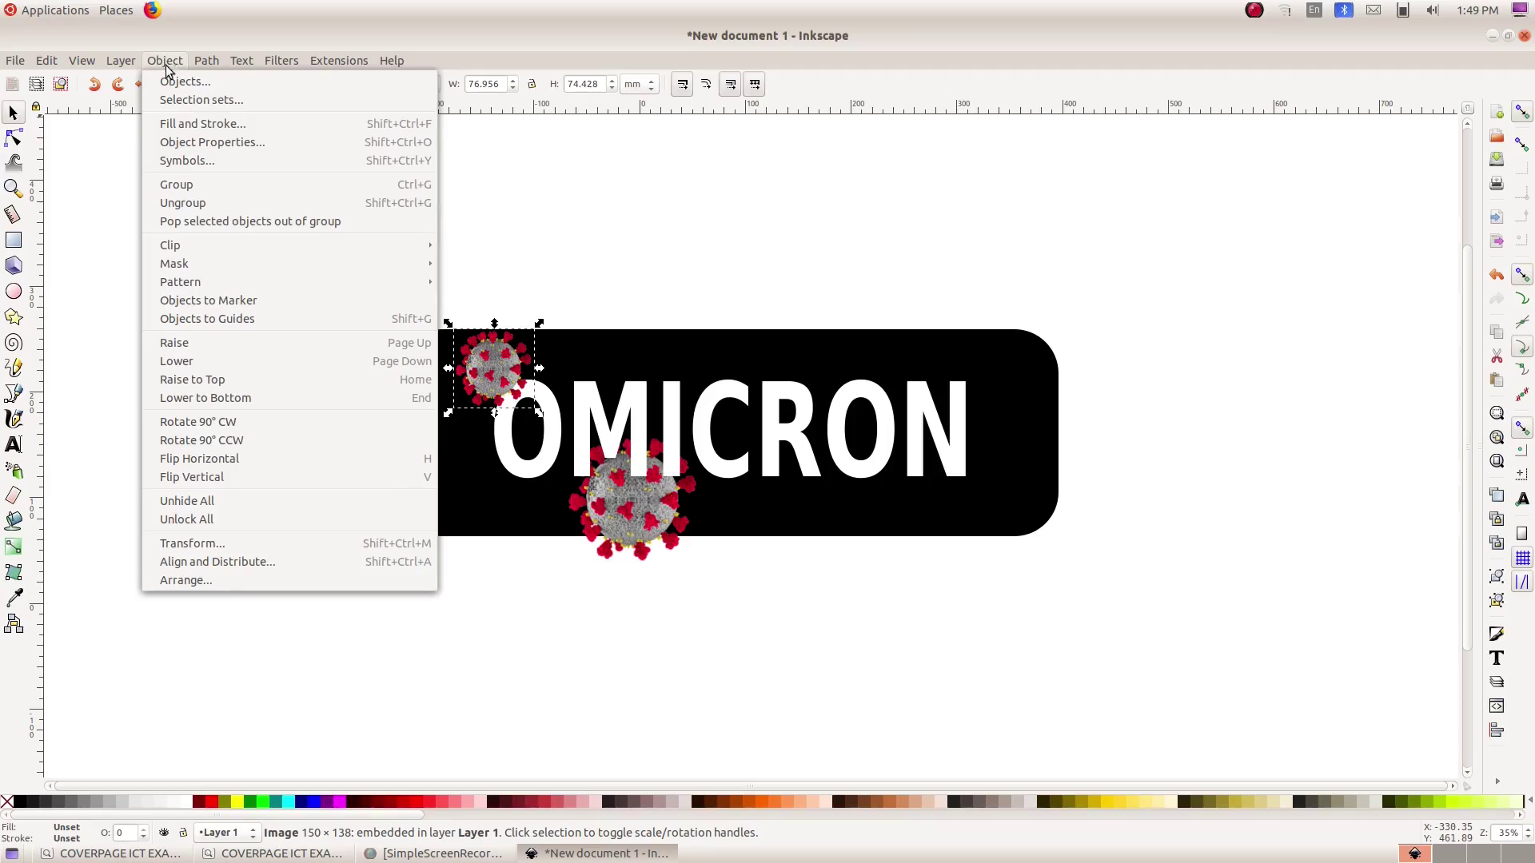
pyautogui.click(276, 367)
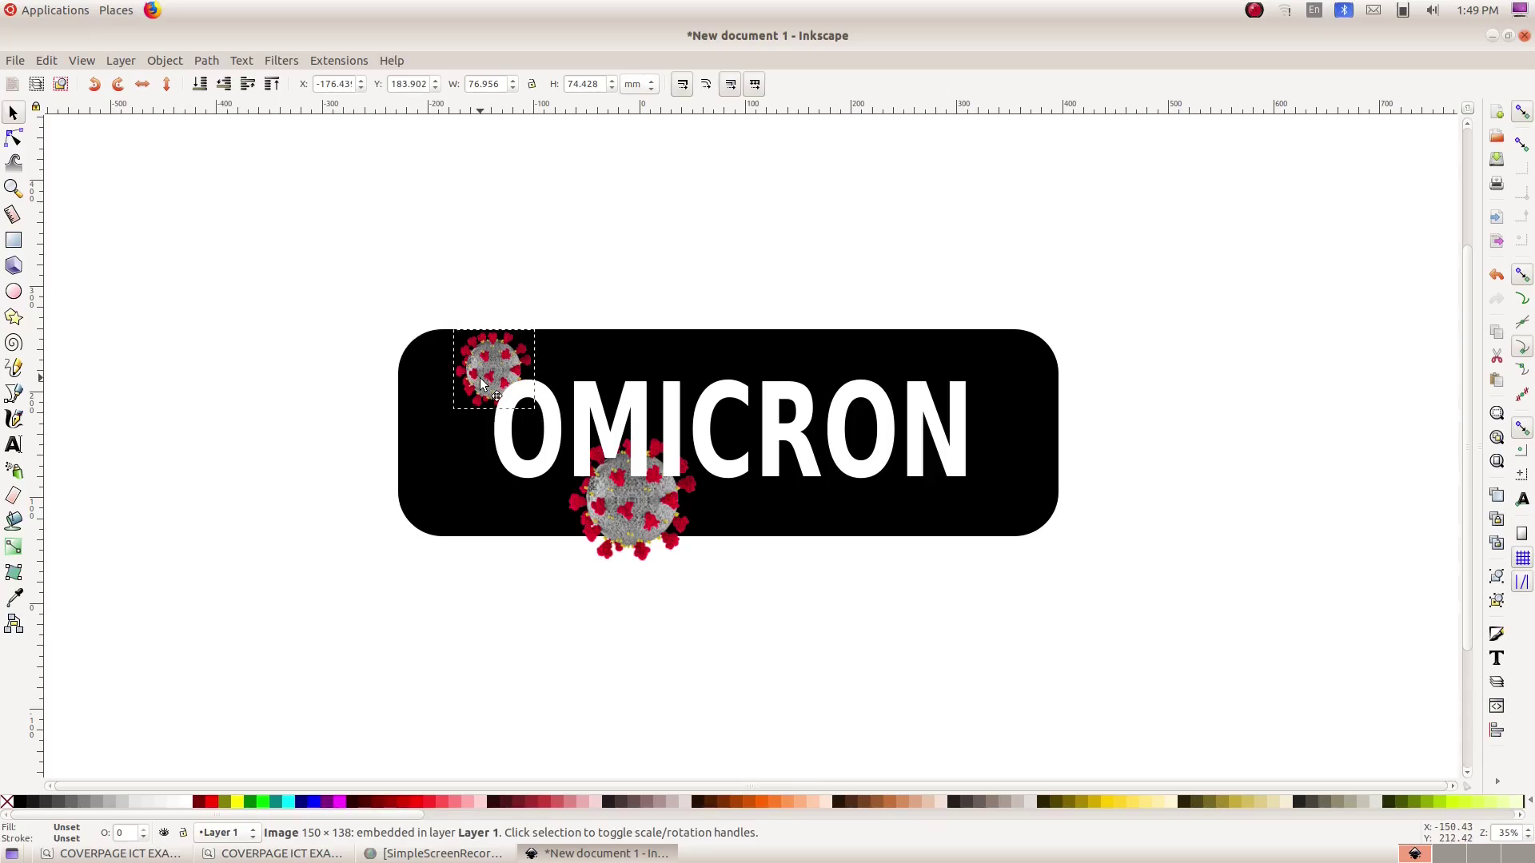
pyautogui.moveTo(449, 324); pyautogui.dragTo(453, 331)
pyautogui.click(120, 854)
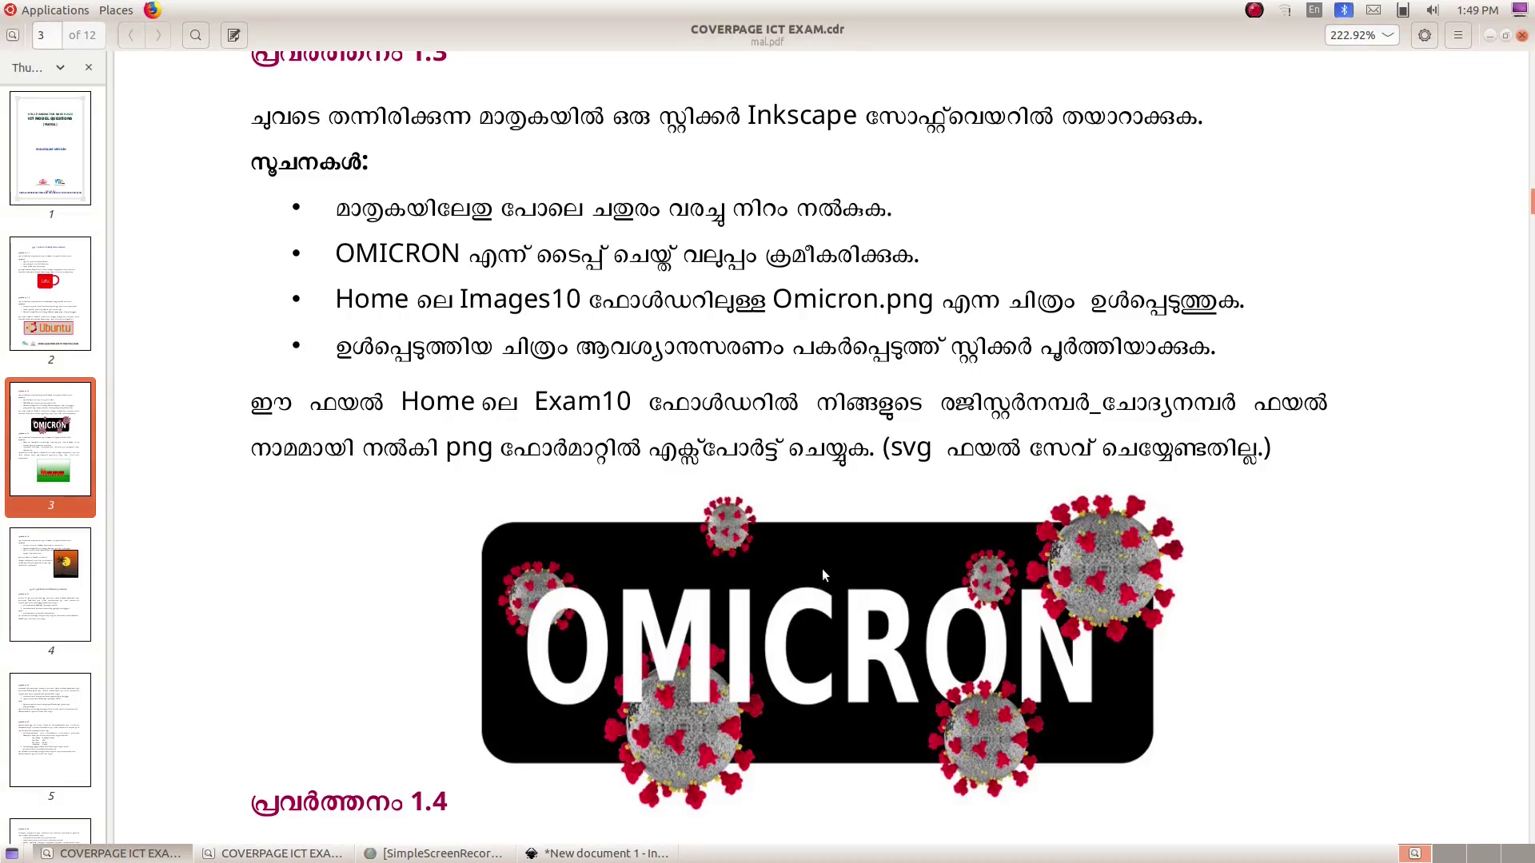
pyautogui.click(599, 854)
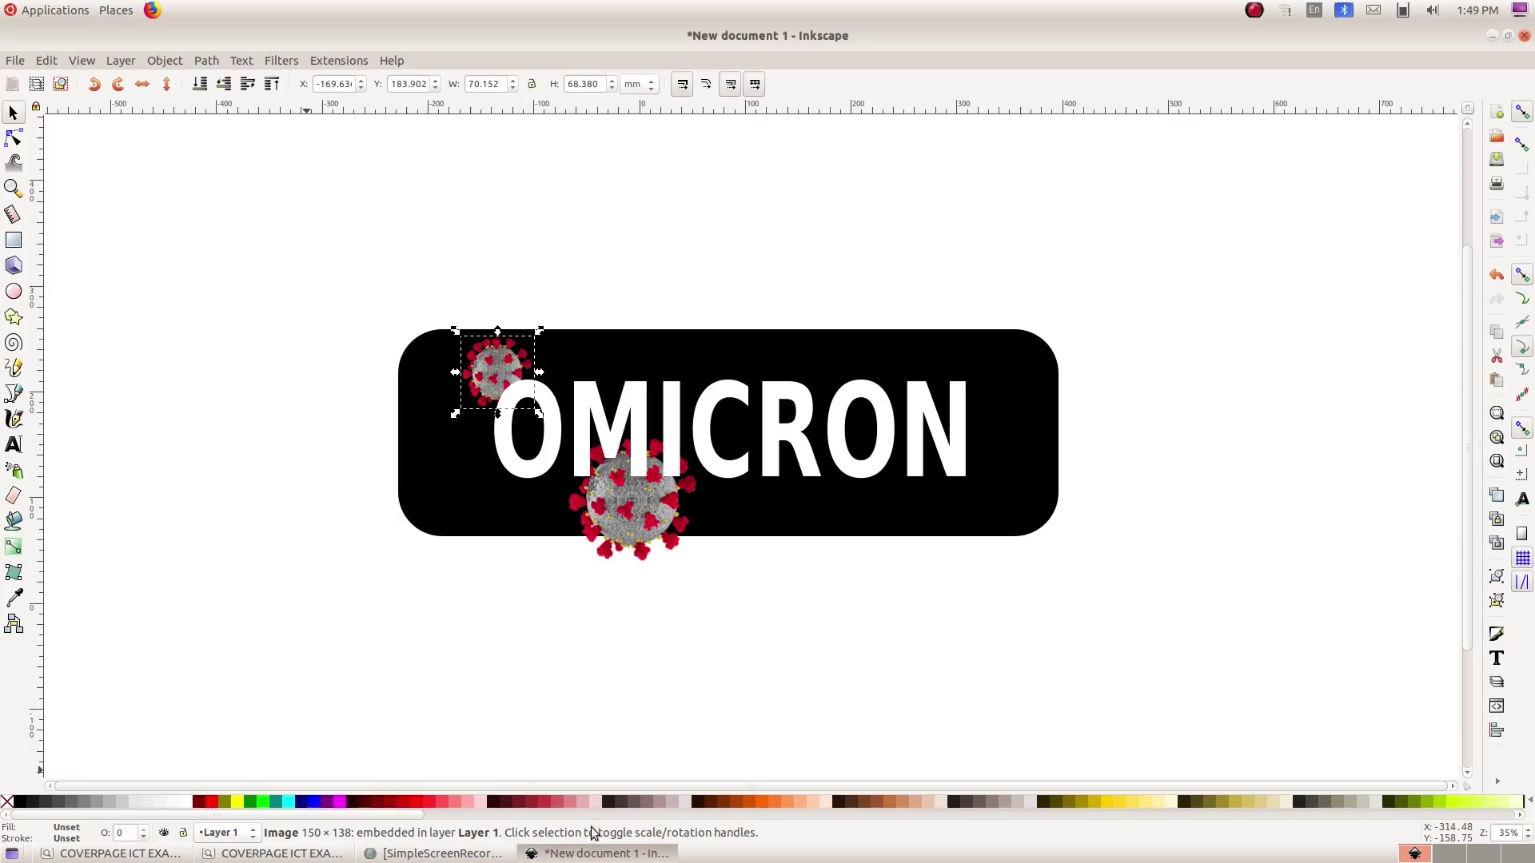
# - Duplicate the small virus image and place the copy, about 60 × 60 mm, on the rectangle's upper edge above the letter R
pyautogui.click(46, 60)
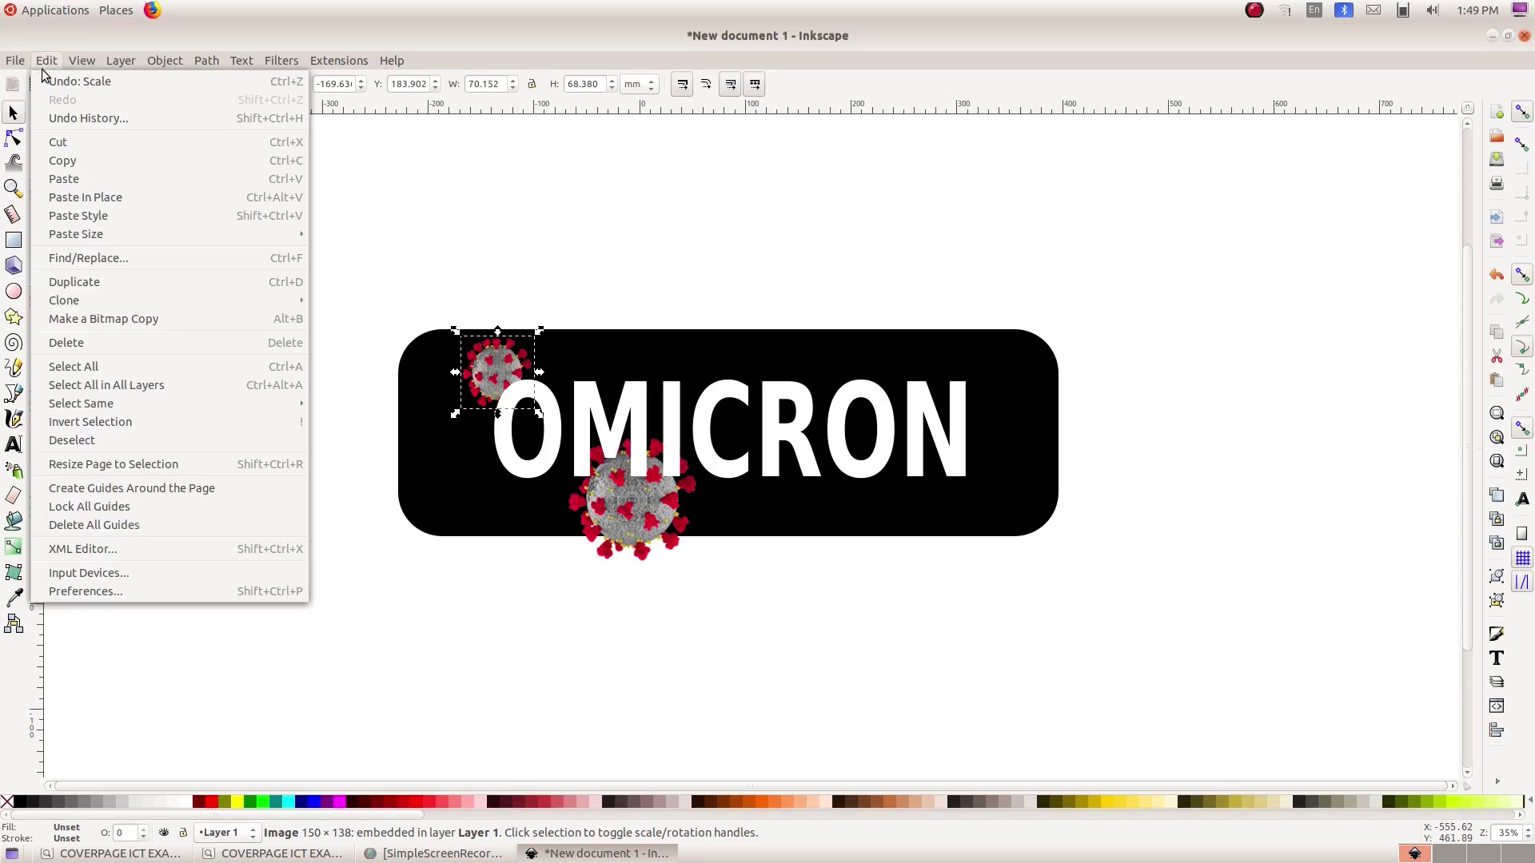
pyautogui.click(110, 287)
pyautogui.moveTo(512, 379); pyautogui.dragTo(778, 342)
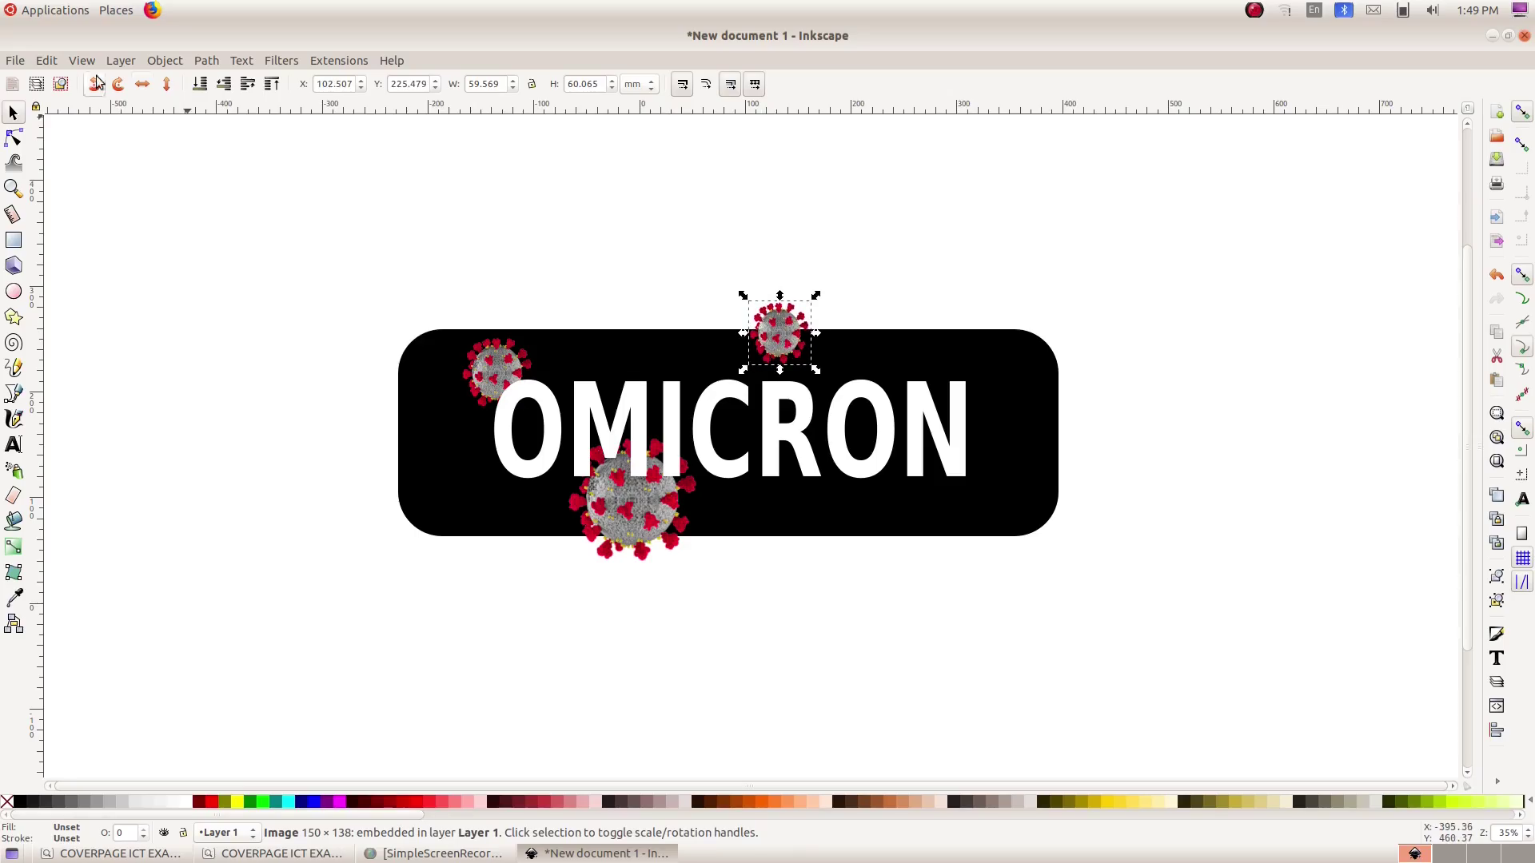
# - Check the PDF model and add another virus copy, enlarged to about 141 × 138 mm, over the rectangle's upper-right corner
pyautogui.click(47, 60)
pyautogui.click(72, 282)
pyautogui.hotkey('alt', 'Tab')
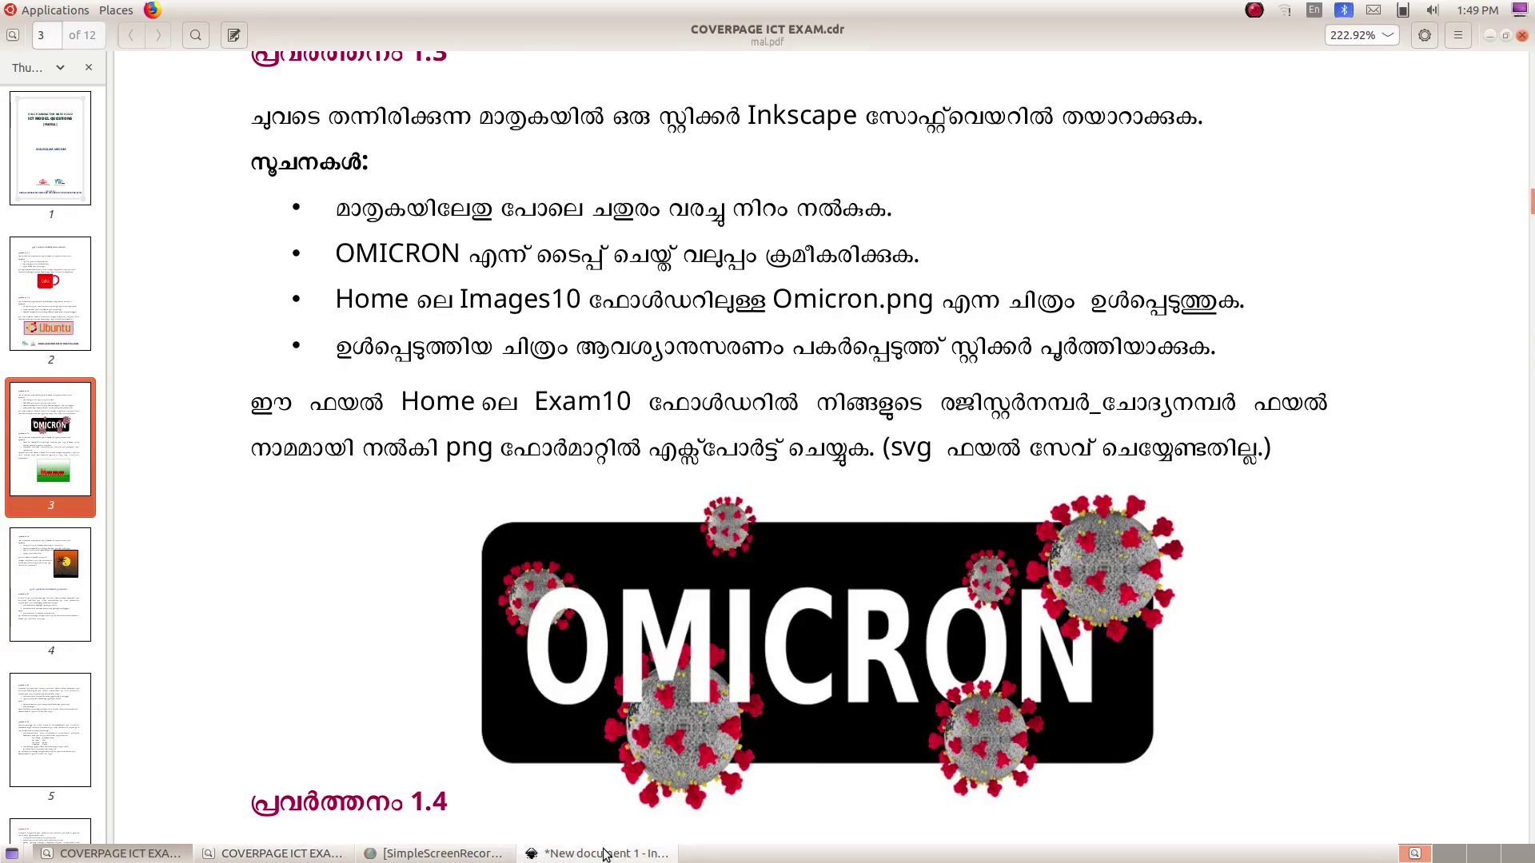
pyautogui.click(608, 853)
pyautogui.moveTo(1081, 534); pyautogui.dragTo(1067, 357)
# - Add a virus copy of about 119 × 84 mm on the rectangle's lower edge below the letter N
pyautogui.click(45, 64)
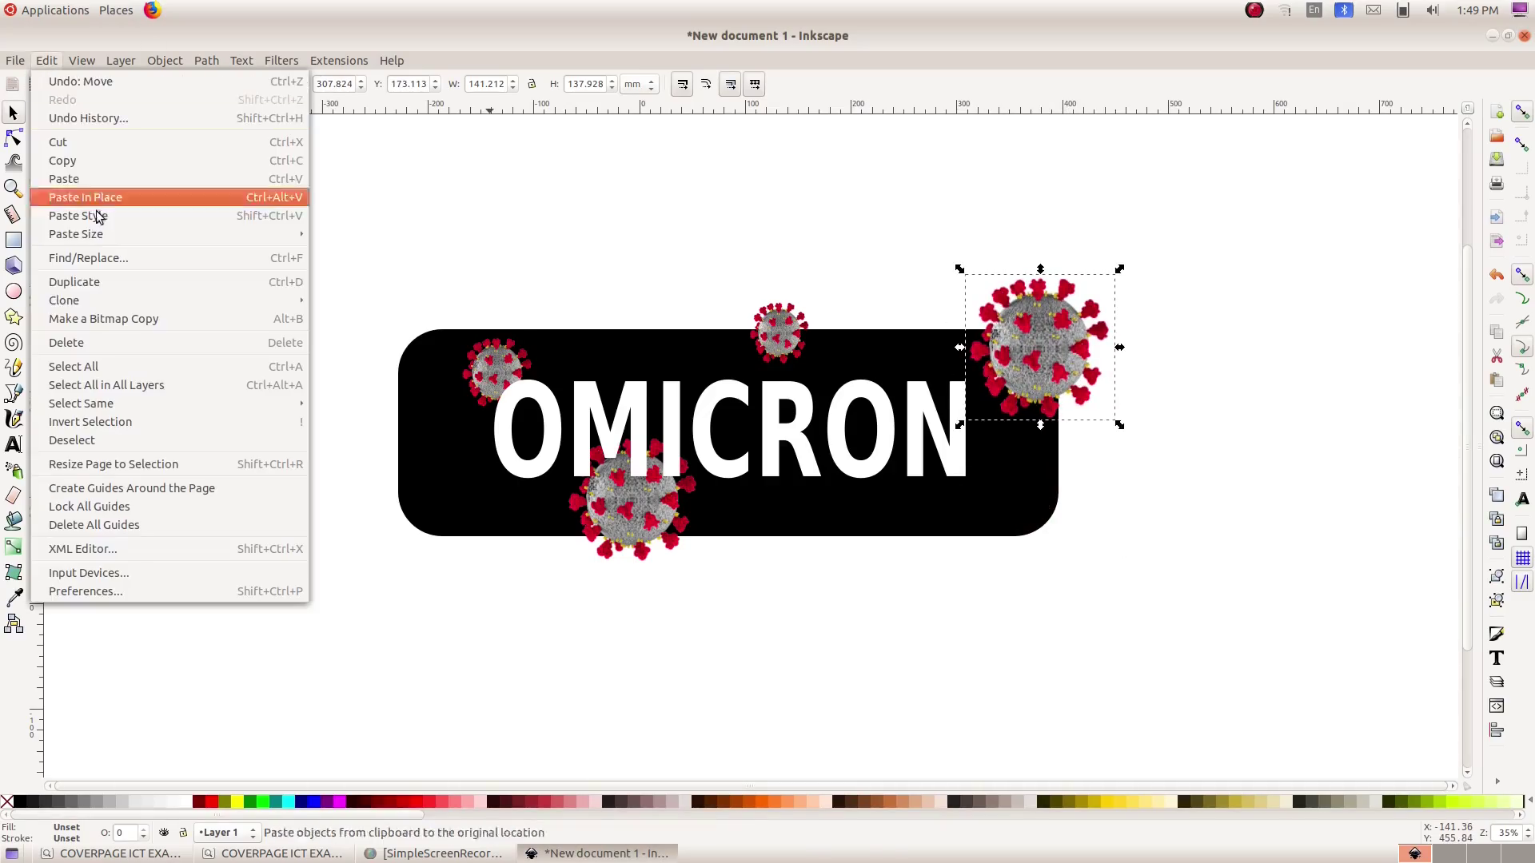
pyautogui.press('Escape')
pyautogui.press('Escape')
pyautogui.hotkey('ctrl', 'v')
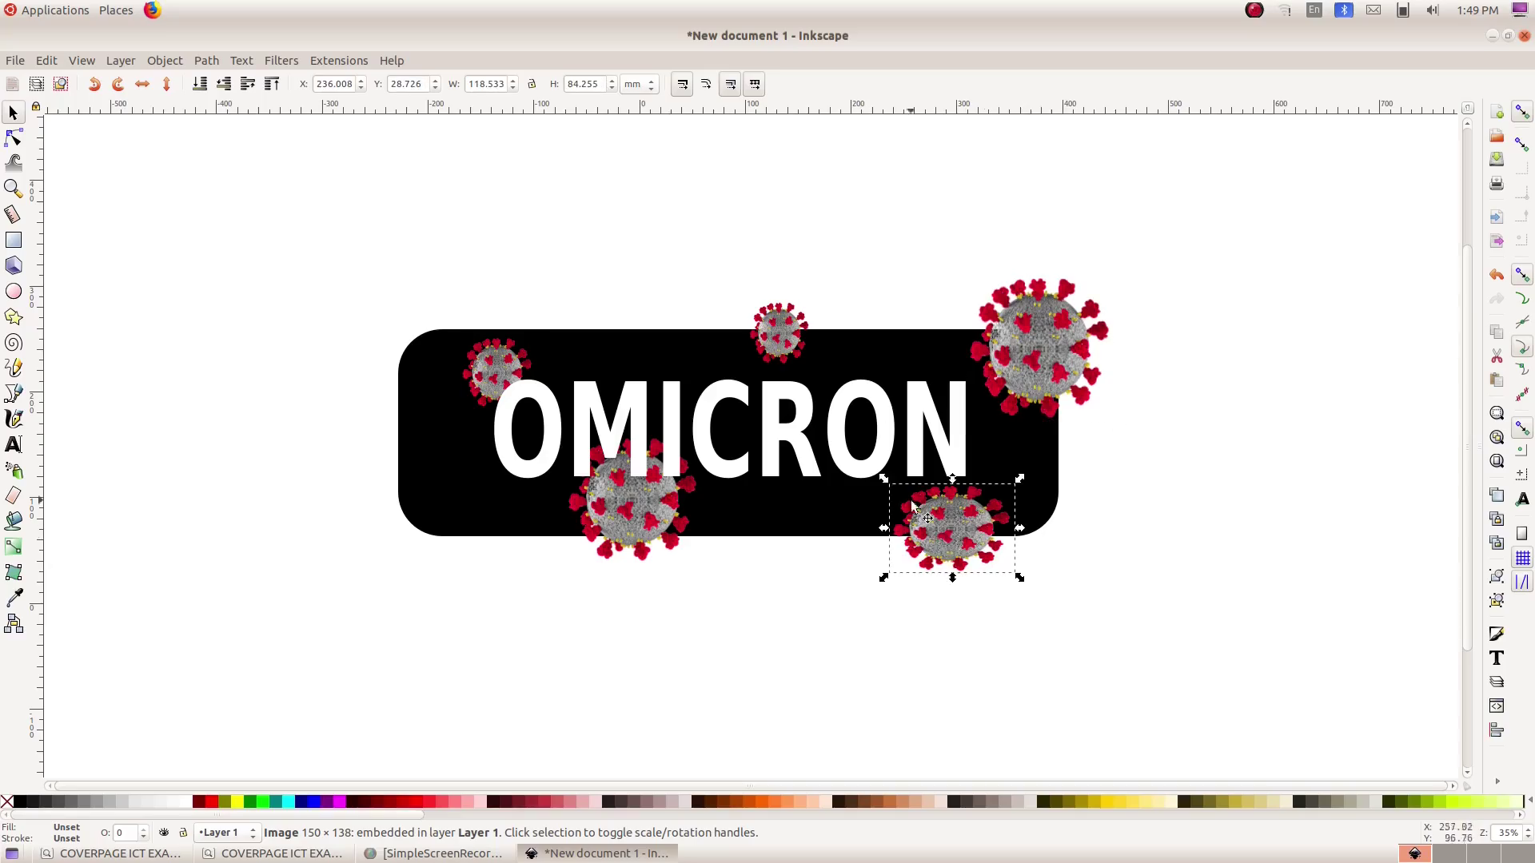
# - Duplicate a small virus above the letter N, shift the lower-edge copy towards the rectangle's lower-right corner, and compare with the PDF model
pyautogui.click(47, 61)
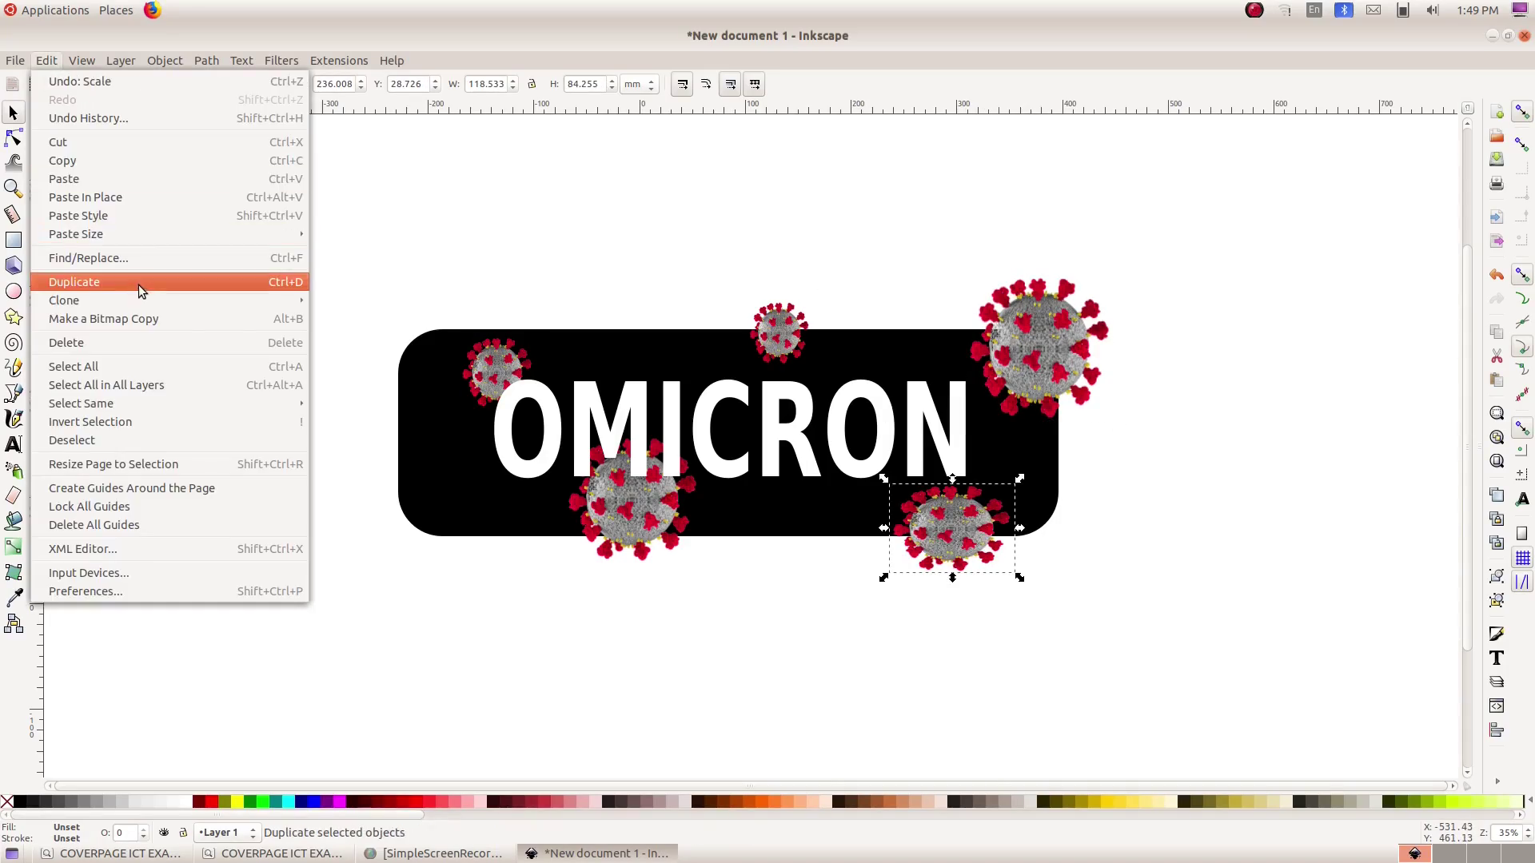
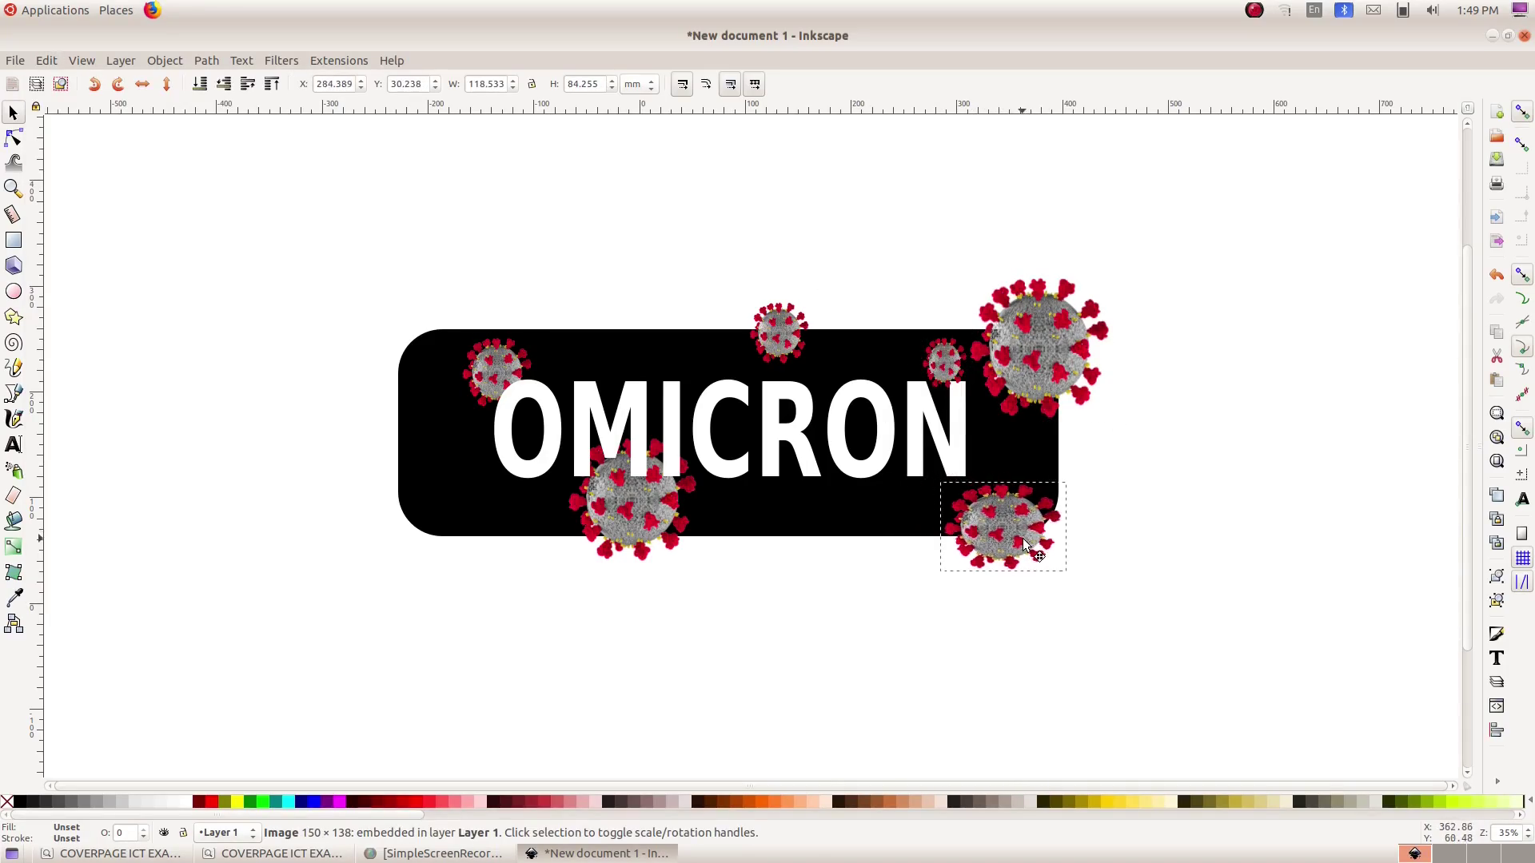
pyautogui.click(148, 853)
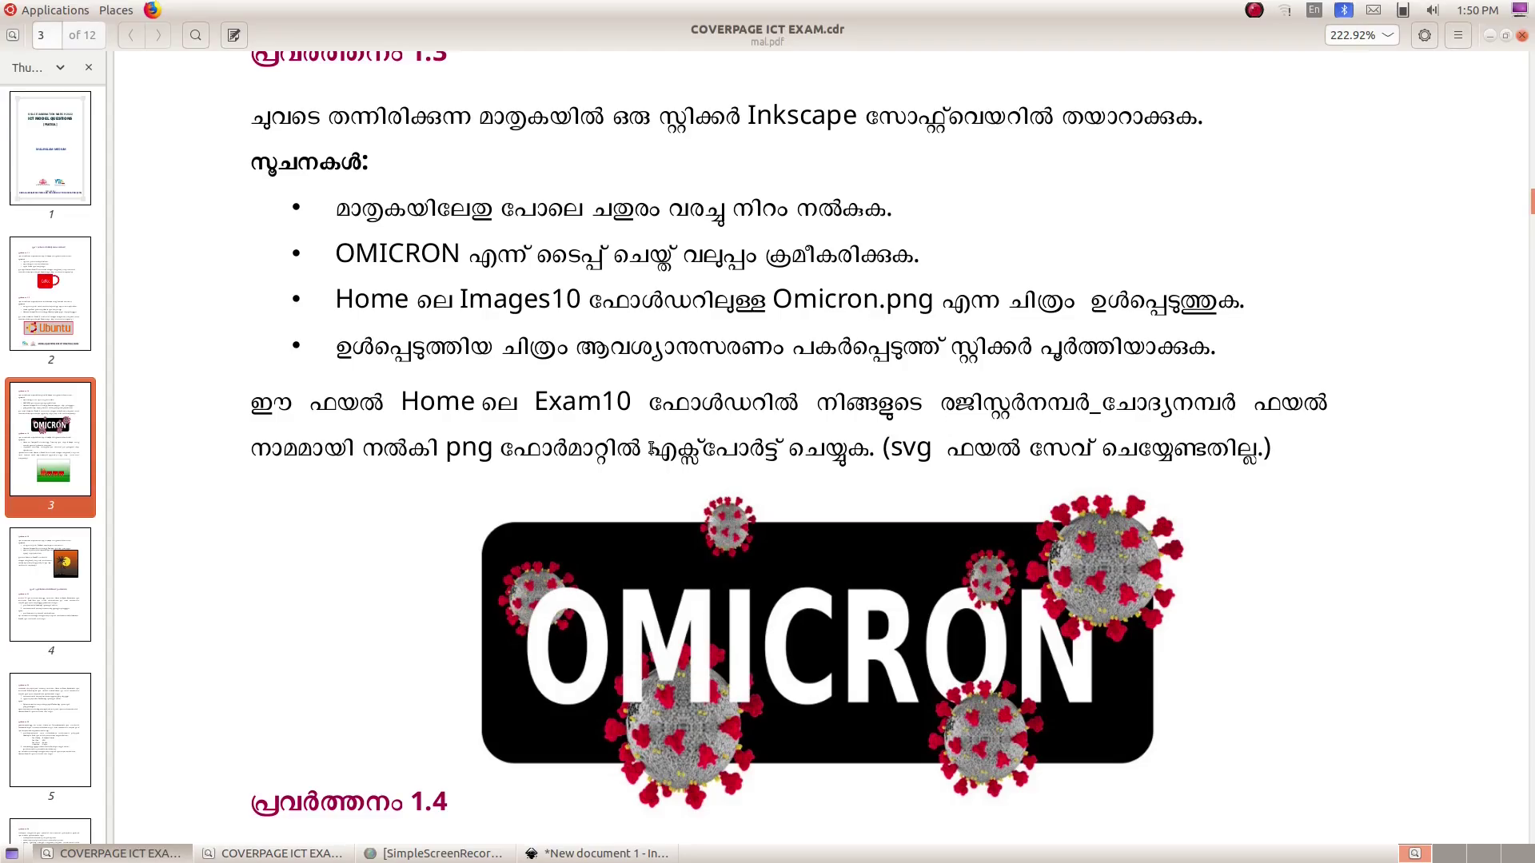
pyautogui.click(600, 853)
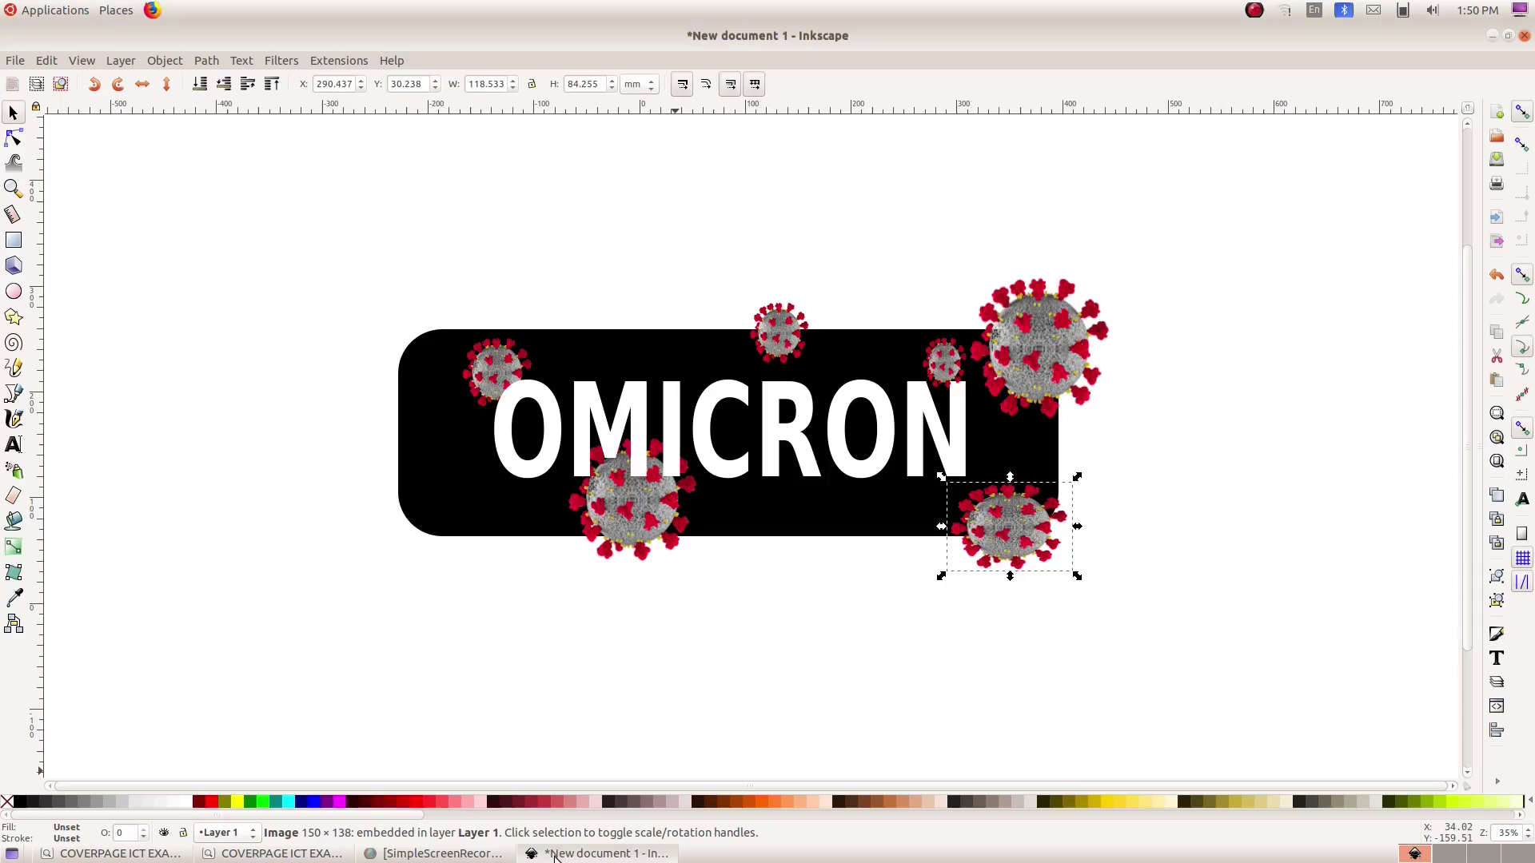
# - Select the rectangle, the OMICRON text and all the virus images, and group them into one object
pyautogui.click(309, 374)
pyautogui.moveTo(273, 215); pyautogui.dragTo(1256, 710)
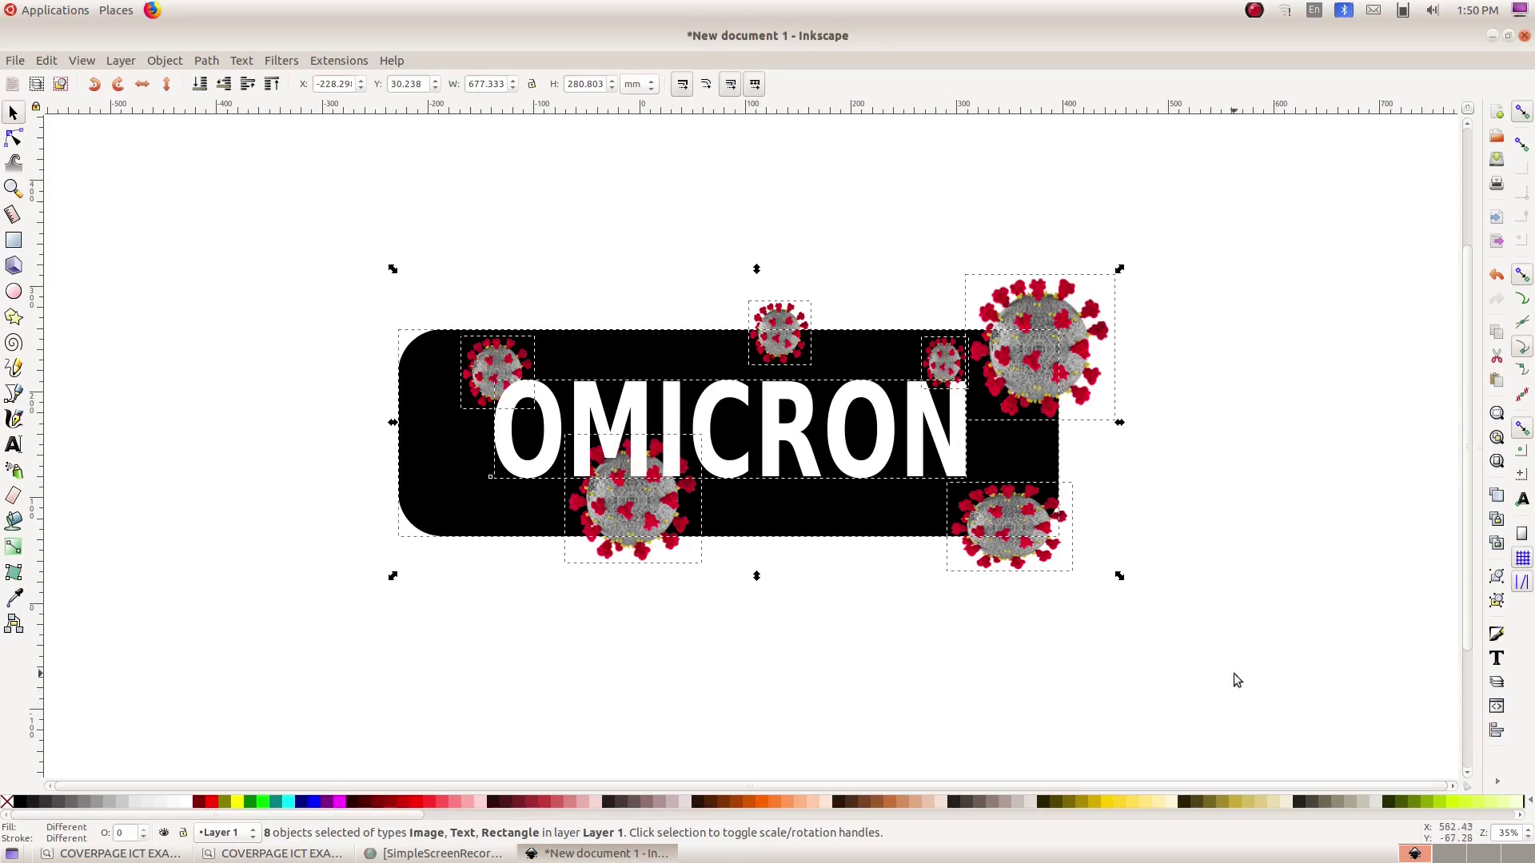
pyautogui.click(166, 60)
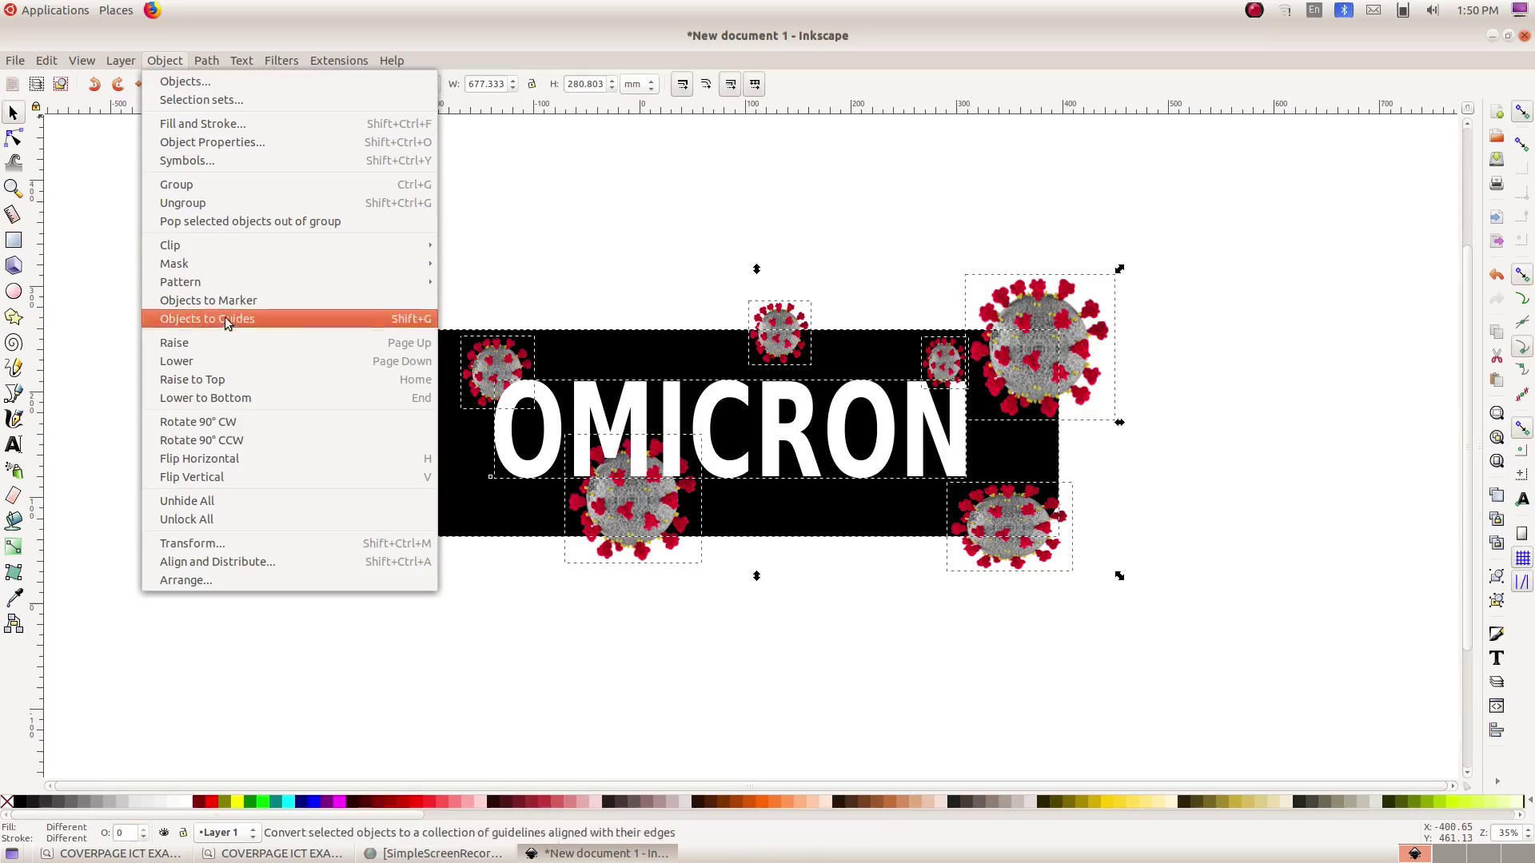
pyautogui.click(228, 192)
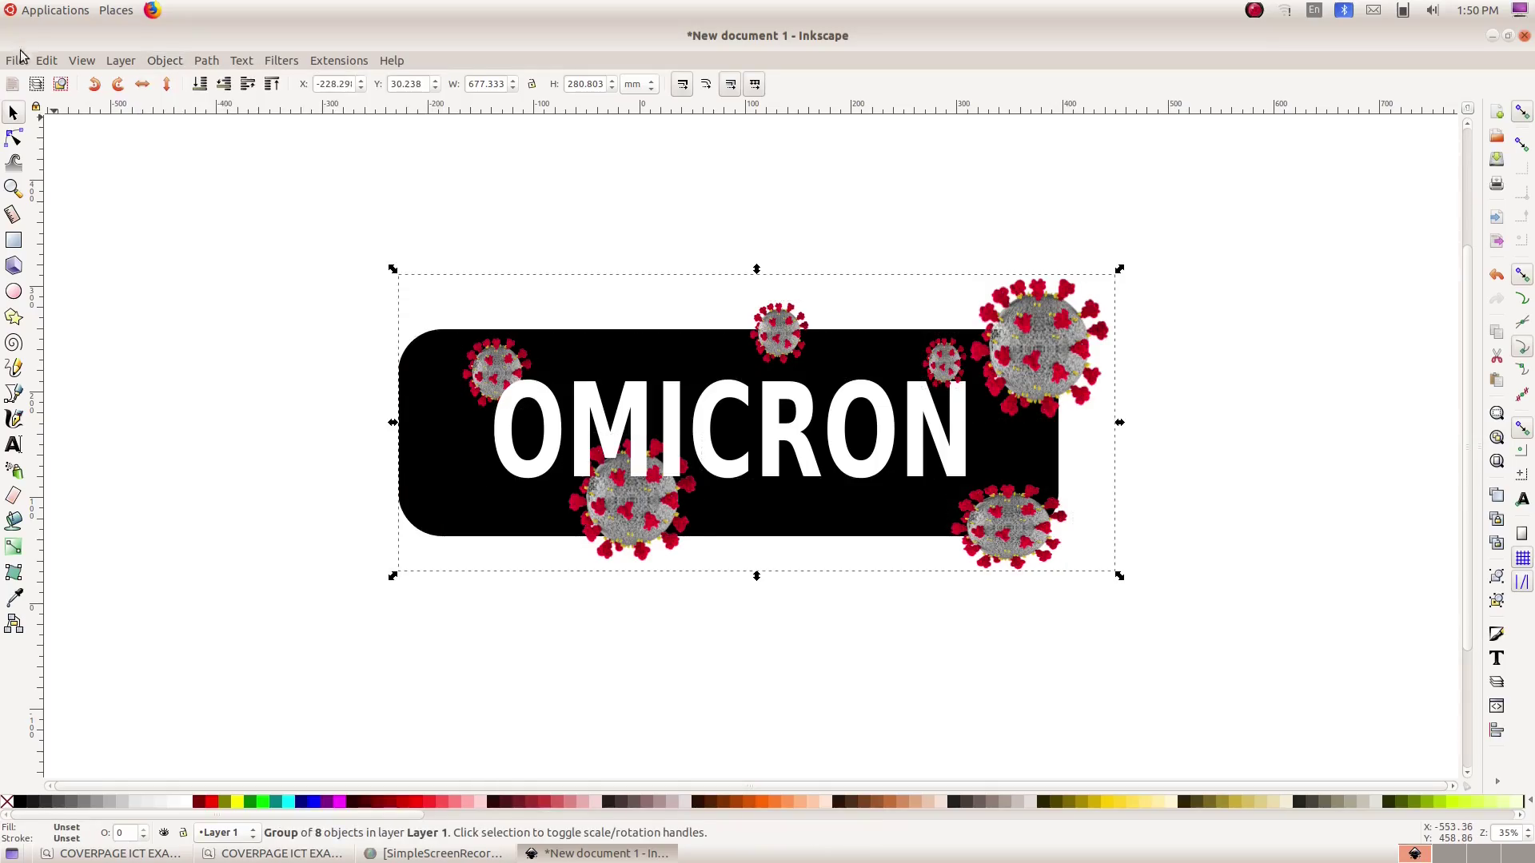
# - Export the grouped sticker as a PNG named 345_1 into the Exam10 folder in Home, with Close when complete enabled
pyautogui.click(16, 62)
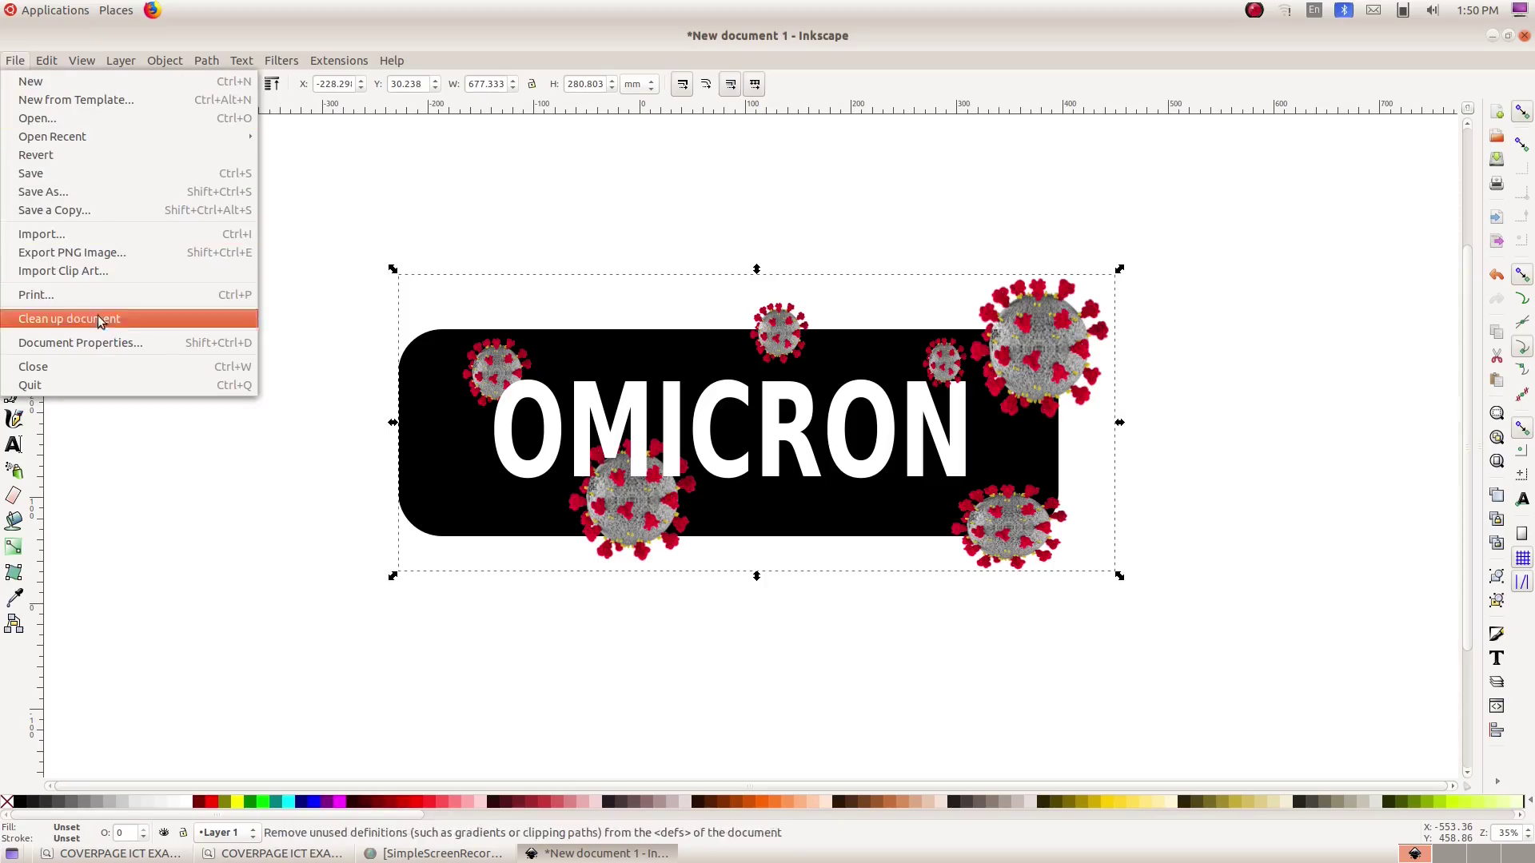
pyautogui.click(105, 254)
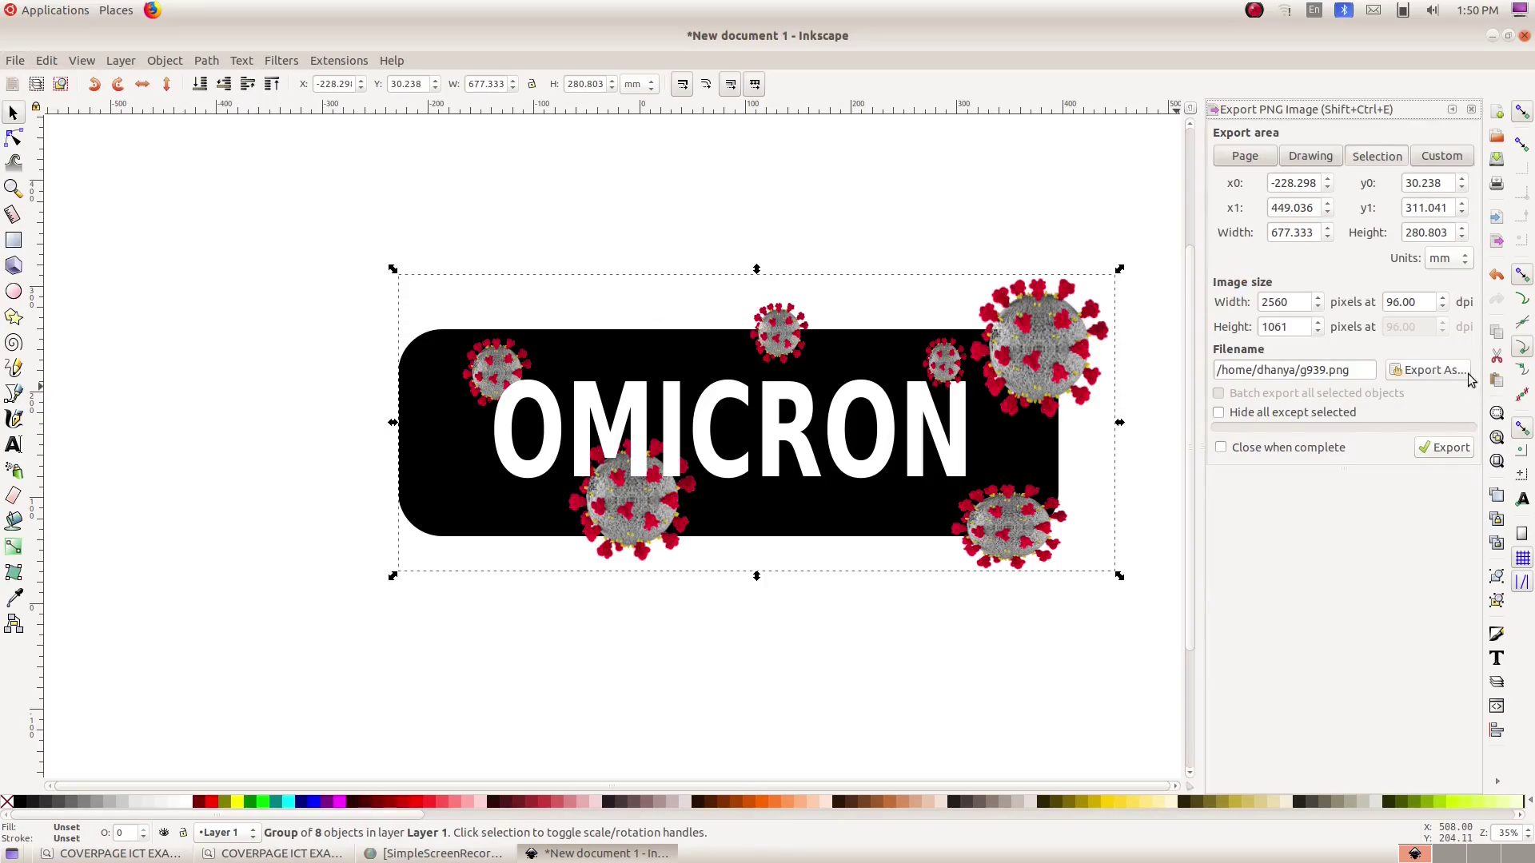
pyautogui.click(1431, 370)
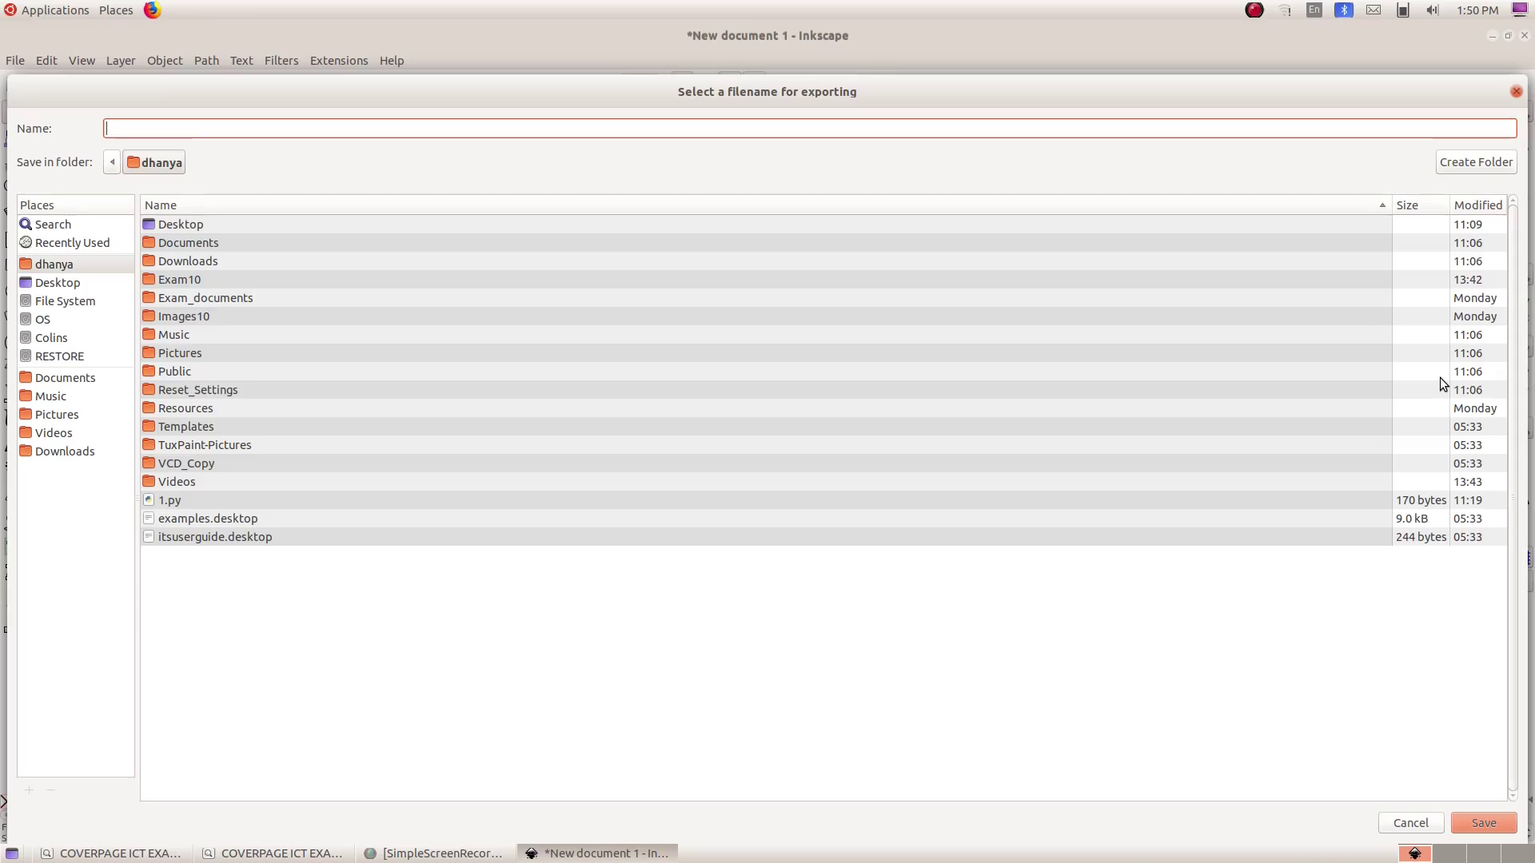
pyautogui.click(62, 266)
pyautogui.doubleClick(251, 281)
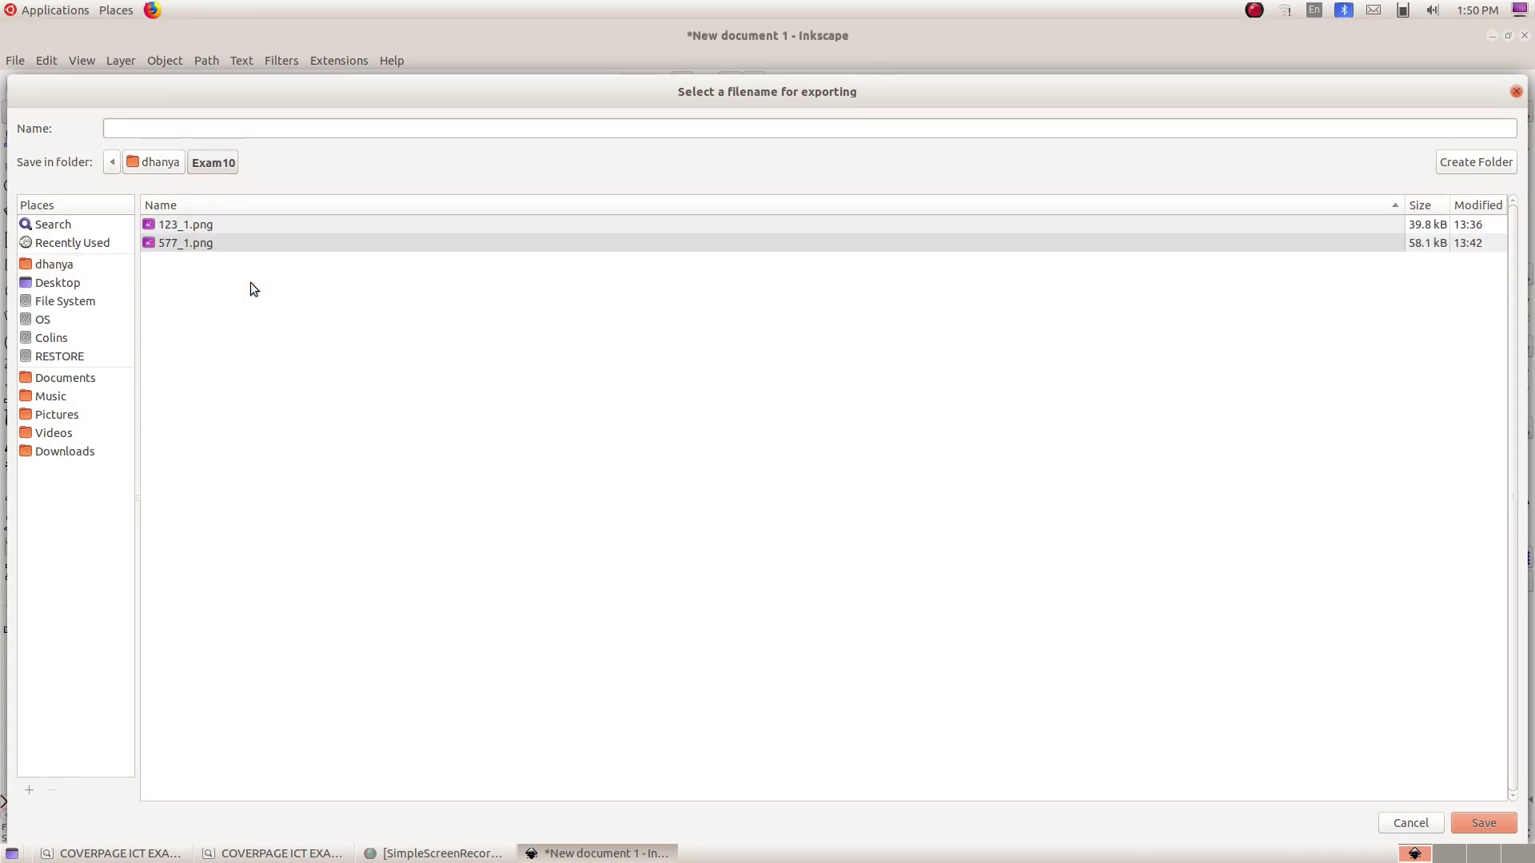
pyautogui.click(200, 128)
pyautogui.write('345_1')
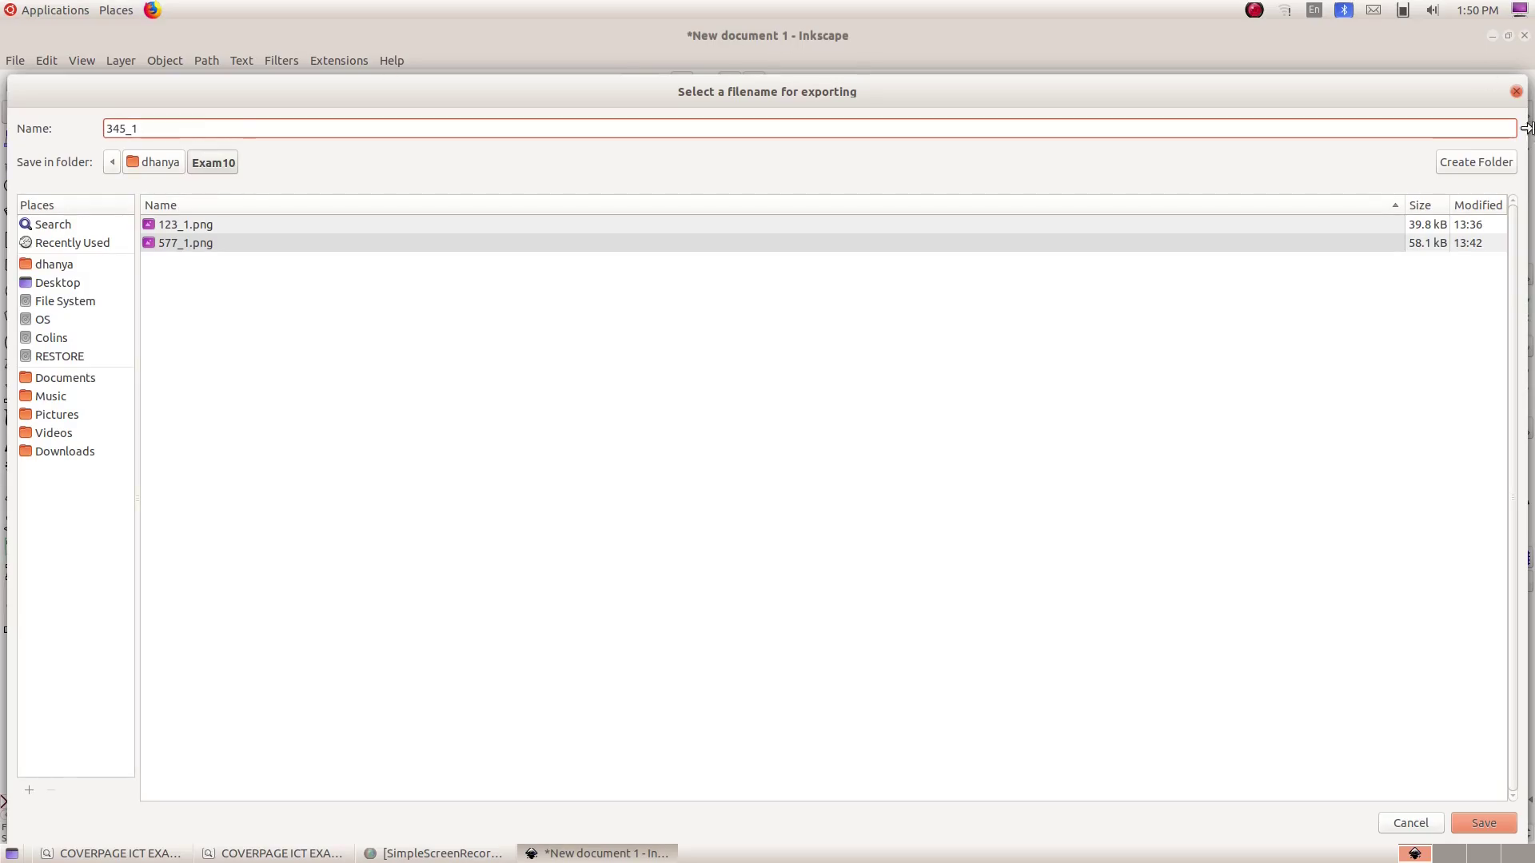
pyautogui.click(1484, 825)
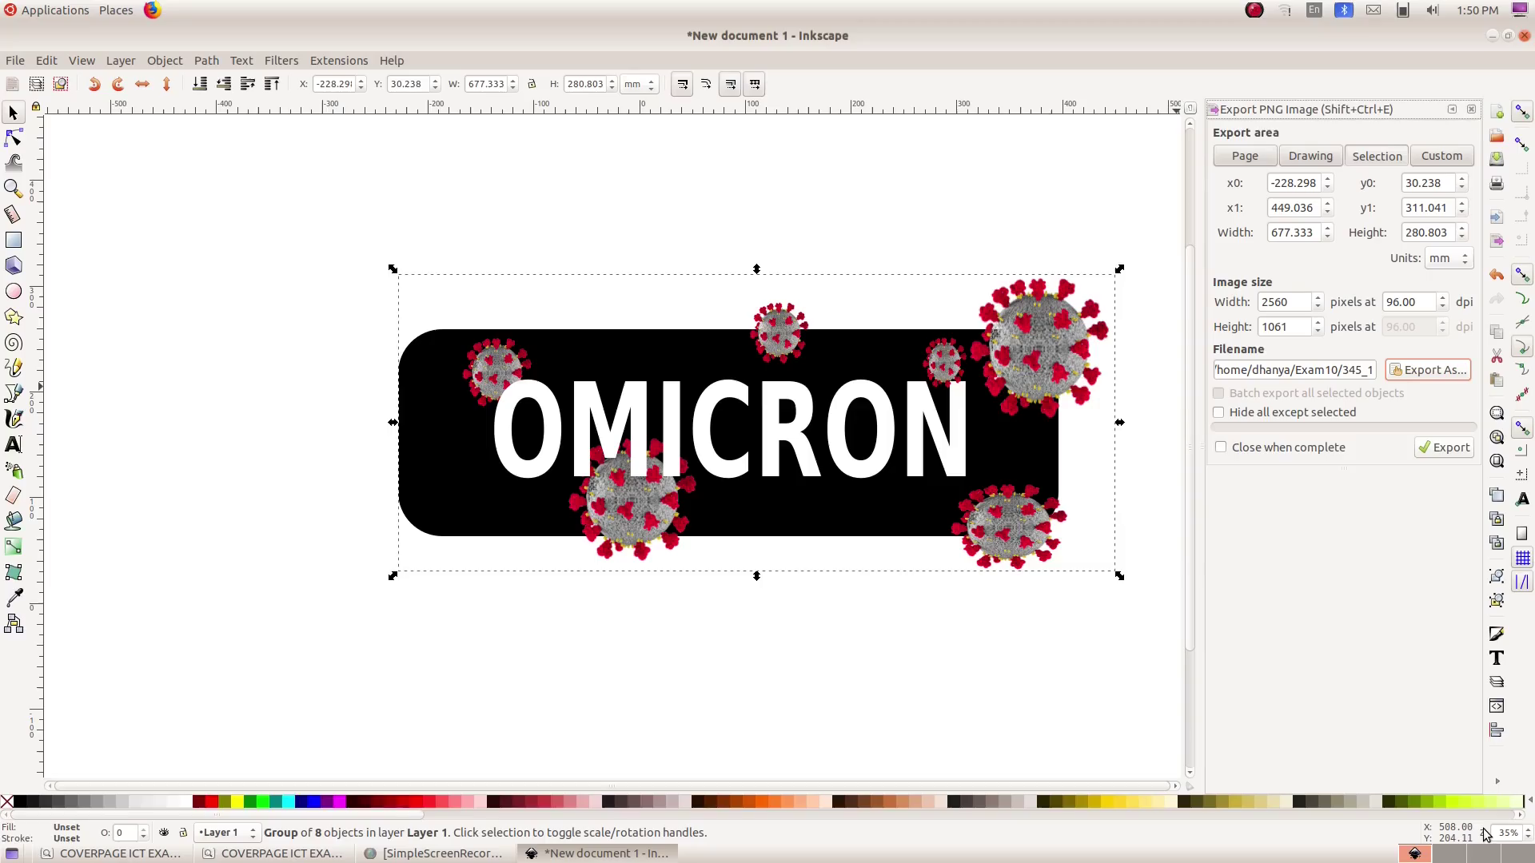
pyautogui.click(1222, 450)
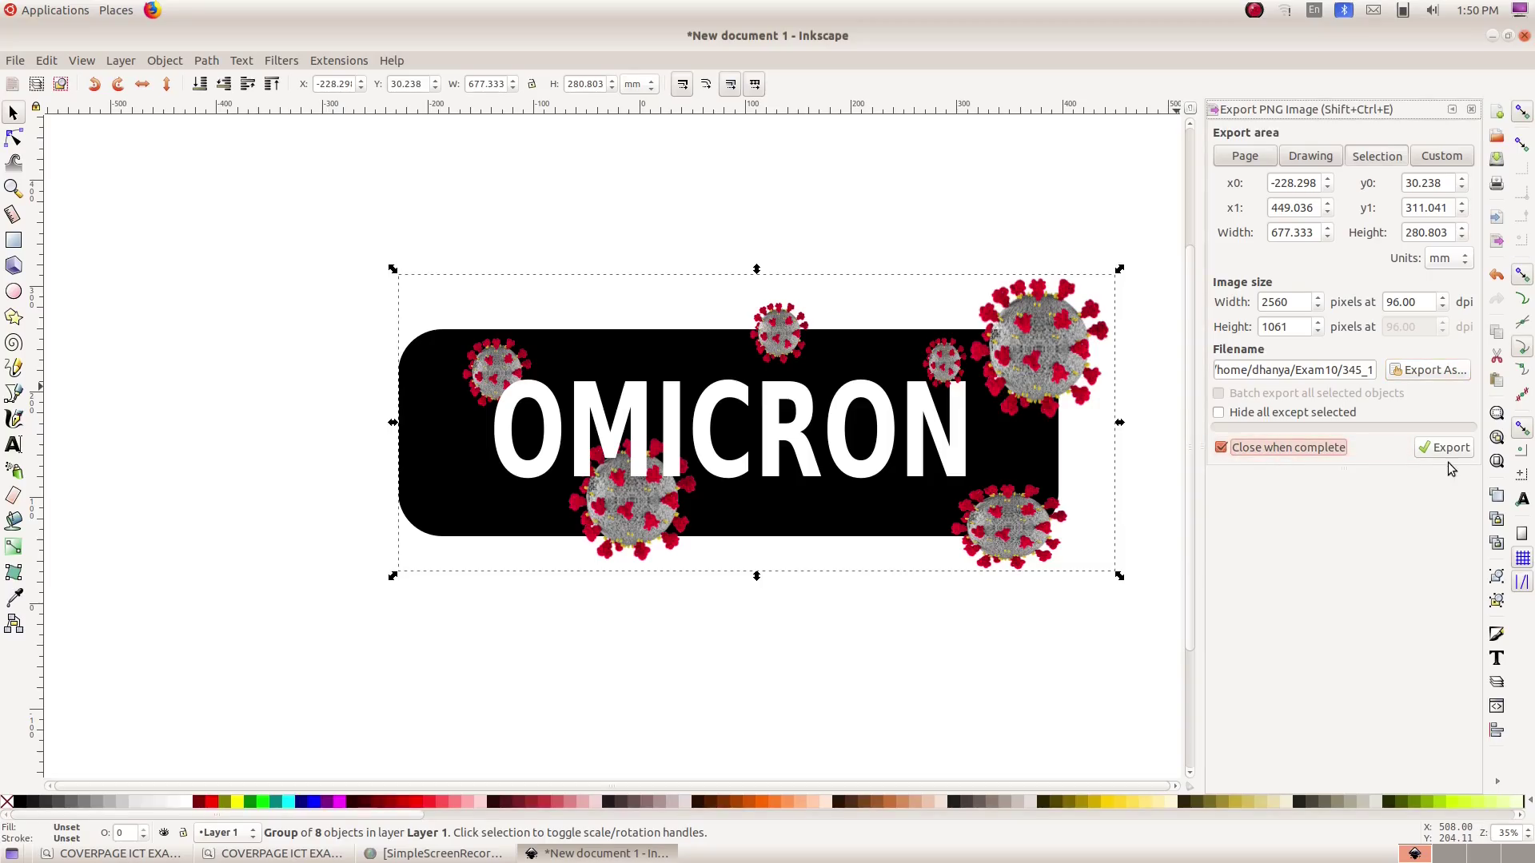
pyautogui.click(1452, 449)
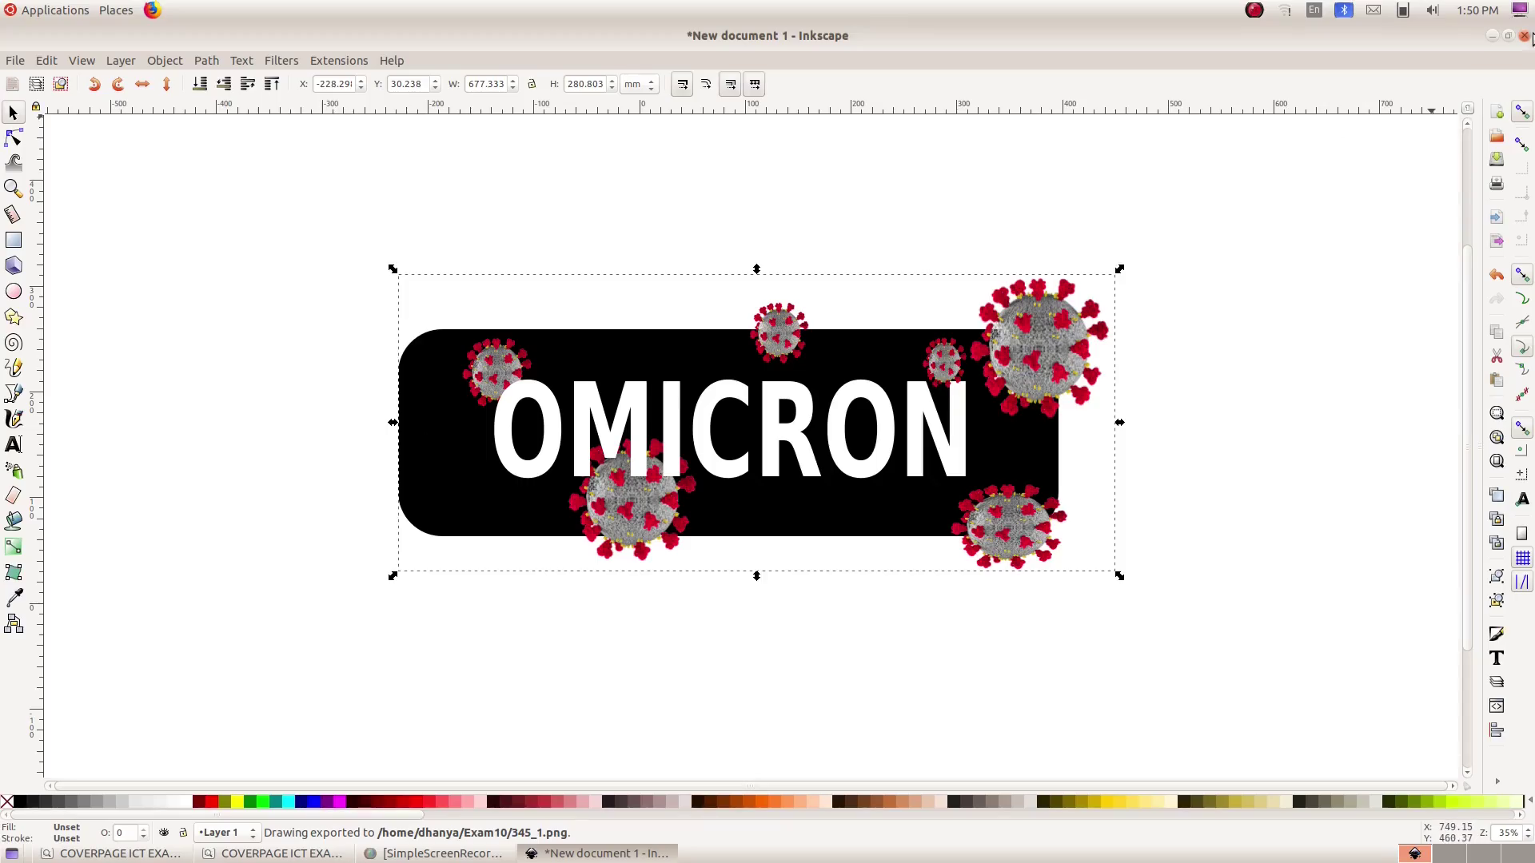
# - Read the Activity 1.4 instructions and examine the train picture in both the Malayalam and English question PDFs
pyautogui.click(120, 854)
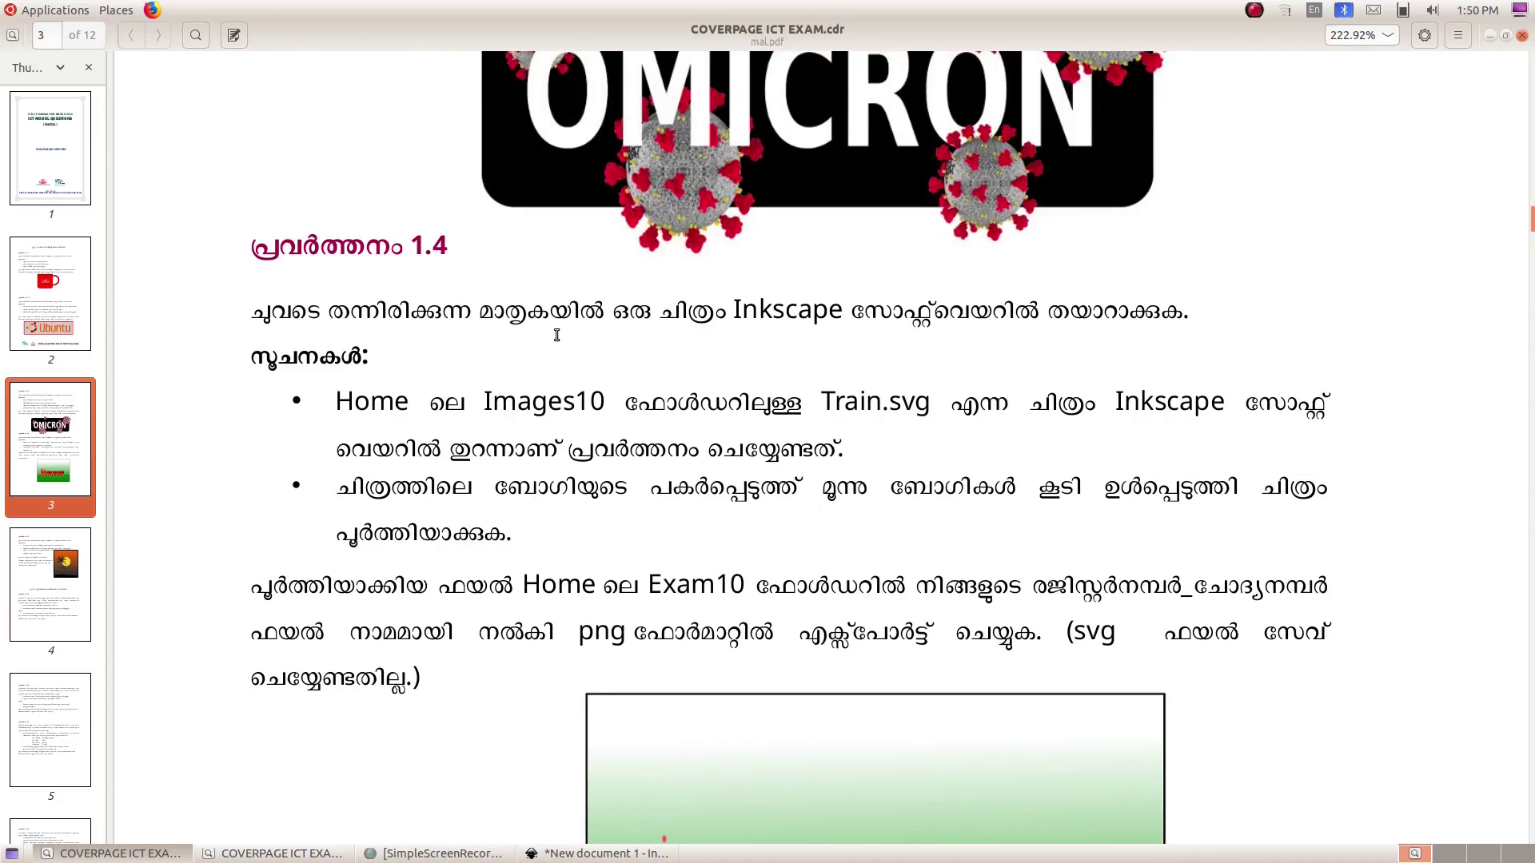
pyautogui.scroll(-2, 557, 335)
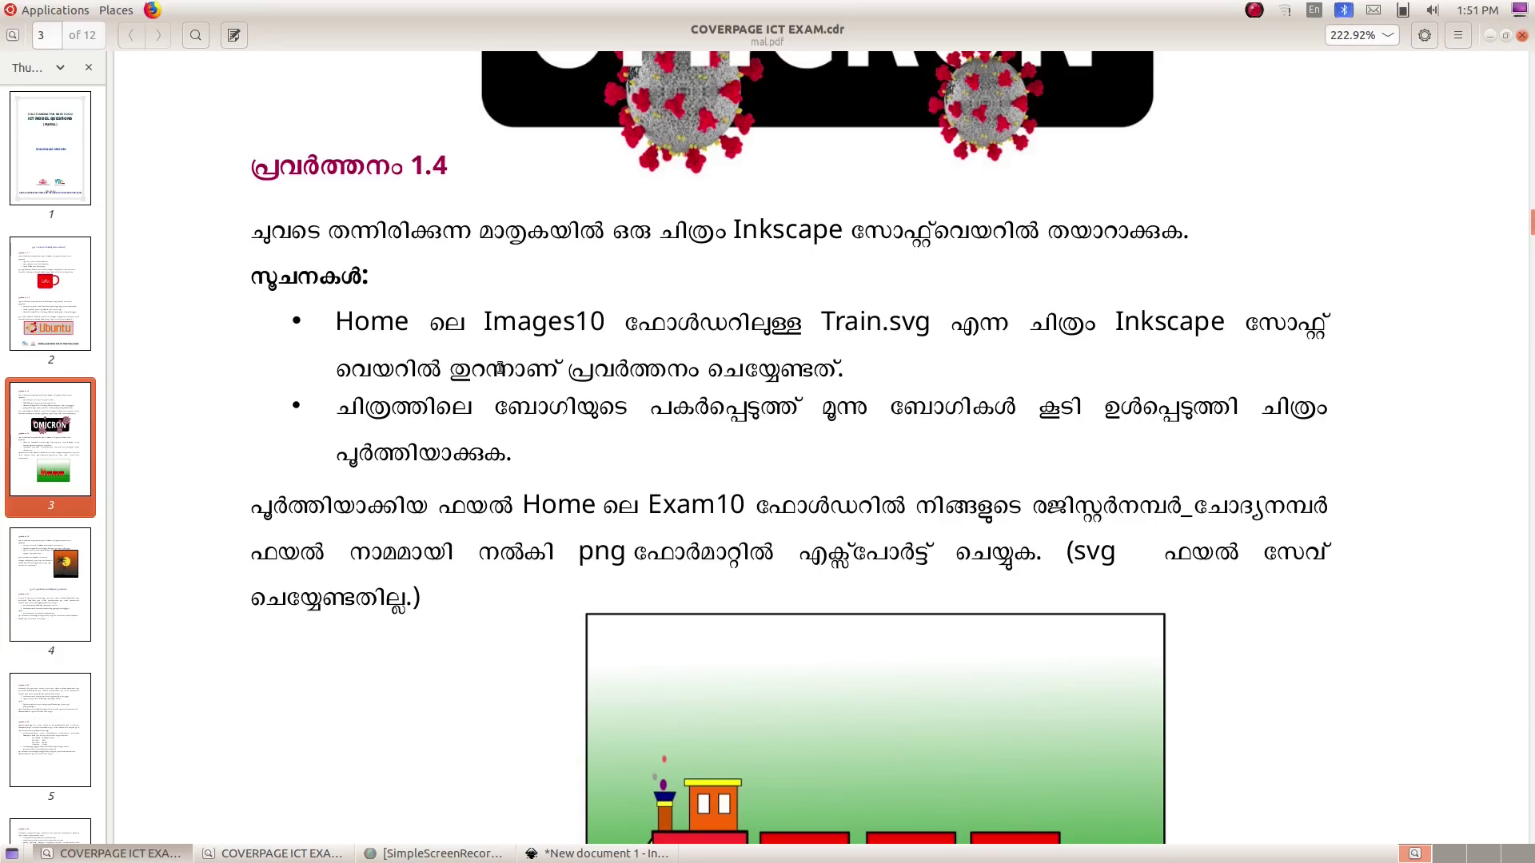
pyautogui.scroll(-1, 571, 436)
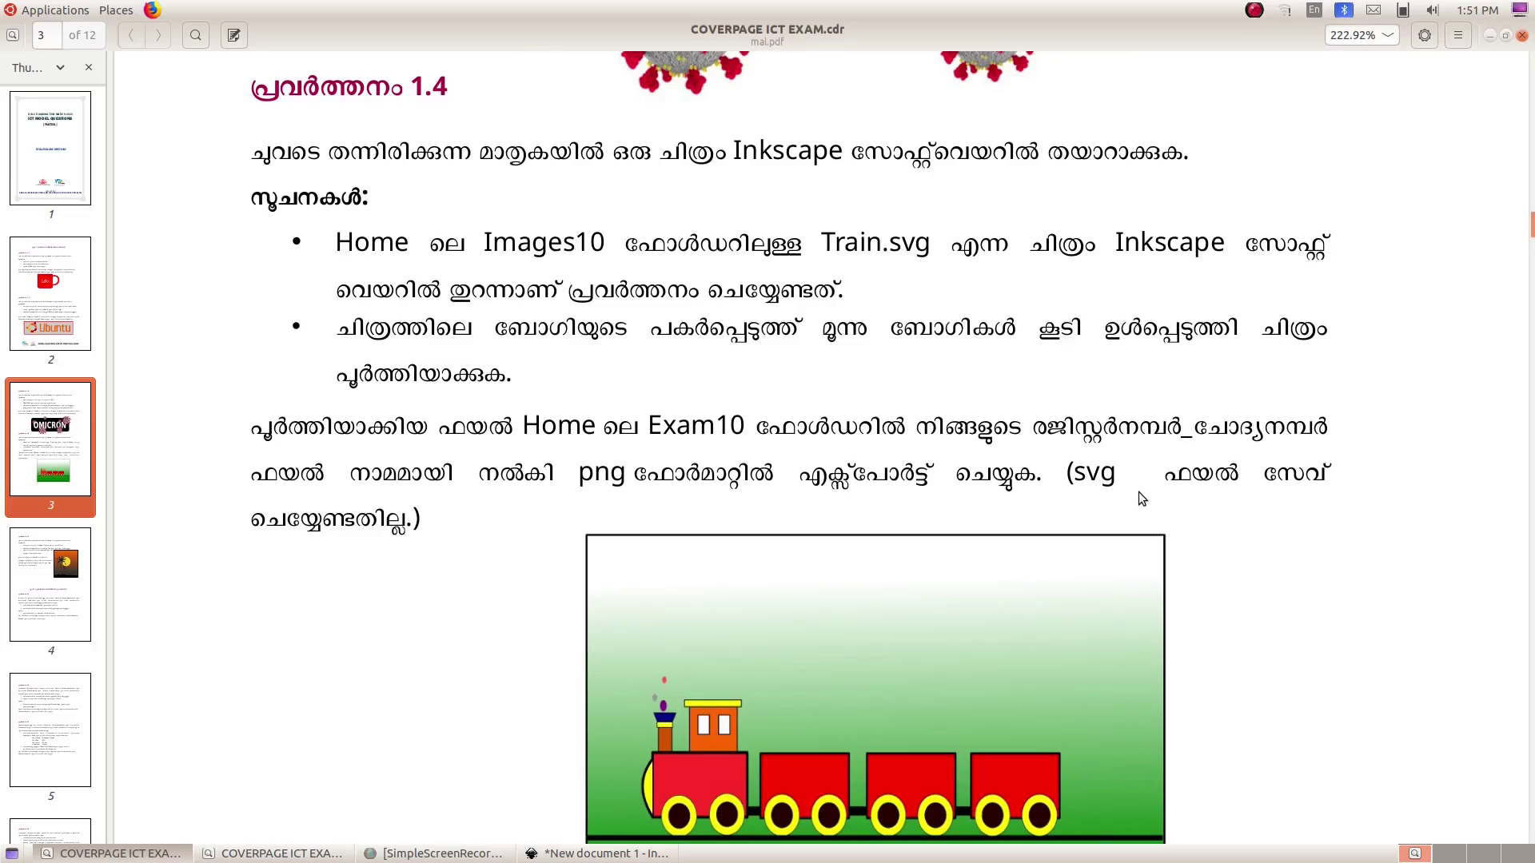
pyautogui.scroll(-2, 1141, 499)
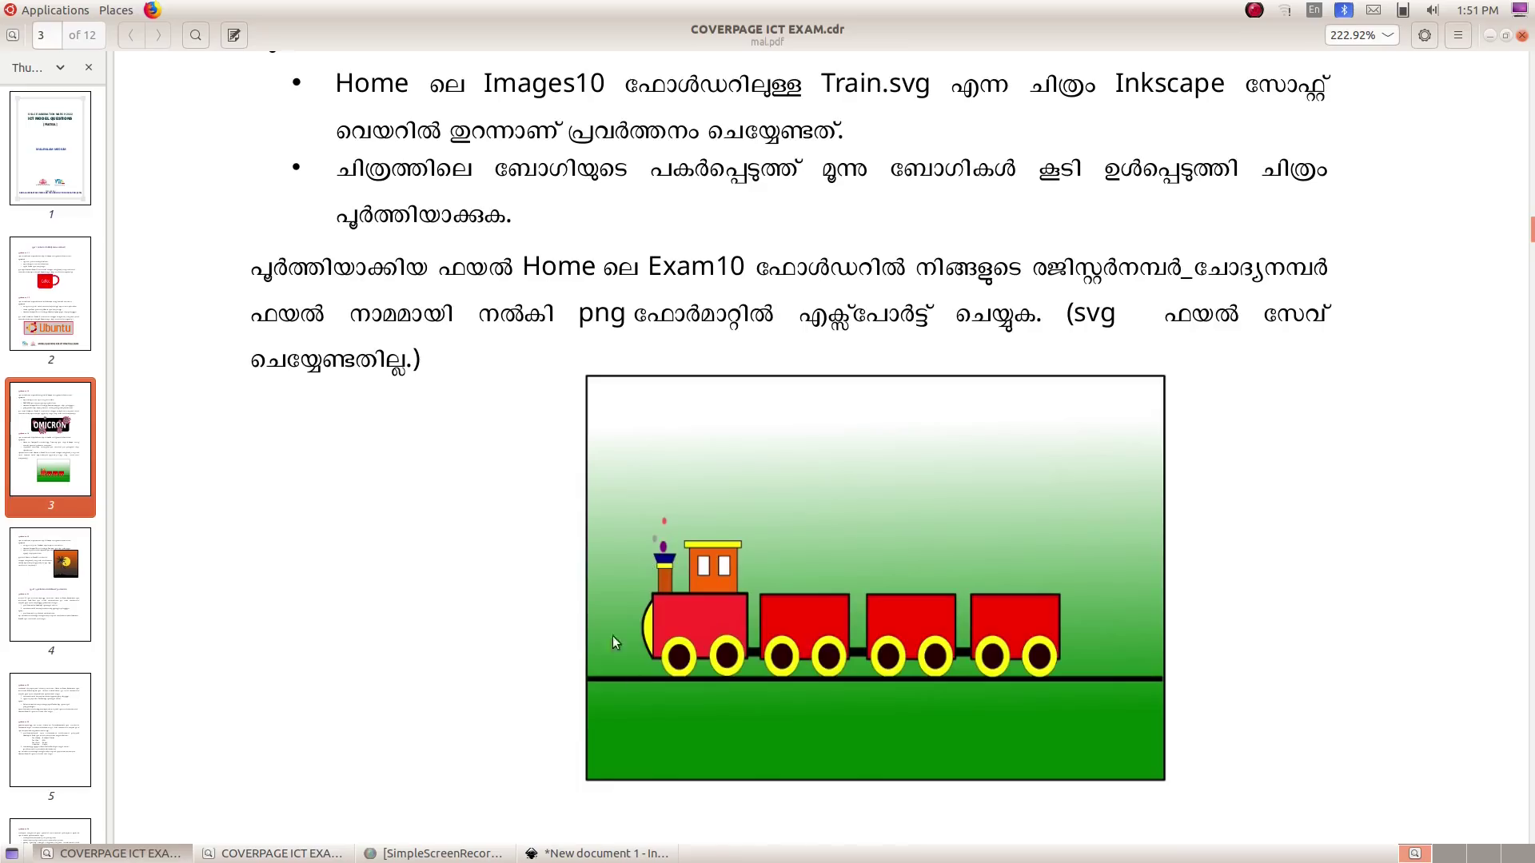
pyautogui.scroll(1, 510, 664)
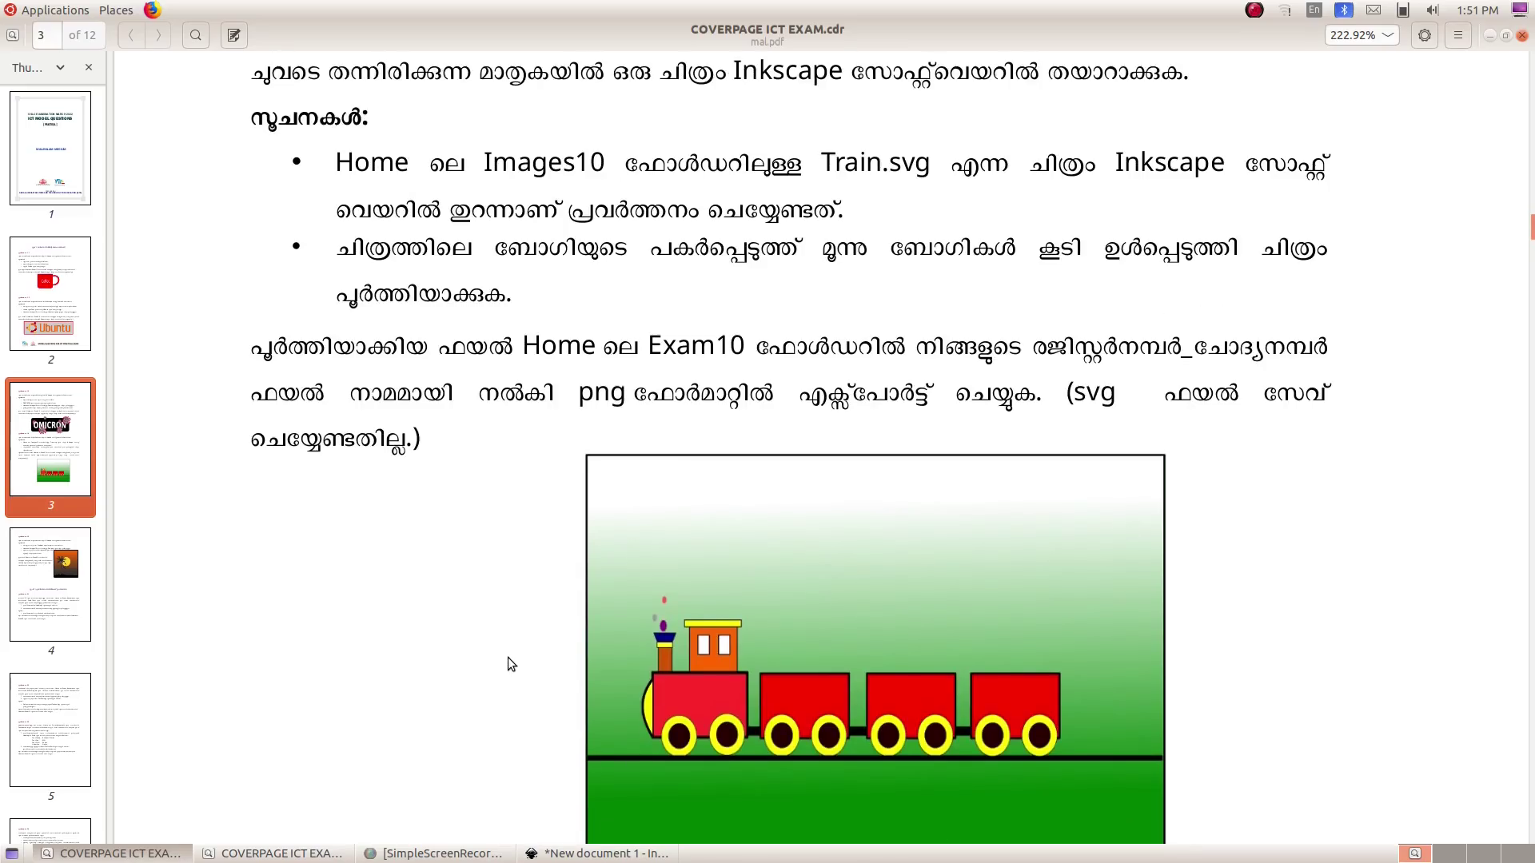
pyautogui.click(240, 853)
pyautogui.scroll(-7, 309, 719)
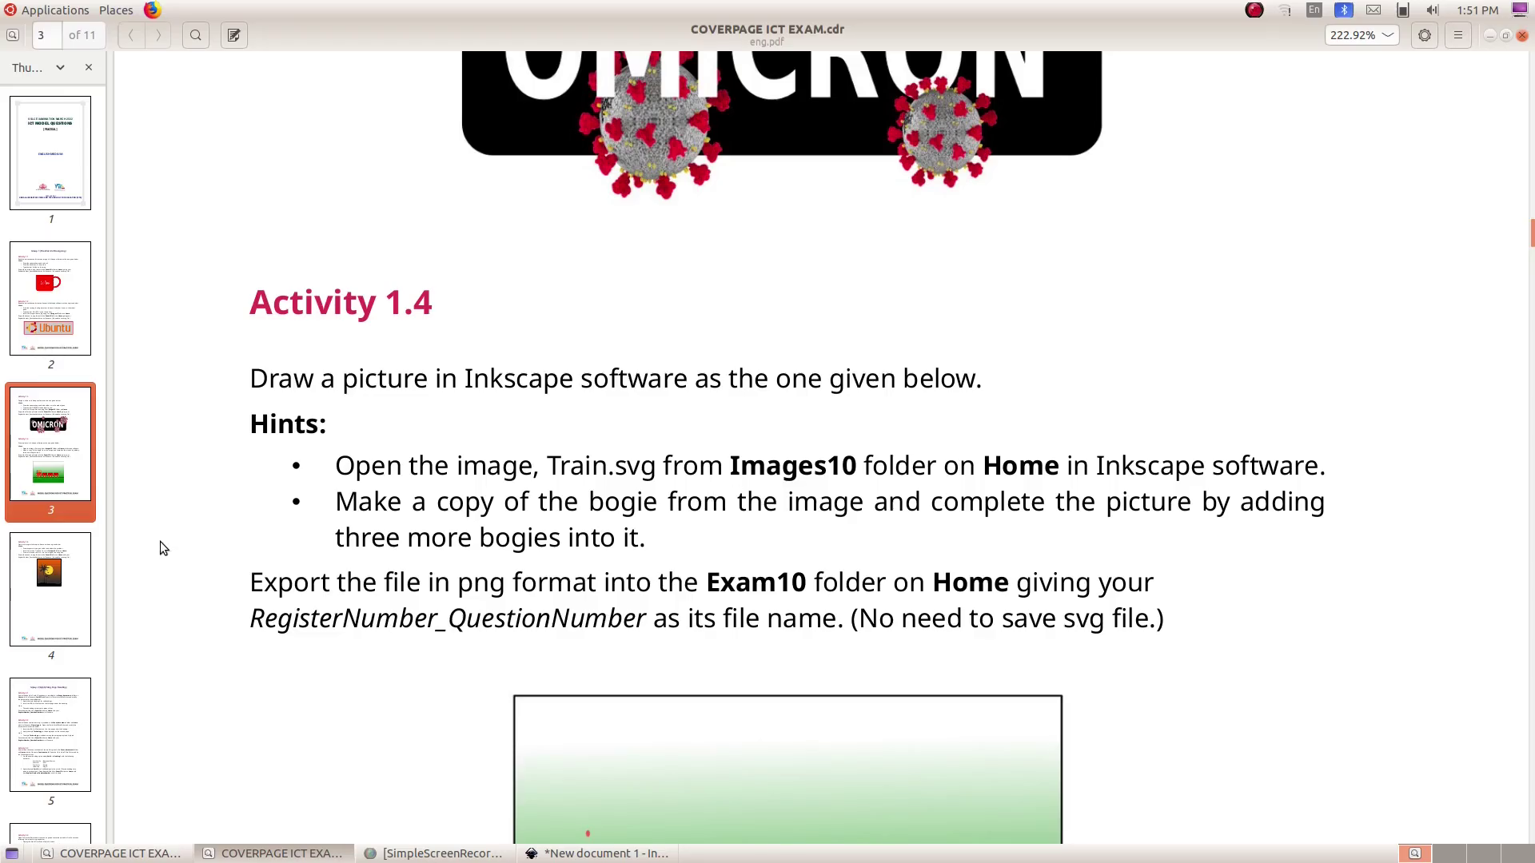
pyautogui.scroll(-2, 660, 468)
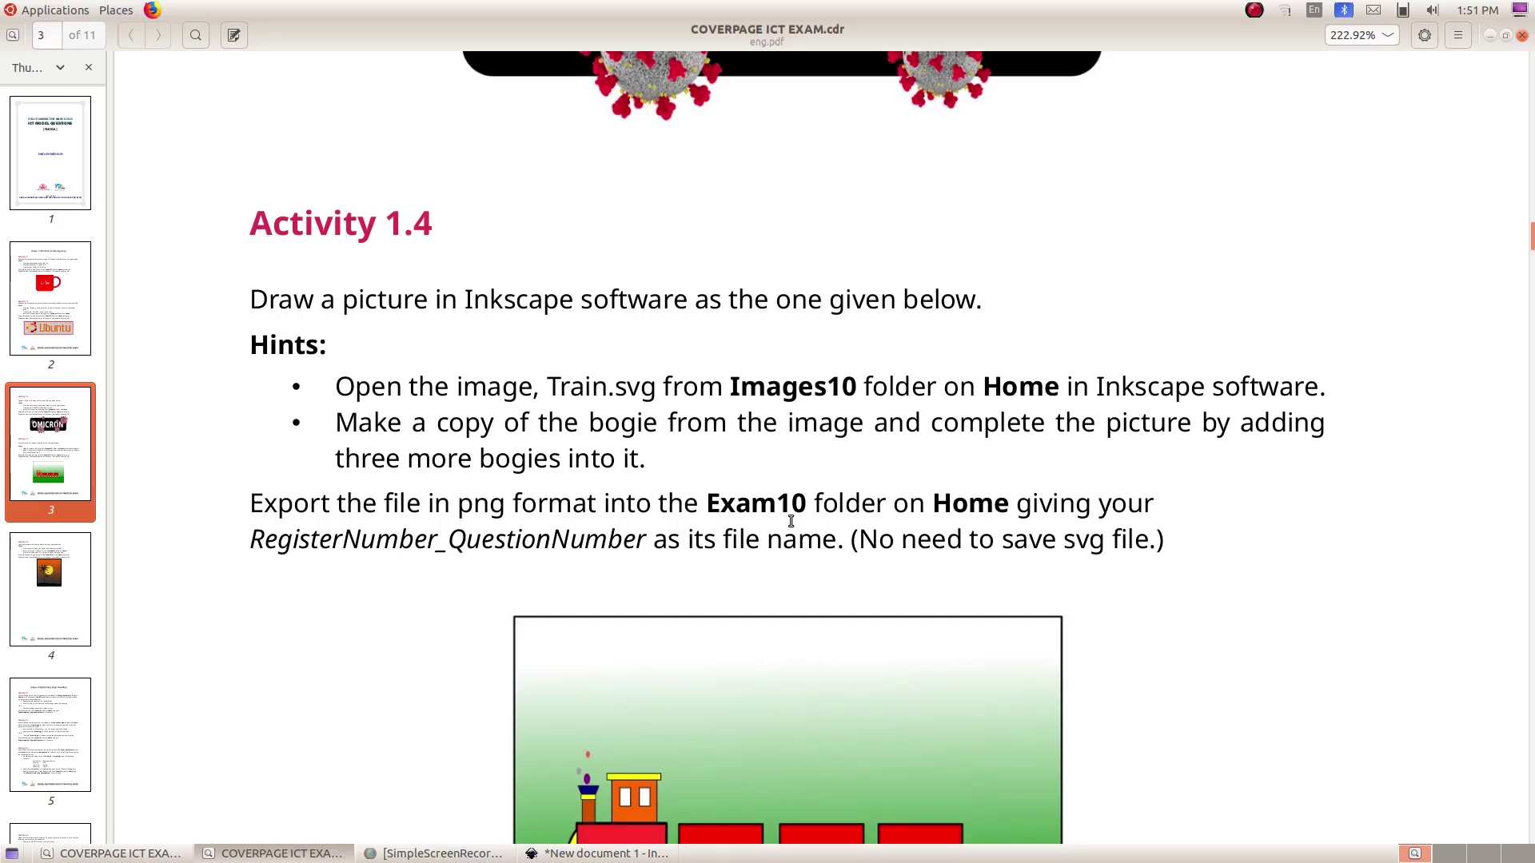
pyautogui.scroll(-2, 770, 538)
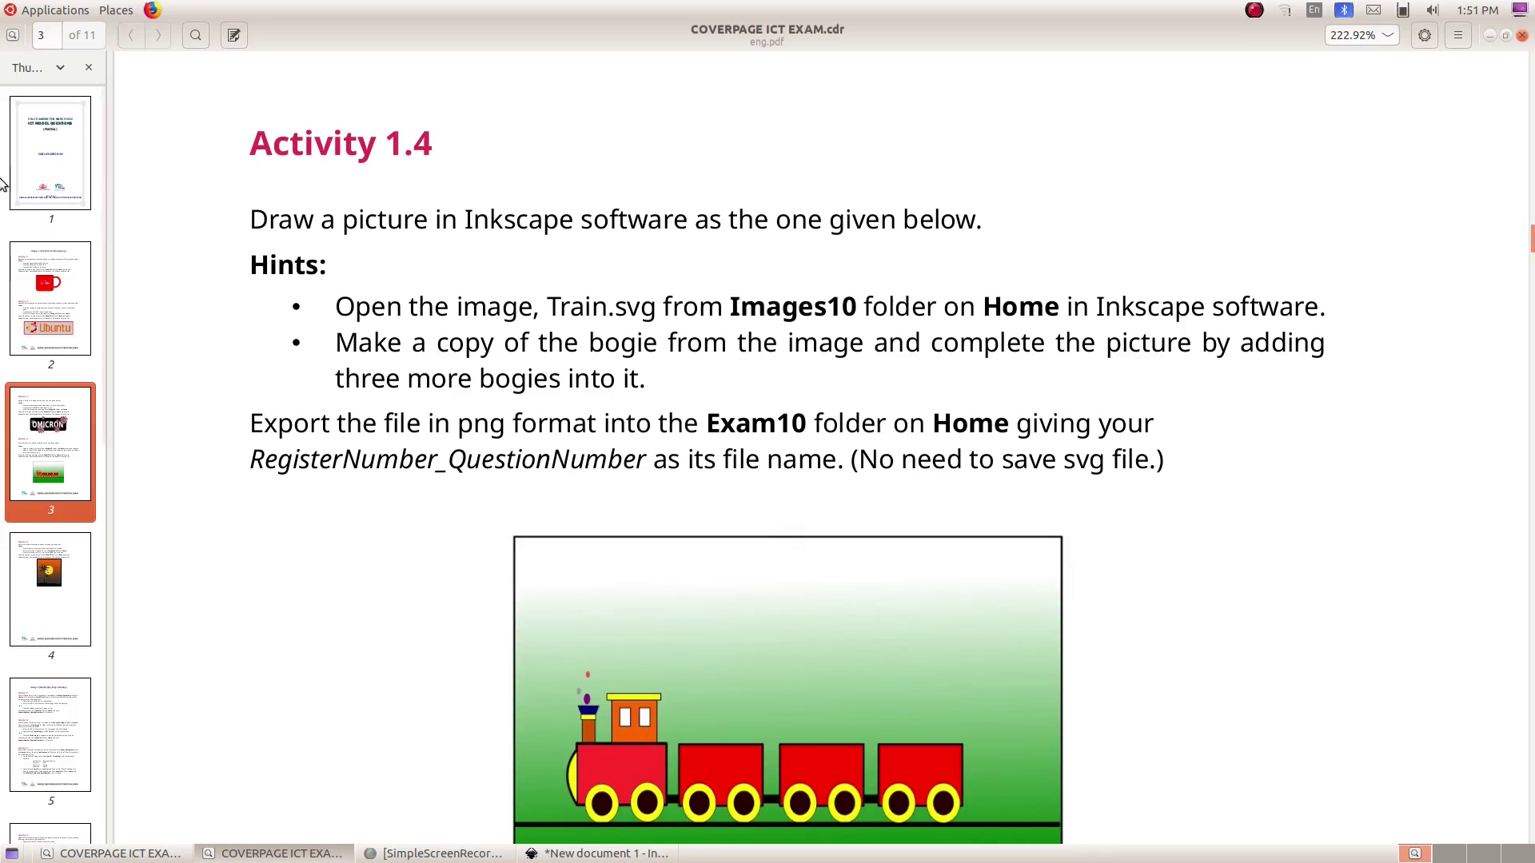
# - Start a new Inkscape window and open Train.svg from the Images10 folder
pyautogui.click(40, 8)
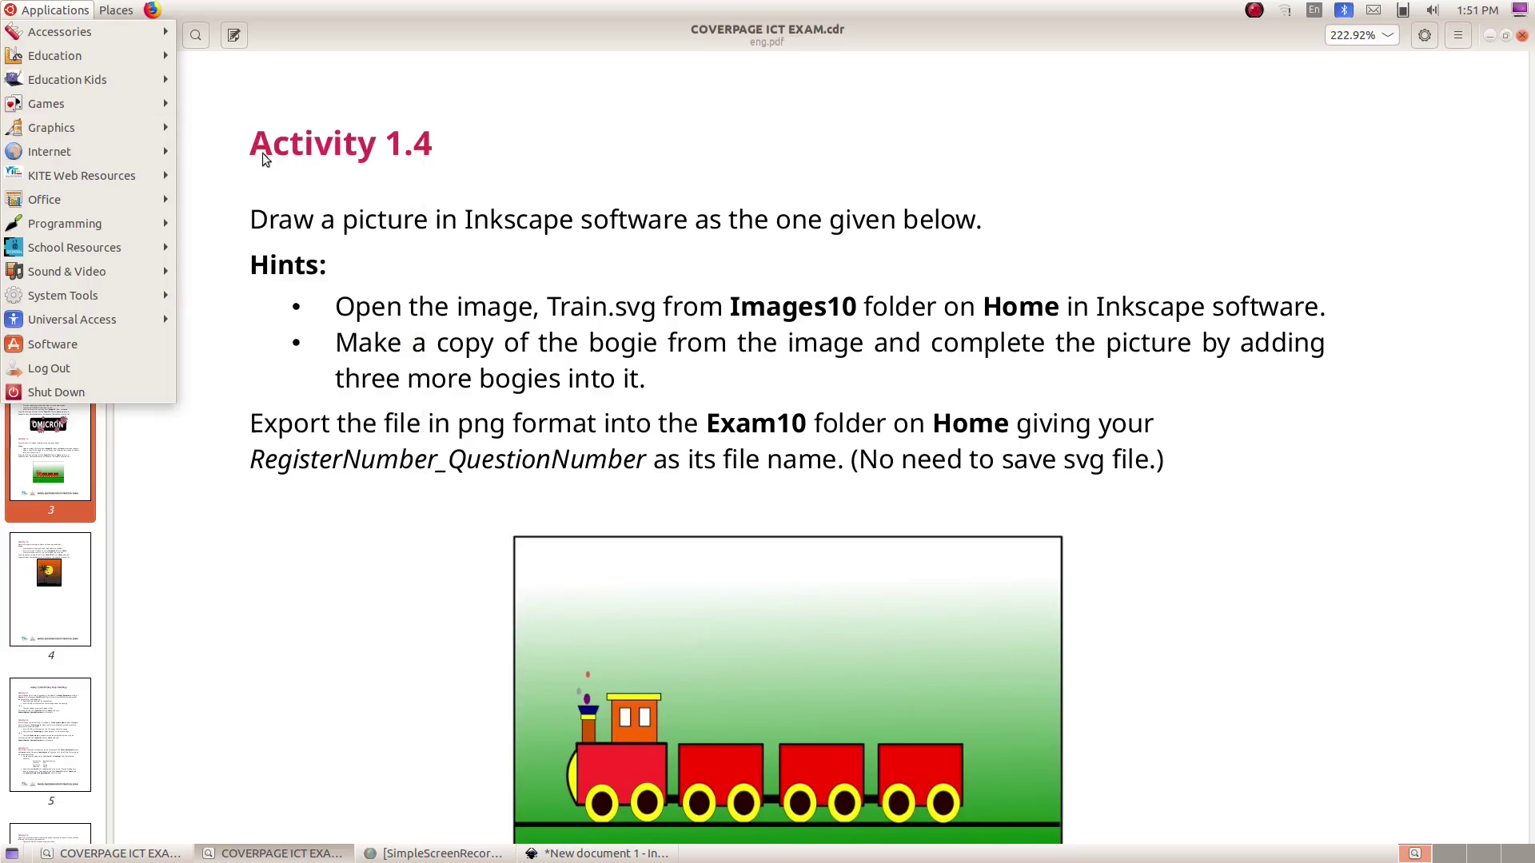
pyautogui.moveTo(113, 126)
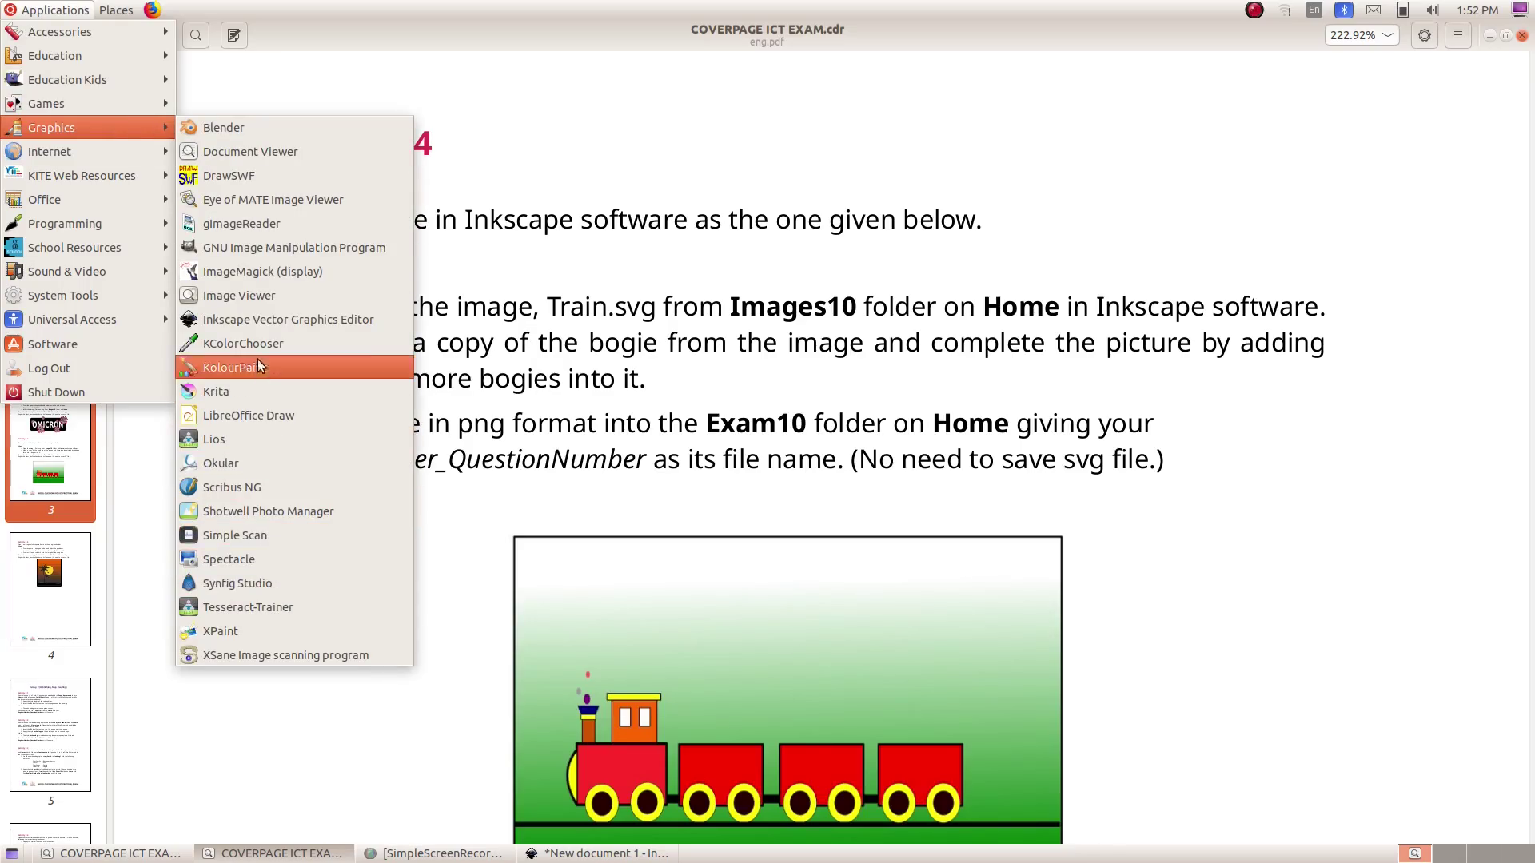
pyautogui.click(257, 319)
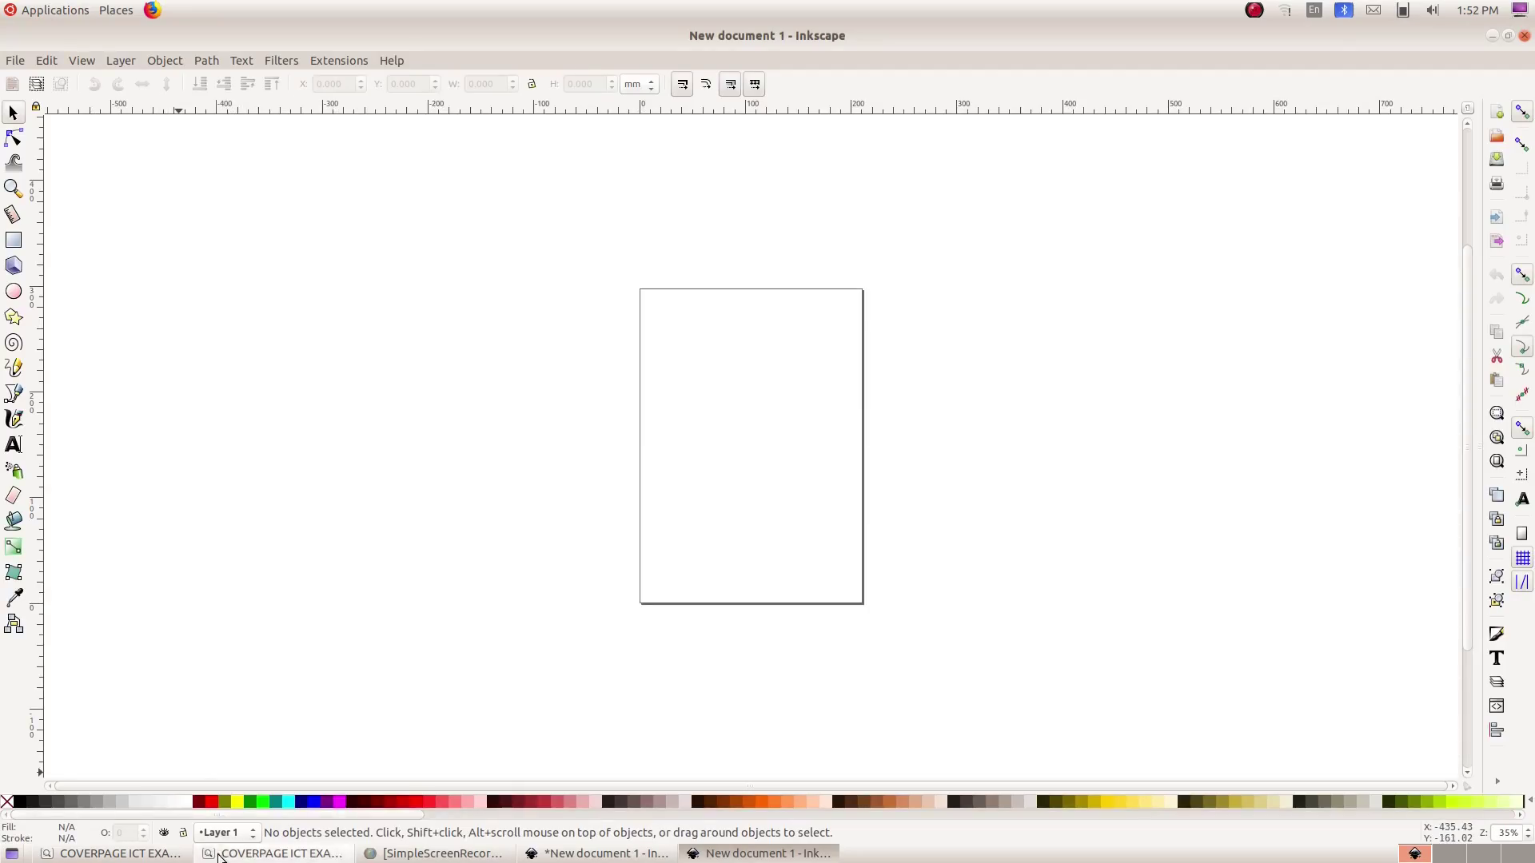
pyautogui.click(284, 854)
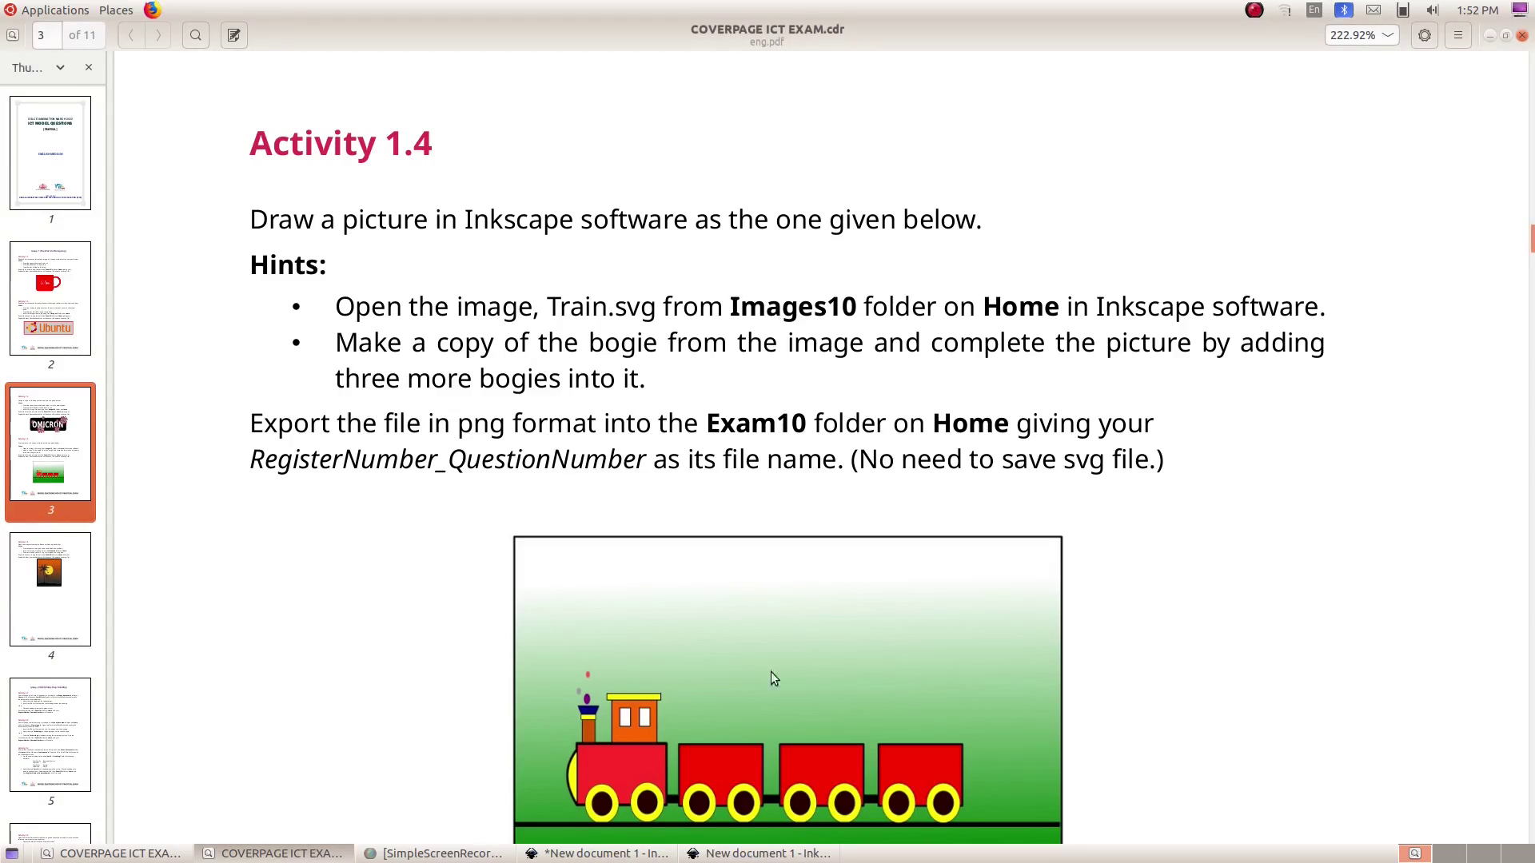
pyautogui.click(760, 854)
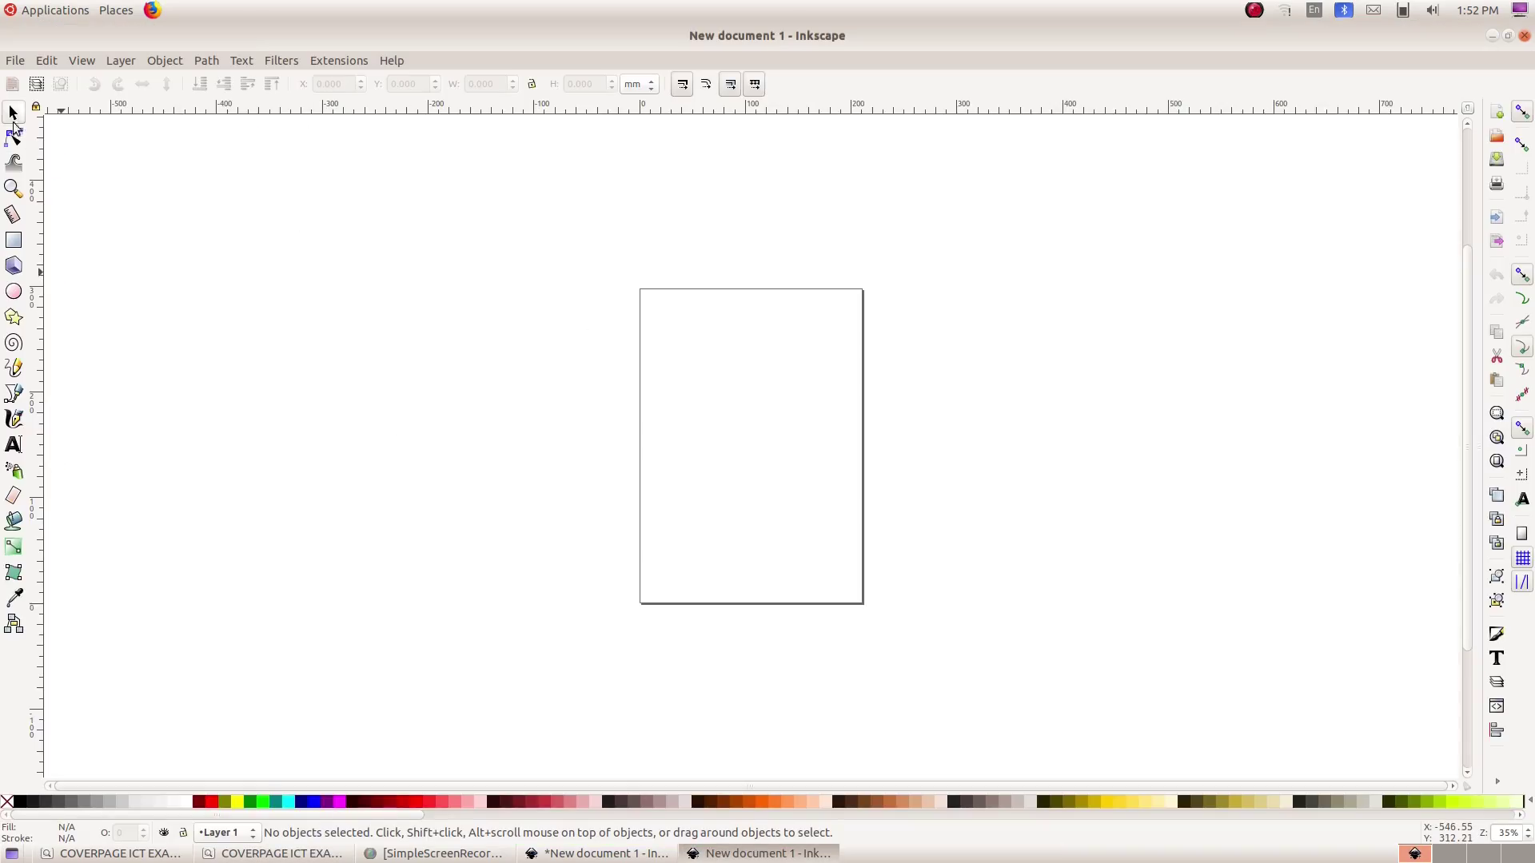
pyautogui.click(16, 63)
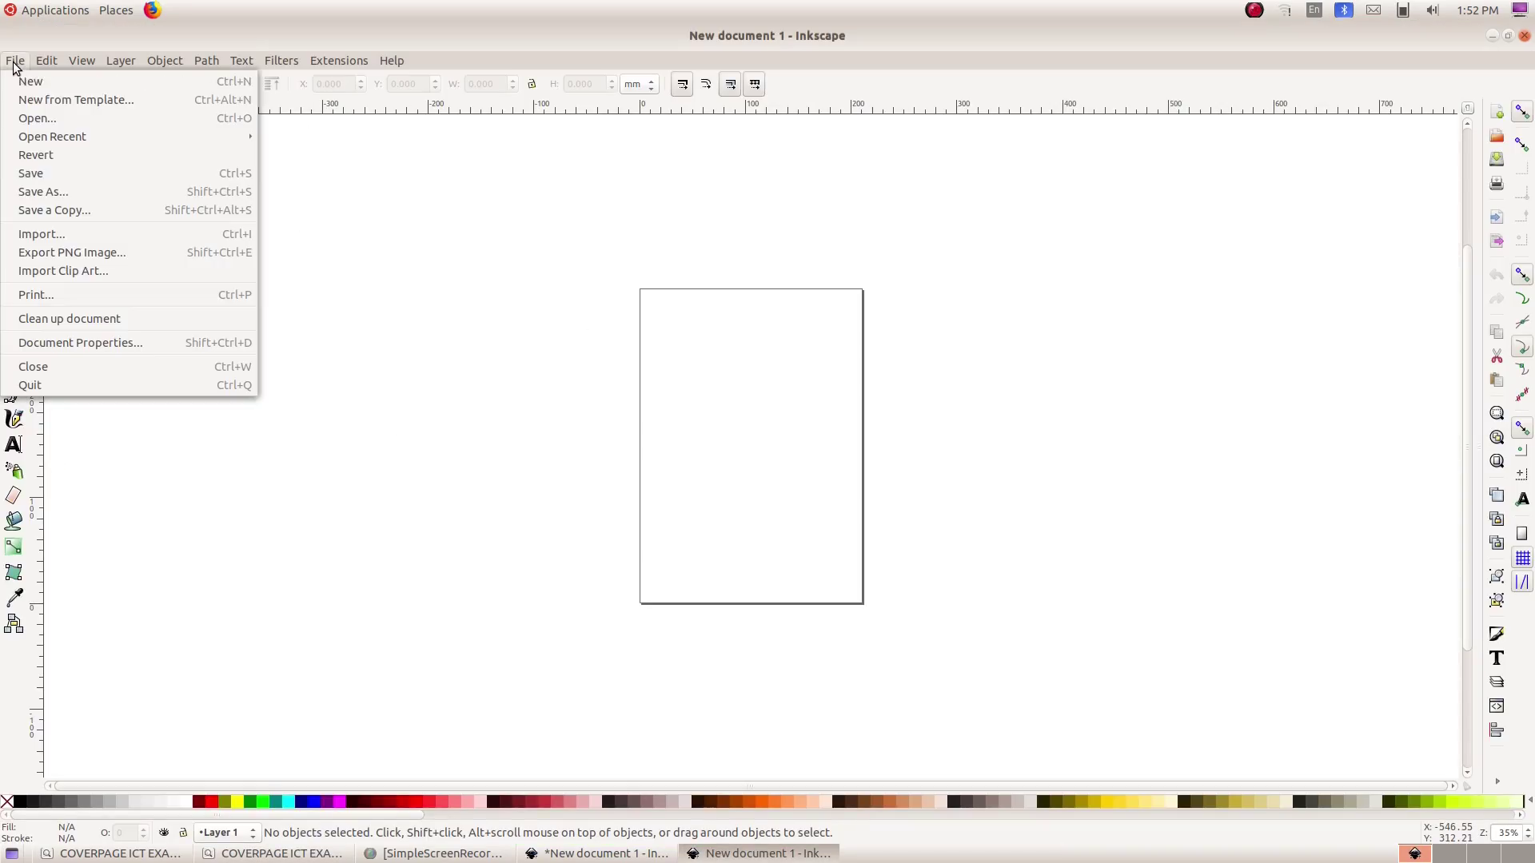
pyautogui.click(44, 118)
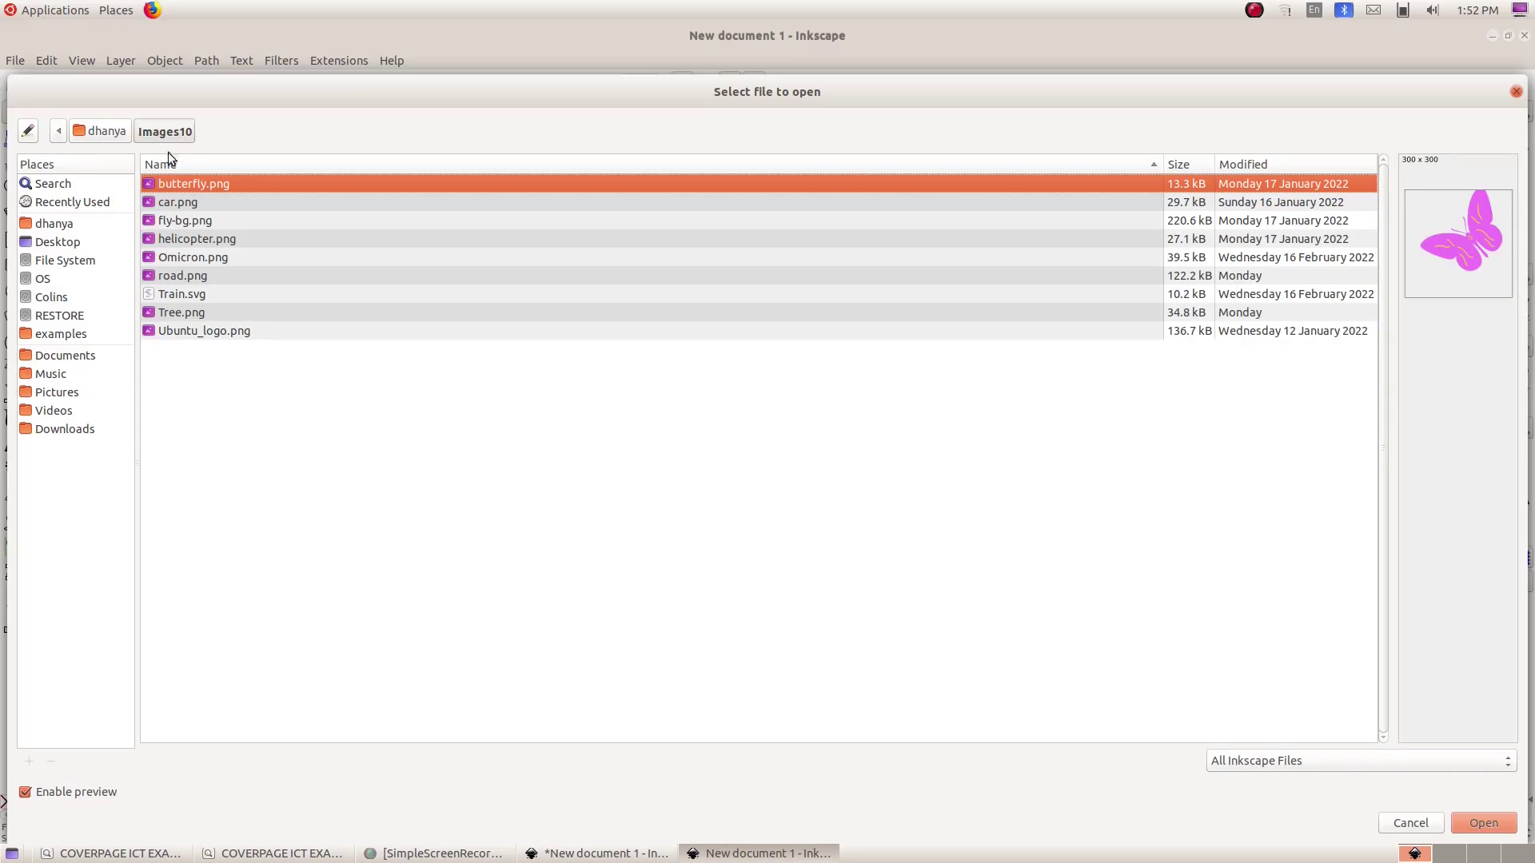
pyautogui.doubleClick(182, 295)
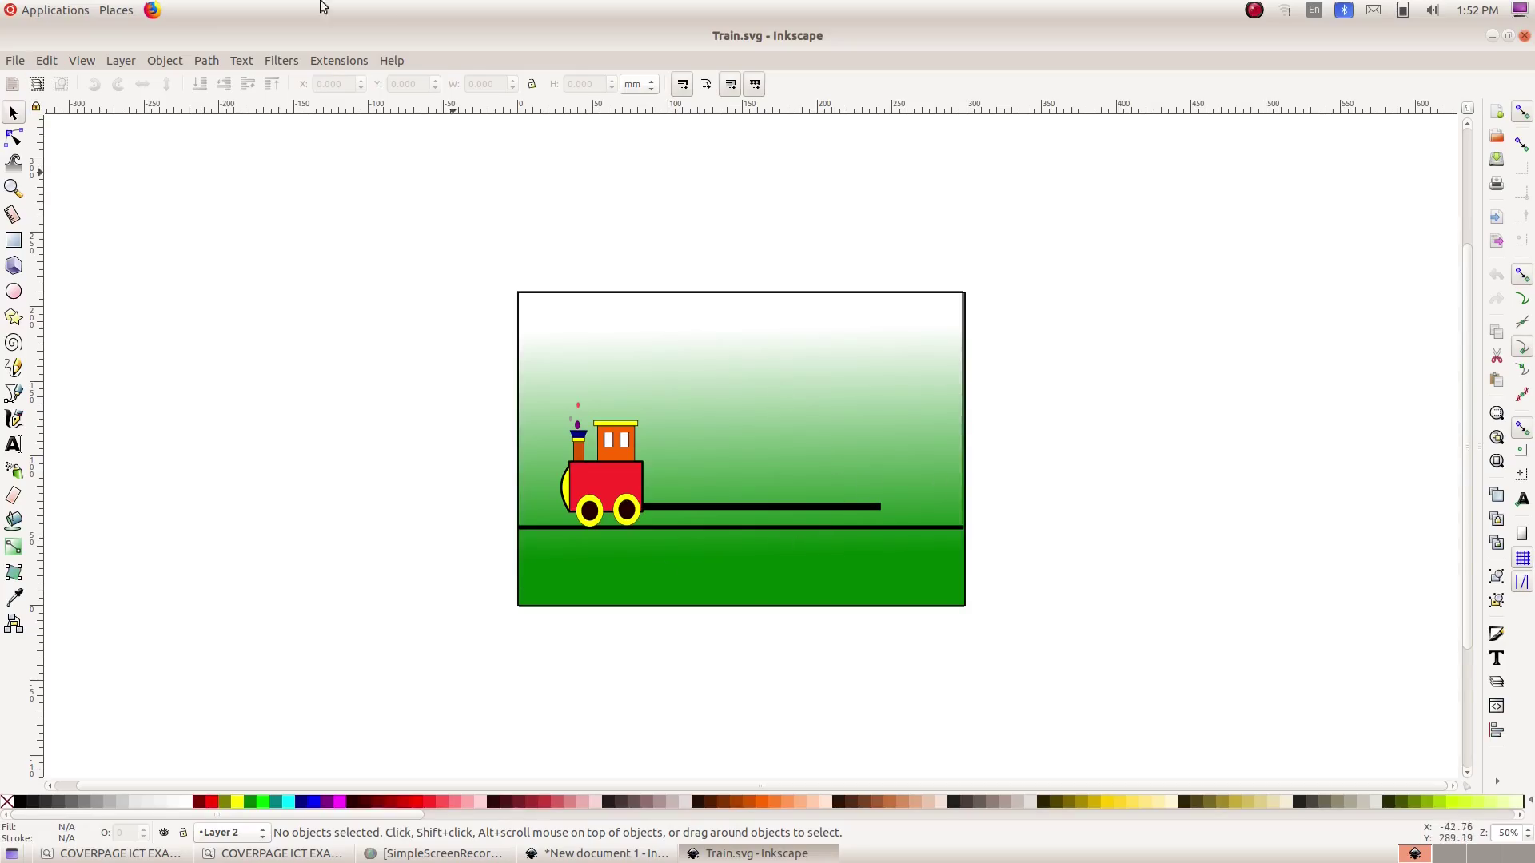
# - Check the train model in the question PDF, then duplicate the engine's red wheeled body and place the copy behind it as the first bogie
pyautogui.click(253, 855)
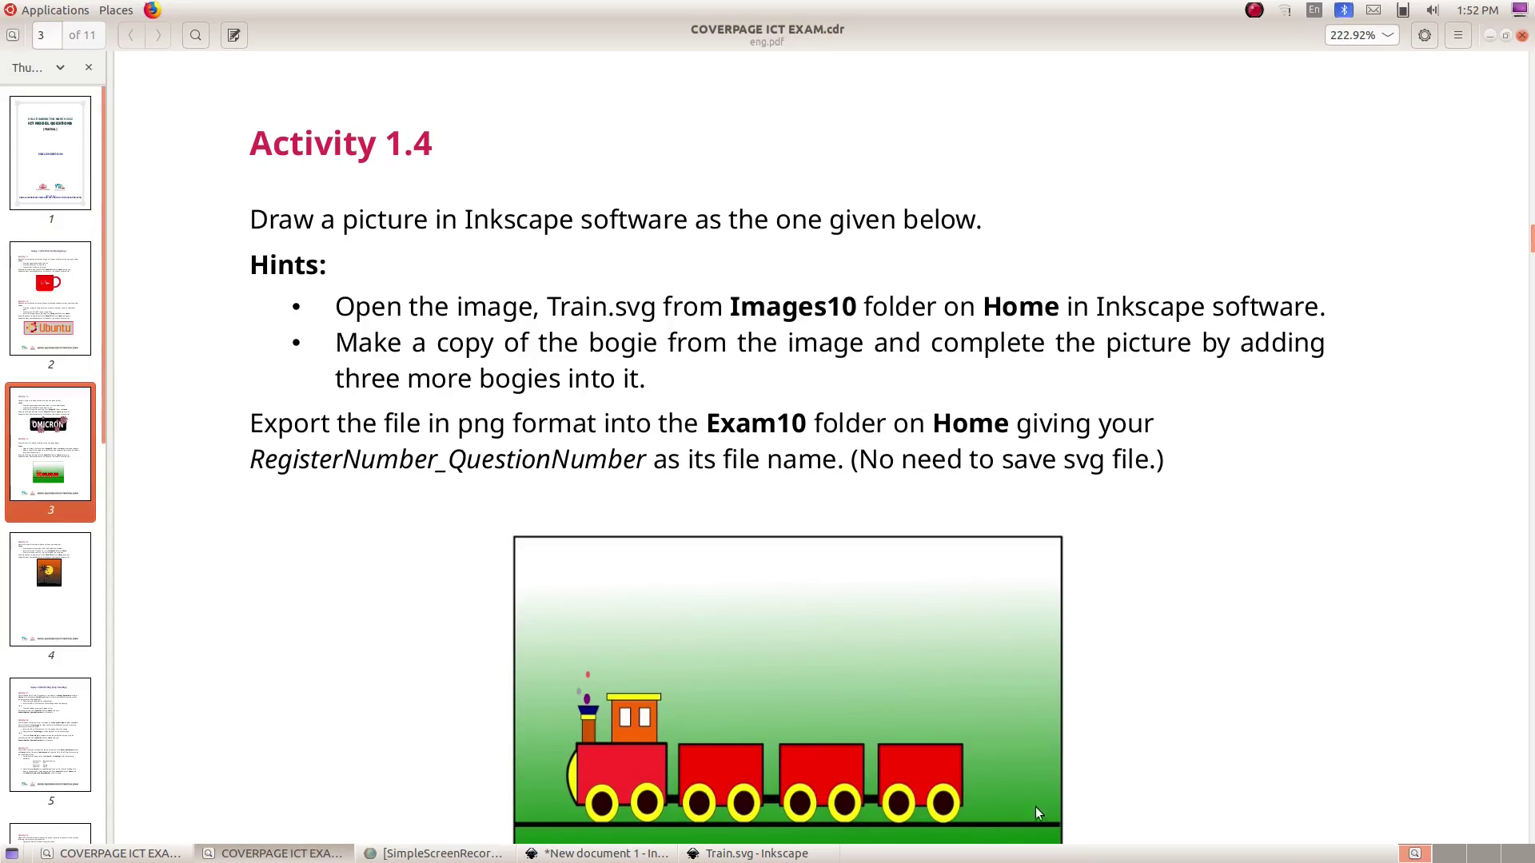
pyautogui.click(784, 856)
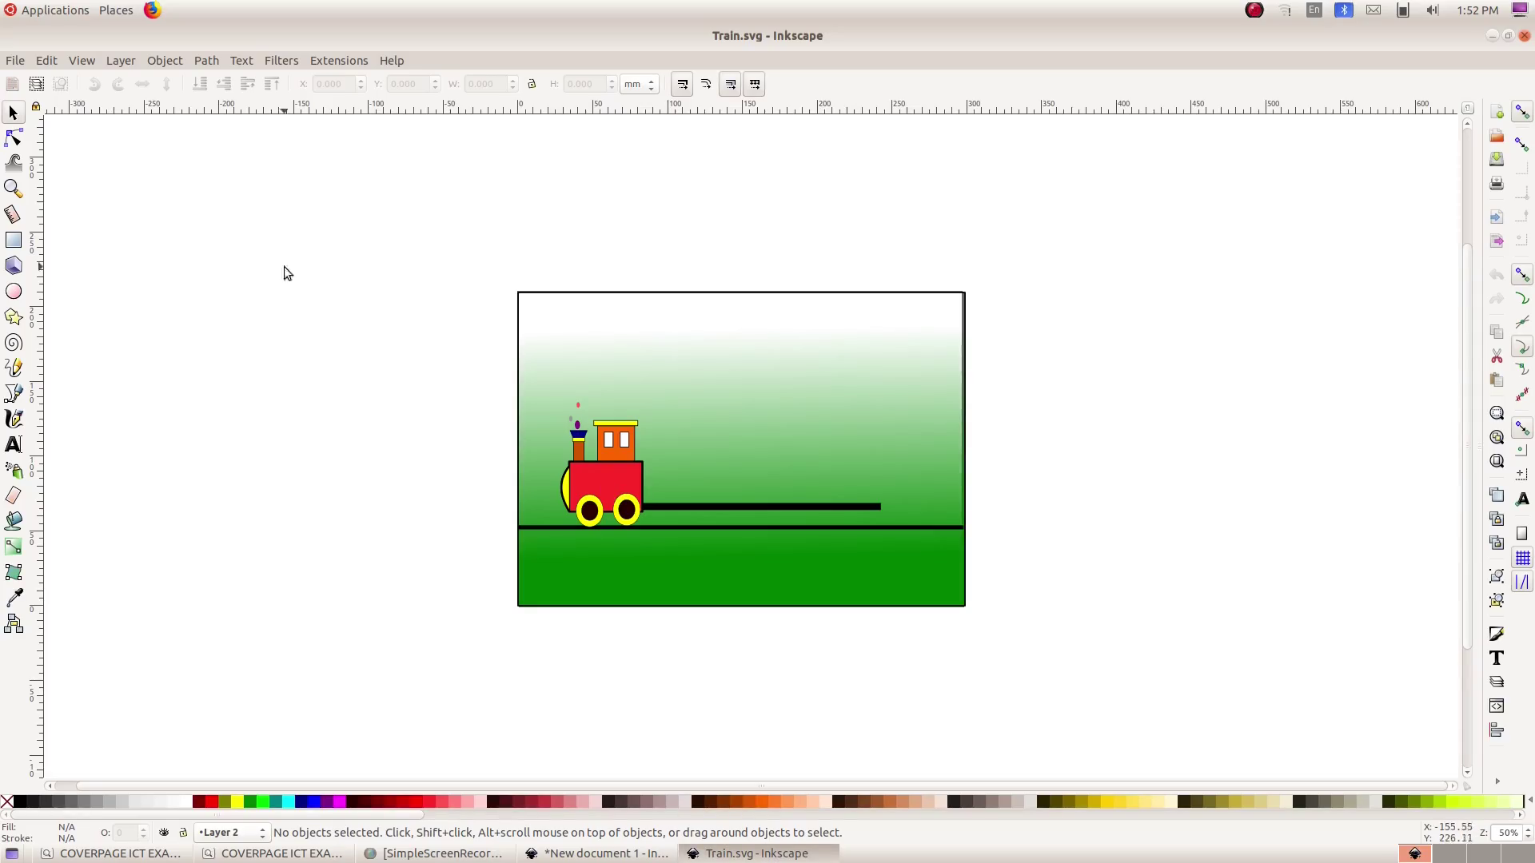
pyautogui.click(601, 485)
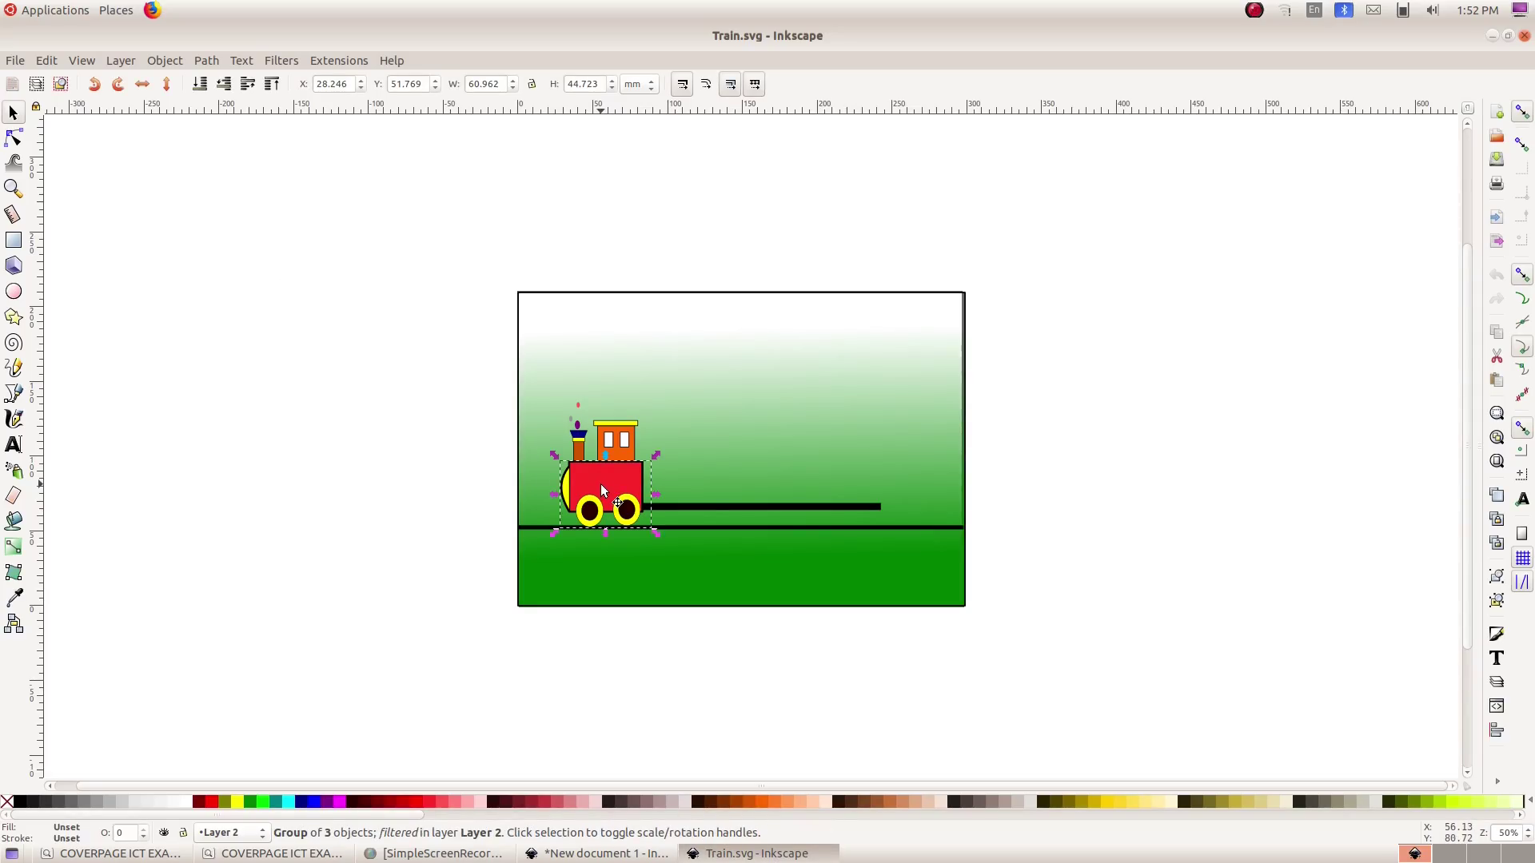
pyautogui.click(46, 60)
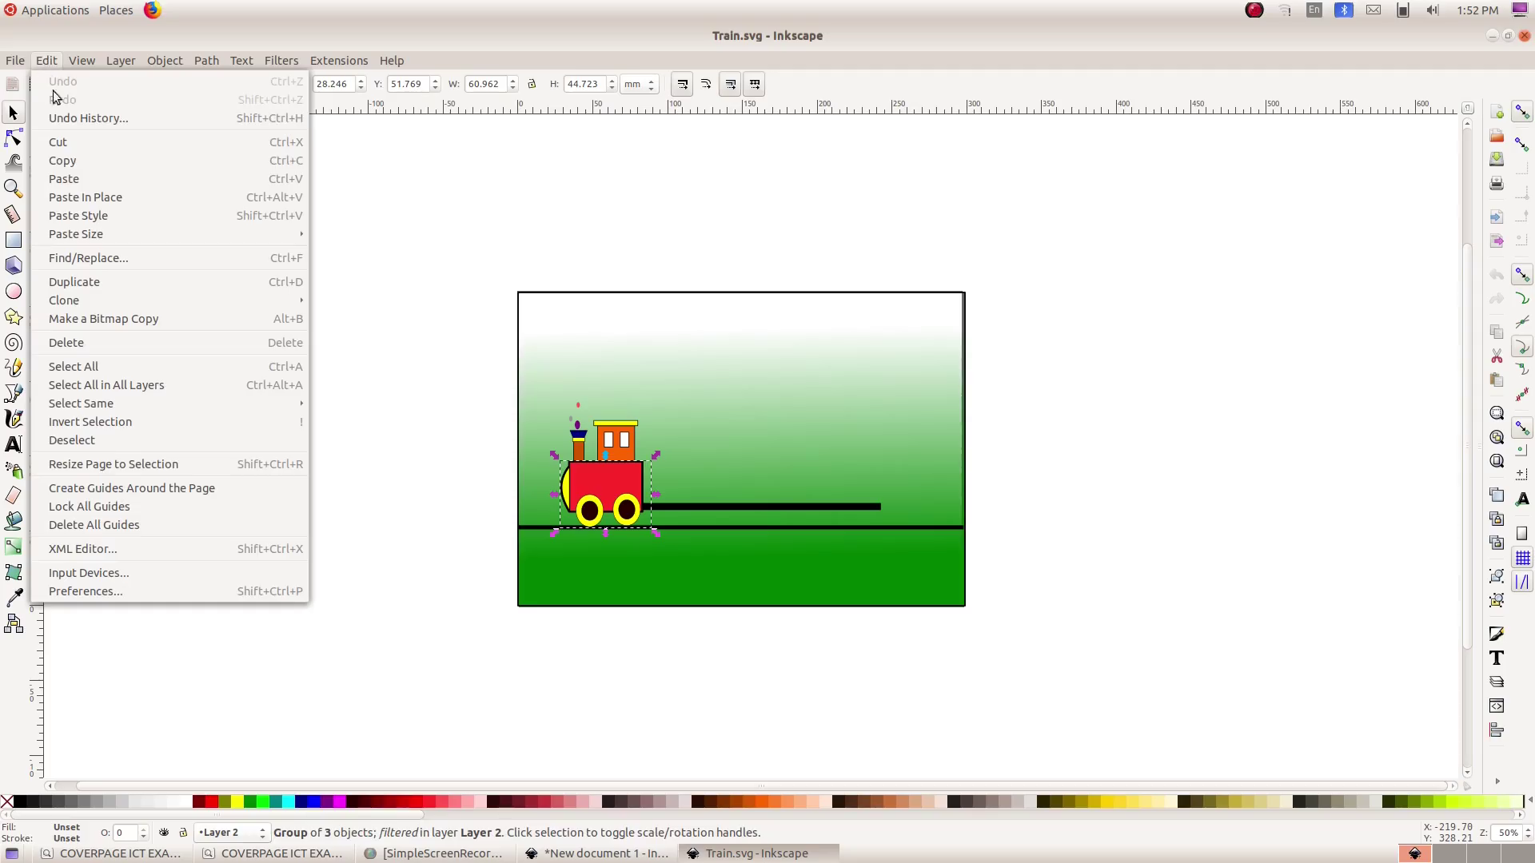
pyautogui.click(117, 282)
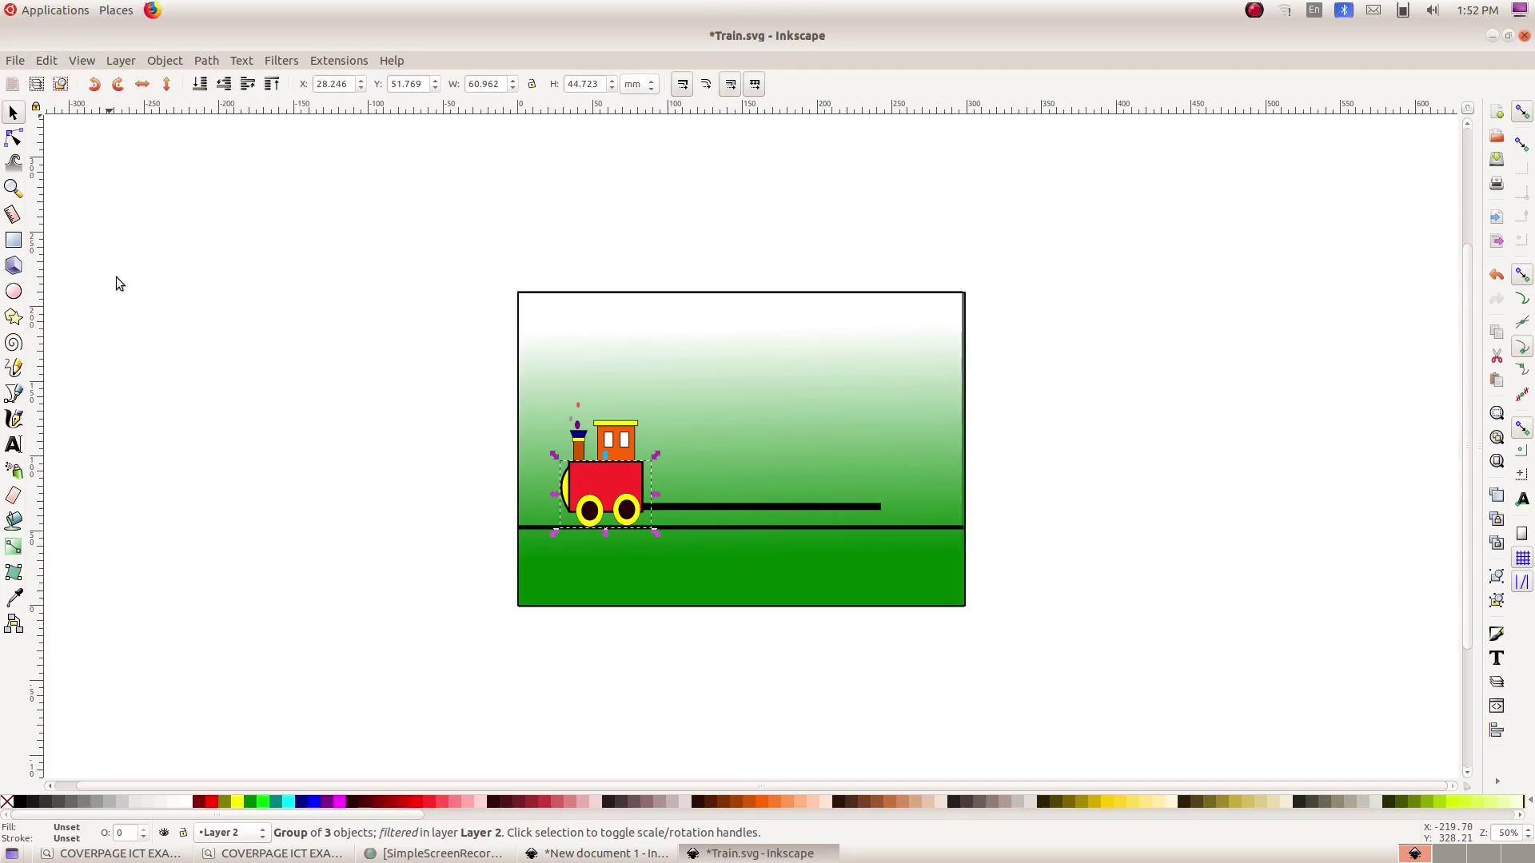
pyautogui.moveTo(597, 487); pyautogui.dragTo(694, 482)
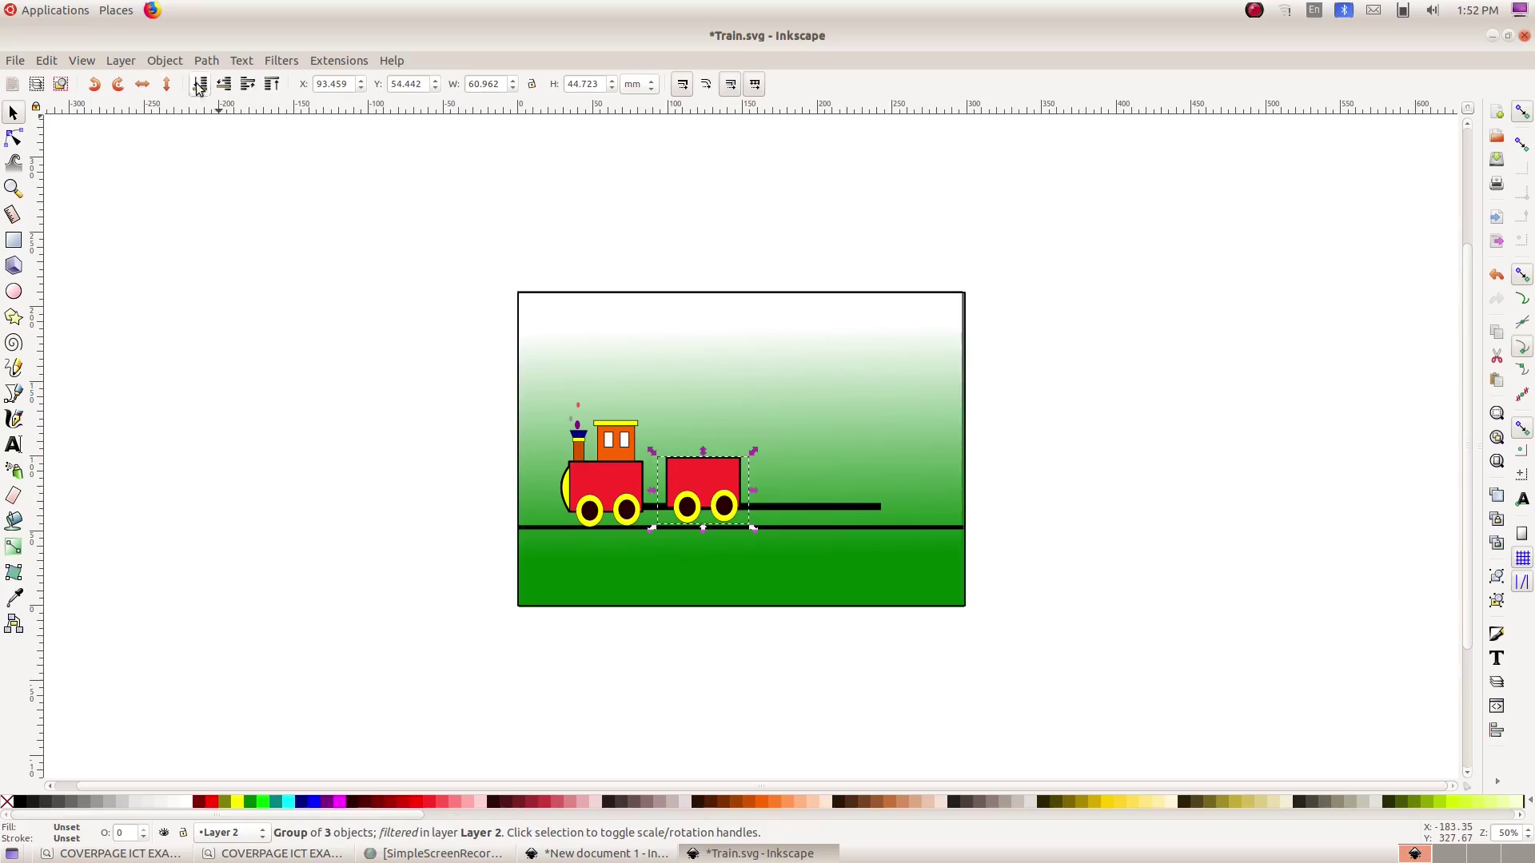
# - Duplicate the first bogie, place the copy behind it on the coupling bar and level the two
pyautogui.click(48, 60)
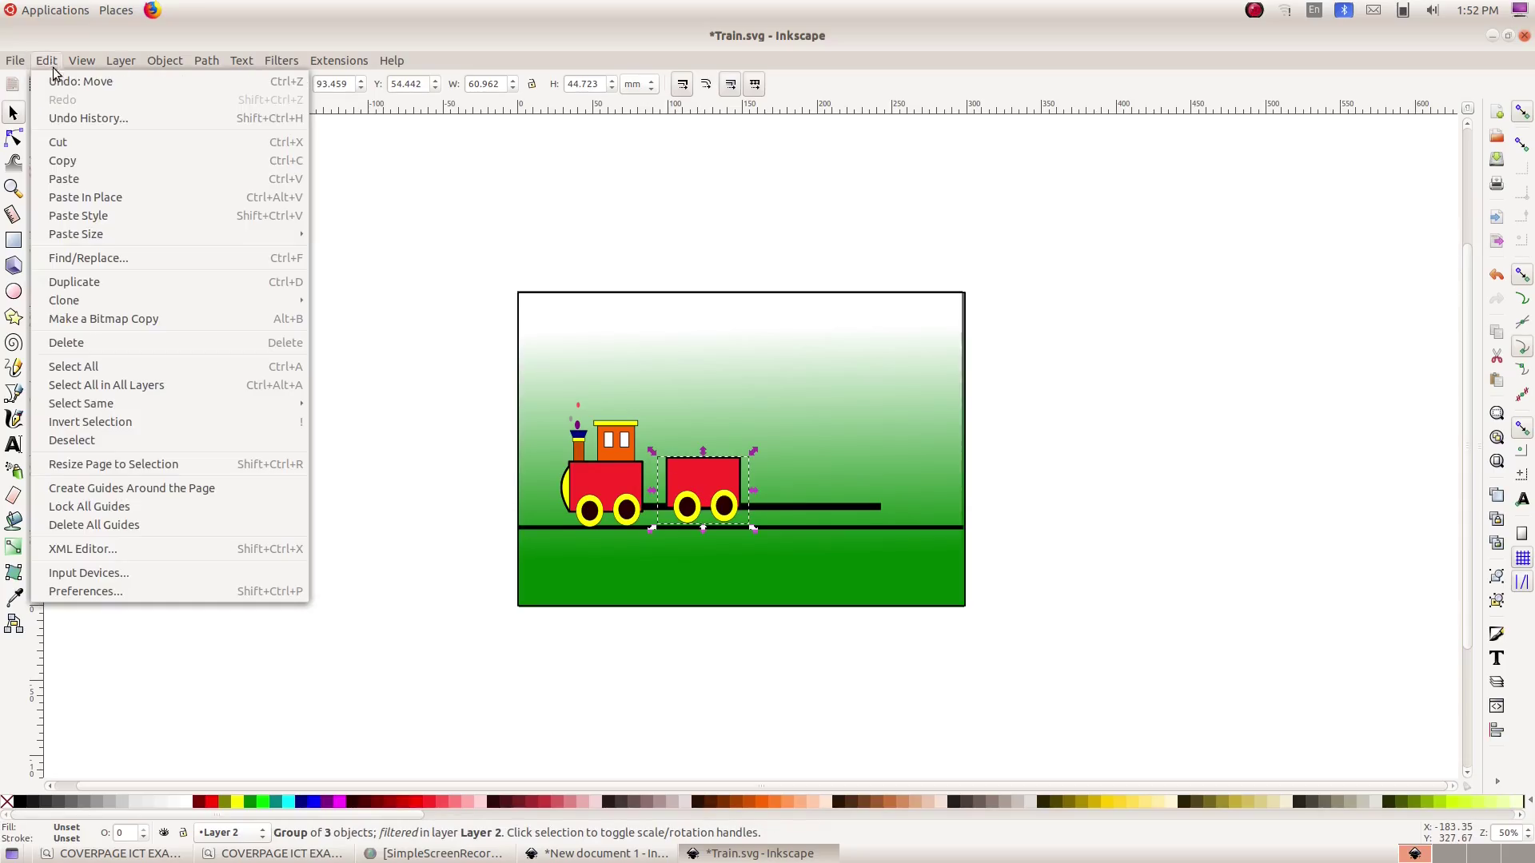
pyautogui.click(112, 280)
pyautogui.moveTo(703, 476); pyautogui.dragTo(800, 473)
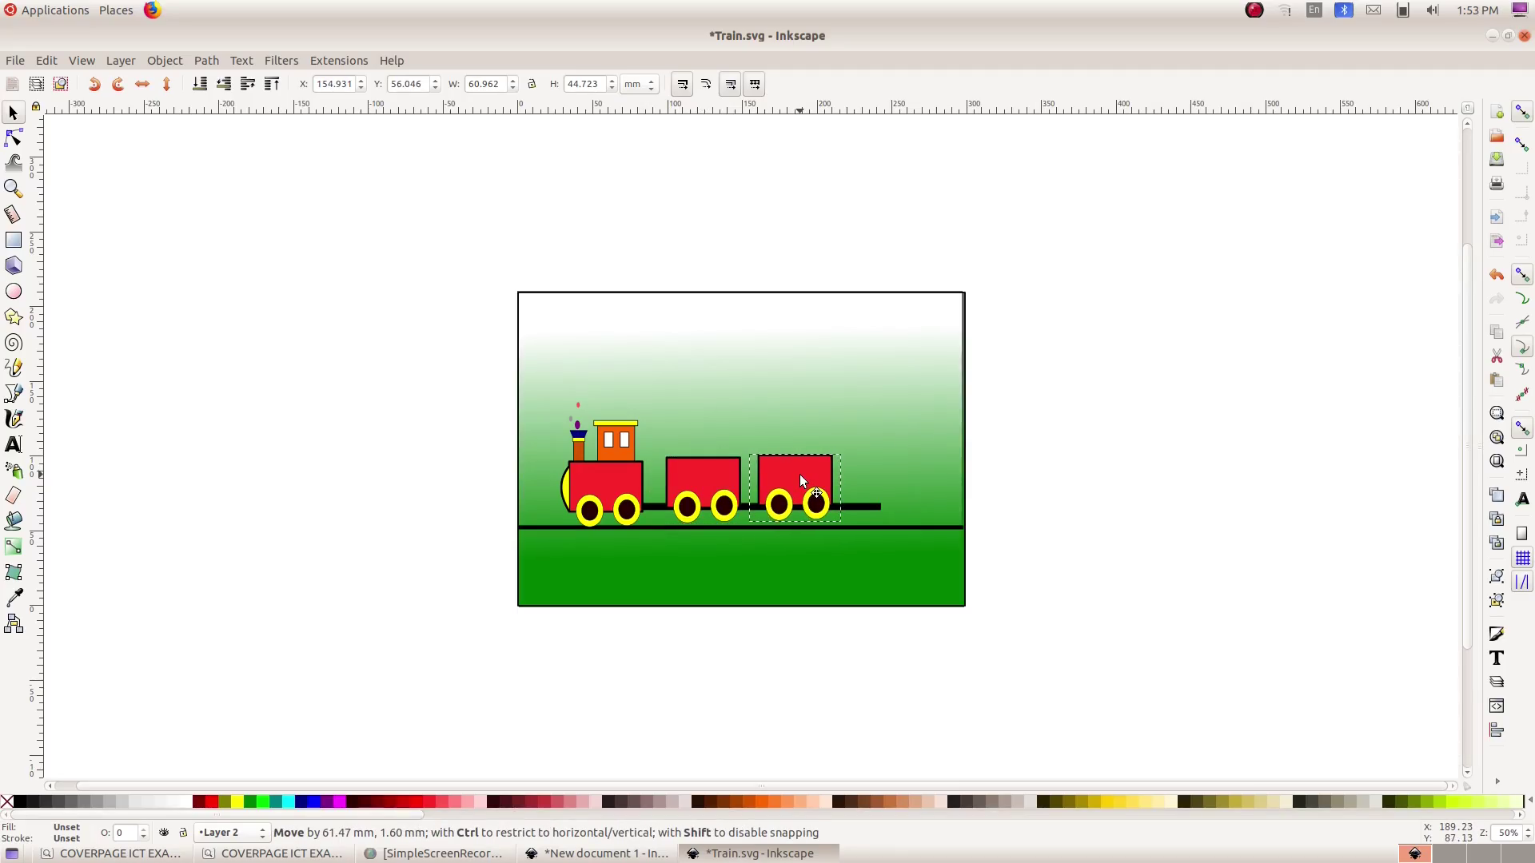
pyautogui.moveTo(800, 474); pyautogui.dragTo(800, 477)
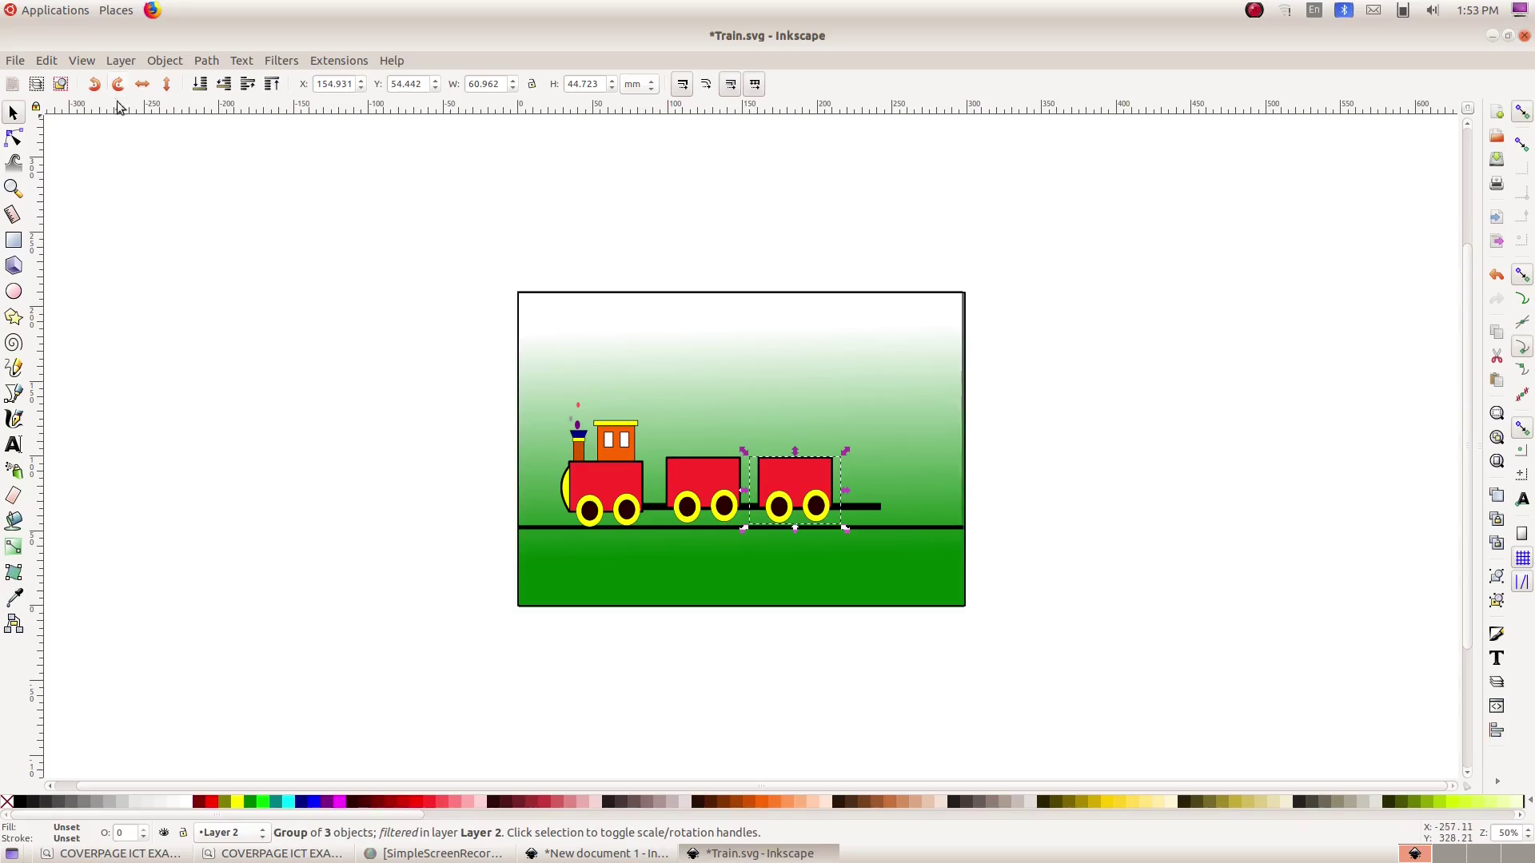
# - Duplicate the second bogie, place the copy at the end of the train, and compare the picture with the PDF model
pyautogui.click(48, 61)
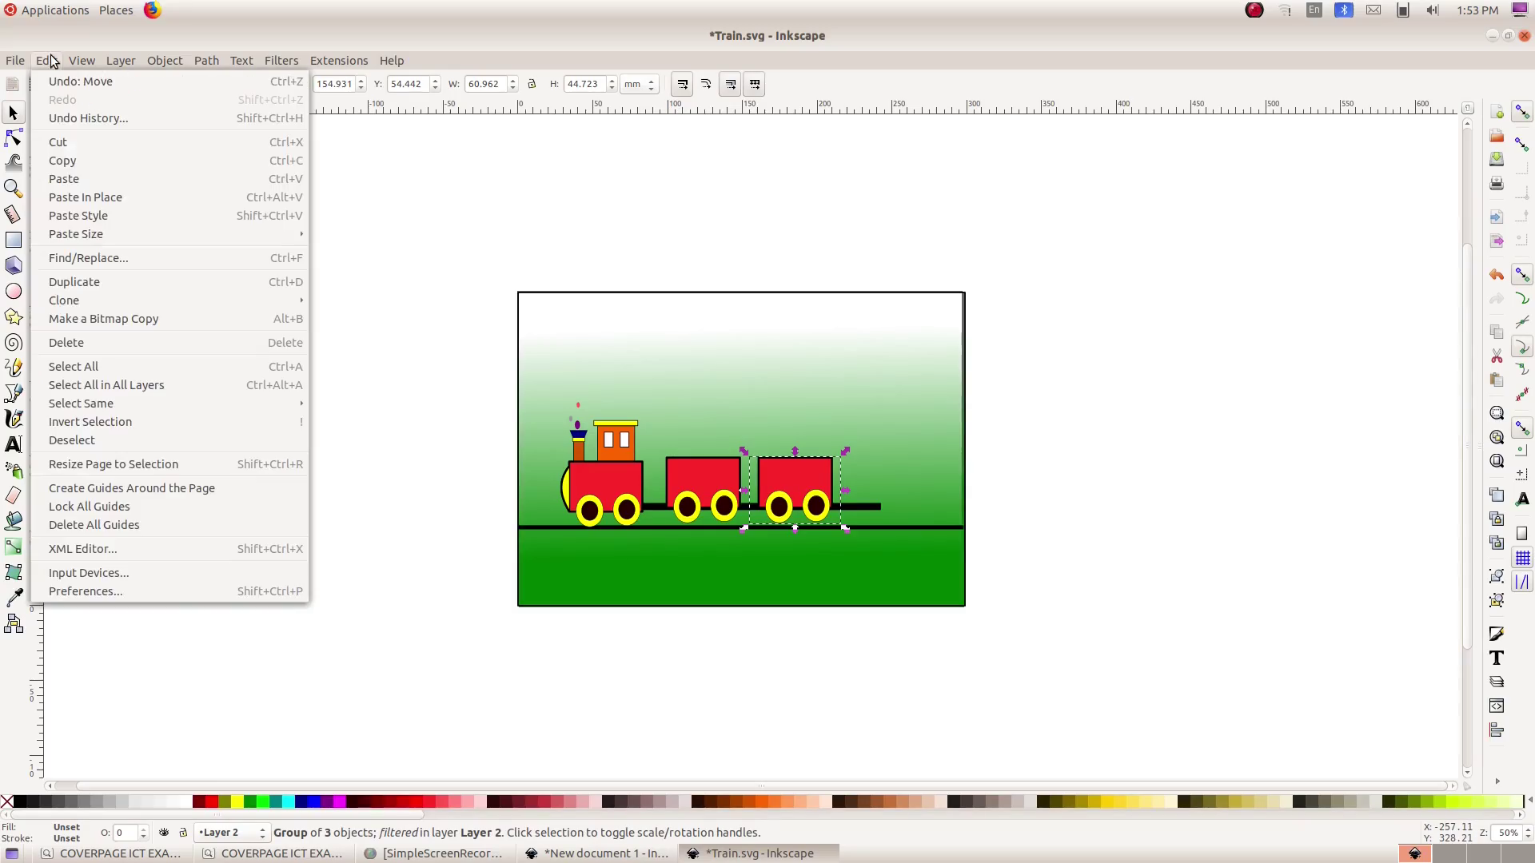
pyautogui.click(100, 281)
pyautogui.moveTo(799, 478); pyautogui.dragTo(894, 478)
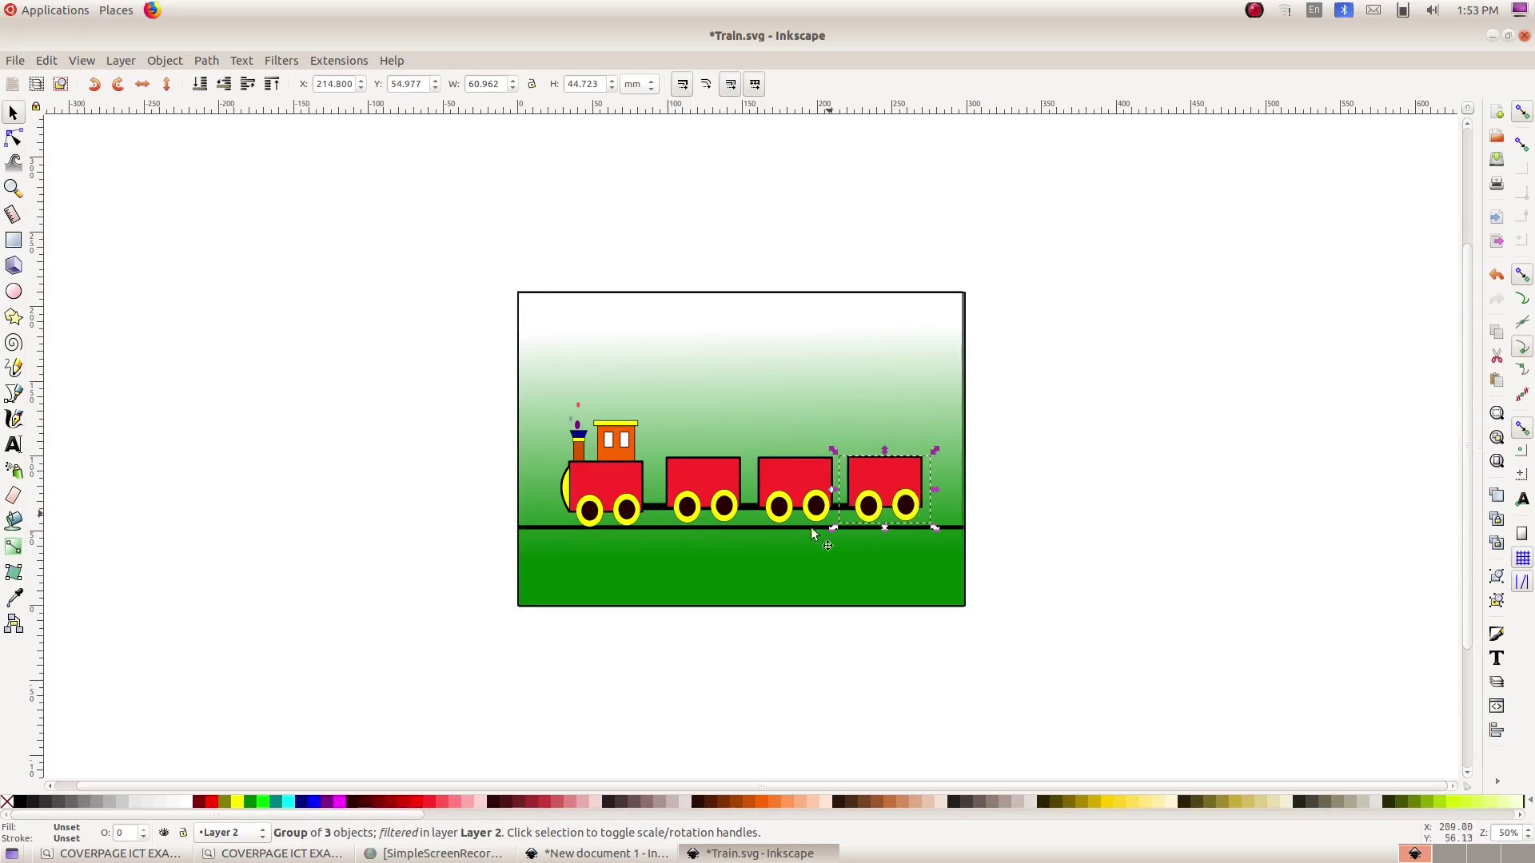
pyautogui.click(157, 856)
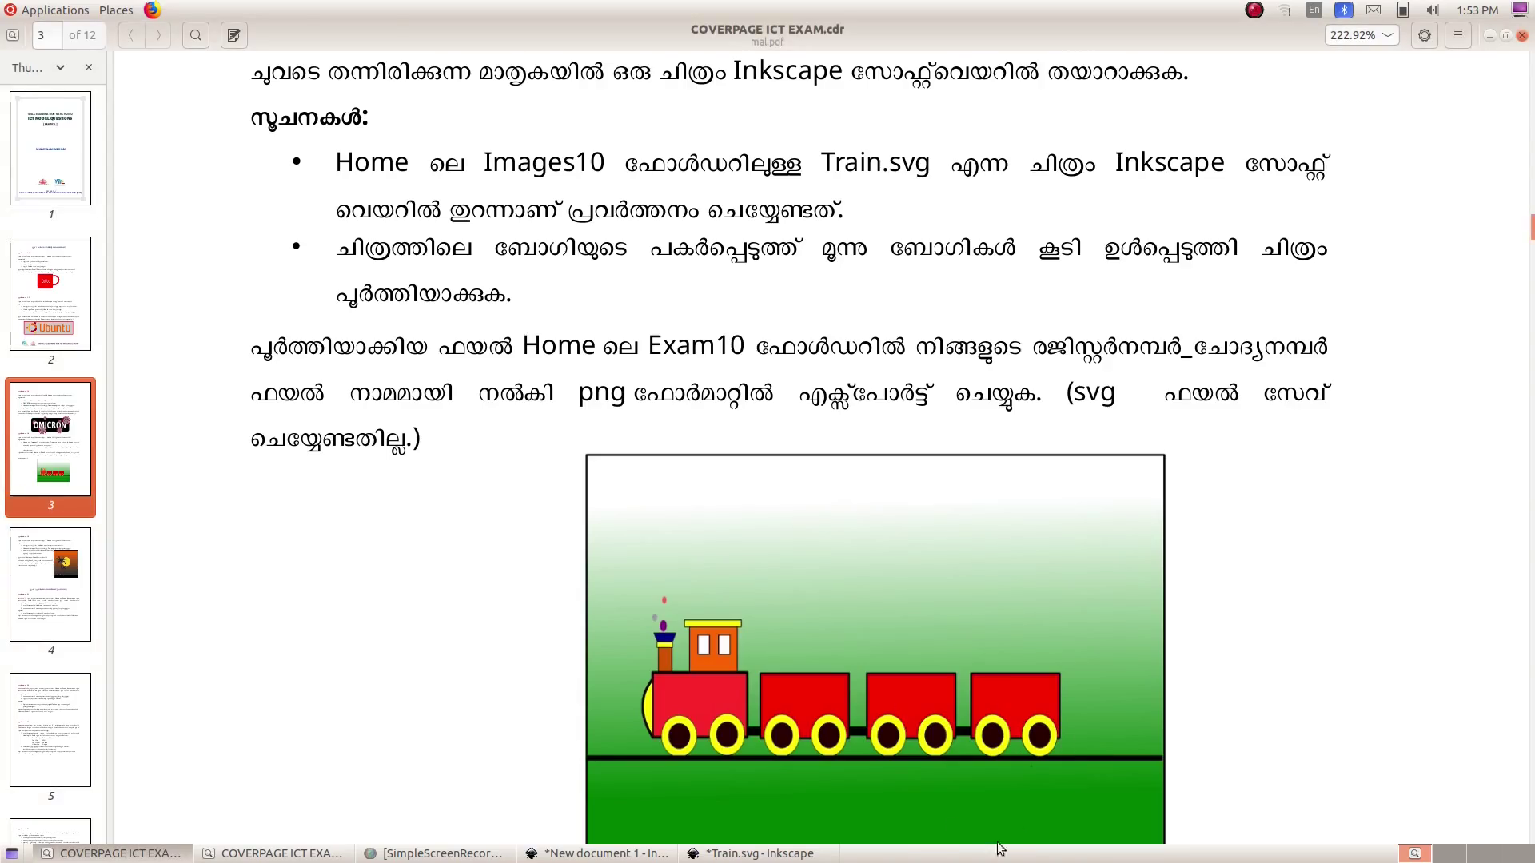
pyautogui.click(759, 854)
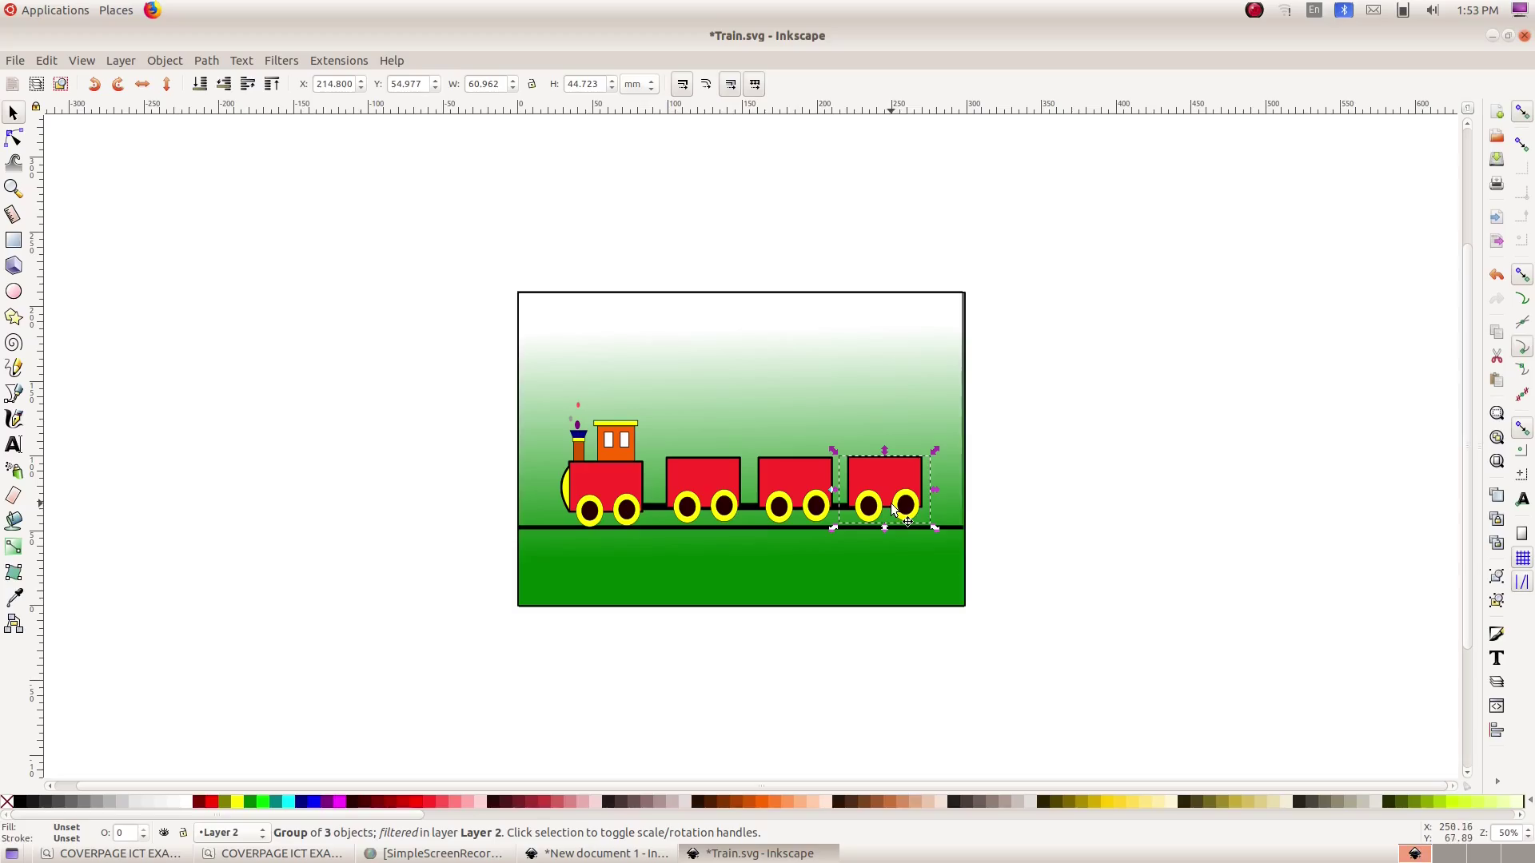
pyautogui.click(232, 856)
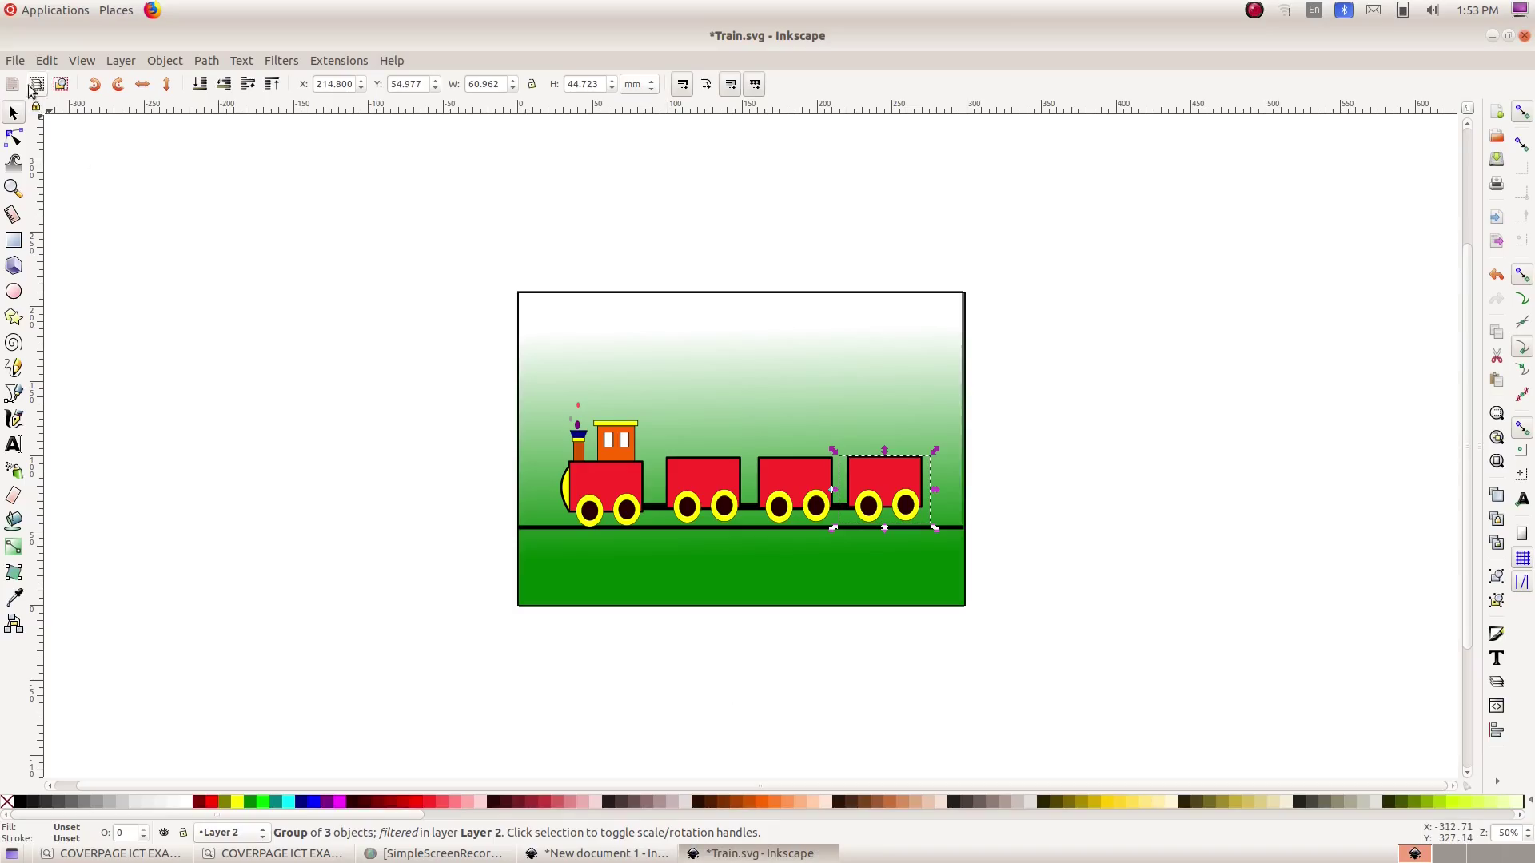
# - Export the current selection as a PNG named 897_1 into the Exam10 folder in Home, with Close when complete enabled
pyautogui.click(15, 61)
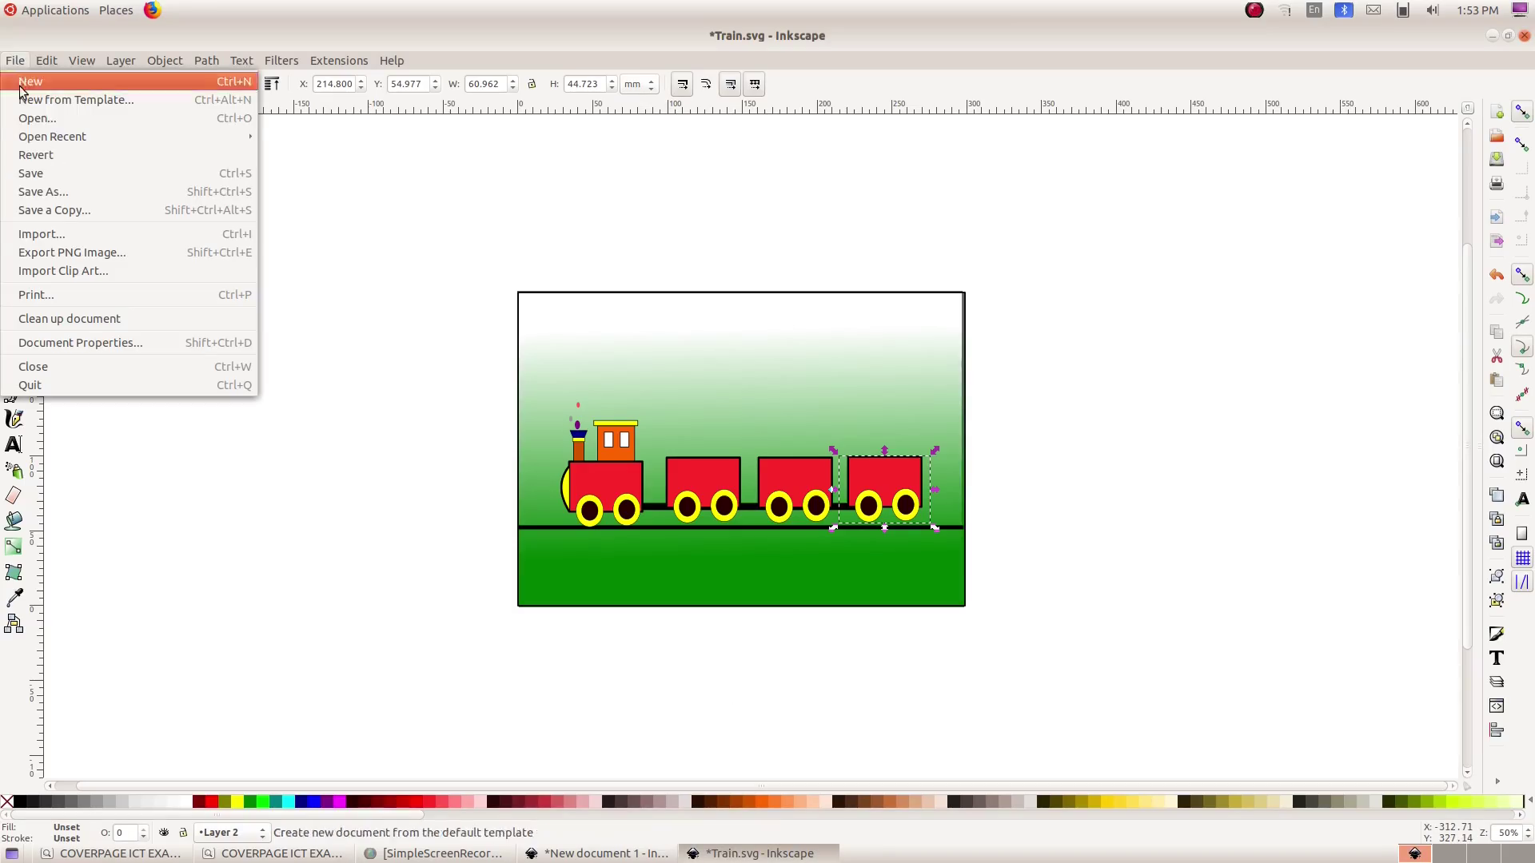
pyautogui.click(40, 252)
pyautogui.click(1389, 368)
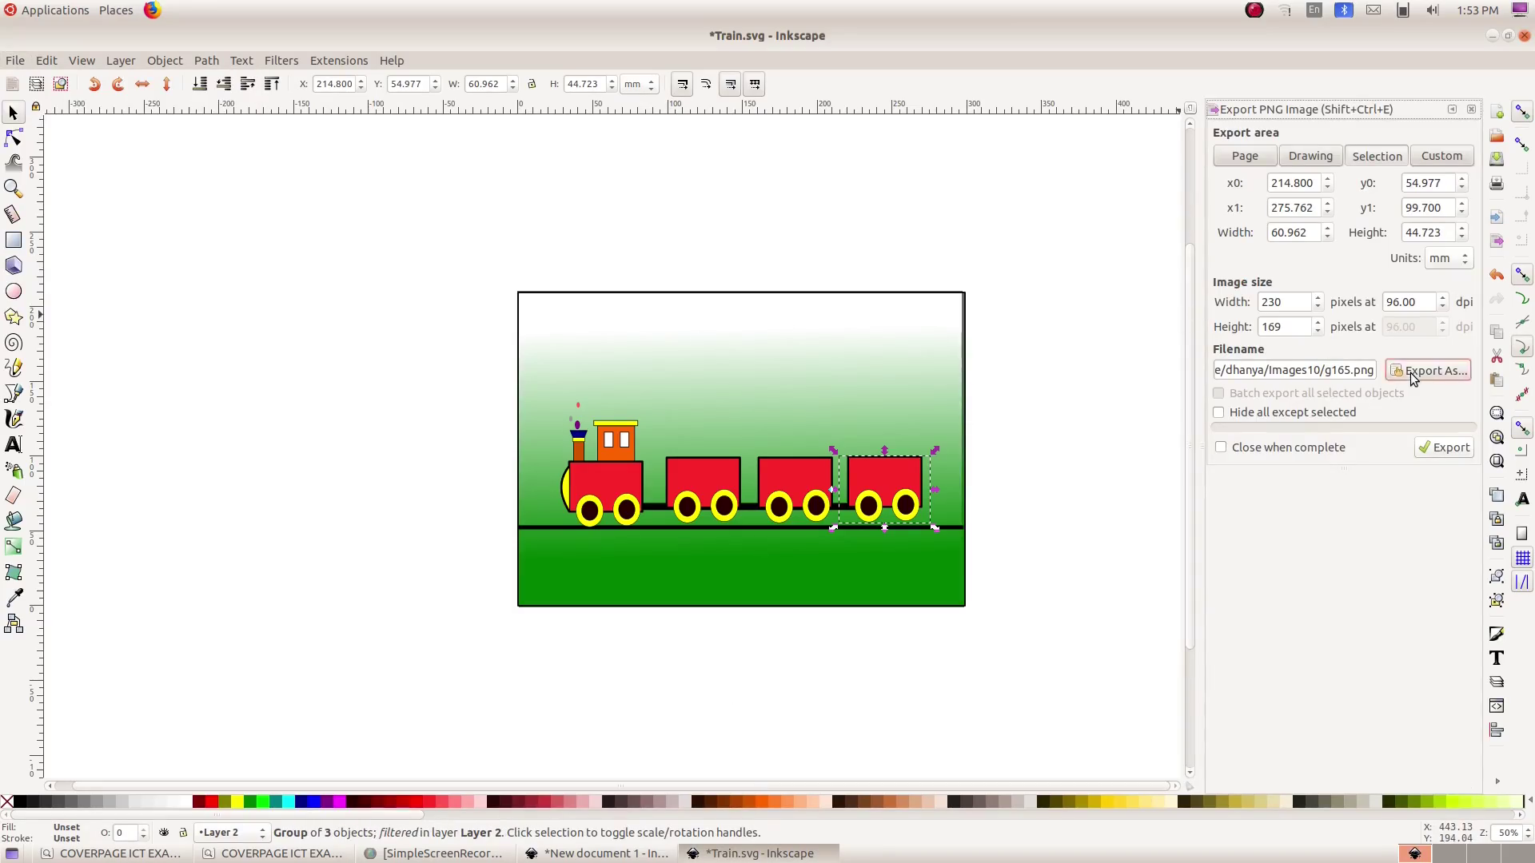
pyautogui.click(105, 262)
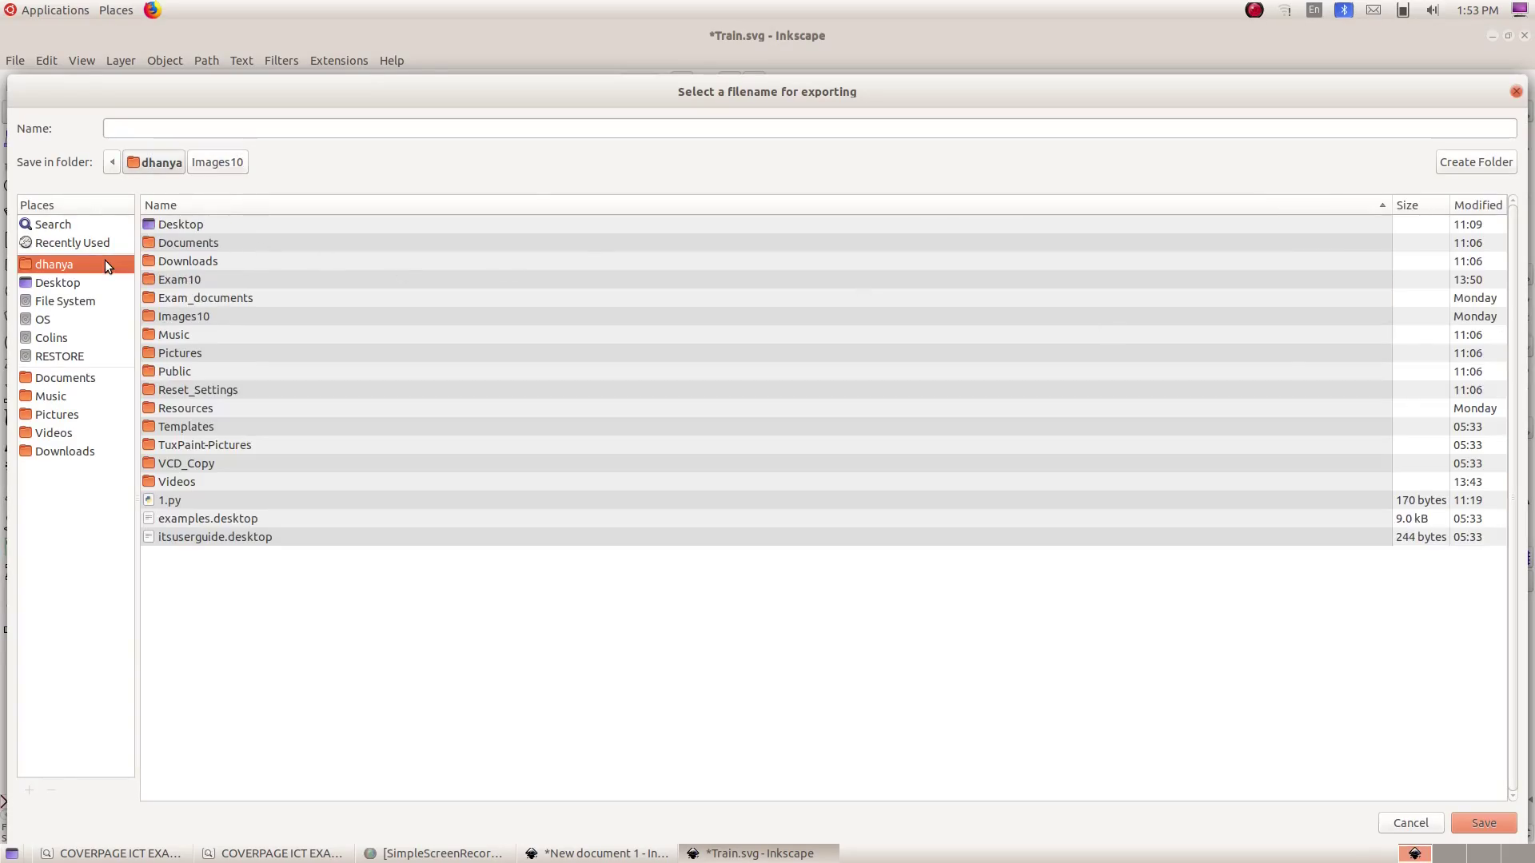
pyautogui.doubleClick(207, 272)
pyautogui.click(176, 125)
pyautogui.write('897_1')
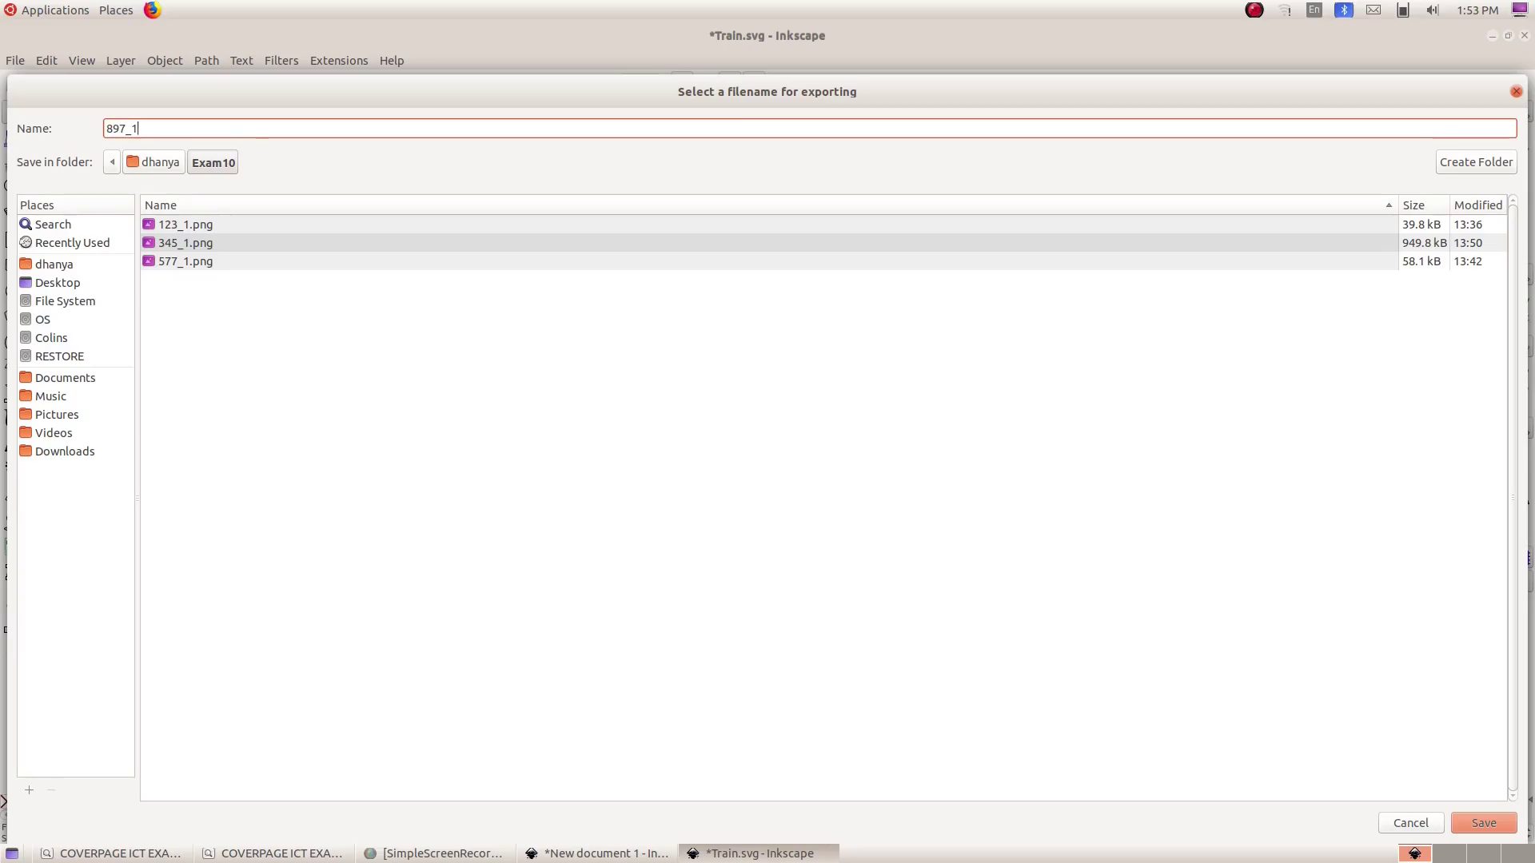
pyautogui.click(1476, 817)
pyautogui.click(1293, 448)
pyautogui.click(1449, 448)
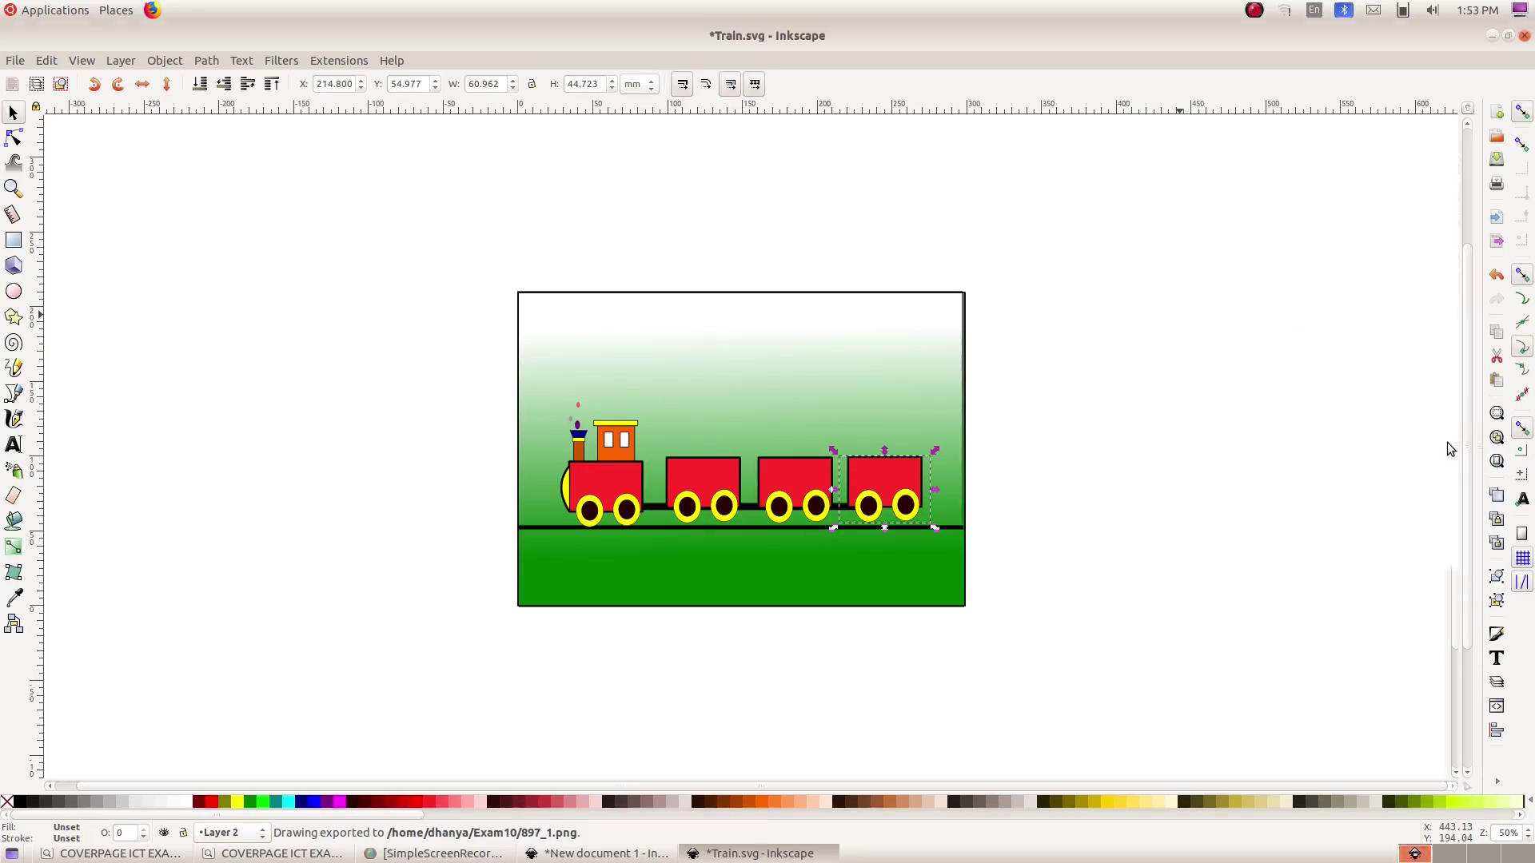
pyautogui.click(990, 446)
pyautogui.hotkey('shift', 'ctrl', 'e')
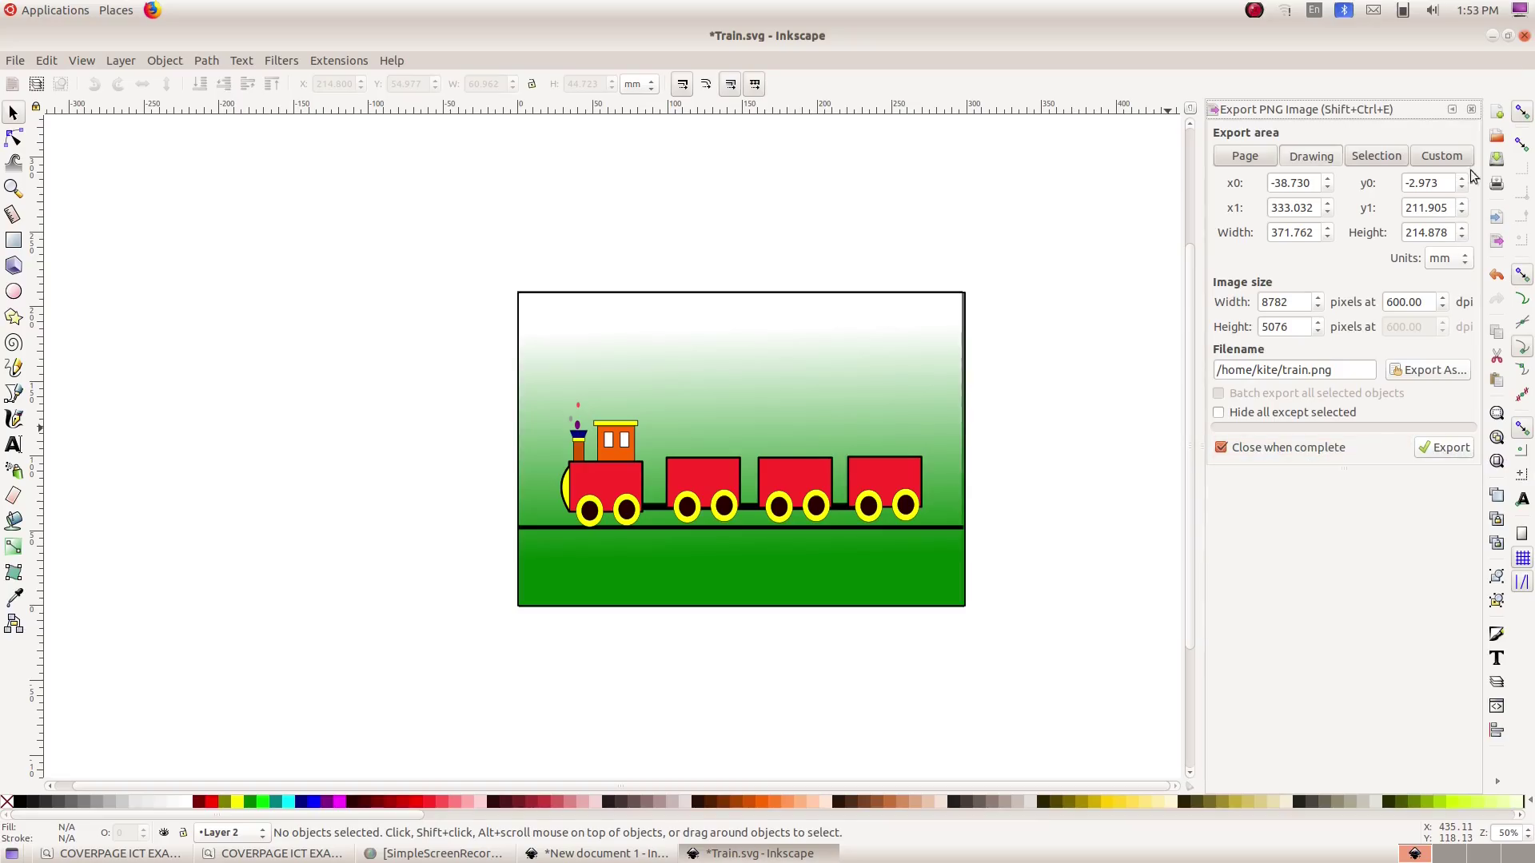
pyautogui.click(1471, 108)
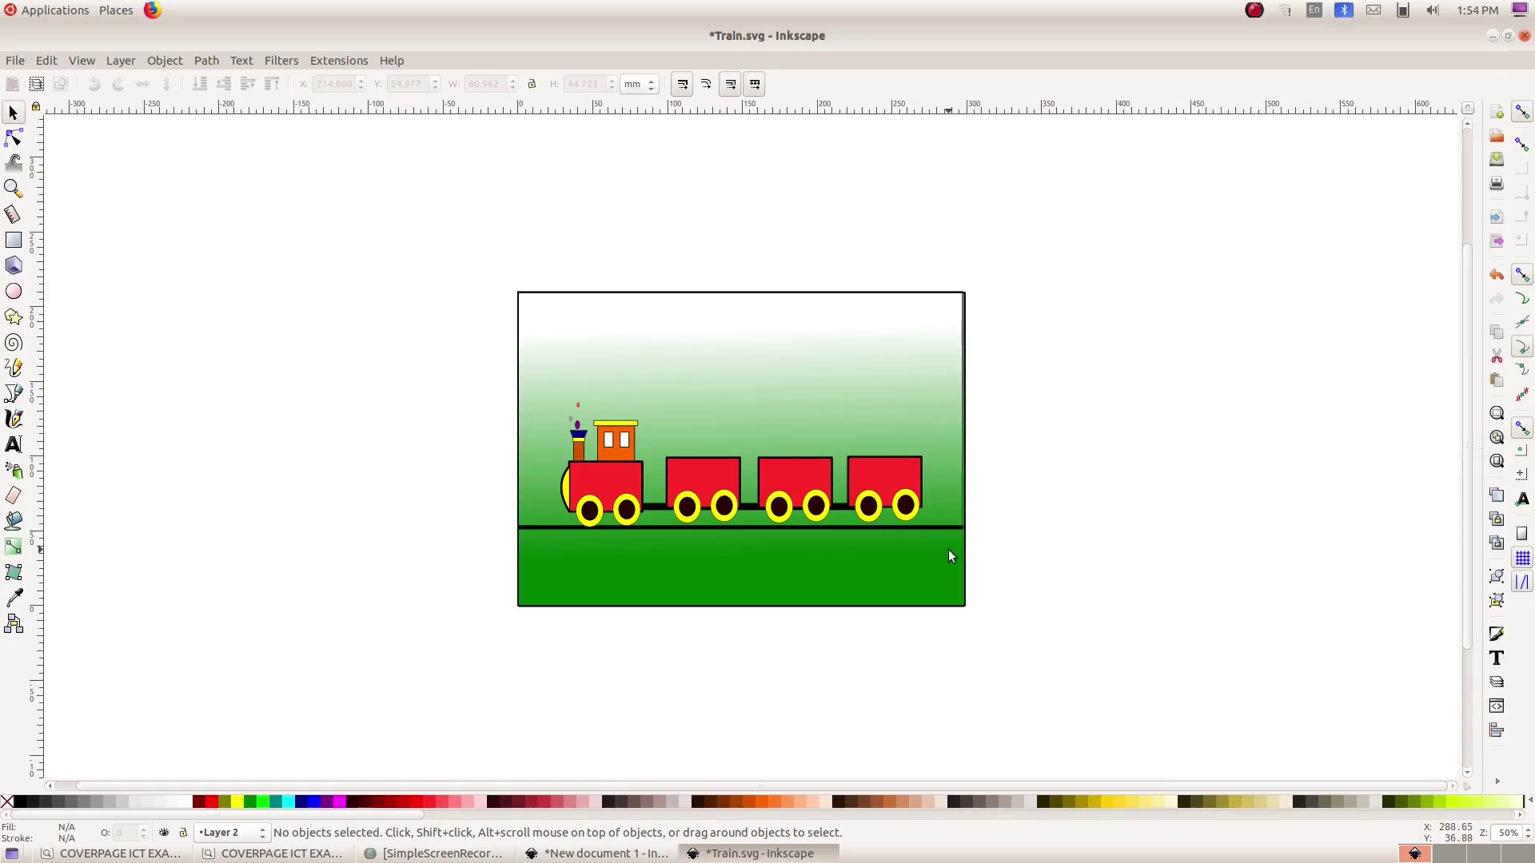
# - Read the Activity 1.5 instructions and examine the sunset palm picture in both the Malayalam and English question PDFs
pyautogui.click(1492, 35)
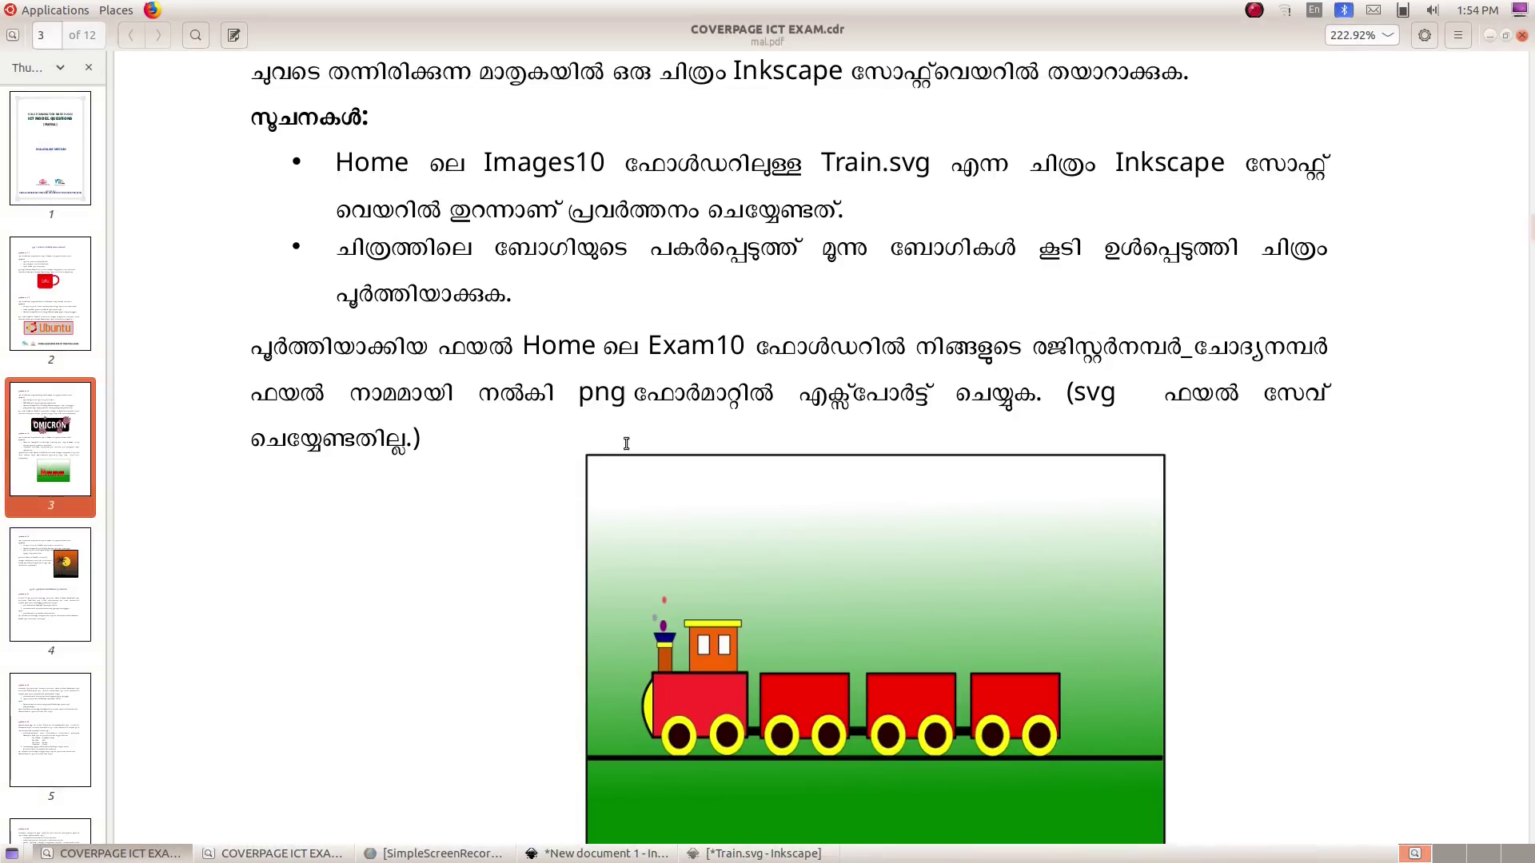
pyautogui.scroll(-5, 653, 219)
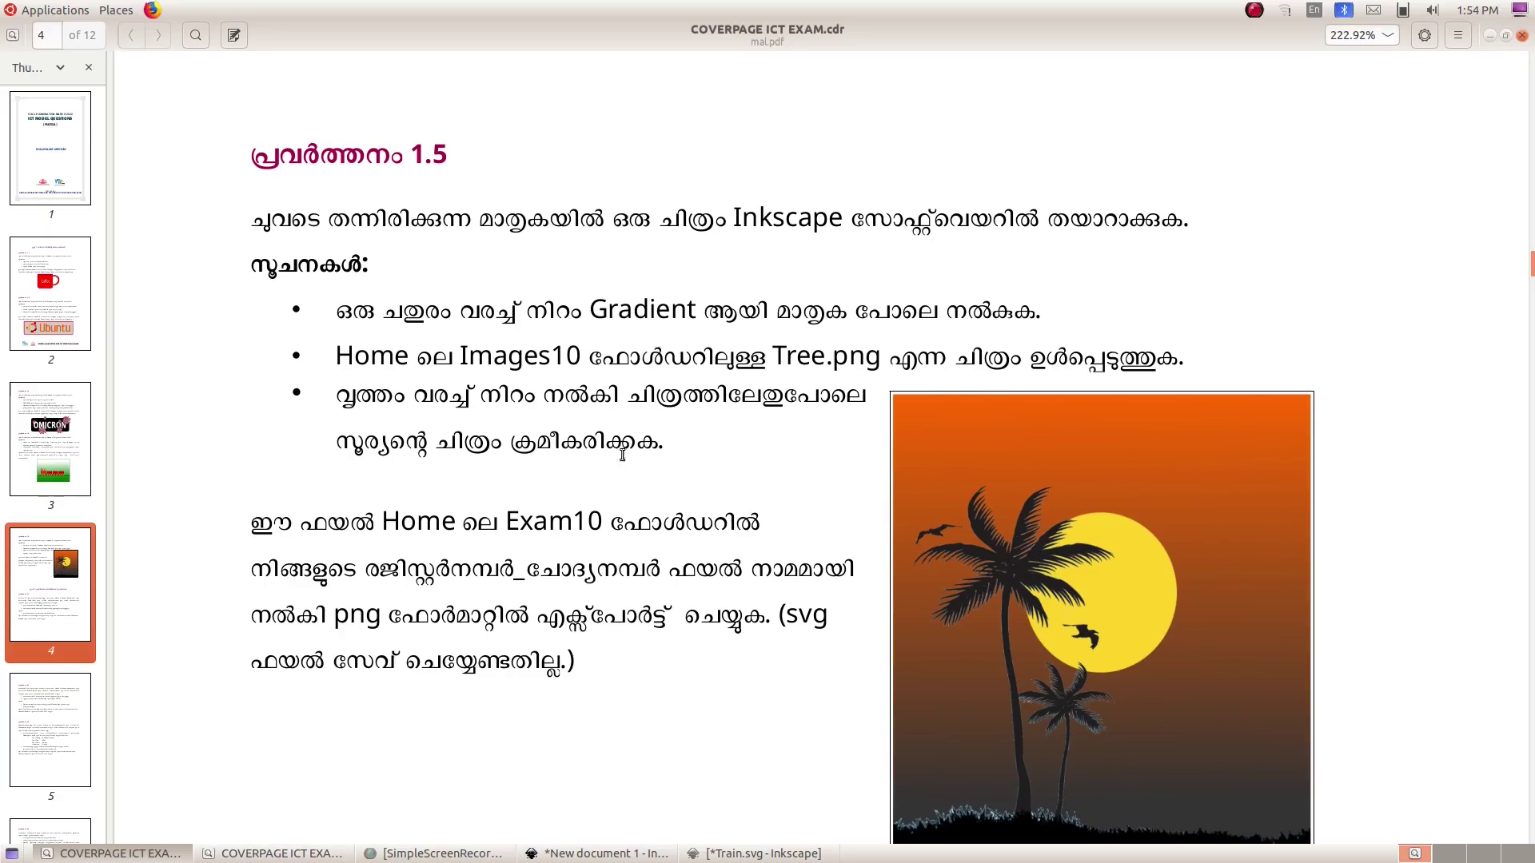
pyautogui.scroll(-2, 627, 457)
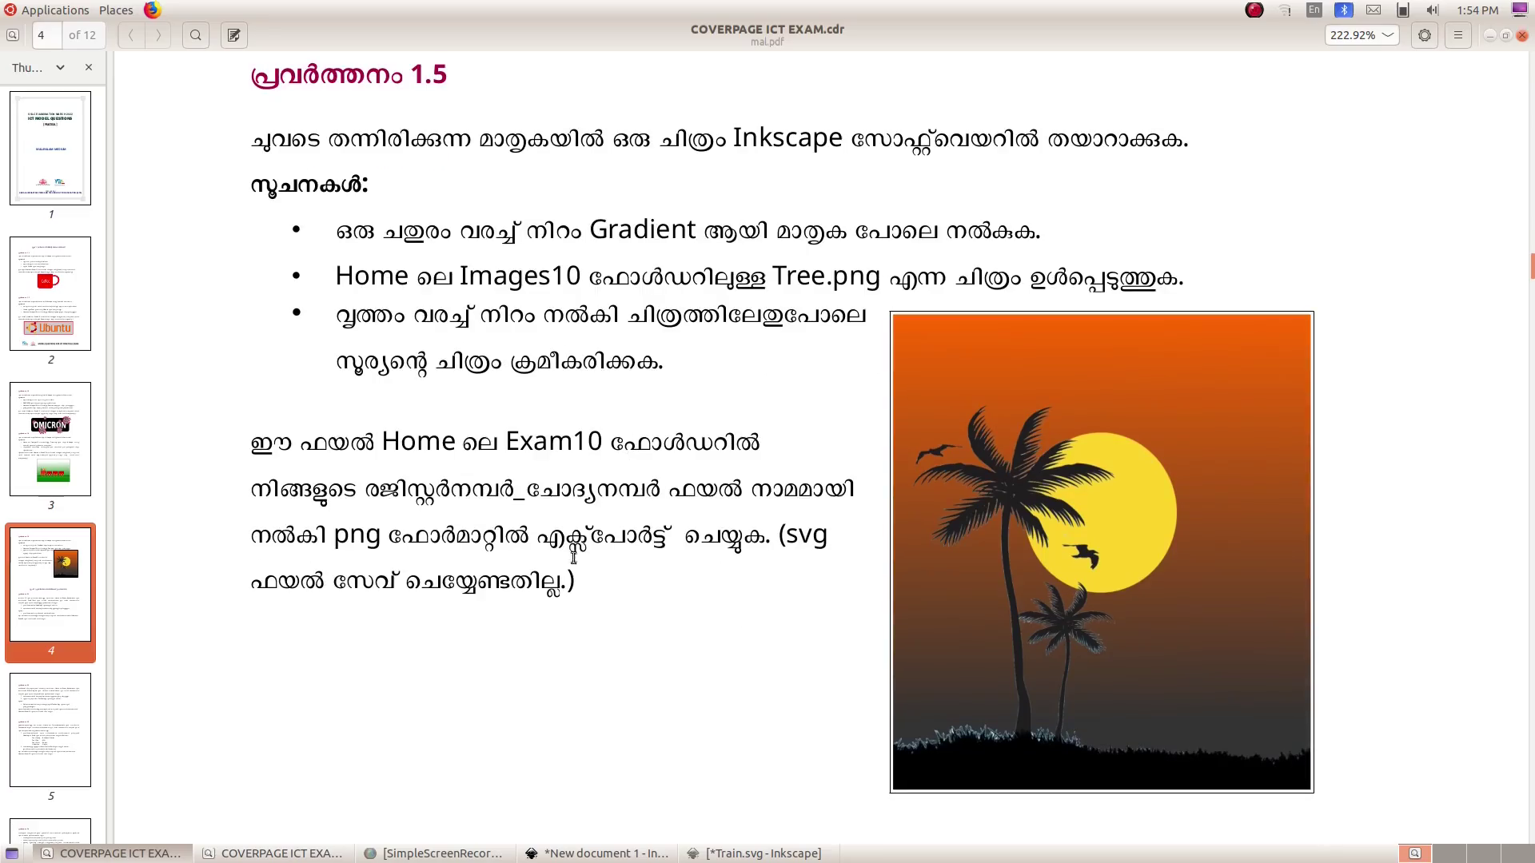
pyautogui.click(320, 852)
pyautogui.press('pagedown')
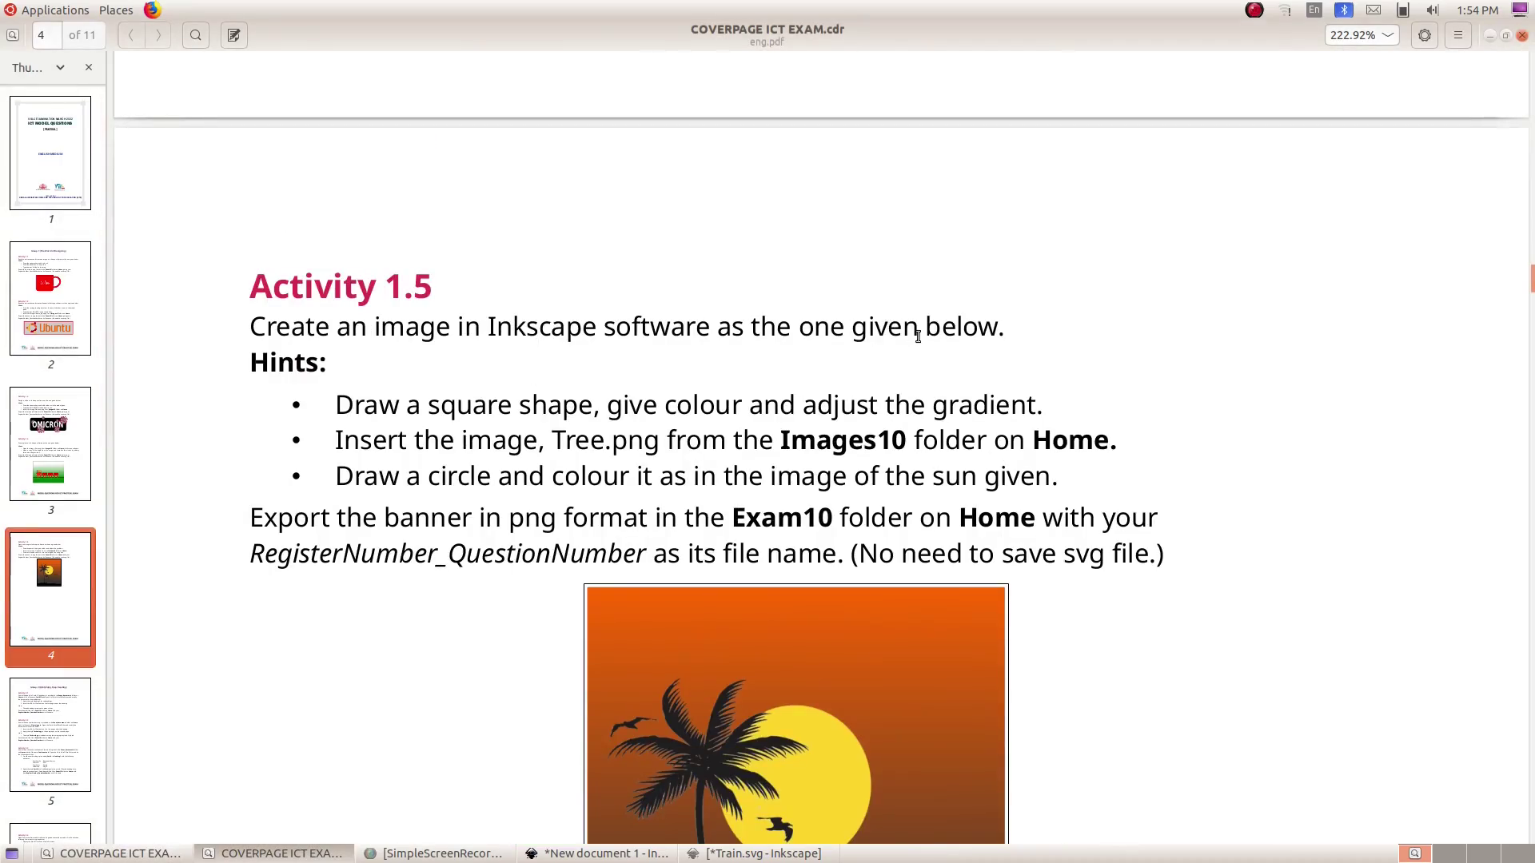
pyautogui.scroll(-4, 491, 426)
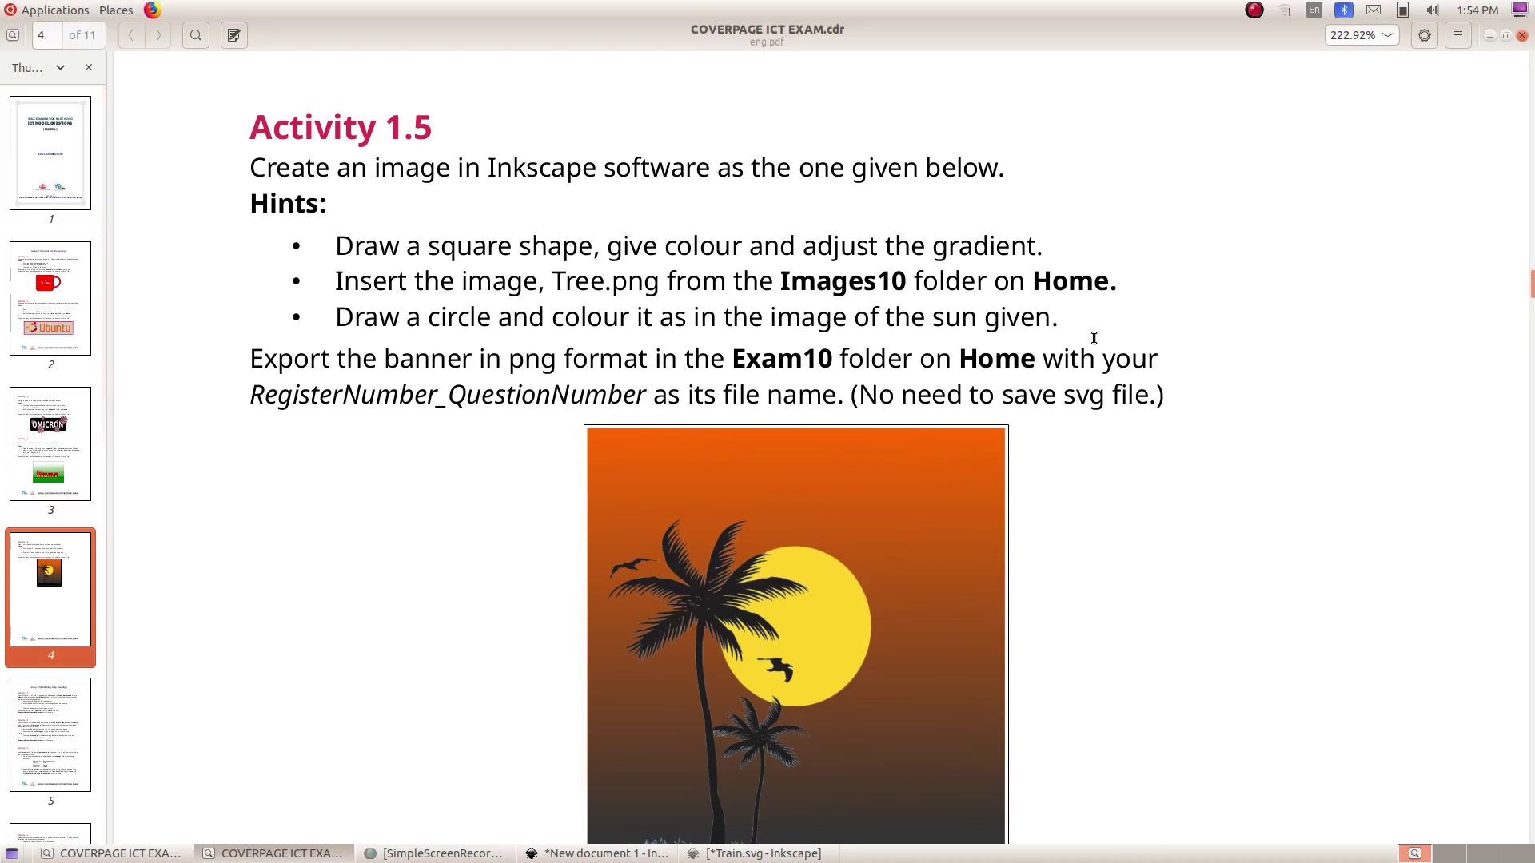
pyautogui.scroll(-2, 889, 470)
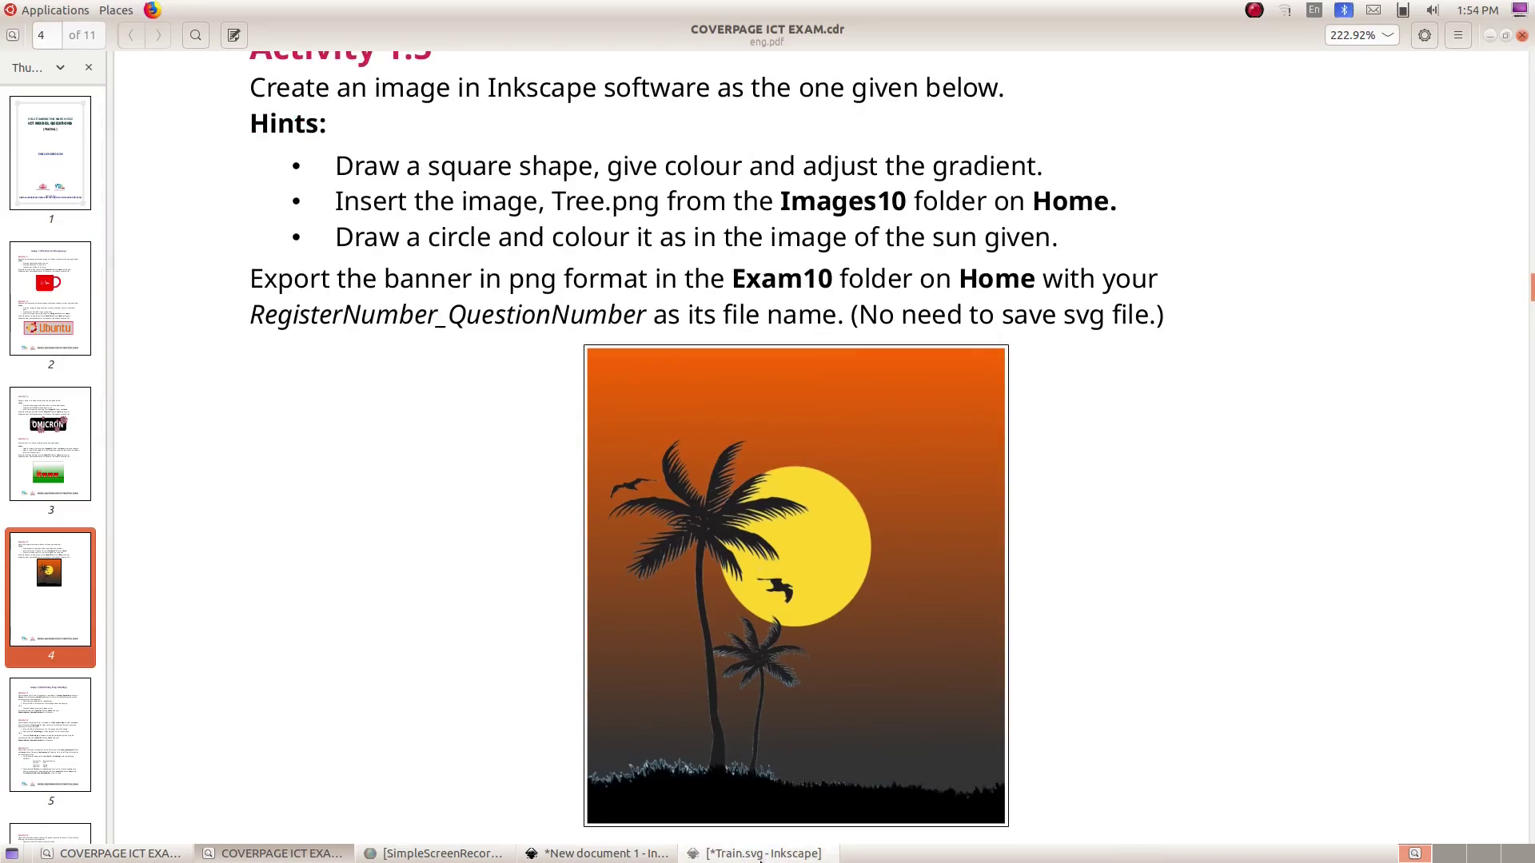
# - Create a new Inkscape document from the train drawing's window and turn off its page border in the document properties
pyautogui.click(744, 855)
pyautogui.click(14, 60)
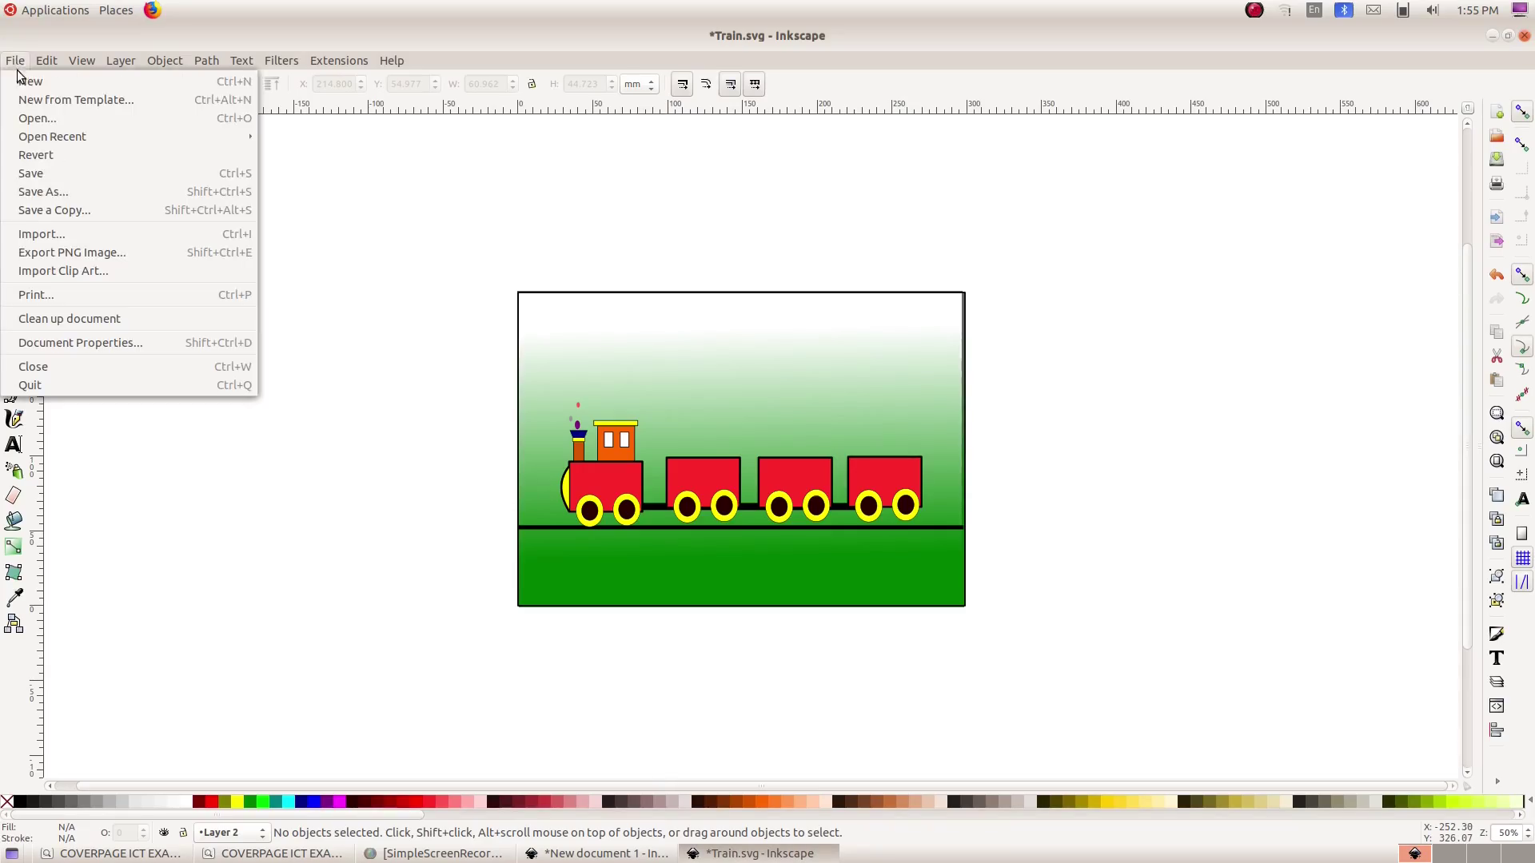
pyautogui.click(27, 79)
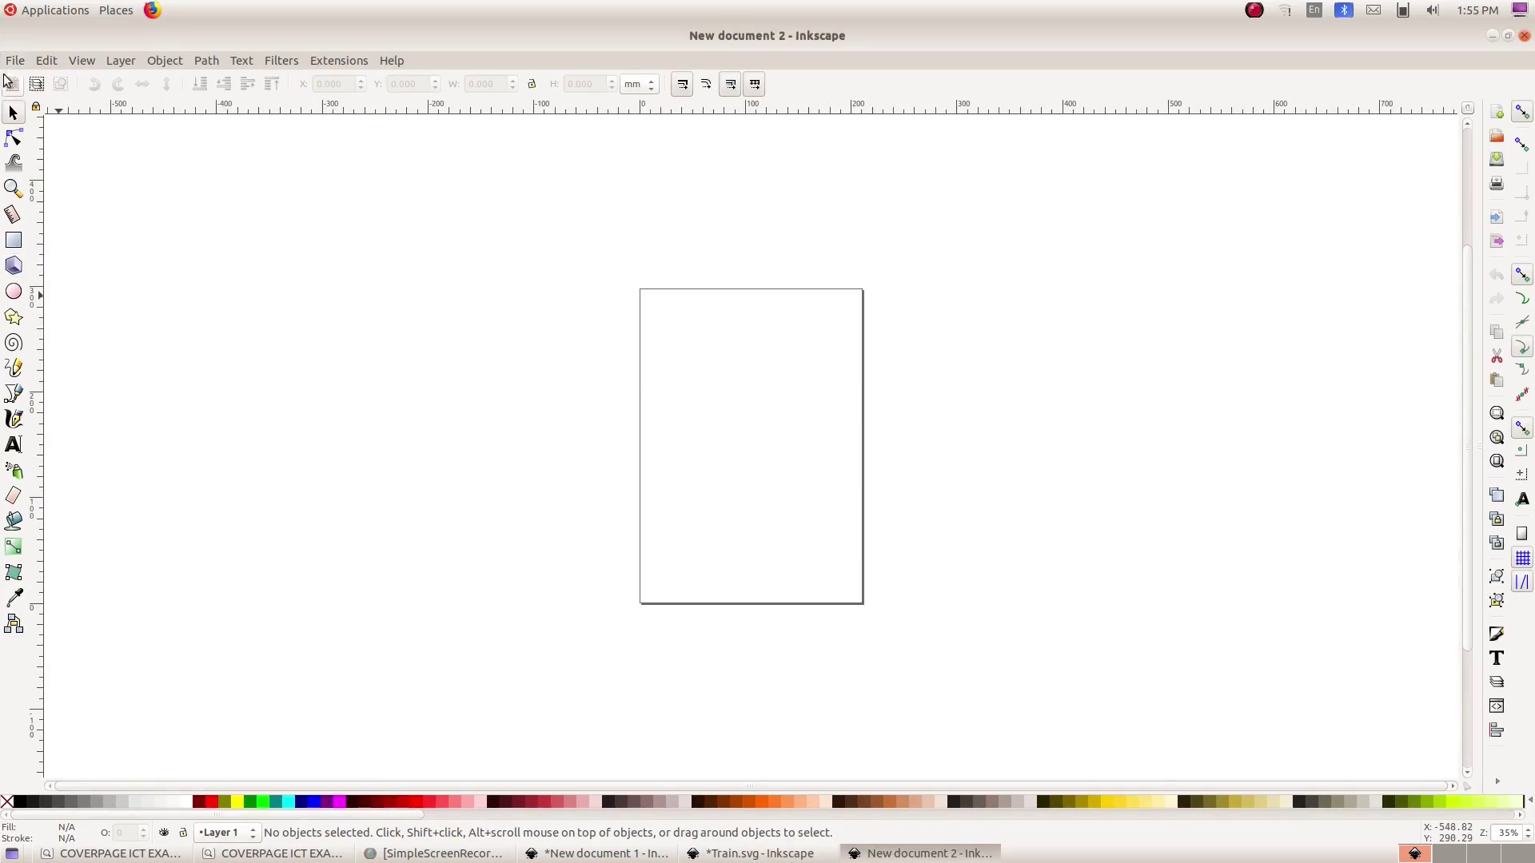
pyautogui.click(15, 60)
pyautogui.click(116, 342)
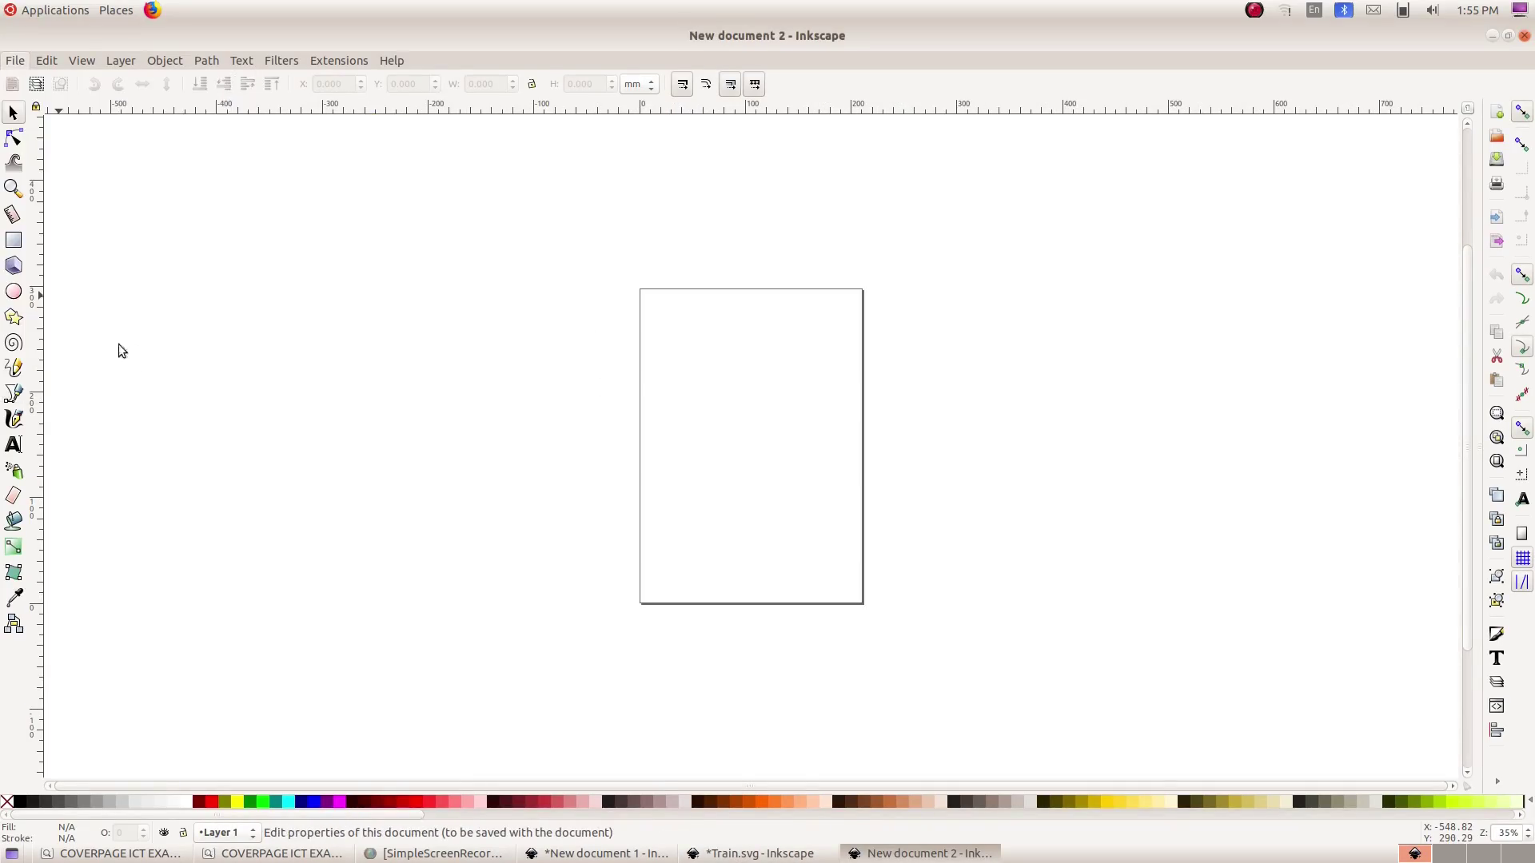
pyautogui.click(1351, 638)
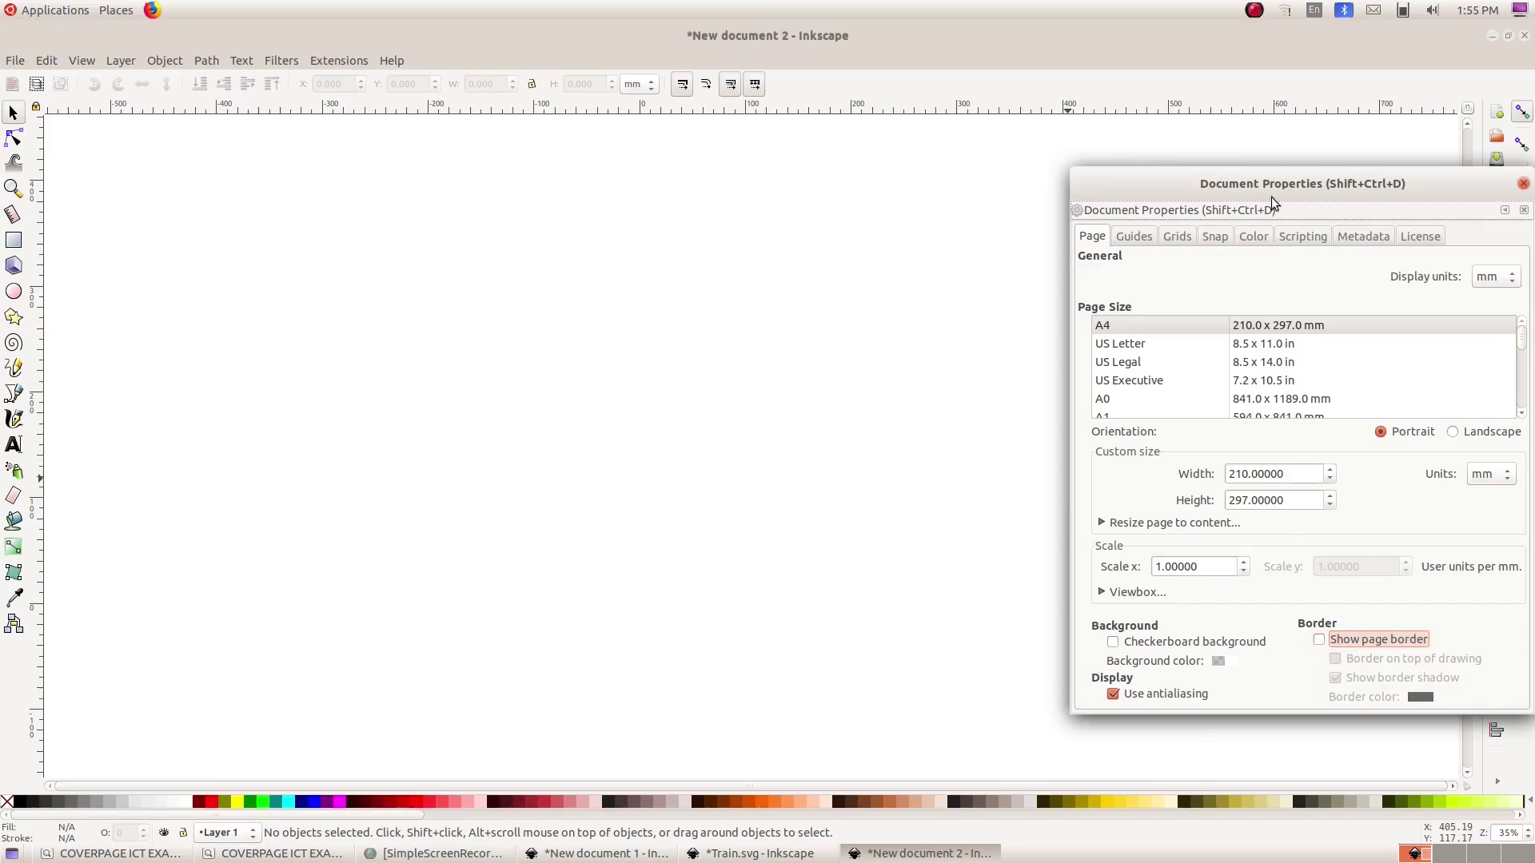
pyautogui.moveTo(1271, 197); pyautogui.dragTo(809, 158)
pyautogui.click(1061, 144)
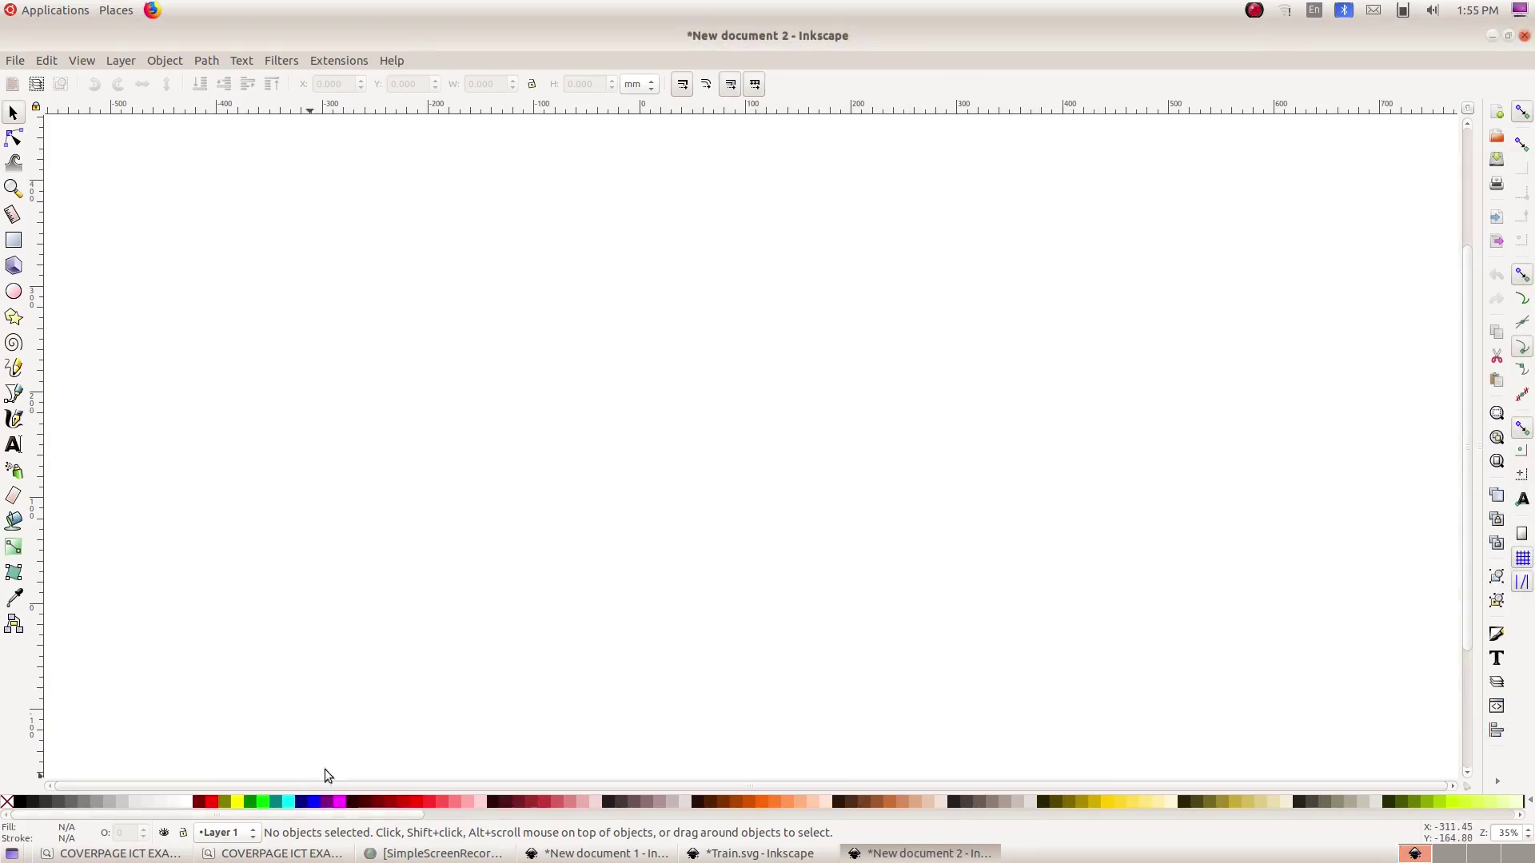
# - Check the sunset picture in the Malayalam question PDF and draw an orange rectangle about 443 by 462 mm as the background
pyautogui.click(112, 853)
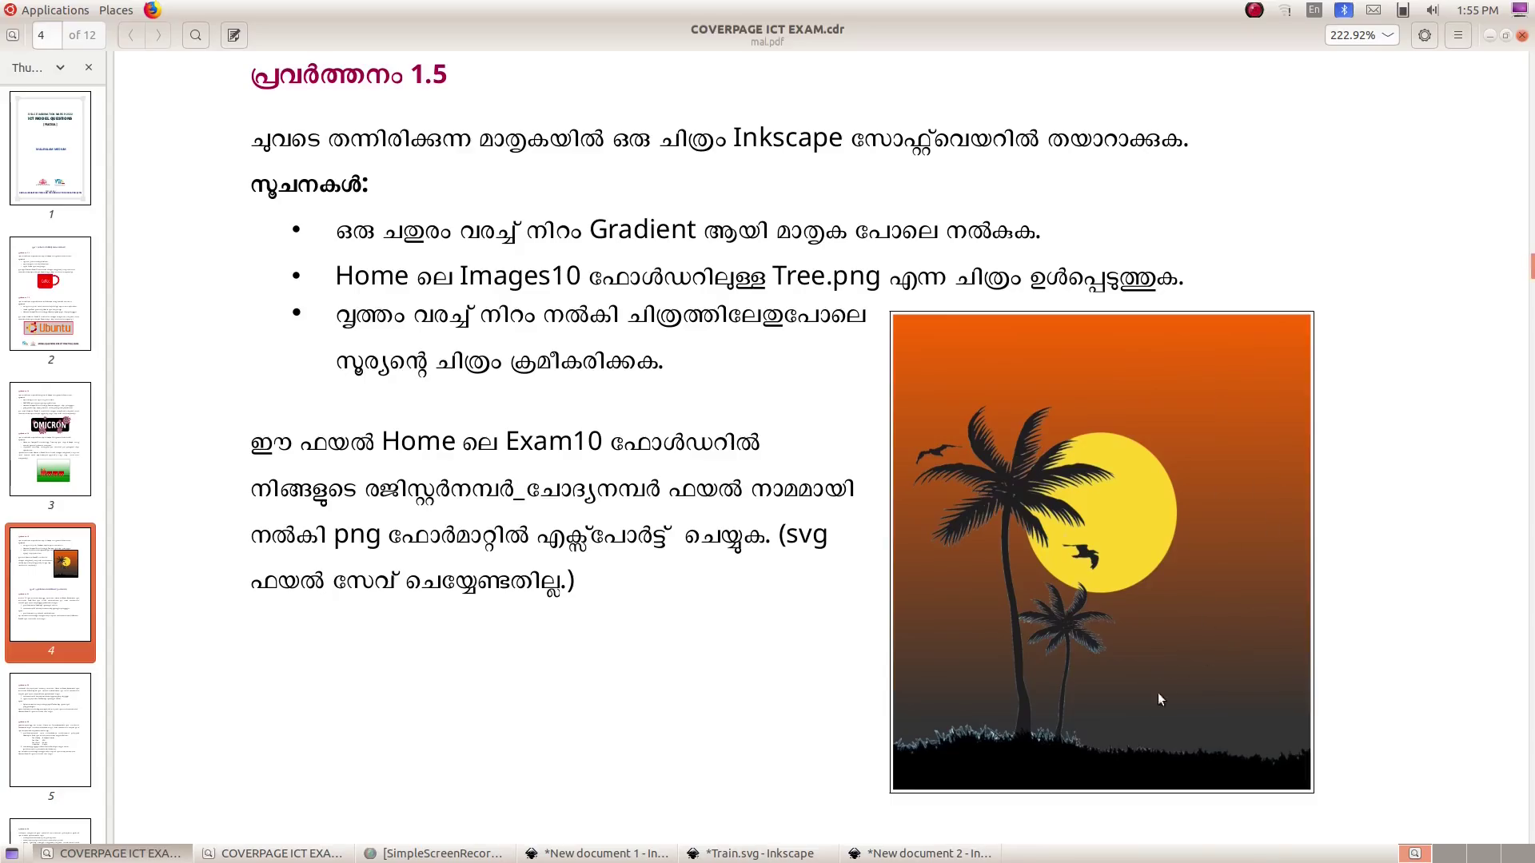
pyautogui.click(892, 853)
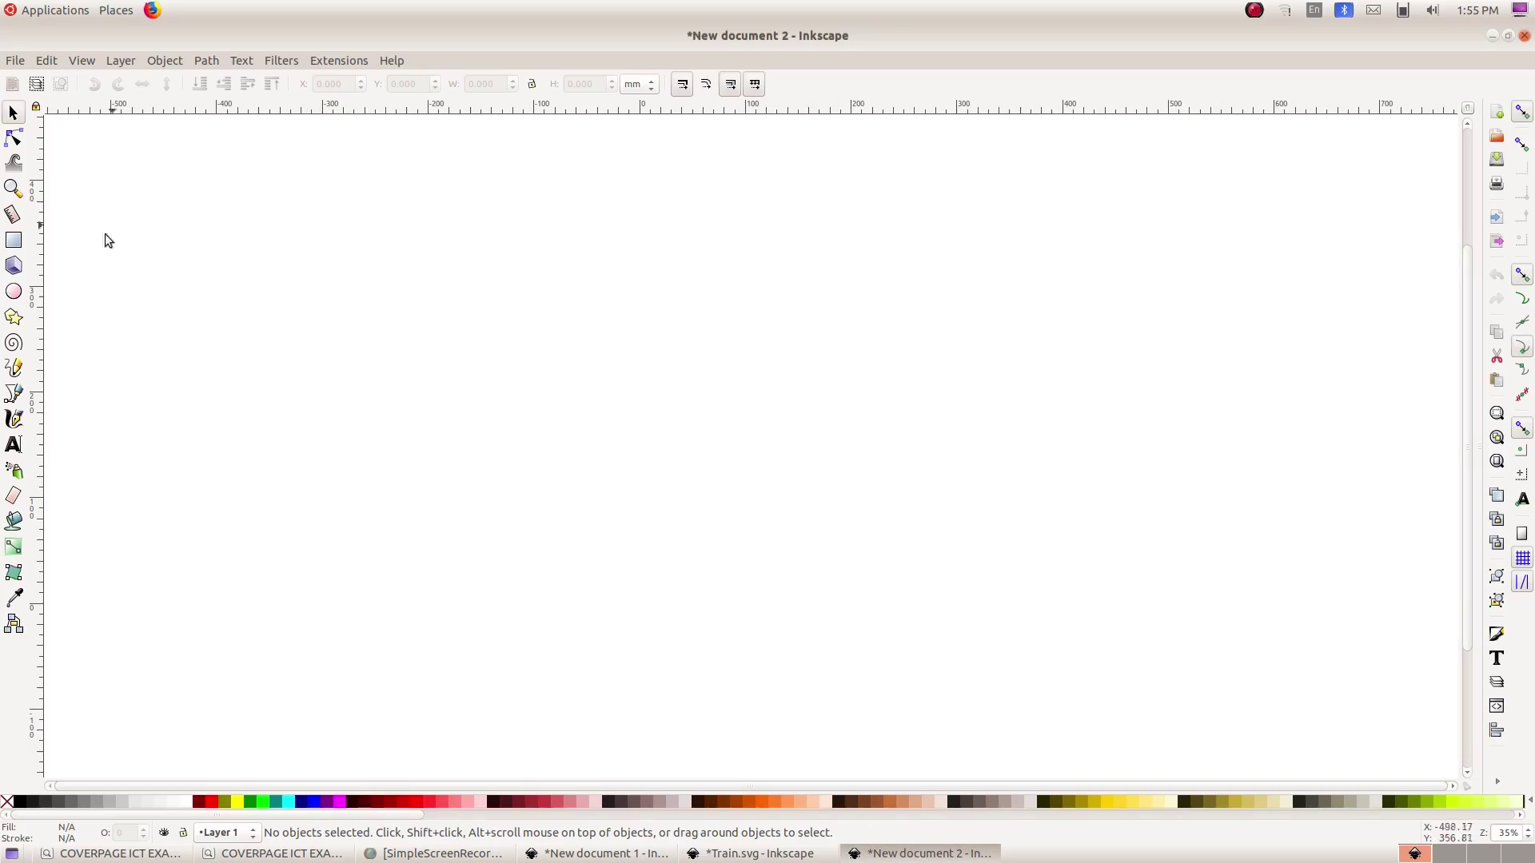
pyautogui.click(13, 240)
pyautogui.moveTo(406, 181)
pyautogui.mouseDown()
pyautogui.moveTo(491, 460)
pyautogui.moveTo(1043, 676)
pyautogui.moveTo(1072, 739)
pyautogui.mouseUp()
pyautogui.press('Delete')
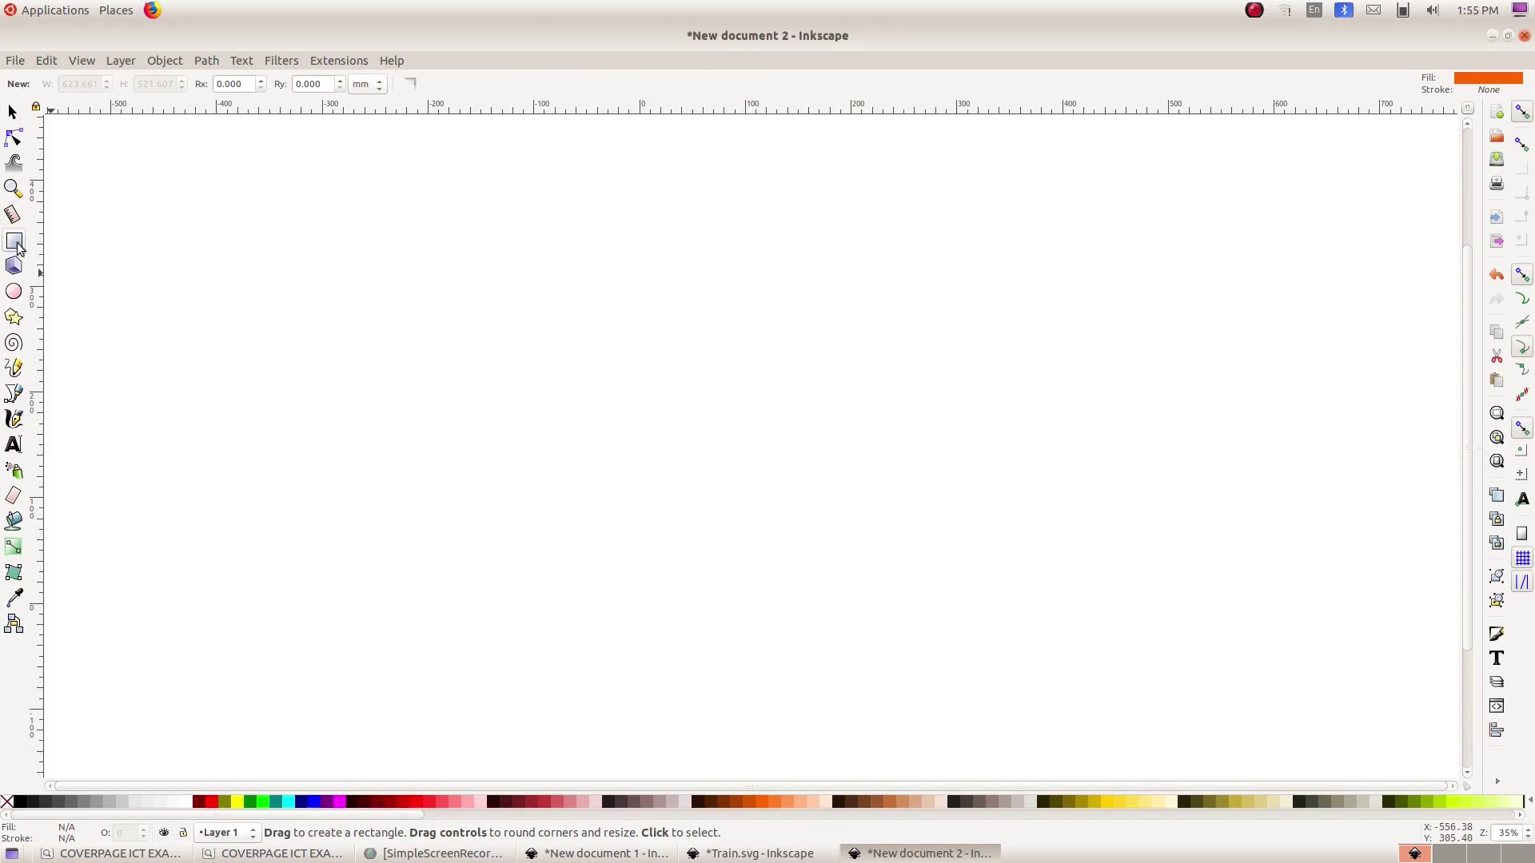
pyautogui.moveTo(453, 194)
pyautogui.mouseDown()
pyautogui.moveTo(880, 685)
pyautogui.moveTo(986, 708)
pyautogui.moveTo(922, 683)
pyautogui.mouseUp()
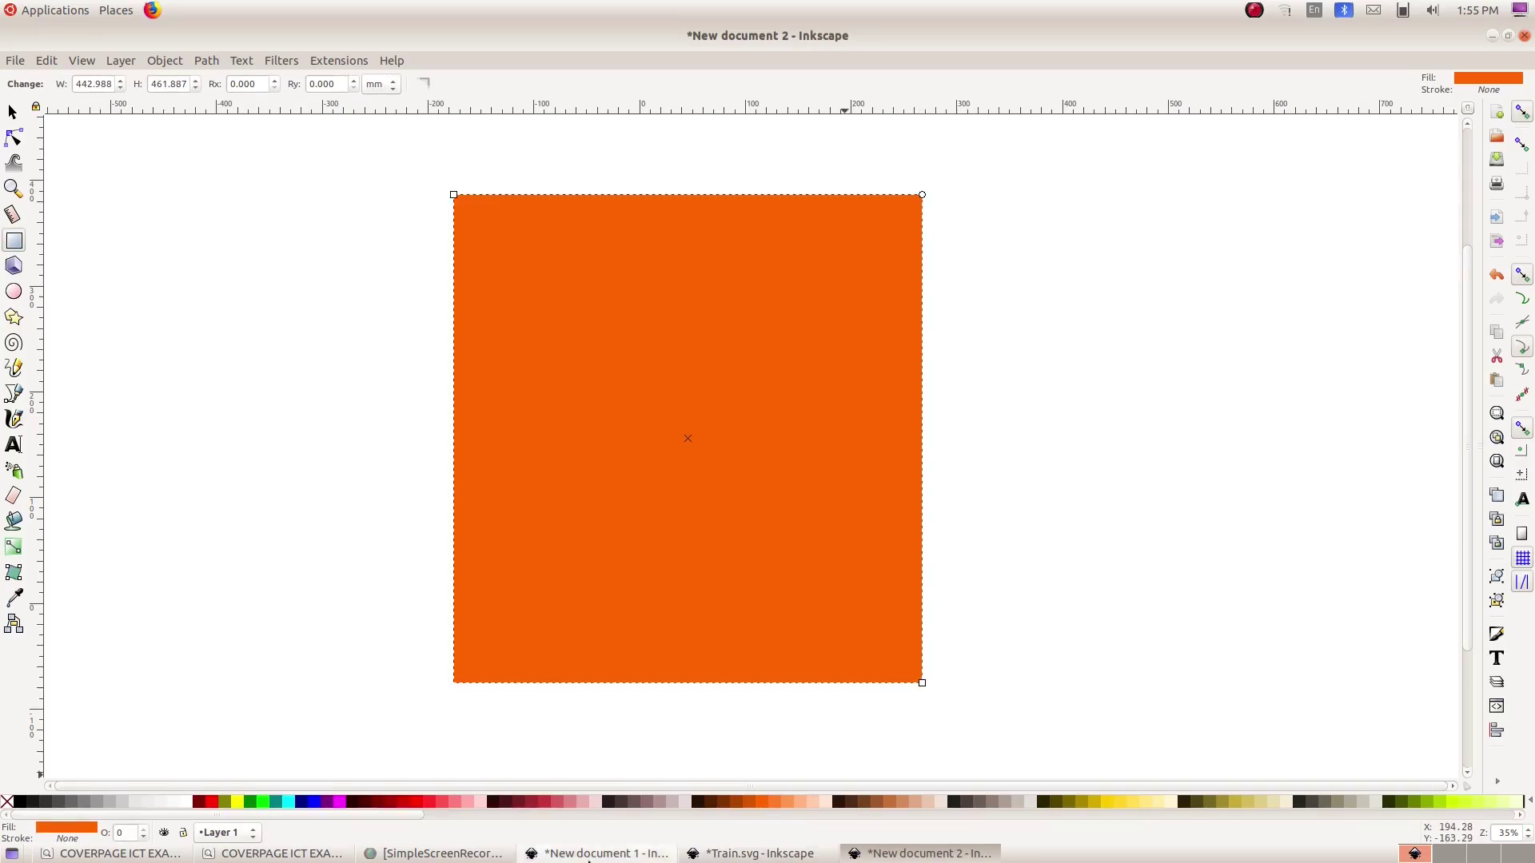
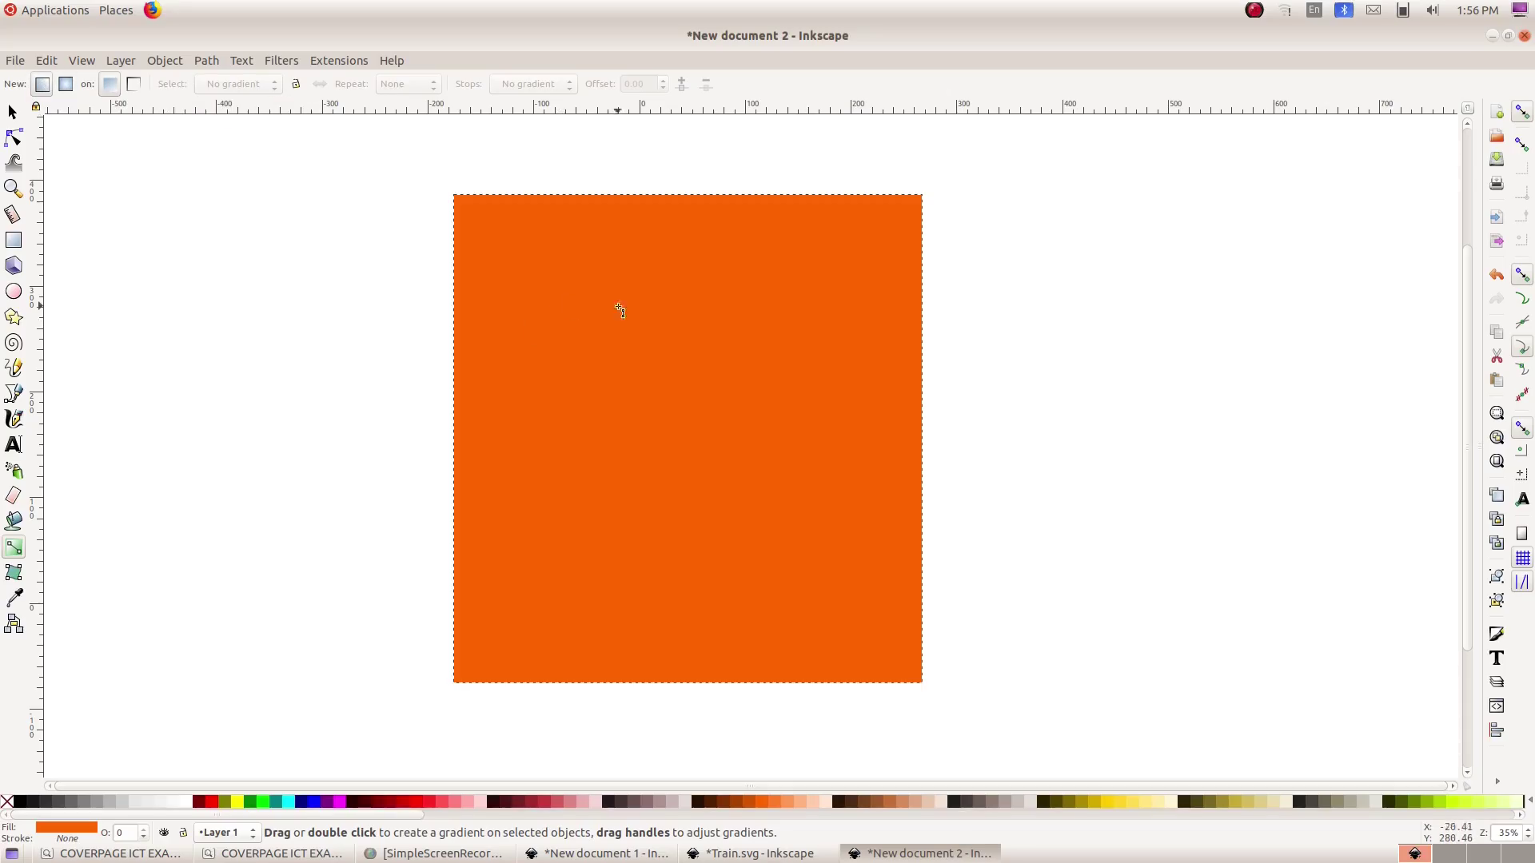
# - Add a slanted linear gradient across the rectangle, running from upper right to lower left, and give its start stop a lighter orange
pyautogui.moveTo(726, 264); pyautogui.dragTo(619, 586)
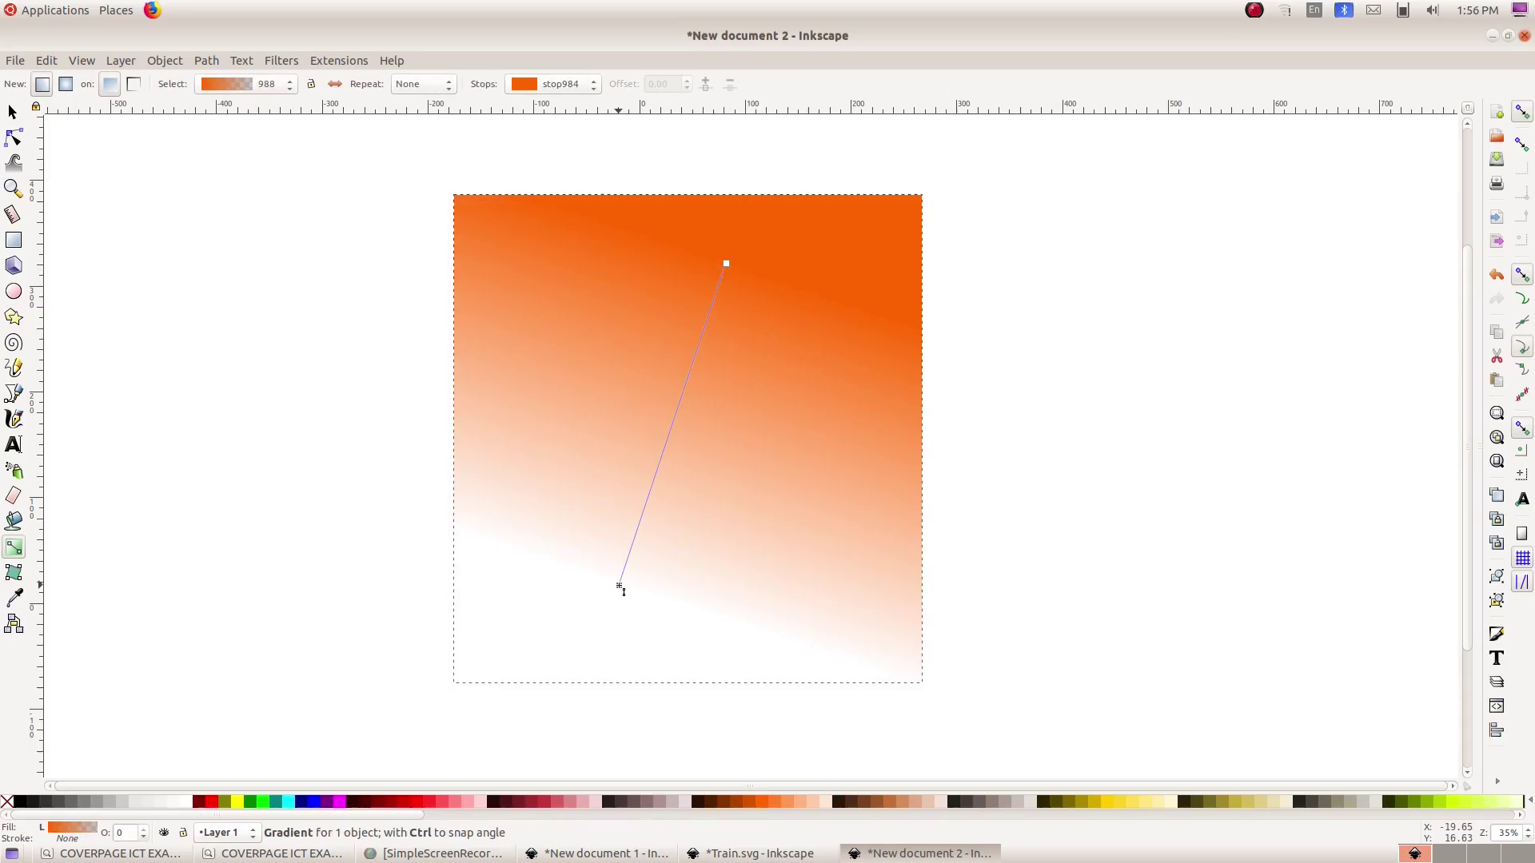
pyautogui.click(726, 264)
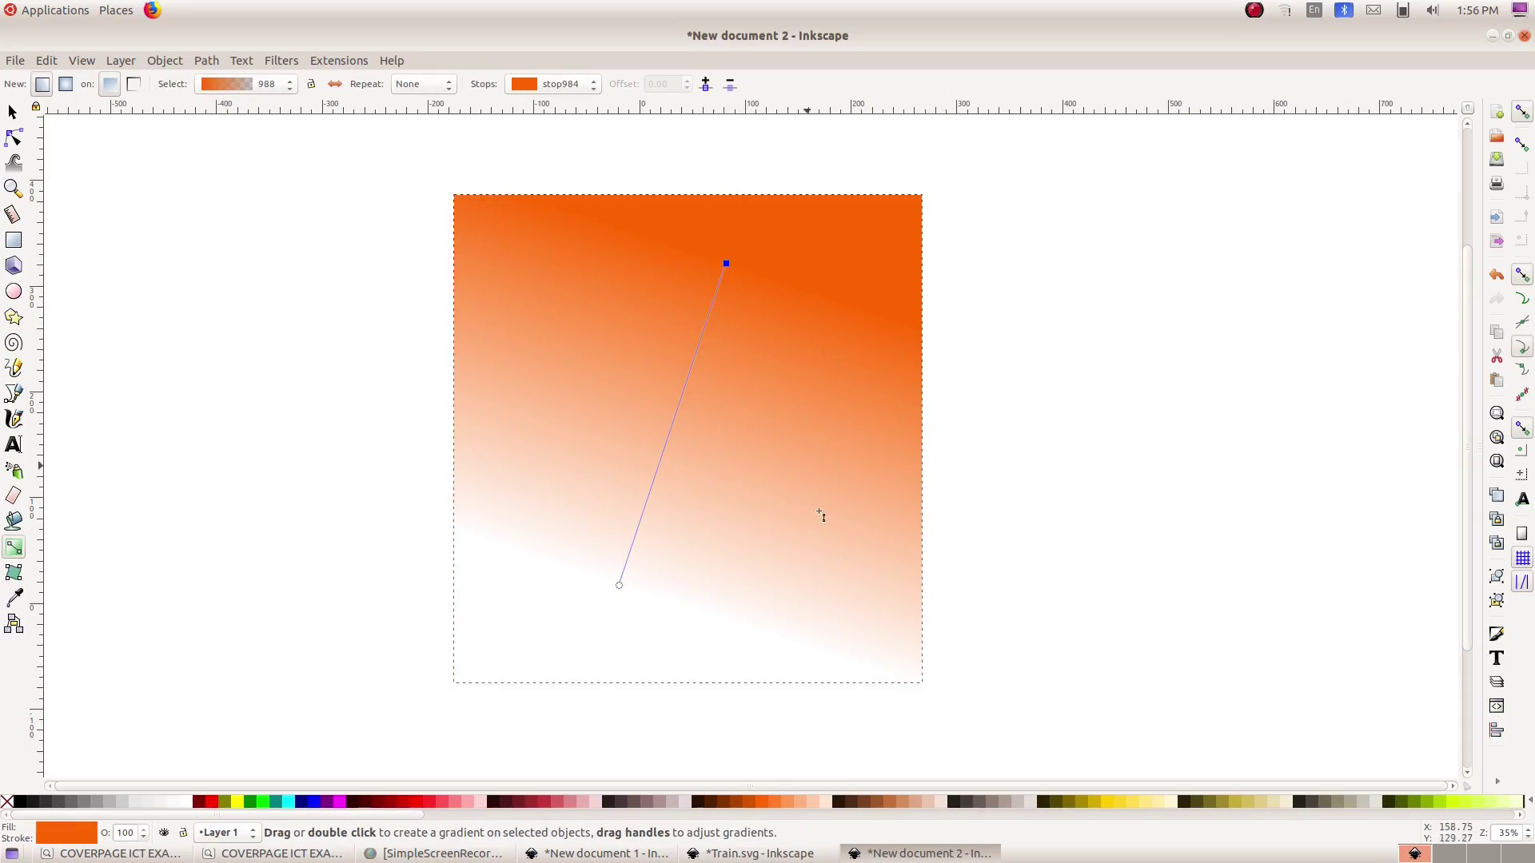
pyautogui.click(772, 803)
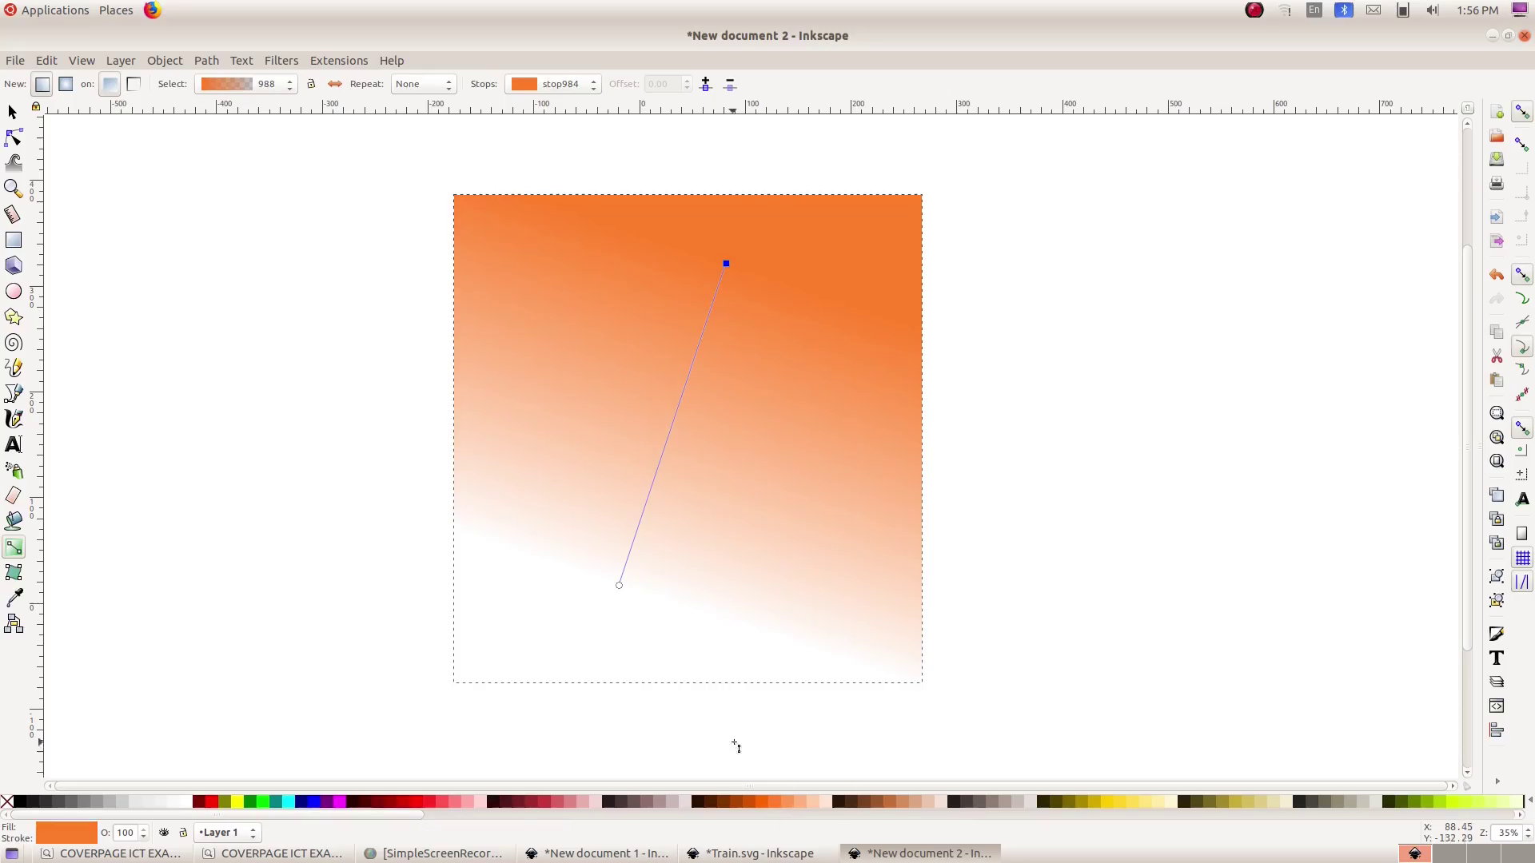
# - Set the gradient's end stop to dark brown after checking the PDF model, and shift that stop slightly upward
pyautogui.click(619, 586)
pyautogui.click(120, 854)
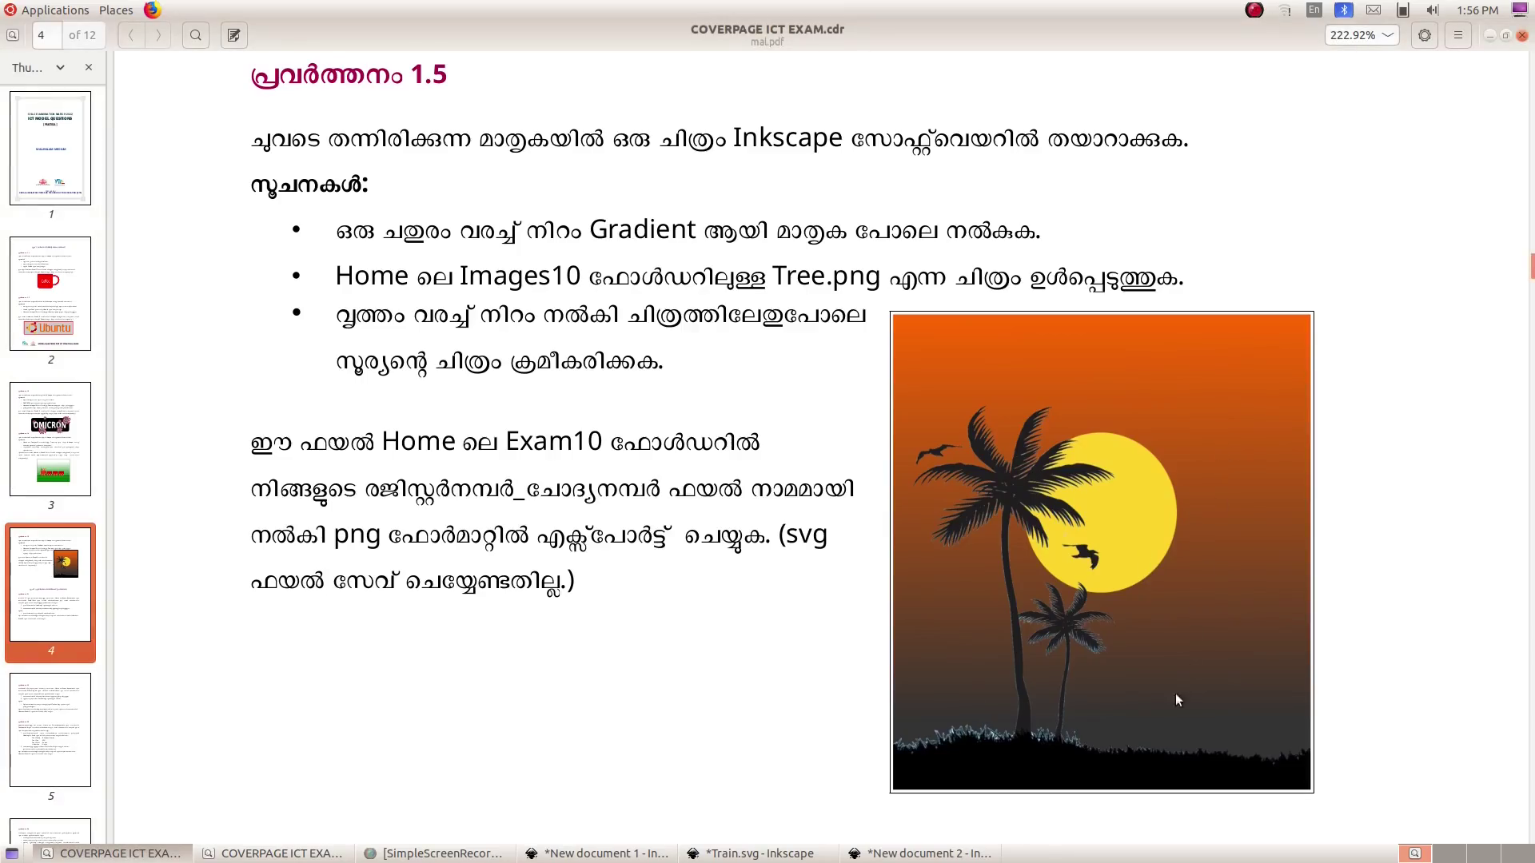
pyautogui.click(920, 854)
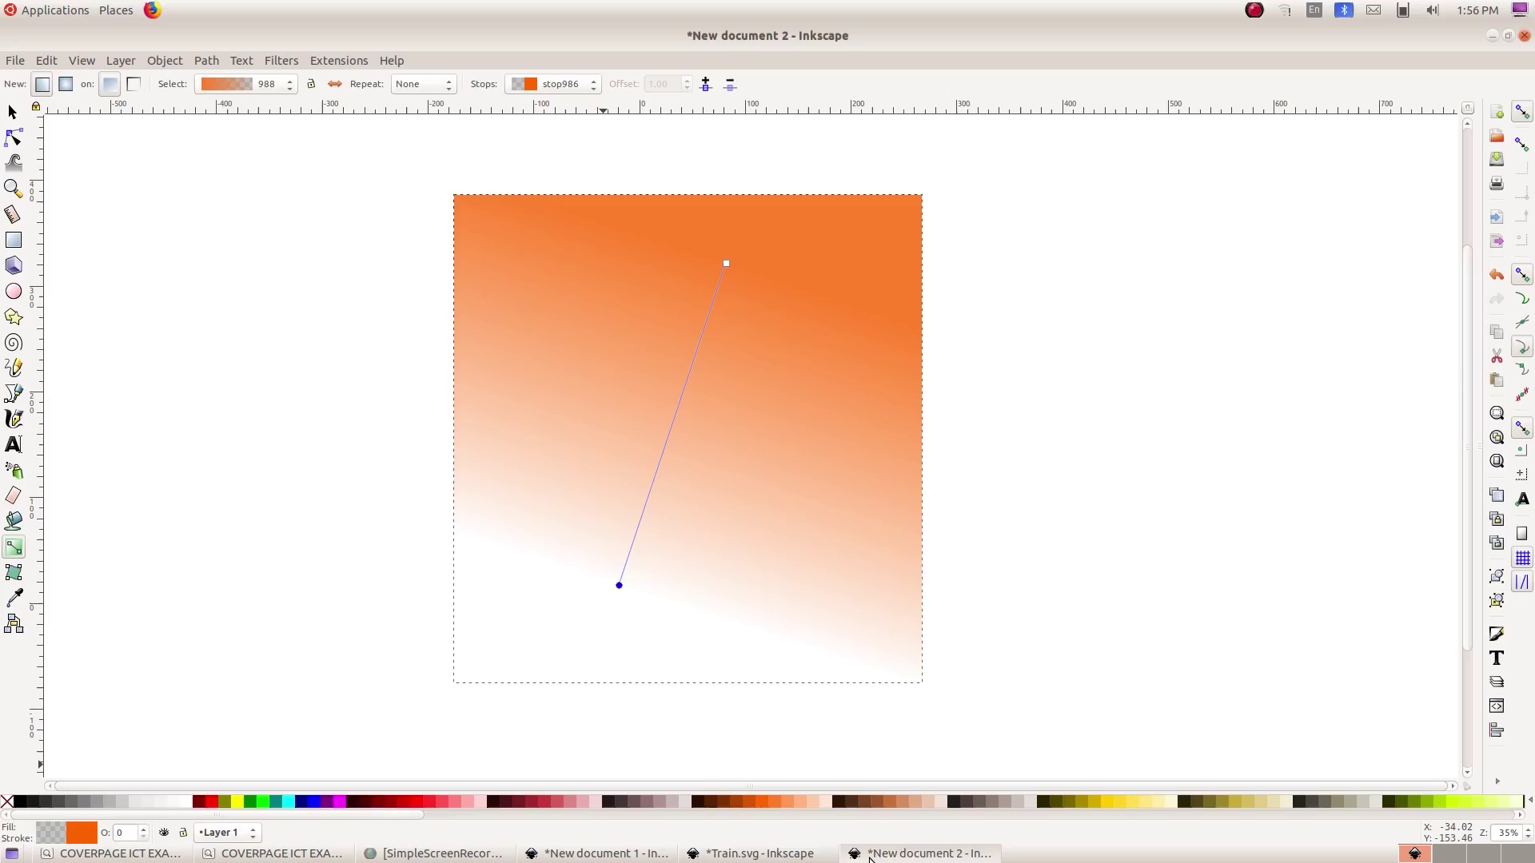
pyautogui.click(707, 801)
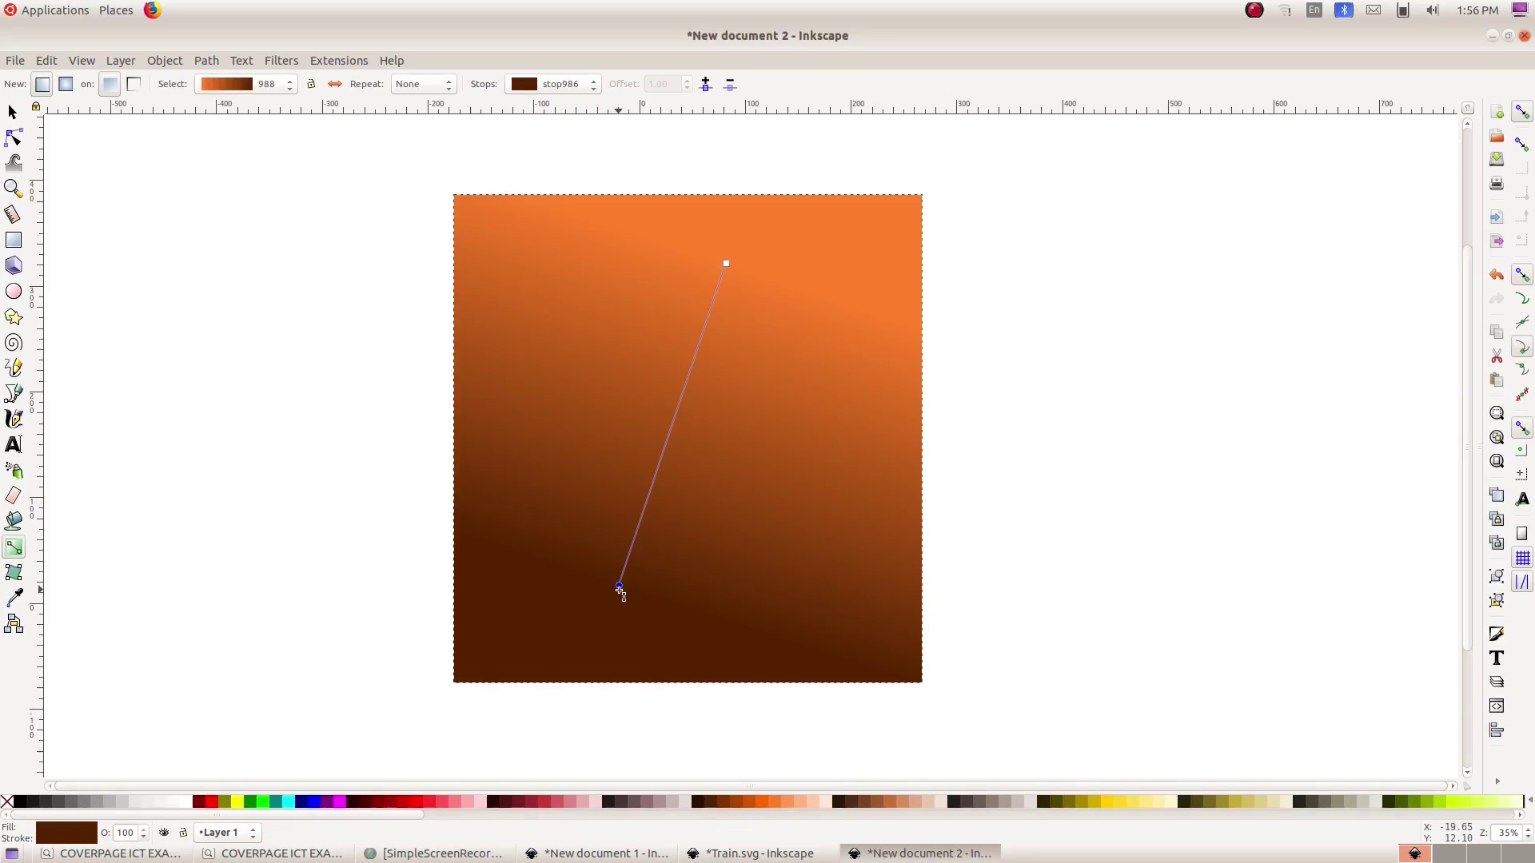
pyautogui.moveTo(620, 587); pyautogui.dragTo(612, 556)
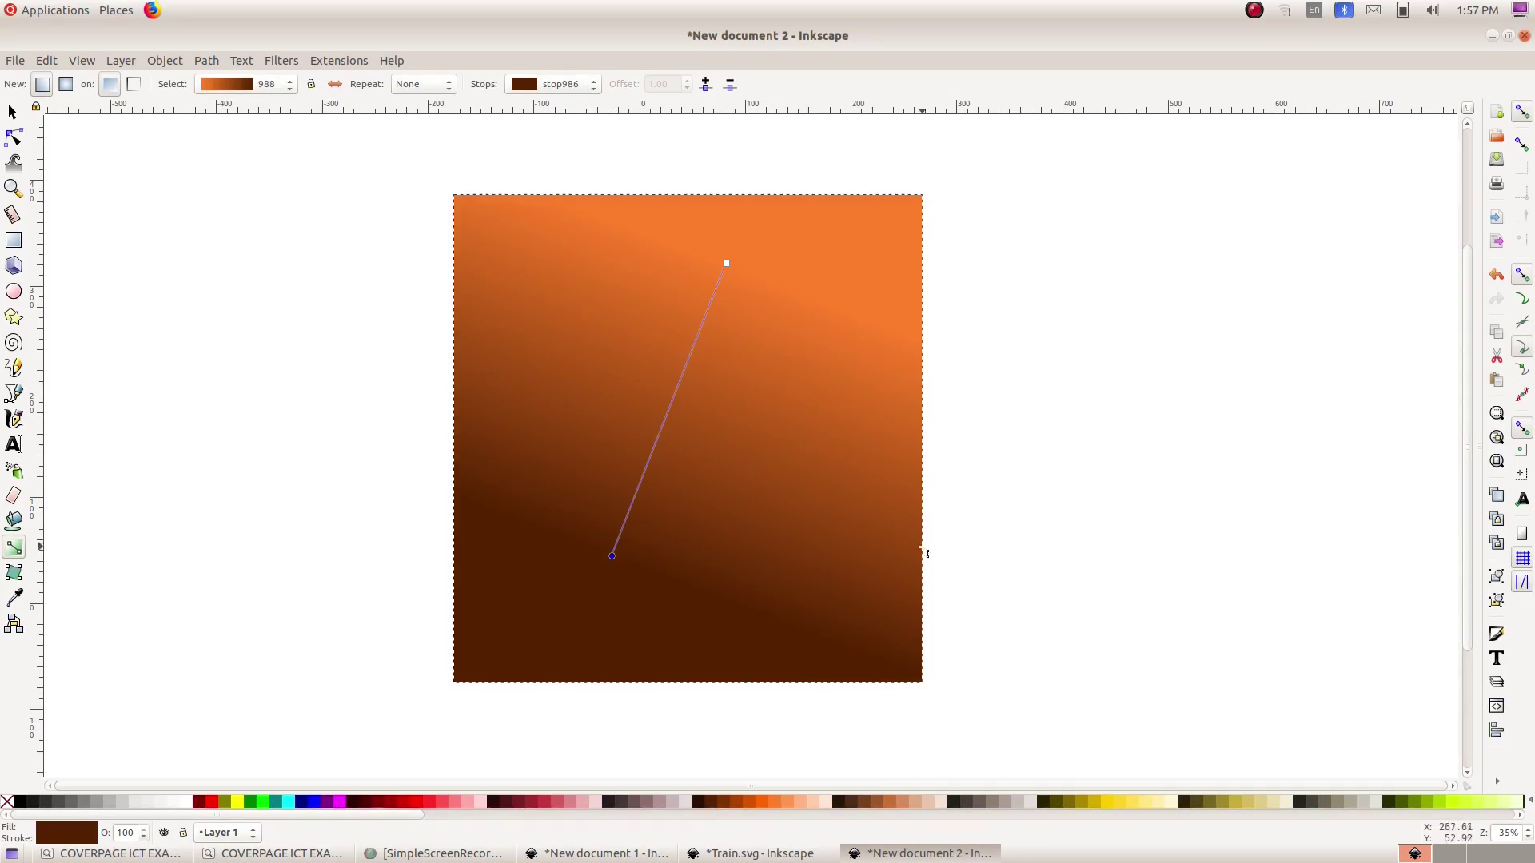
# - Check the PDF instructions and import Tree.png from the Images10 folder as an embedded image with DPI from file
pyautogui.click(241, 858)
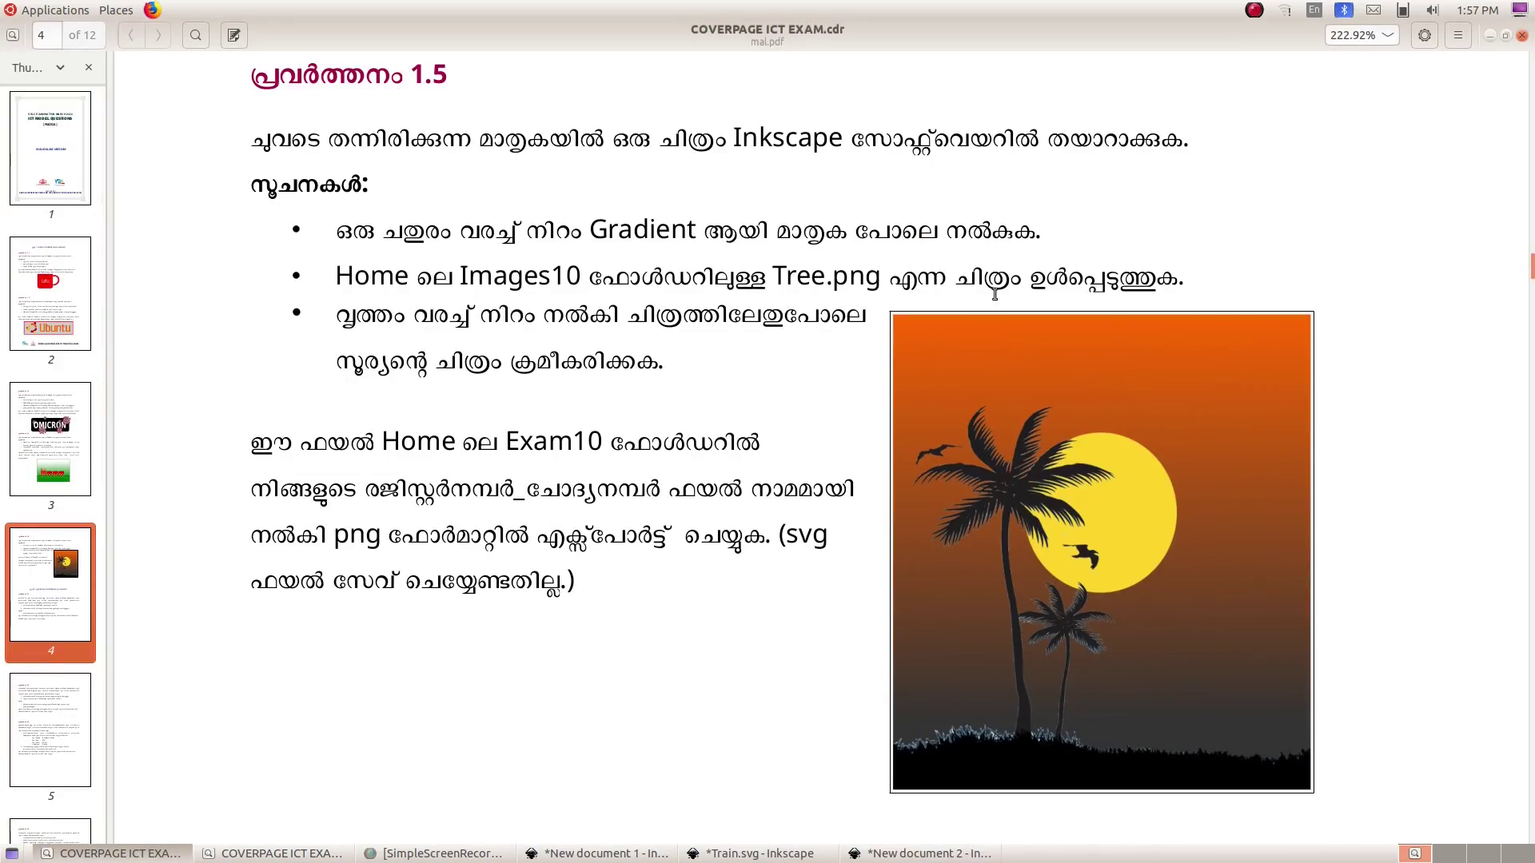
pyautogui.click(948, 853)
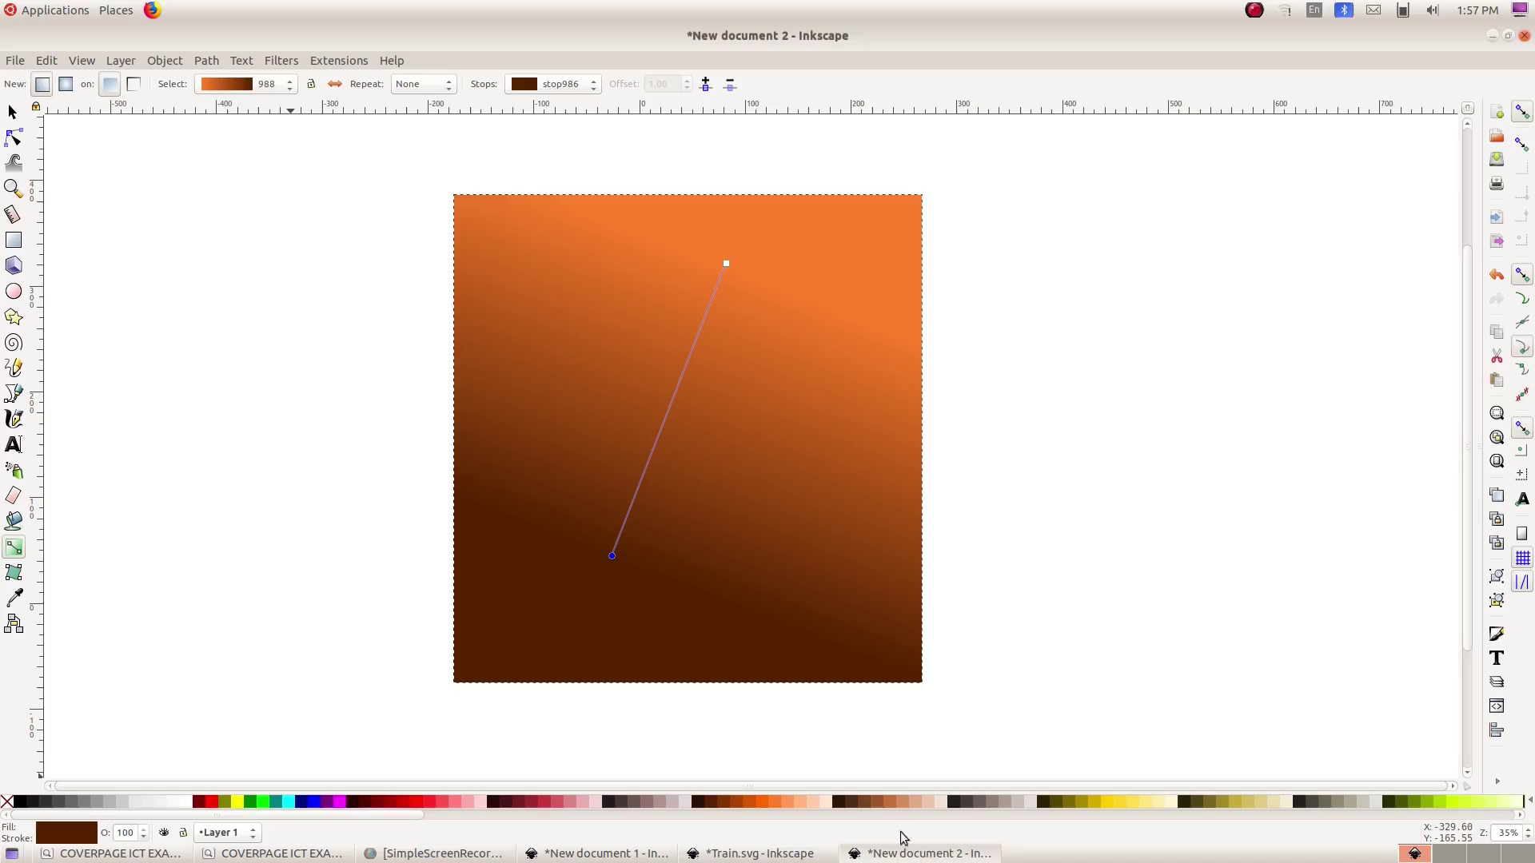
pyautogui.click(18, 61)
pyautogui.click(86, 231)
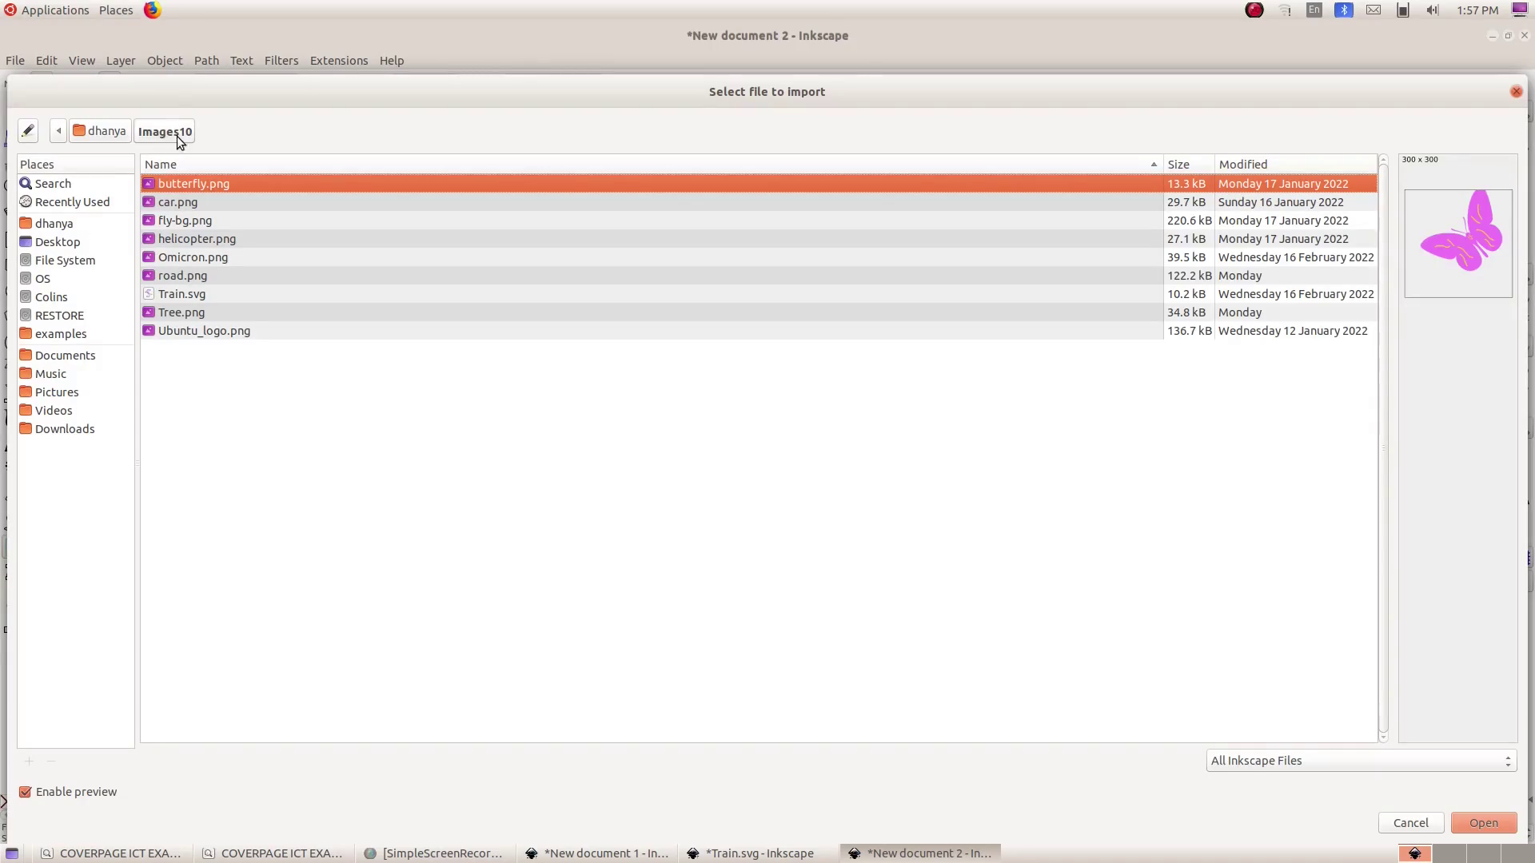
pyautogui.click(191, 316)
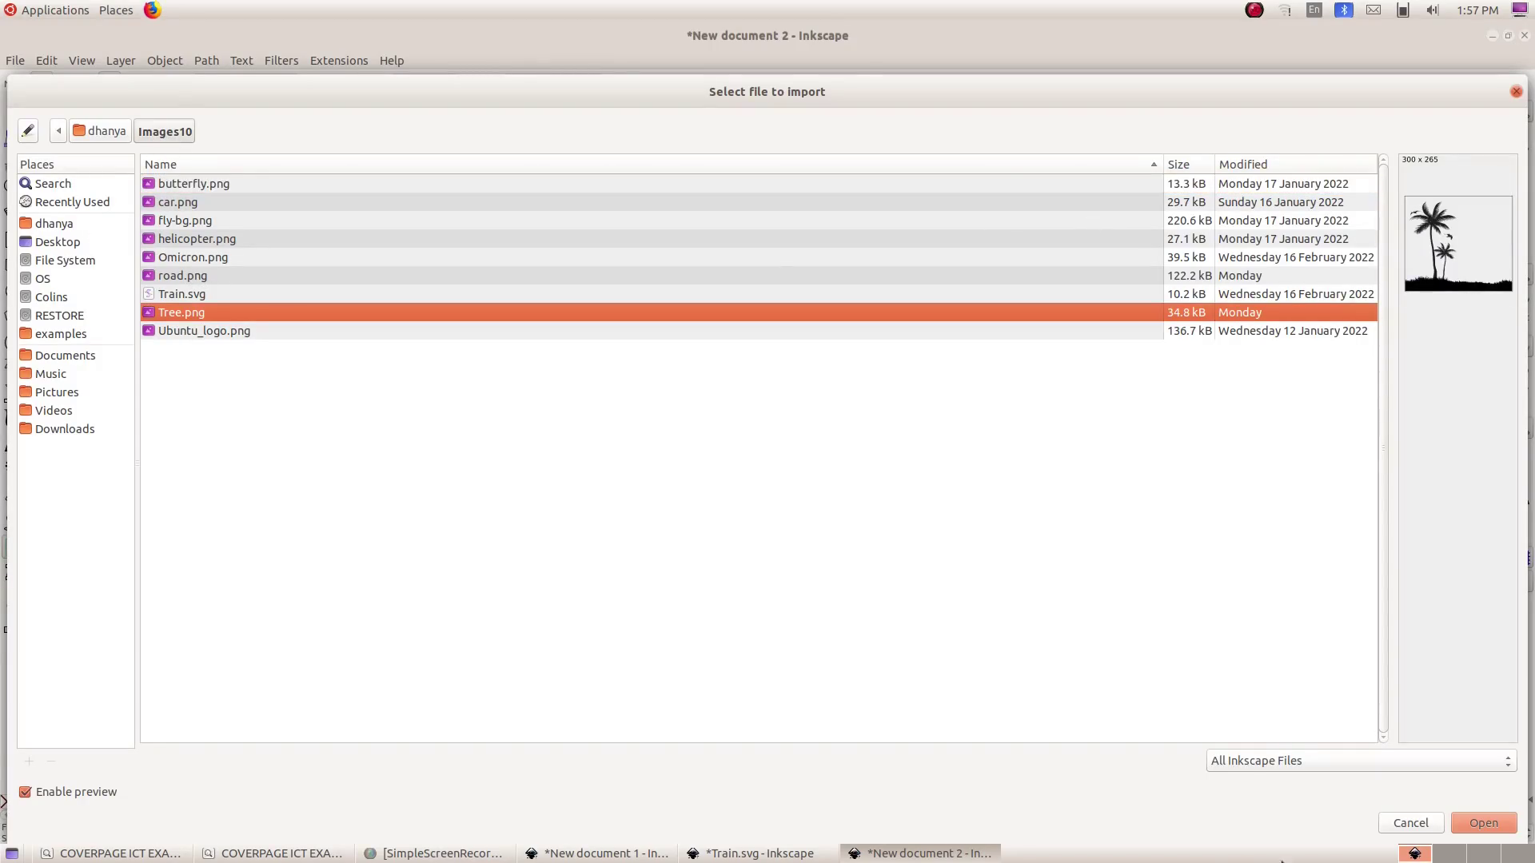
pyautogui.click(1486, 828)
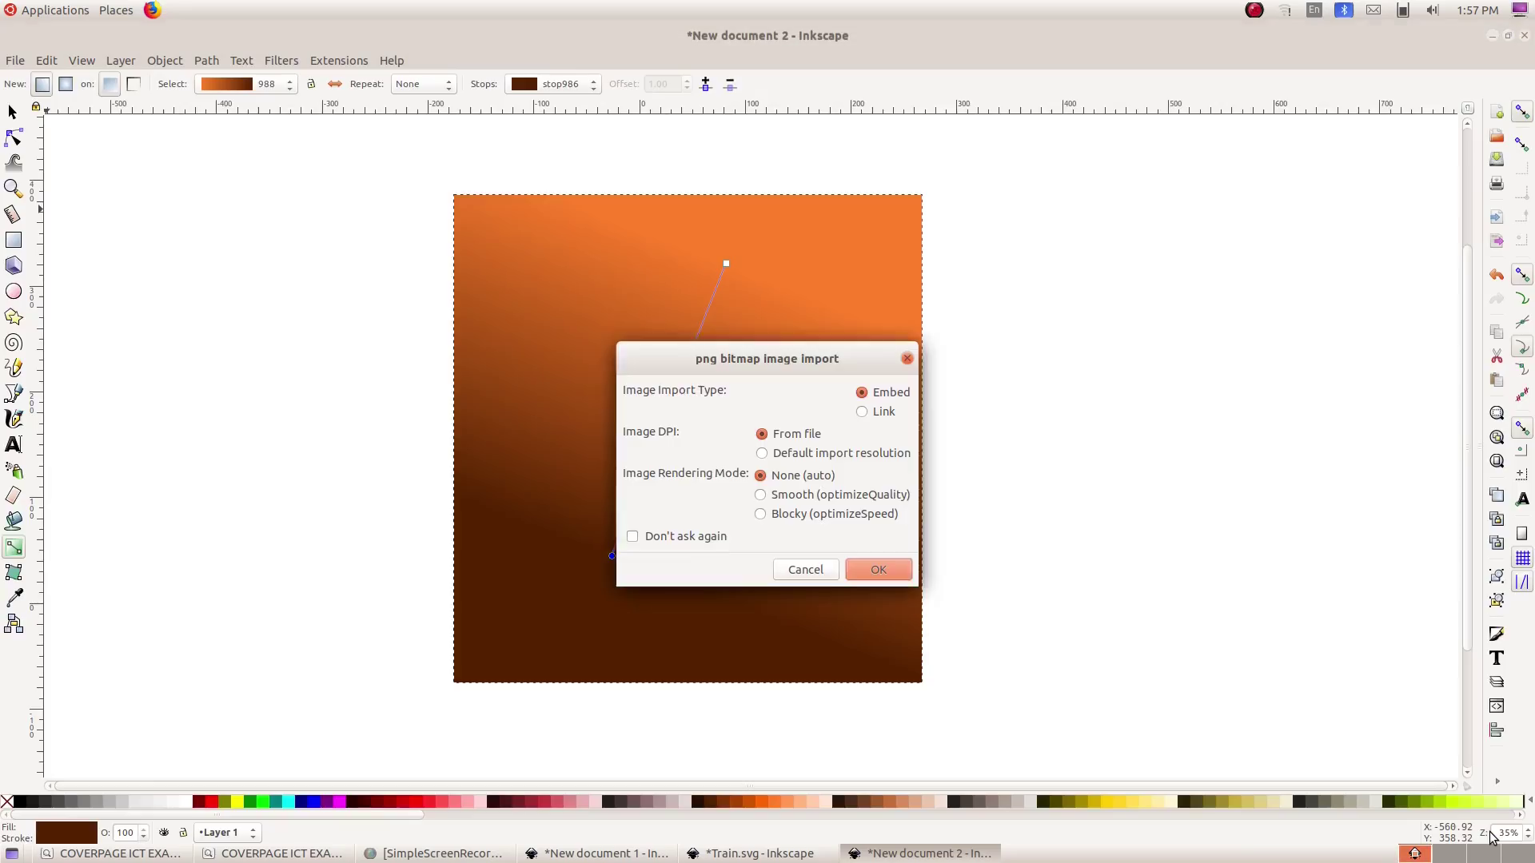
pyautogui.click(899, 574)
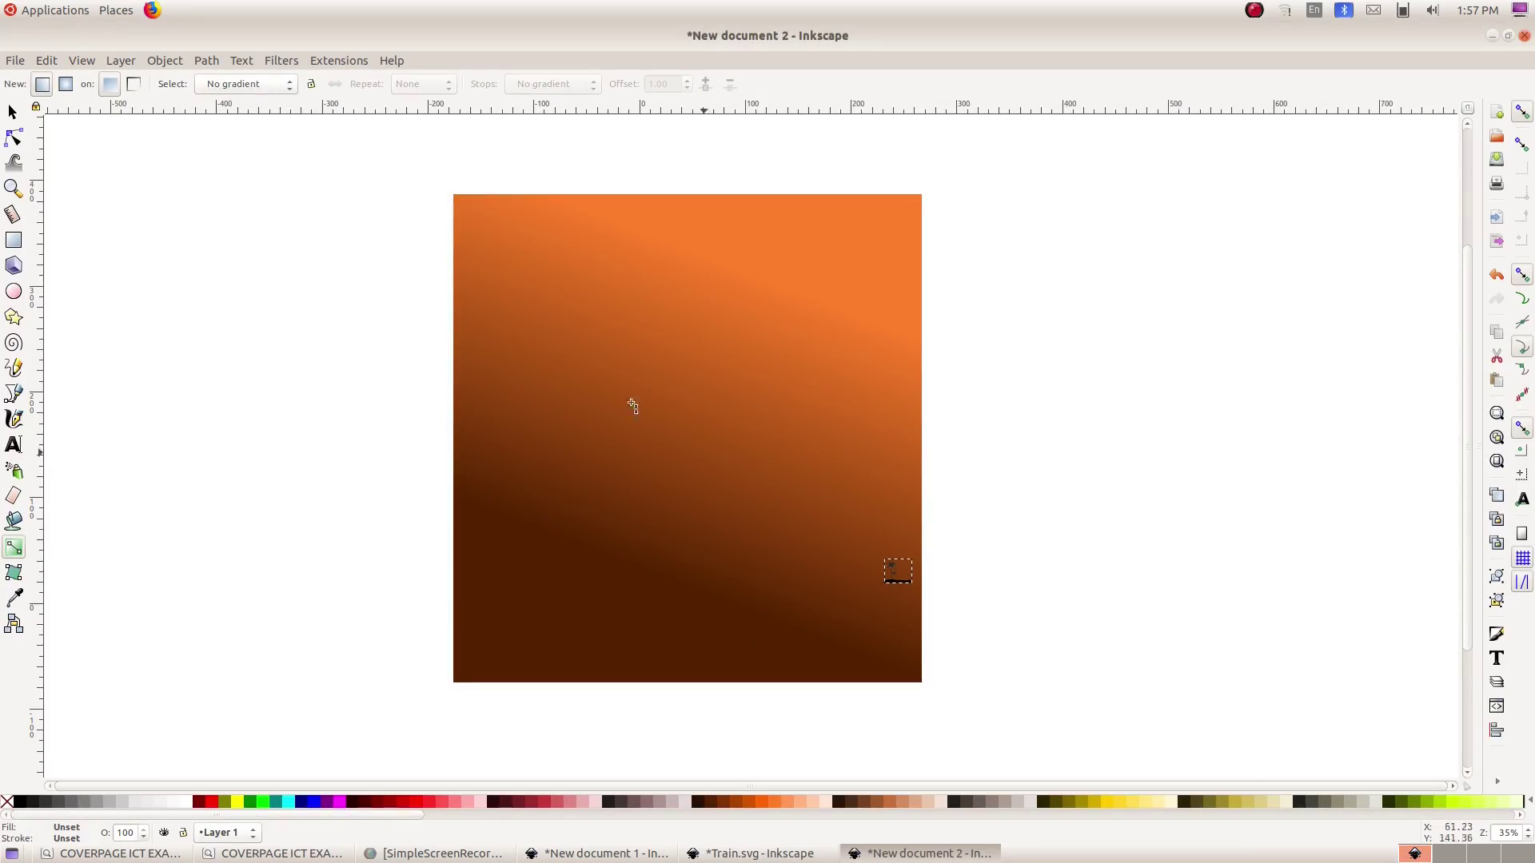
# - Enlarge the palm tree image and stretch it to cover the whole gradient rectangle, about 443 by 462 mm
pyautogui.click(13, 112)
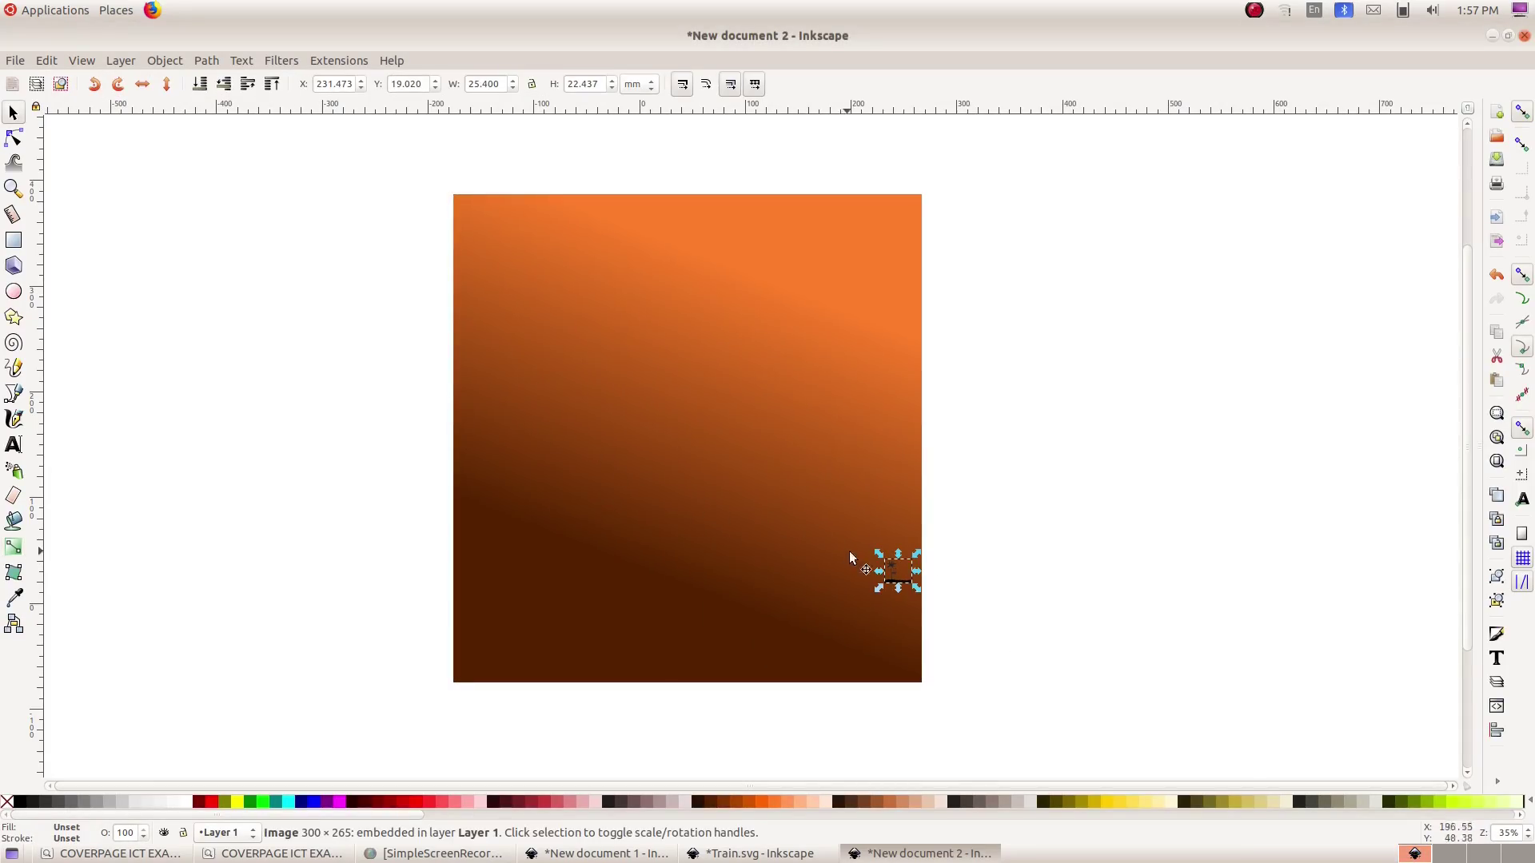
pyautogui.moveTo(878, 553); pyautogui.dragTo(564, 210)
pyautogui.moveTo(731, 575); pyautogui.dragTo(659, 662)
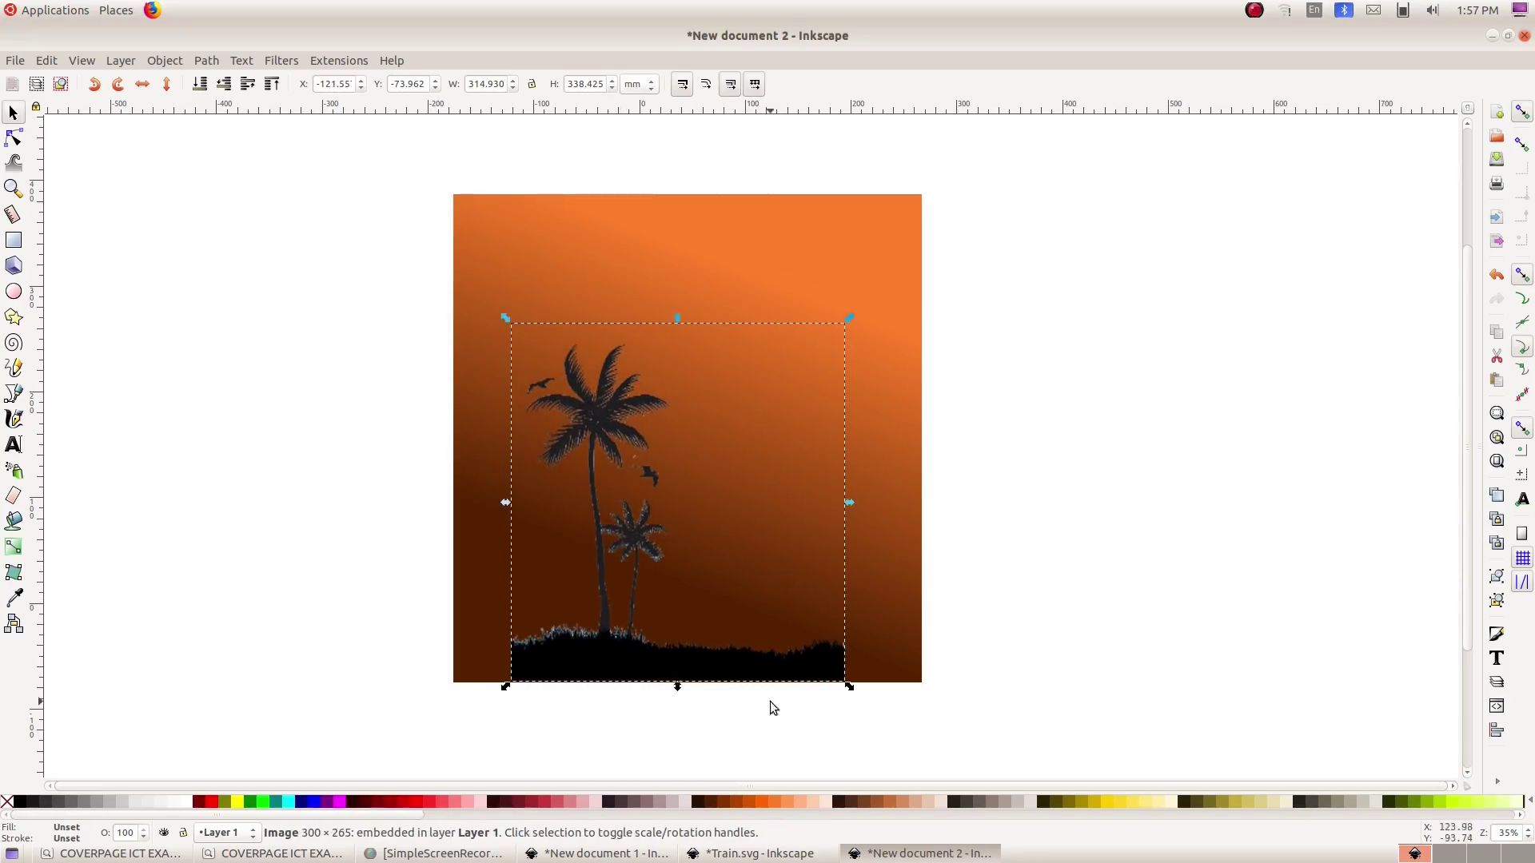
pyautogui.hotkey('alt', 'Tab')
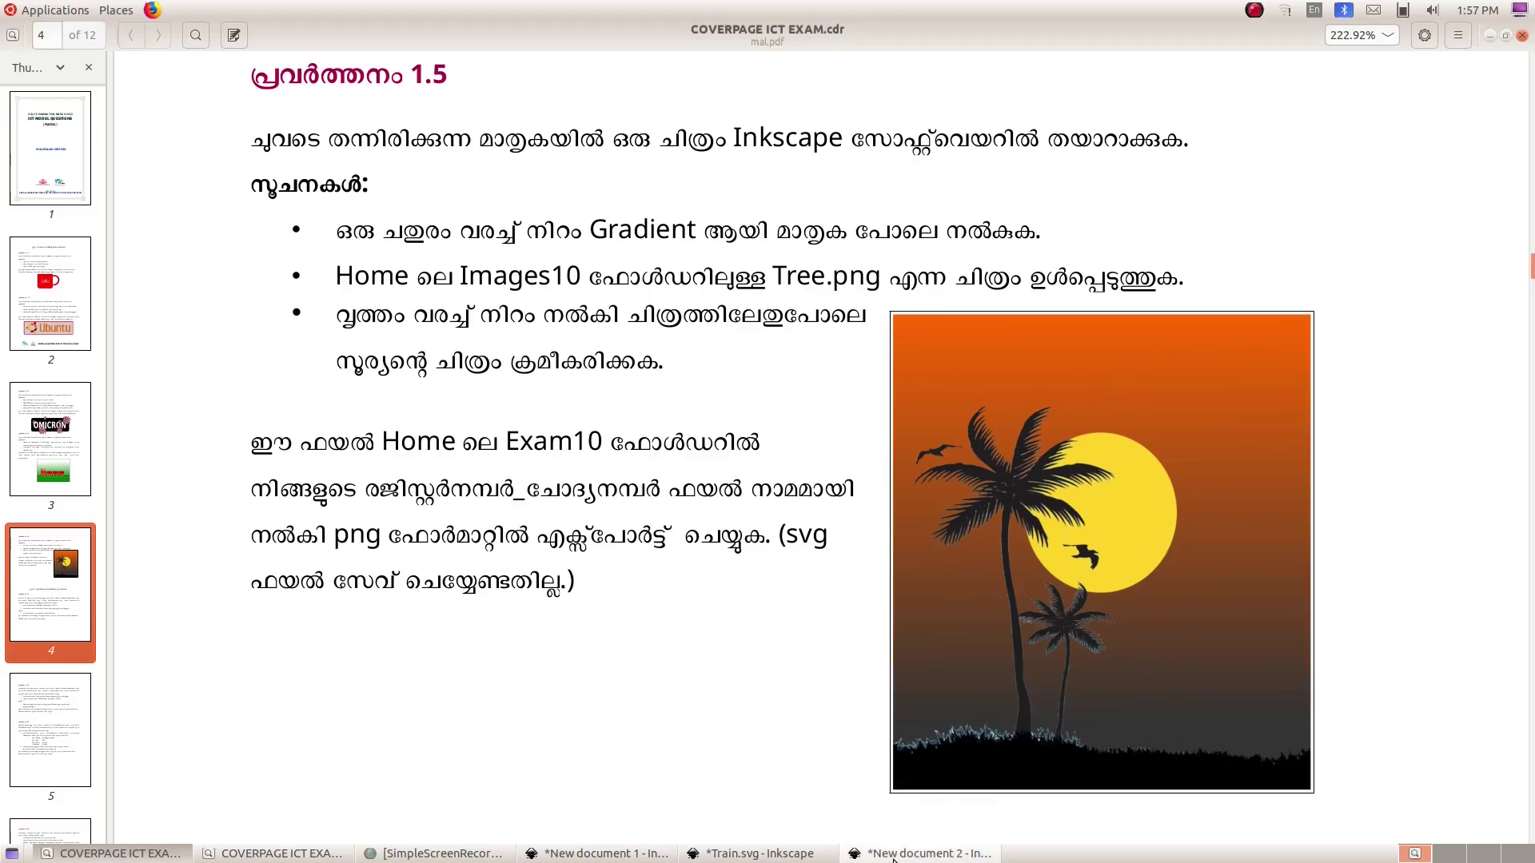
pyautogui.click(920, 853)
pyautogui.moveTo(849, 685); pyautogui.dragTo(927, 687)
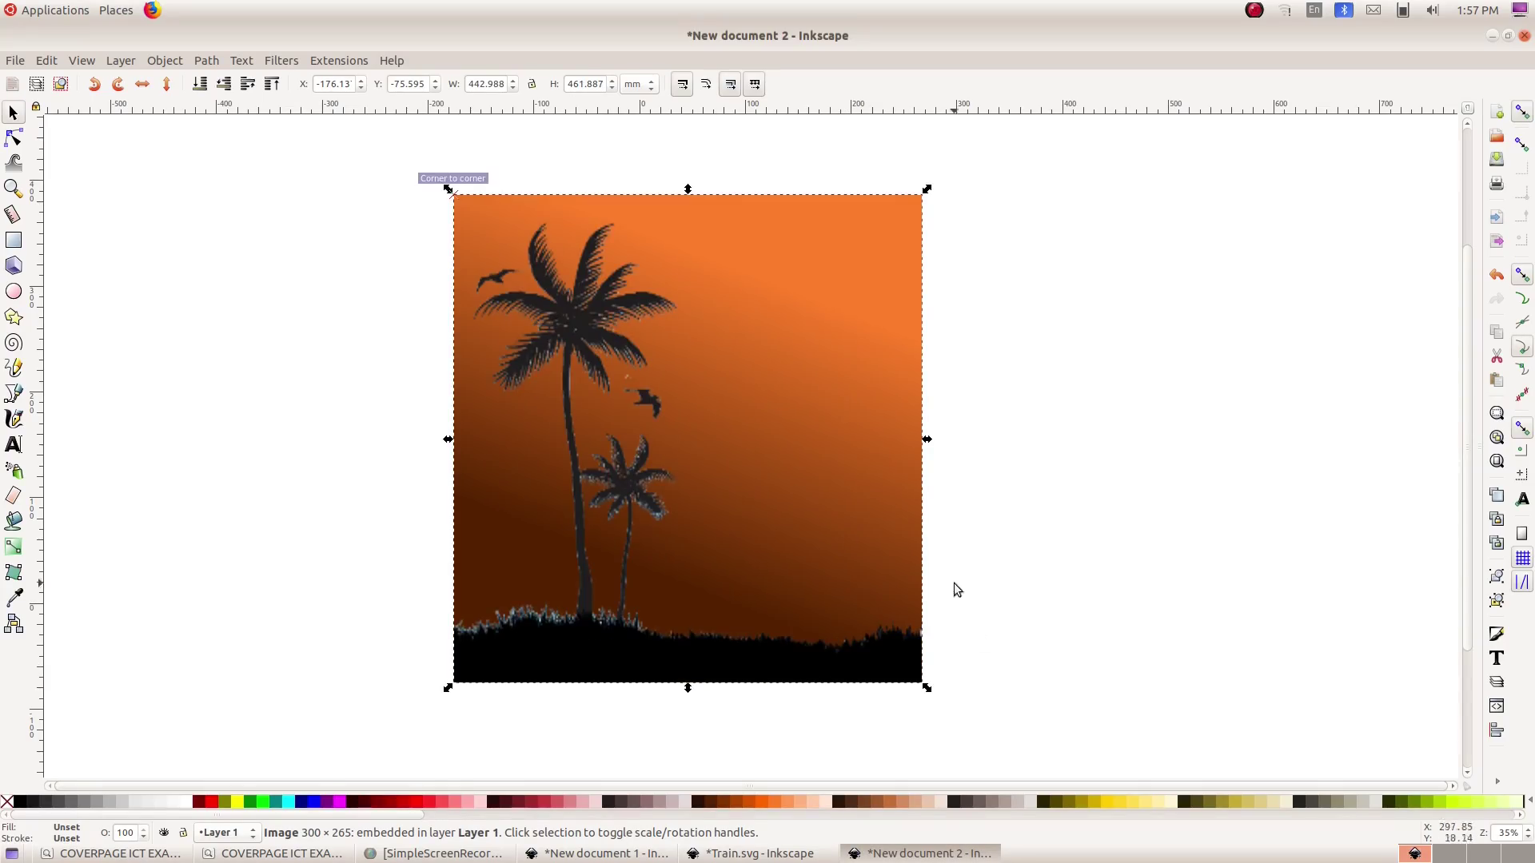
# - Compare the picture with the PDF model and lower the palm image's top edge to a height of about 409 mm
pyautogui.click(192, 852)
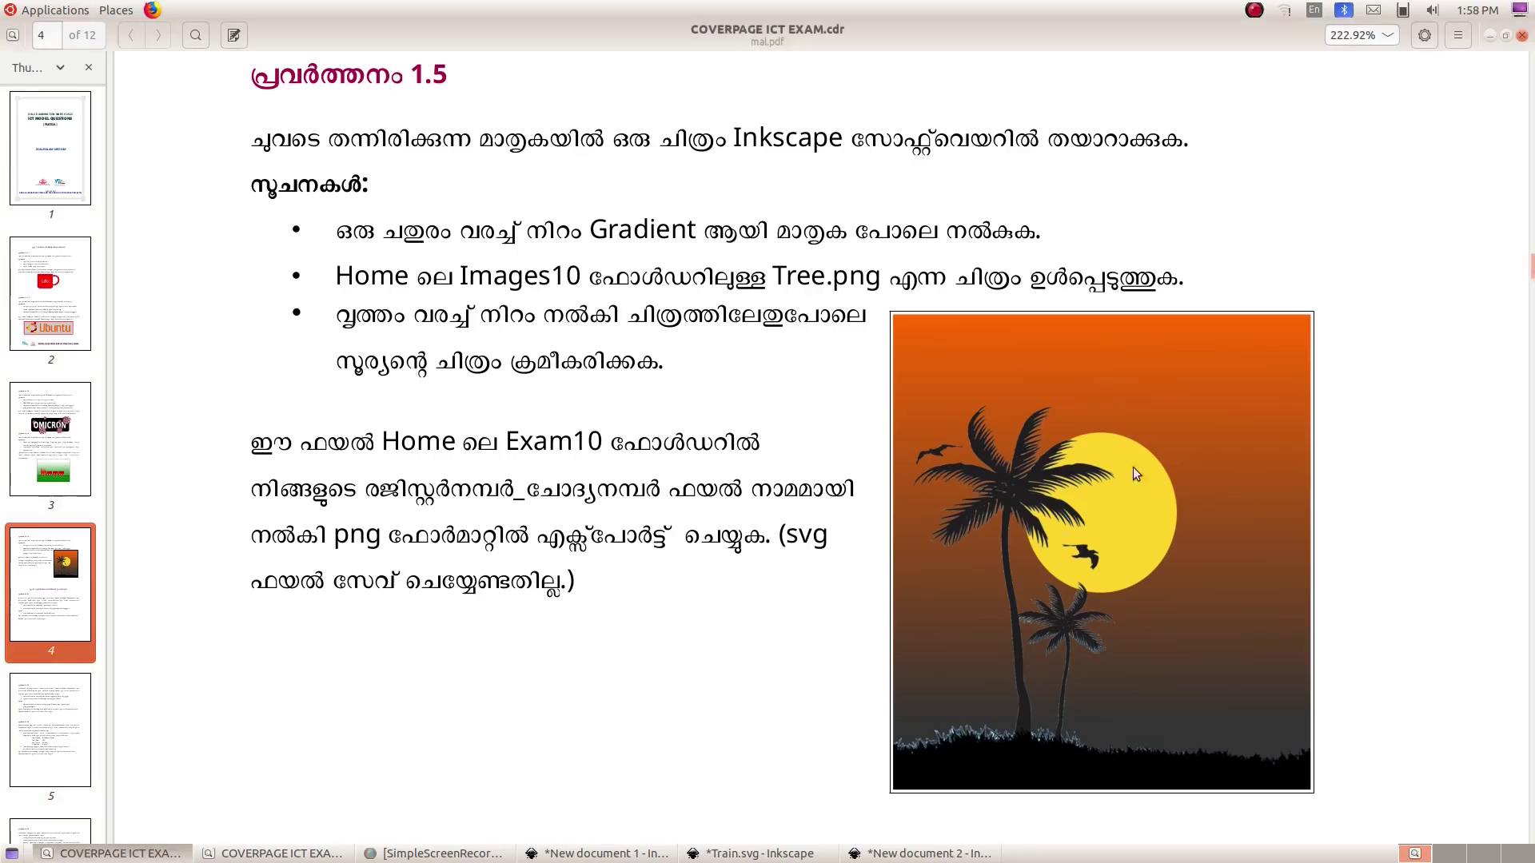
pyautogui.click(920, 854)
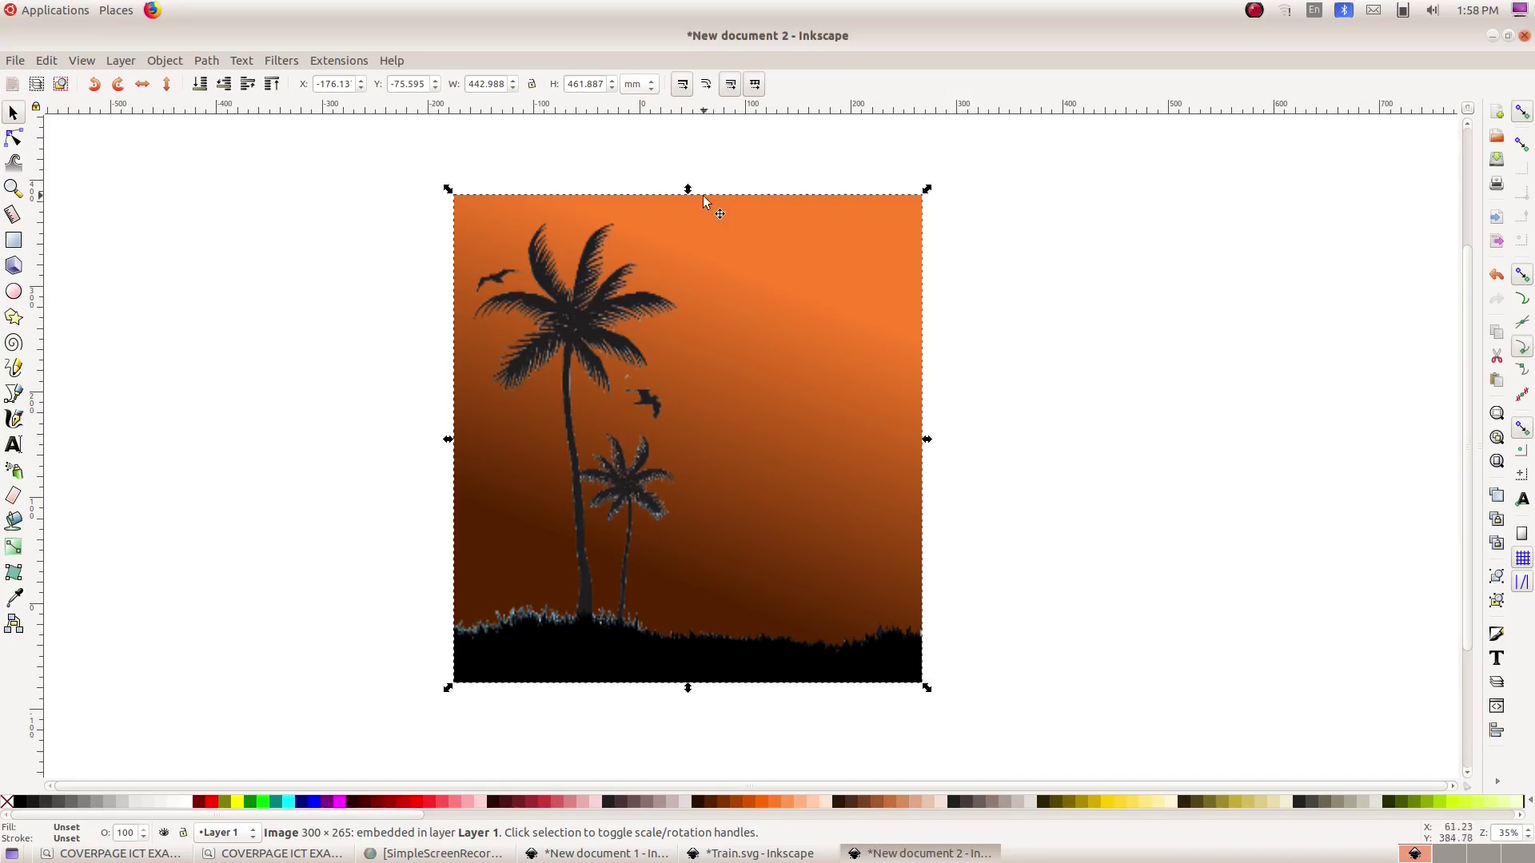
pyautogui.moveTo(689, 189); pyautogui.dragTo(667, 247)
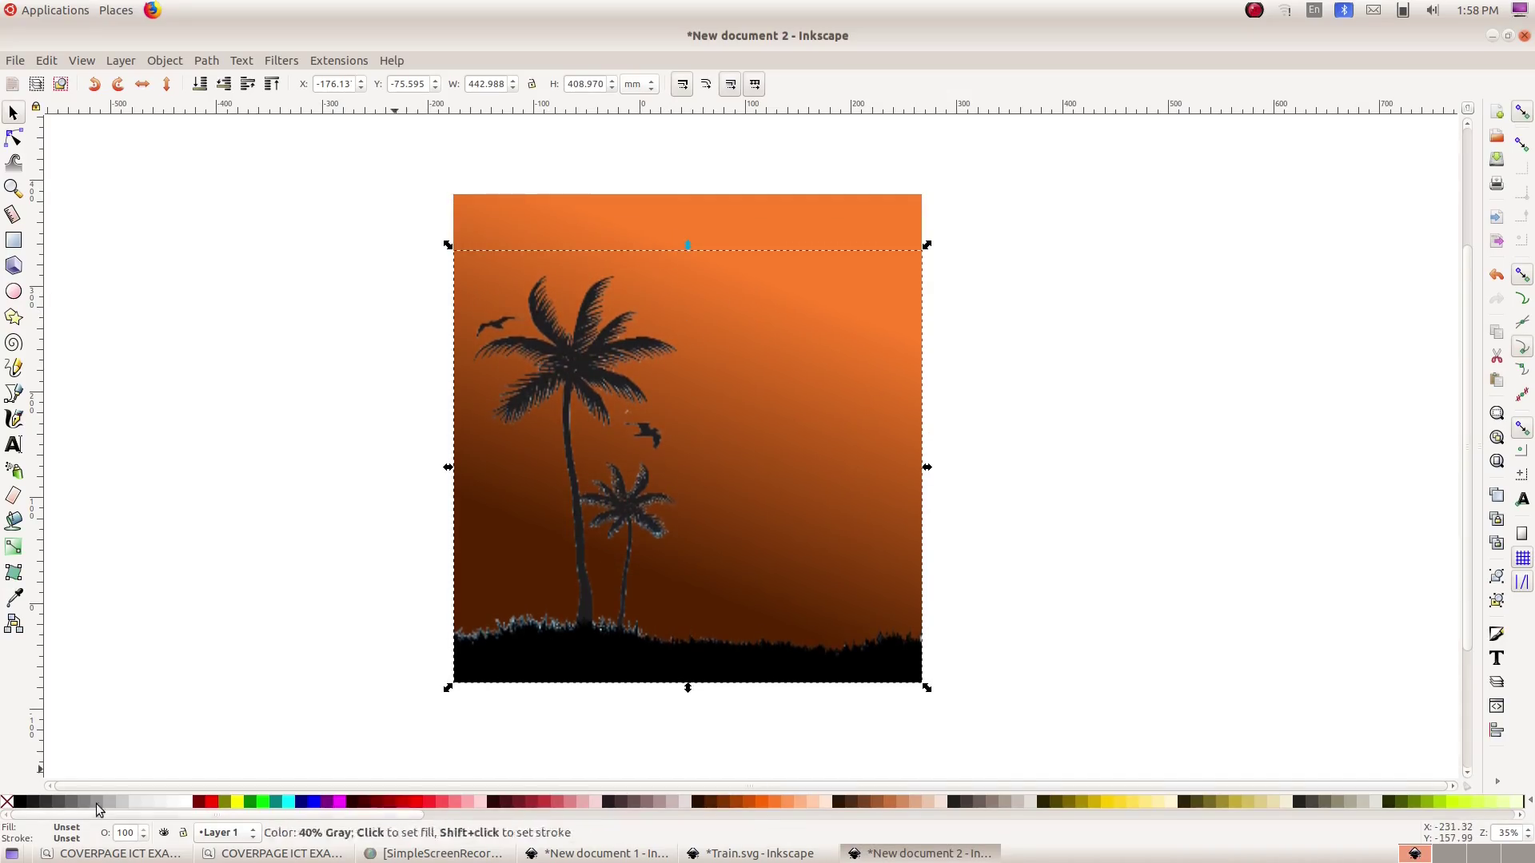
# - Draw a golden yellow ellipse about 91 by 98 mm as the sun and move it onto the large palm's crown
pyautogui.click(16, 293)
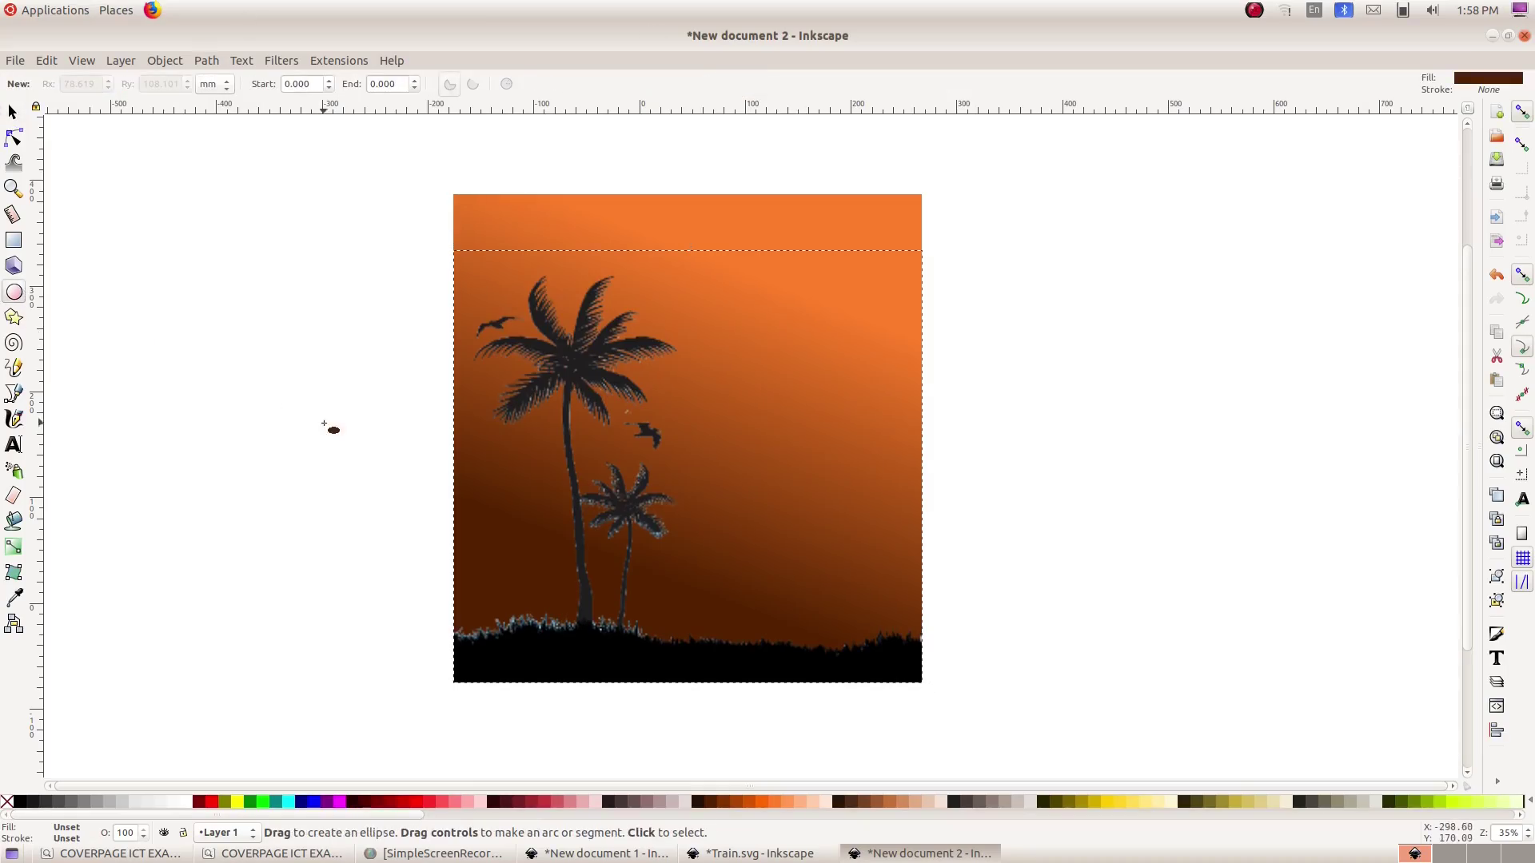
pyautogui.moveTo(223, 390); pyautogui.dragTo(321, 493)
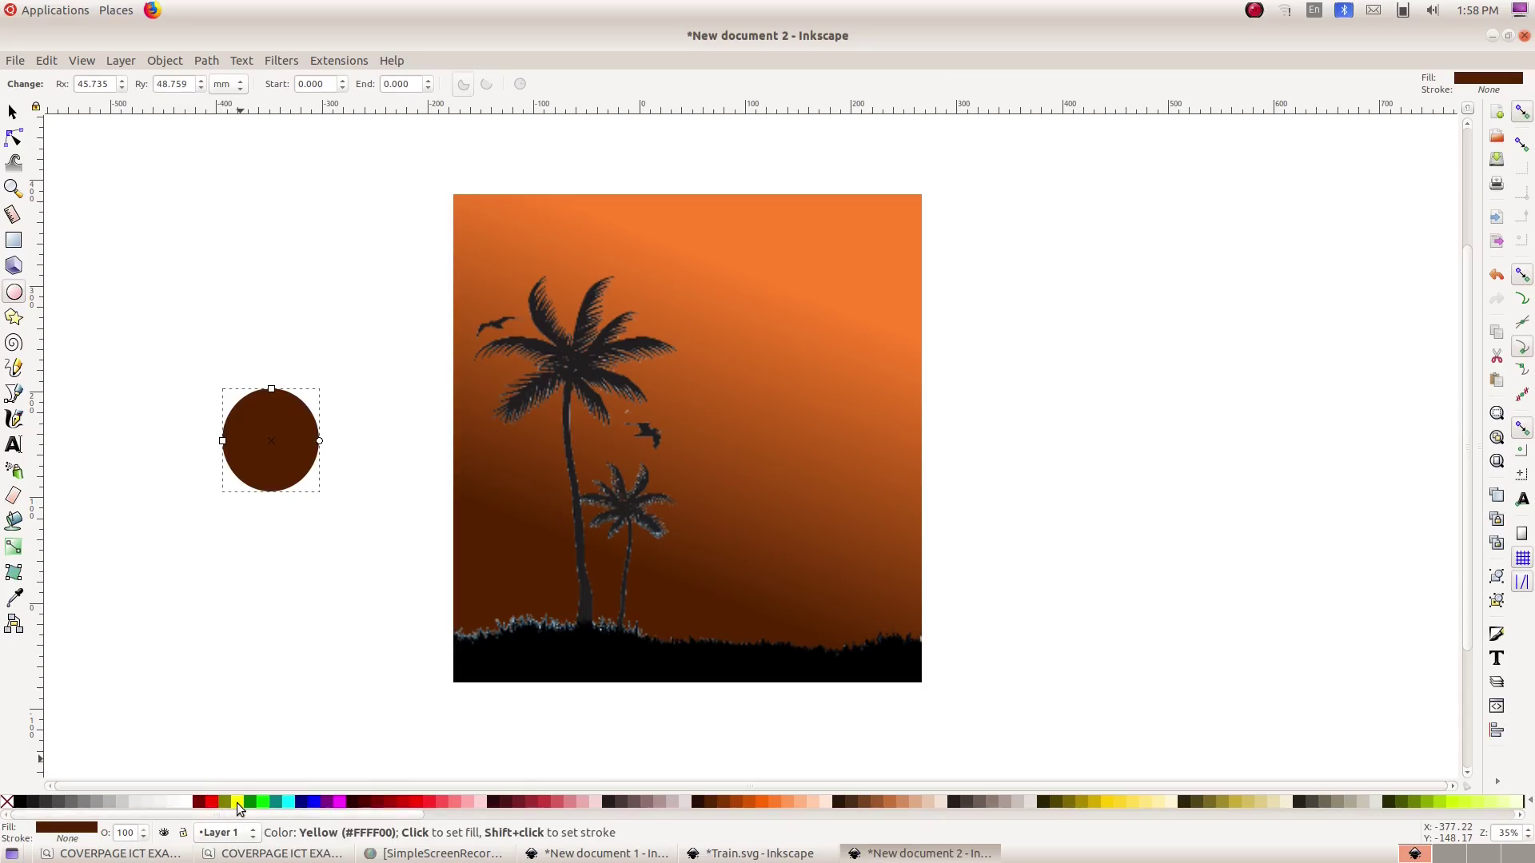
pyautogui.click(238, 802)
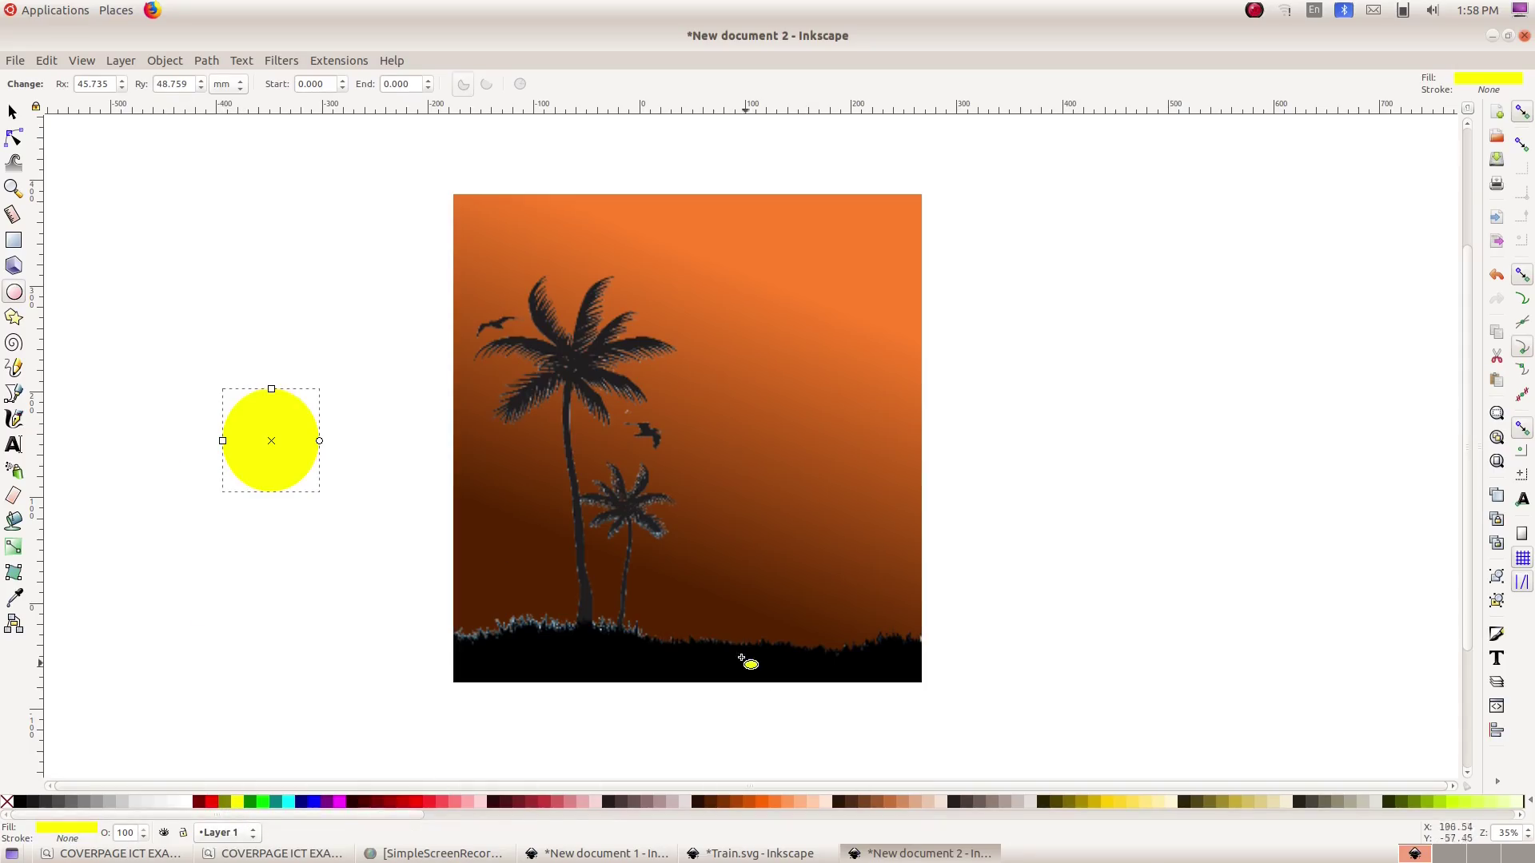
pyautogui.click(1109, 802)
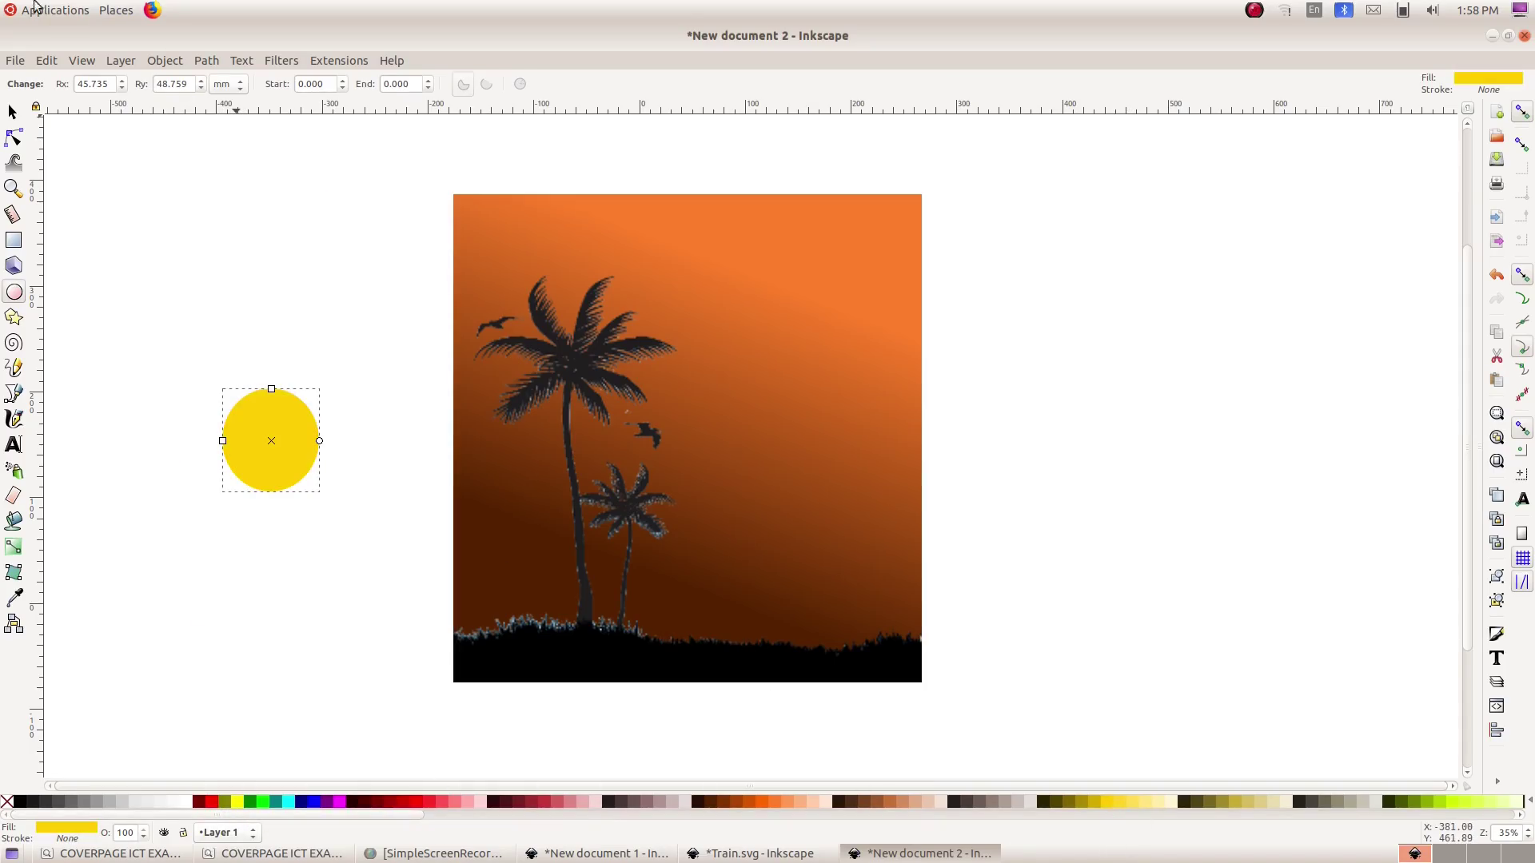
pyautogui.click(13, 112)
pyautogui.moveTo(257, 460); pyautogui.dragTo(616, 314)
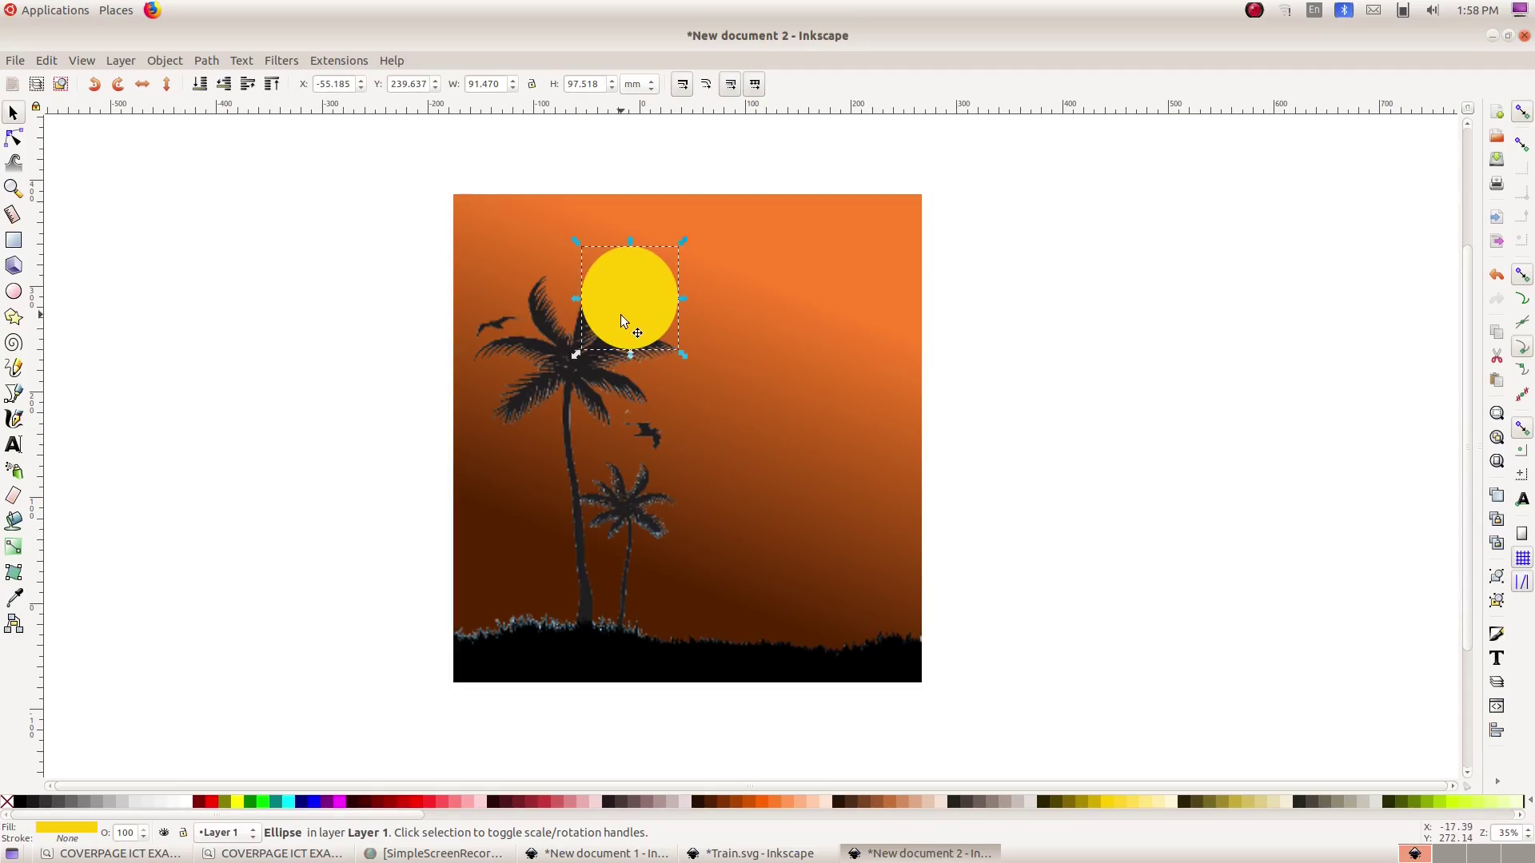
# - Lower the sun one level behind the palm tree image and enlarge it to about 107 by 113 mm
pyautogui.click(164, 60)
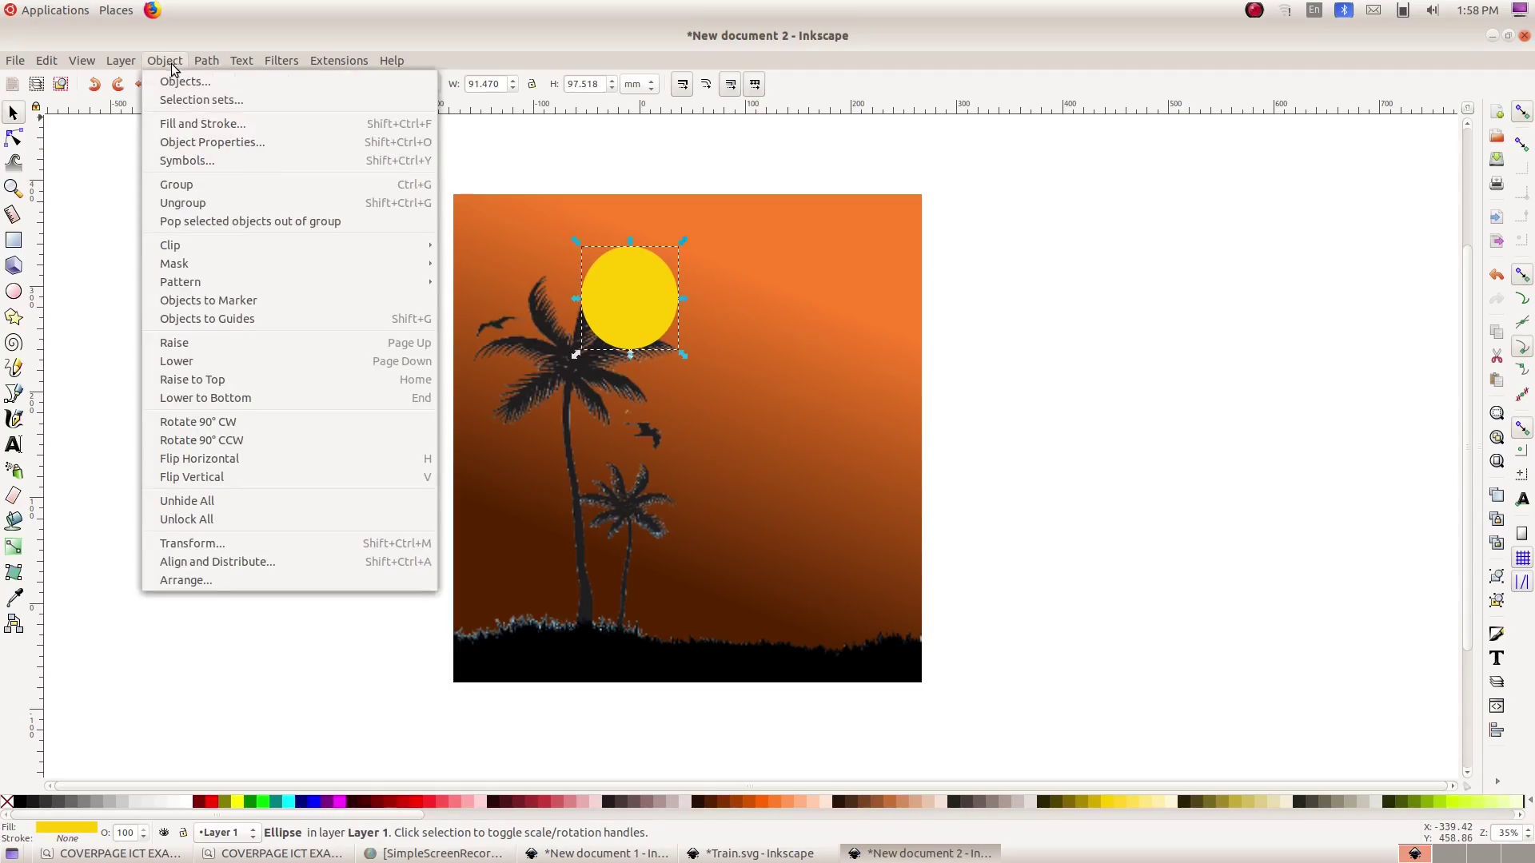
pyautogui.click(204, 355)
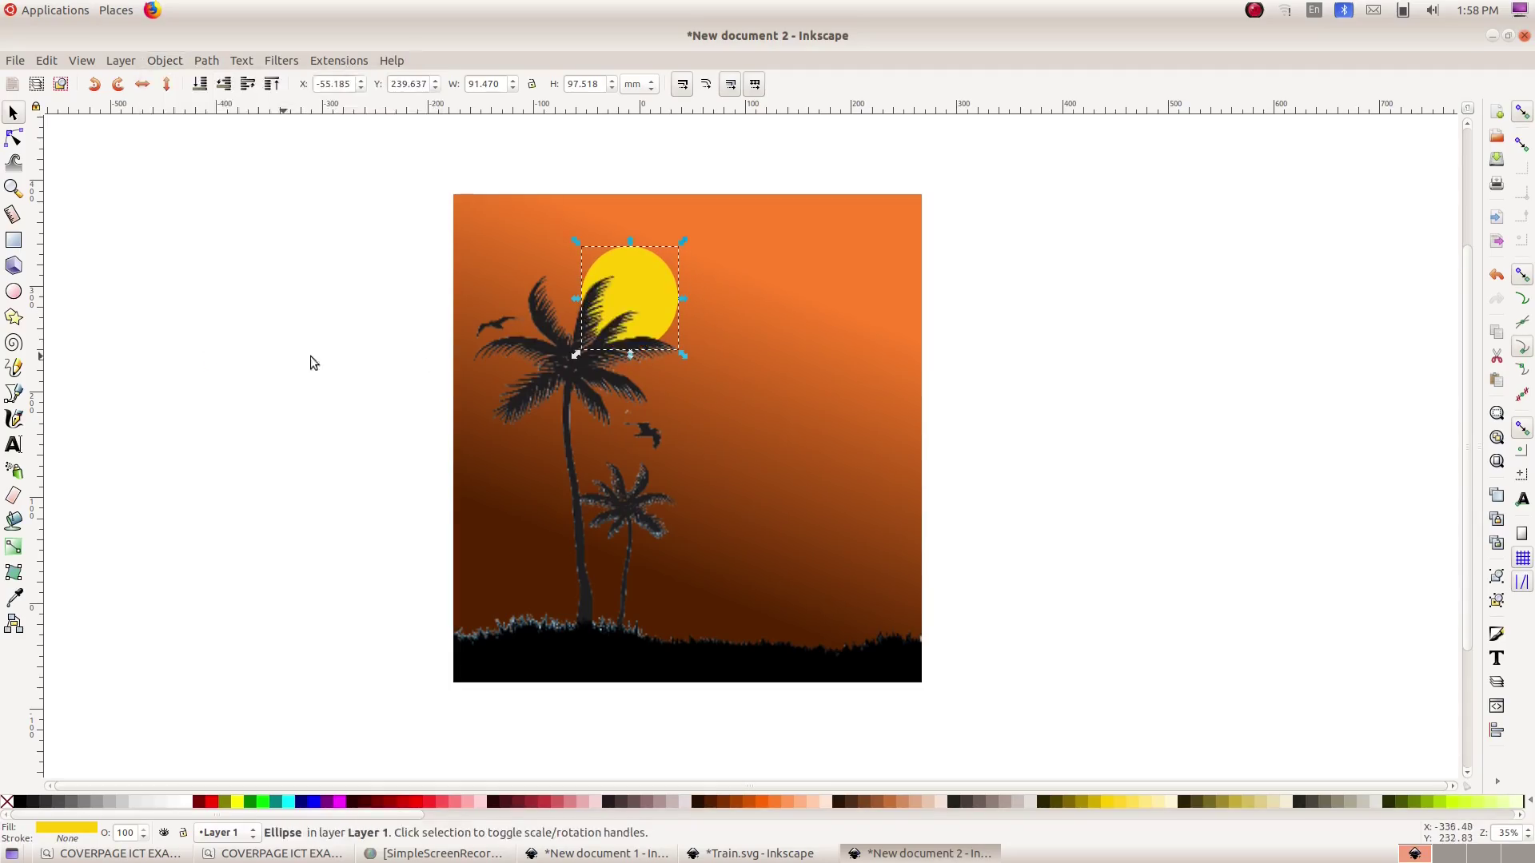
pyautogui.moveTo(684, 354); pyautogui.dragTo(699, 367)
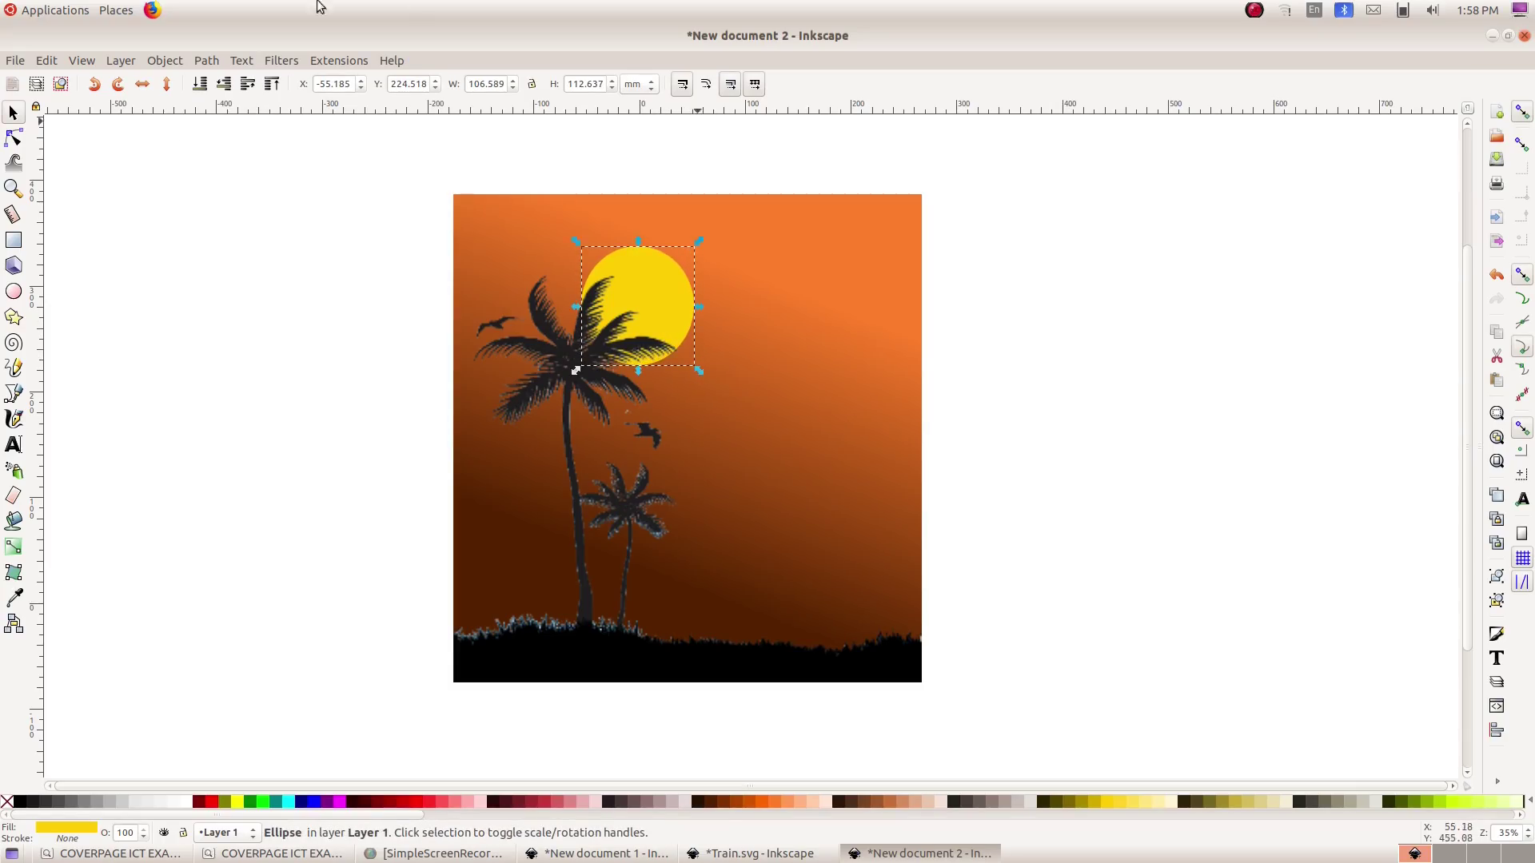
# - Compare with the PDF model, move the sun down beside the large palm's crown and resize it to about 141 by 145 mm
pyautogui.click(112, 853)
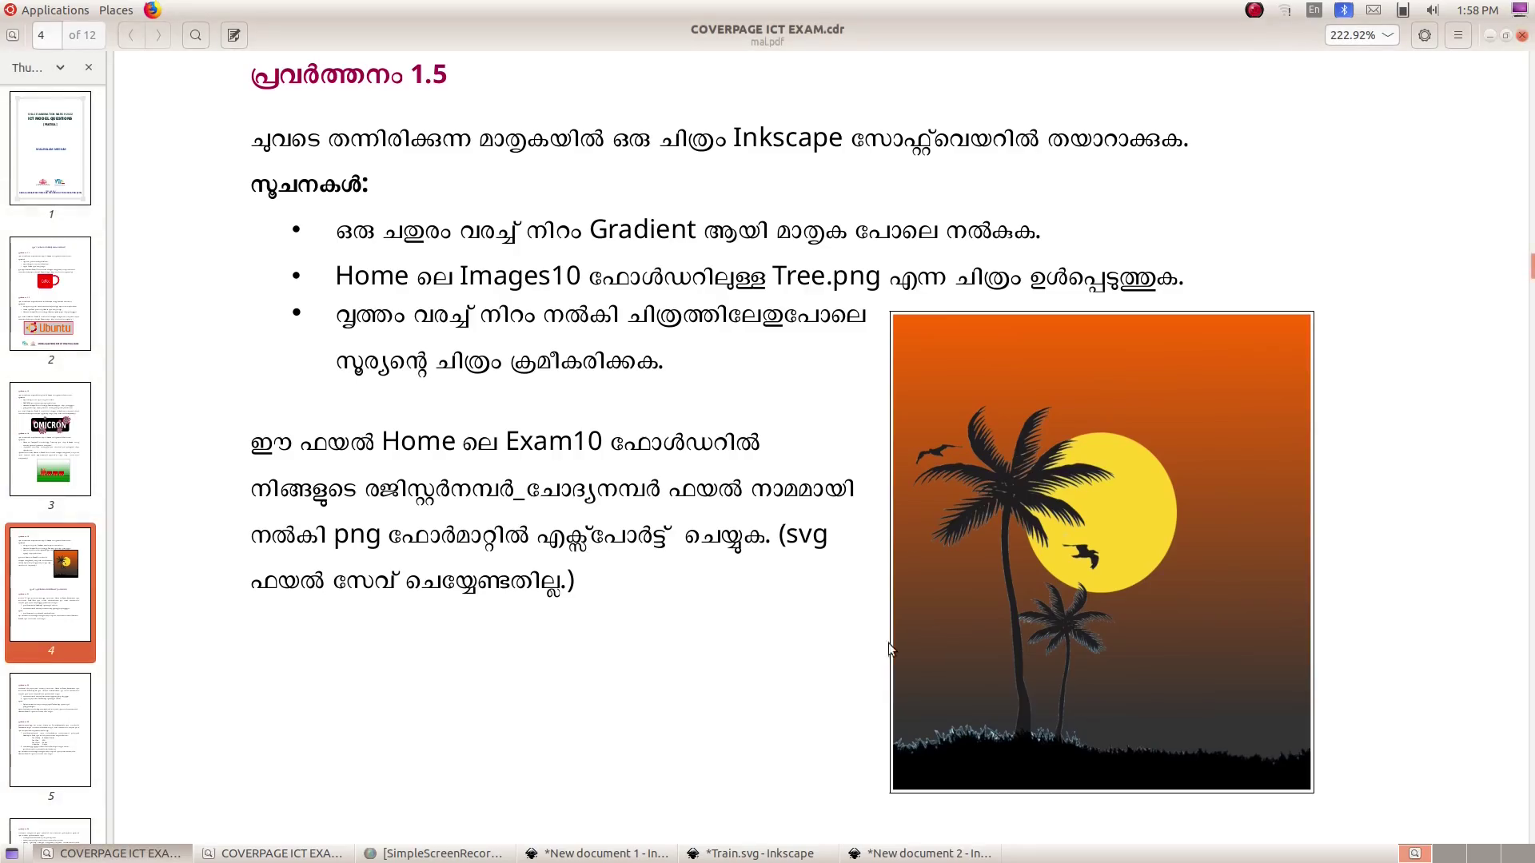
pyautogui.click(928, 853)
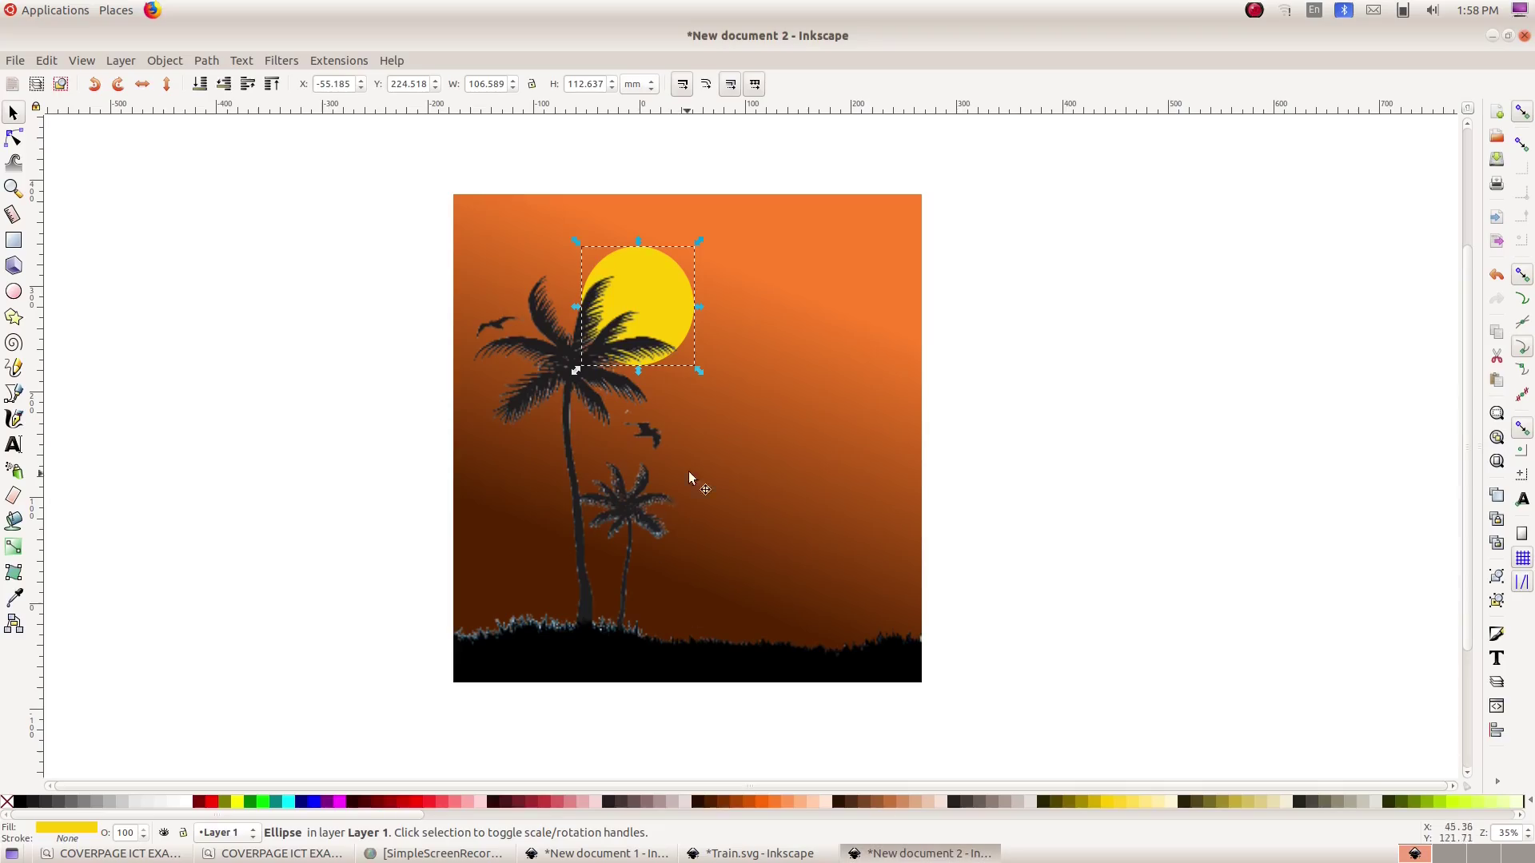
pyautogui.moveTo(673, 313); pyautogui.dragTo(683, 345)
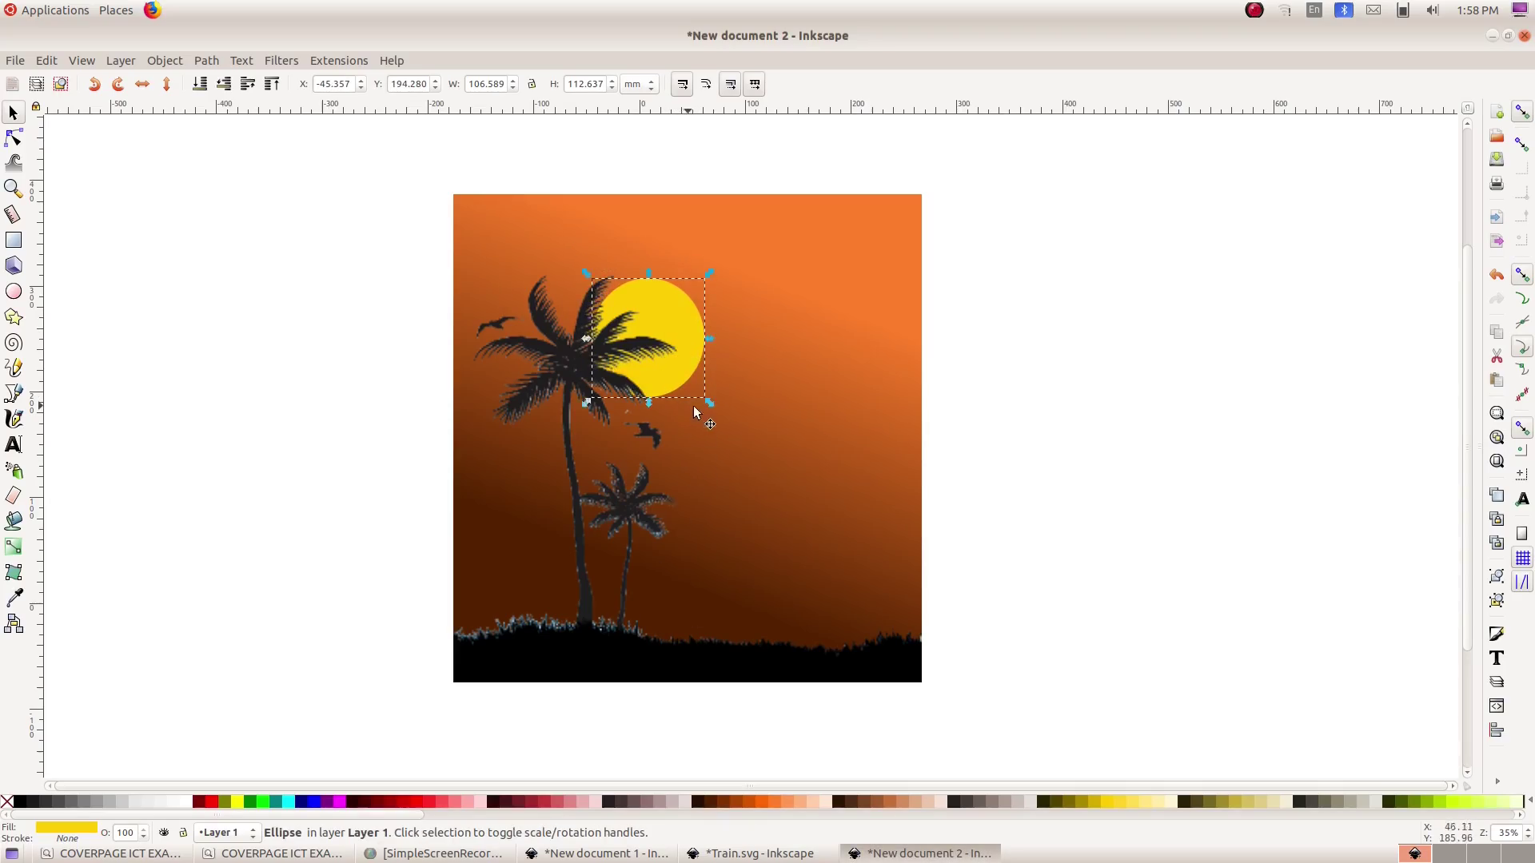
pyautogui.moveTo(712, 401); pyautogui.dragTo(746, 449)
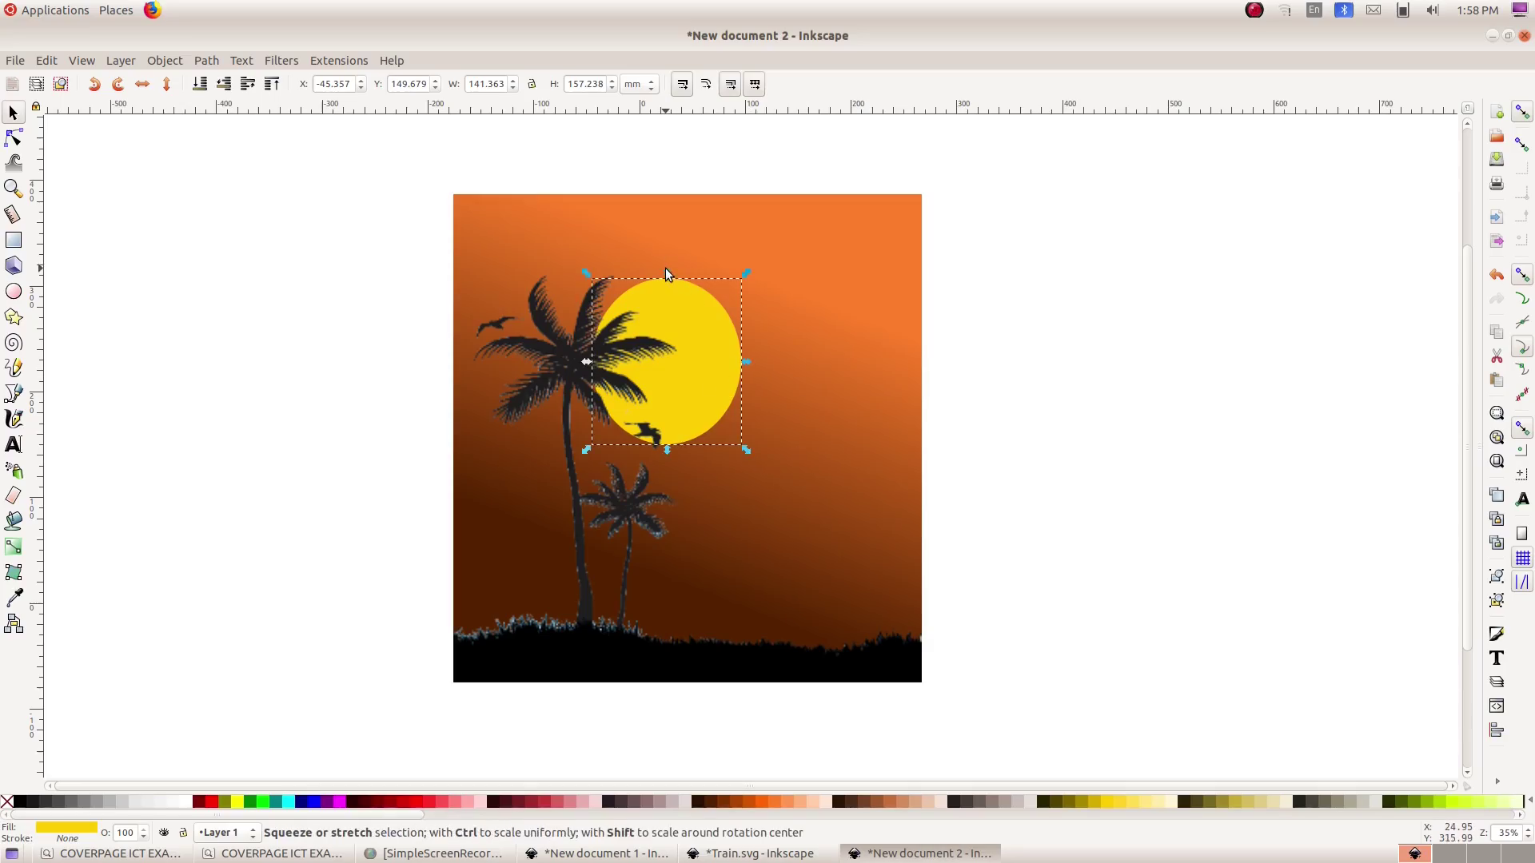
pyautogui.moveTo(665, 267); pyautogui.dragTo(661, 281)
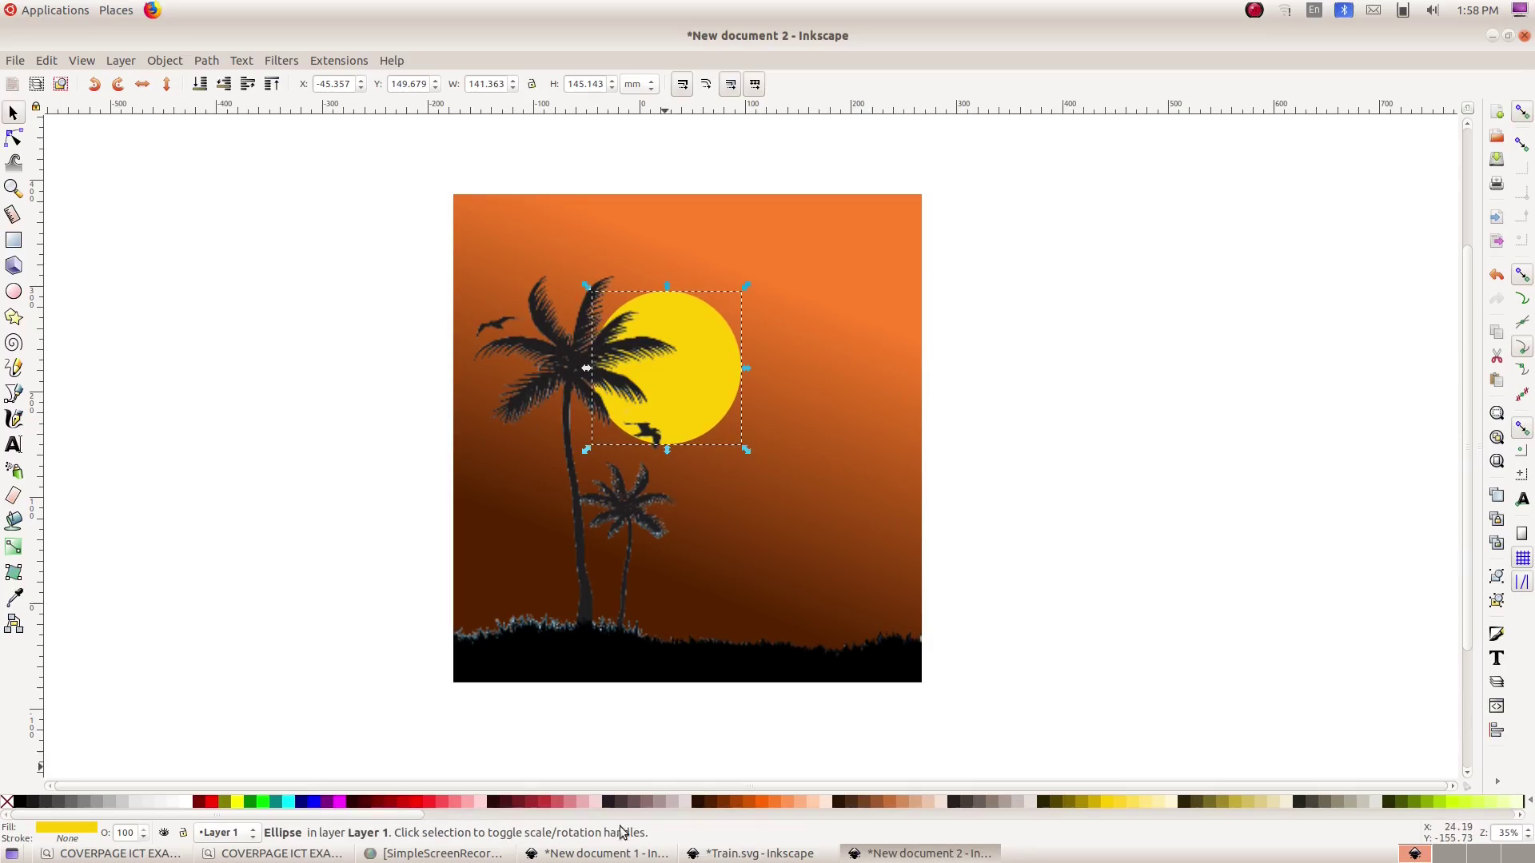
pyautogui.click(112, 853)
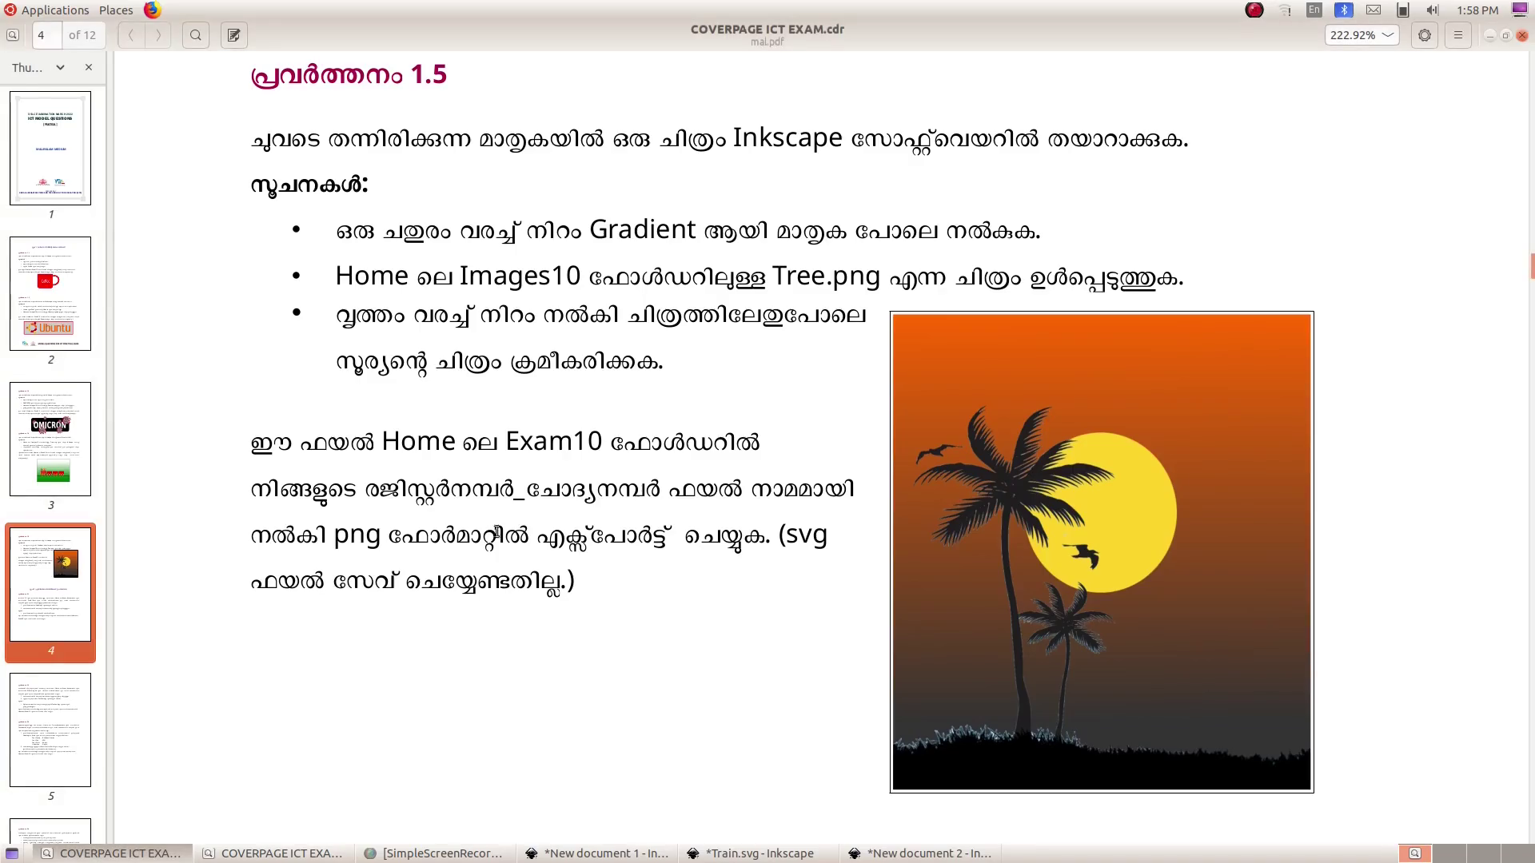
pyautogui.click(919, 853)
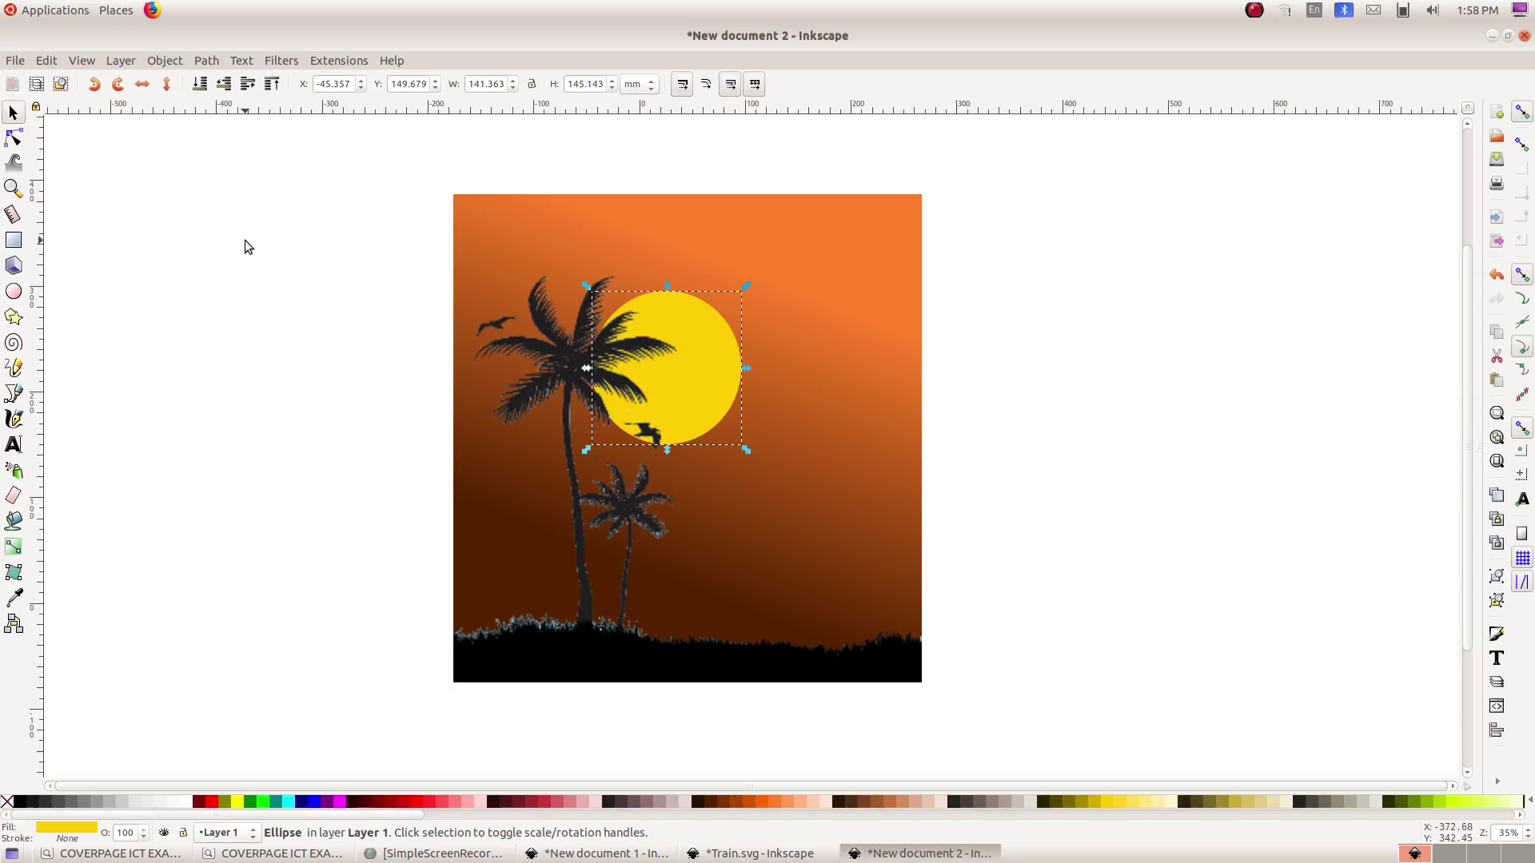
# - Select the gradient rectangle, sun and palm image together and group them
pyautogui.click(291, 163)
pyautogui.moveTo(290, 158); pyautogui.dragTo(1032, 740)
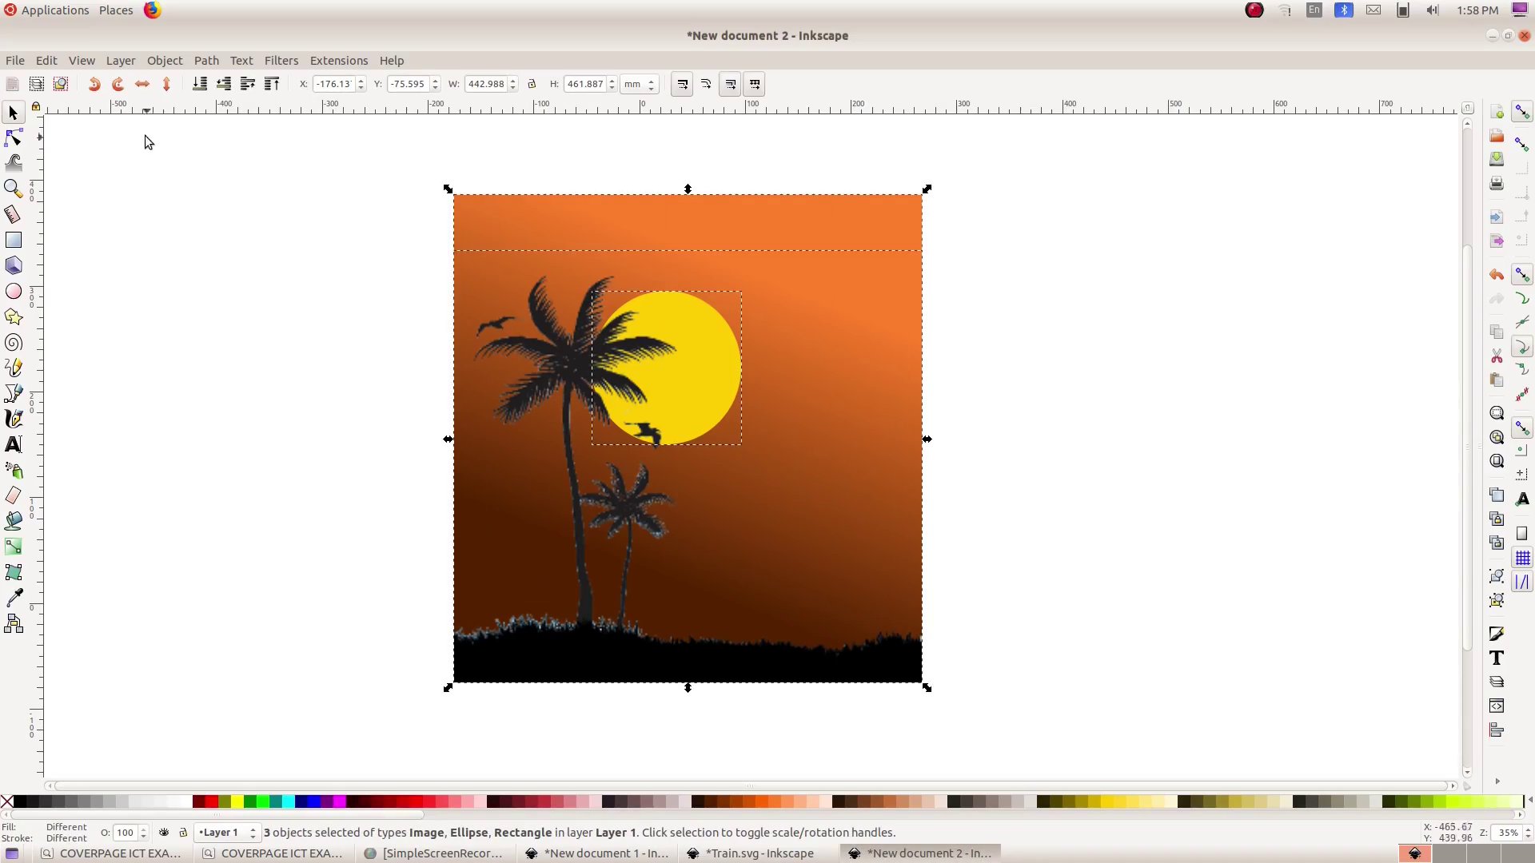
pyautogui.click(165, 60)
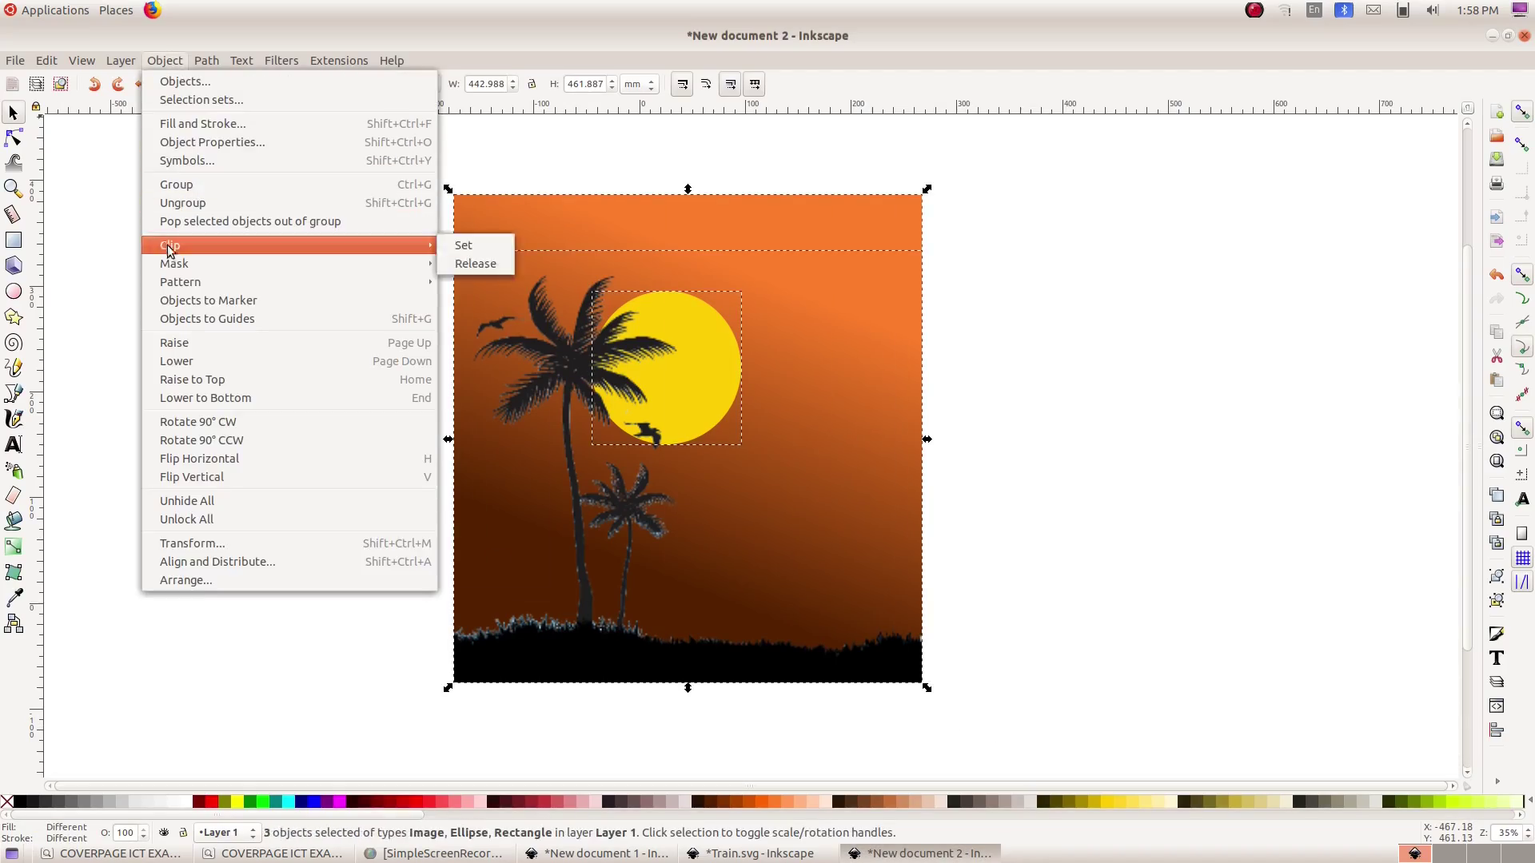
pyautogui.click(185, 186)
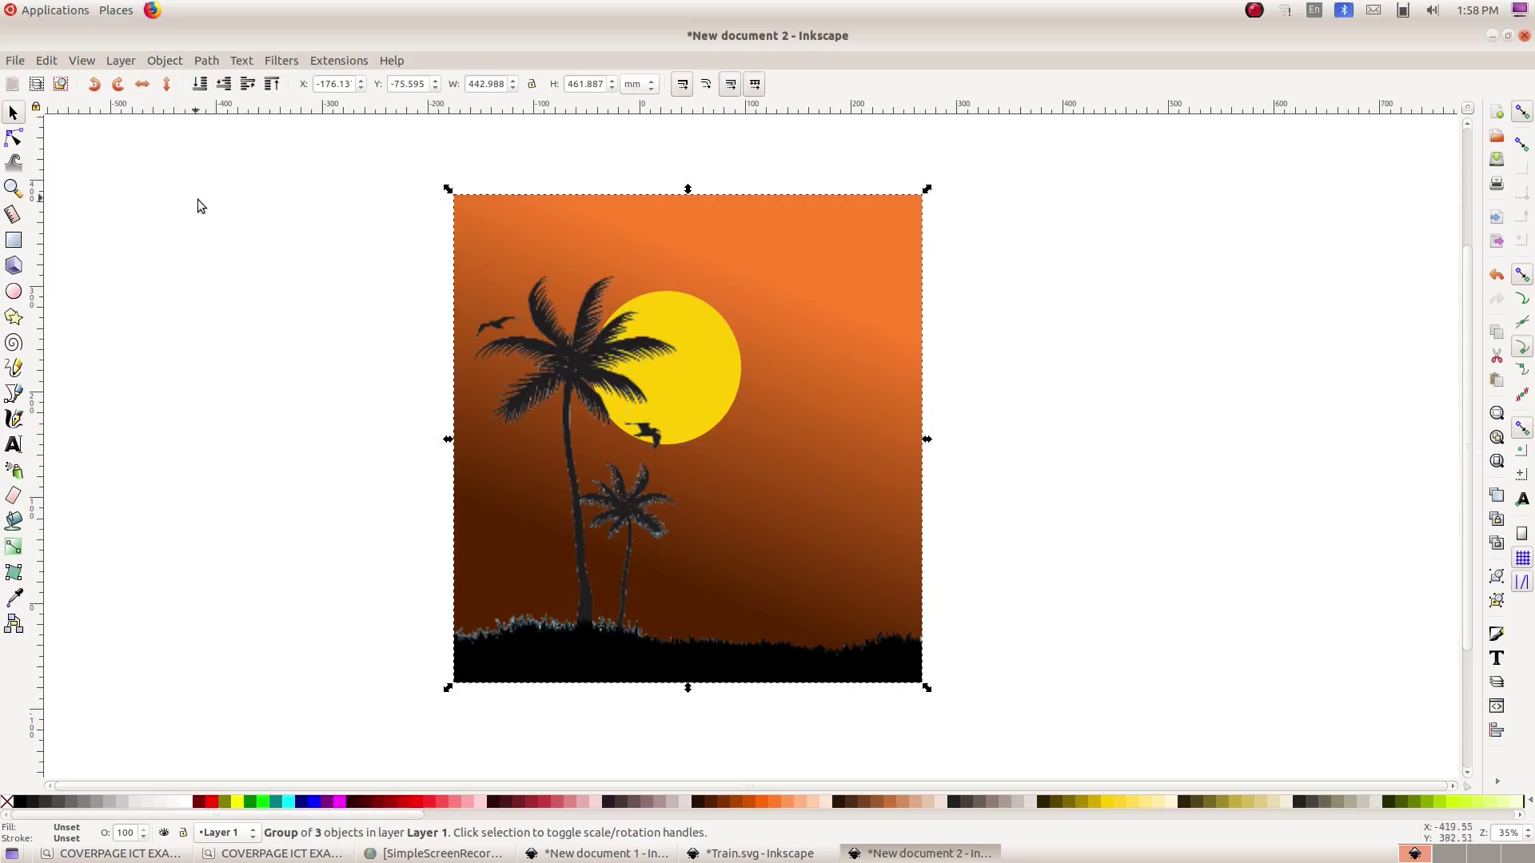
# - Export the grouped picture as a PNG named 765_1 in the Exam10 folder, with Close when complete enabled
pyautogui.click(14, 61)
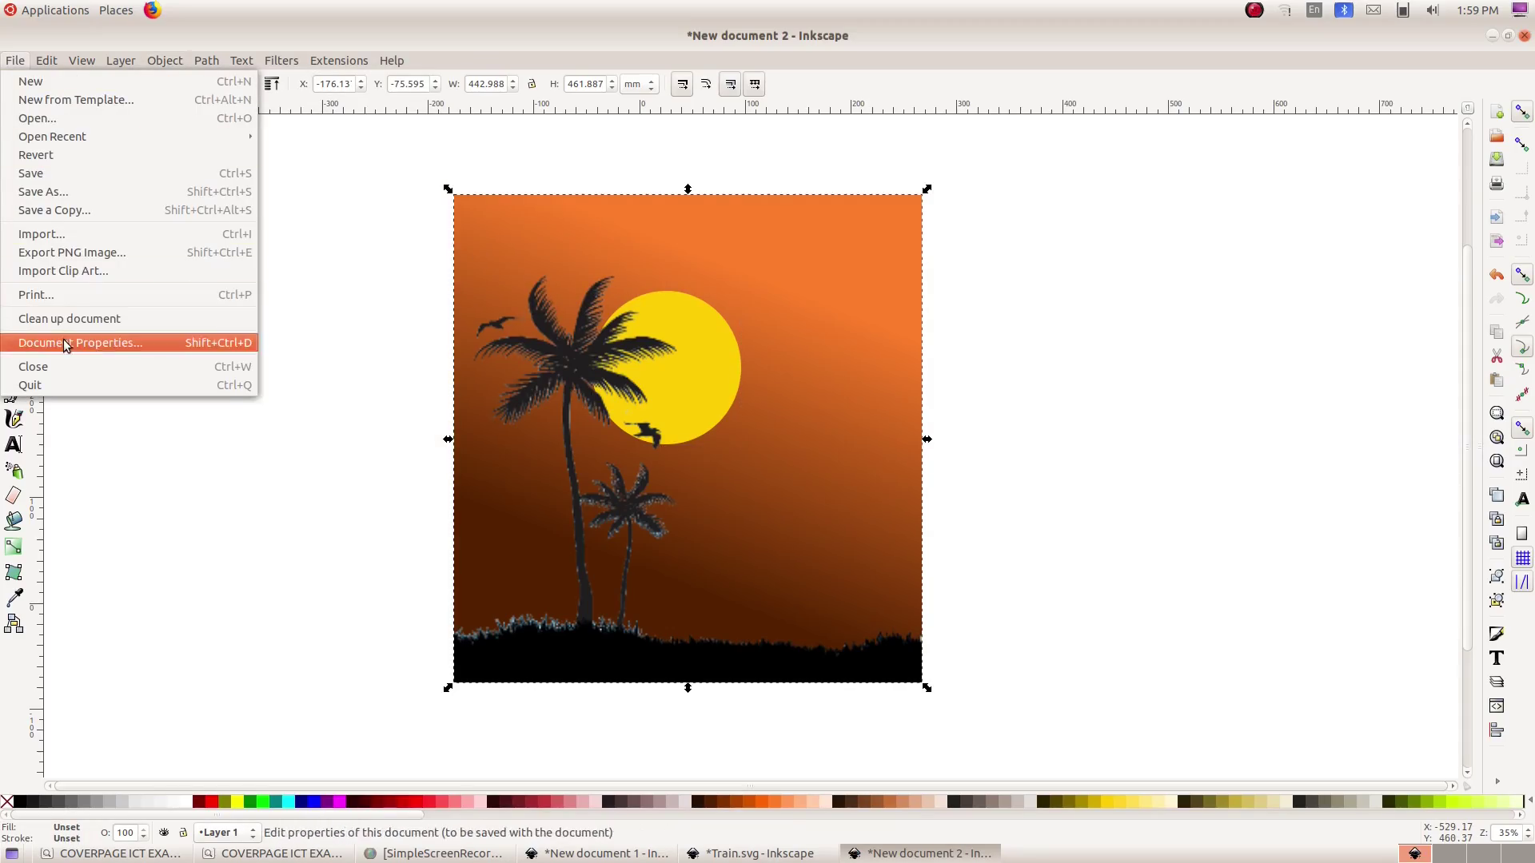
pyautogui.click(73, 253)
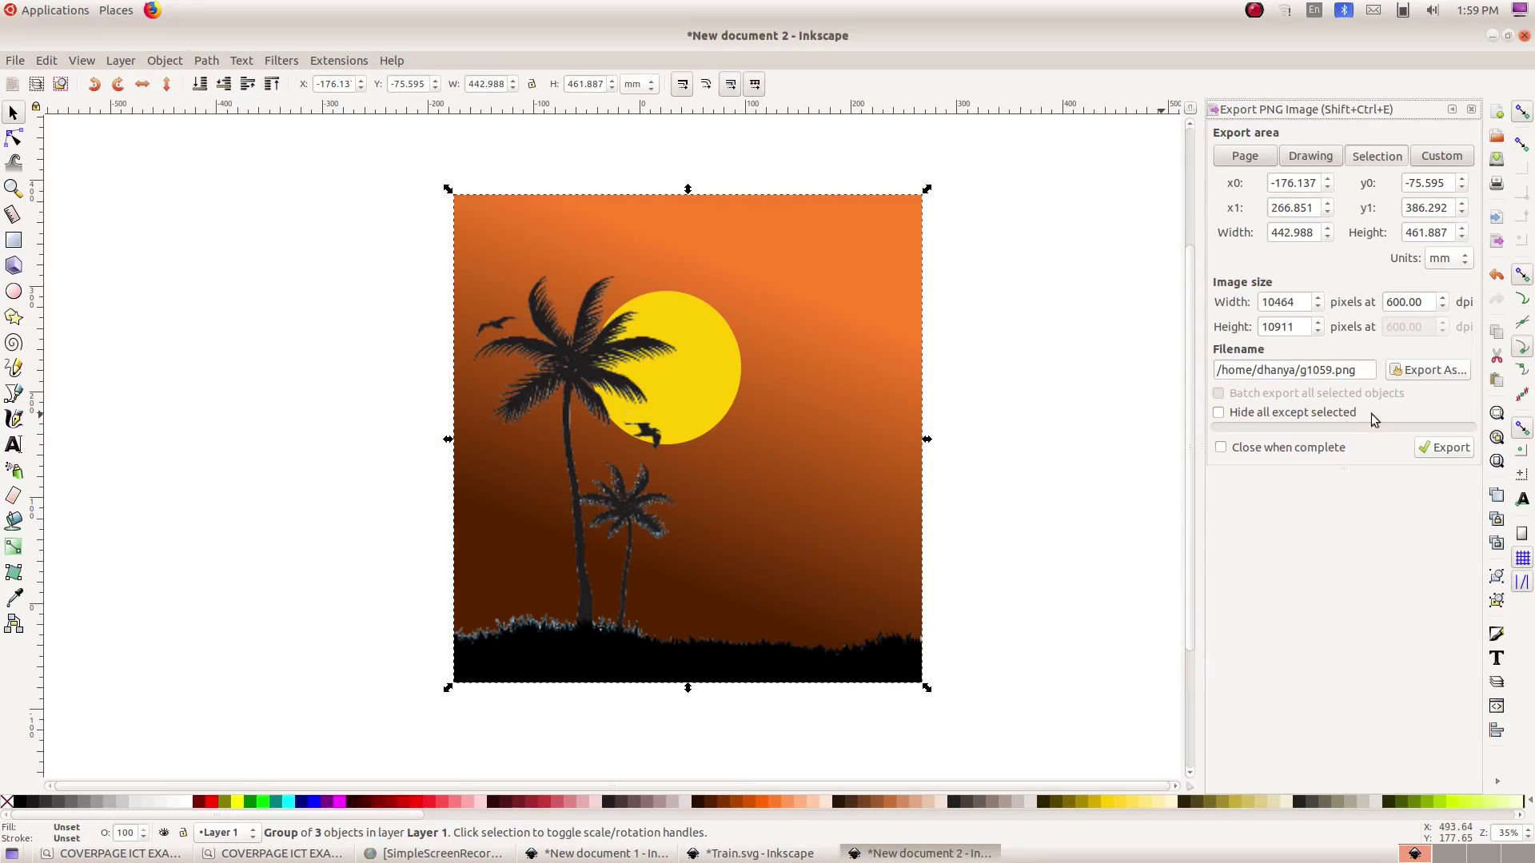
pyautogui.click(1429, 371)
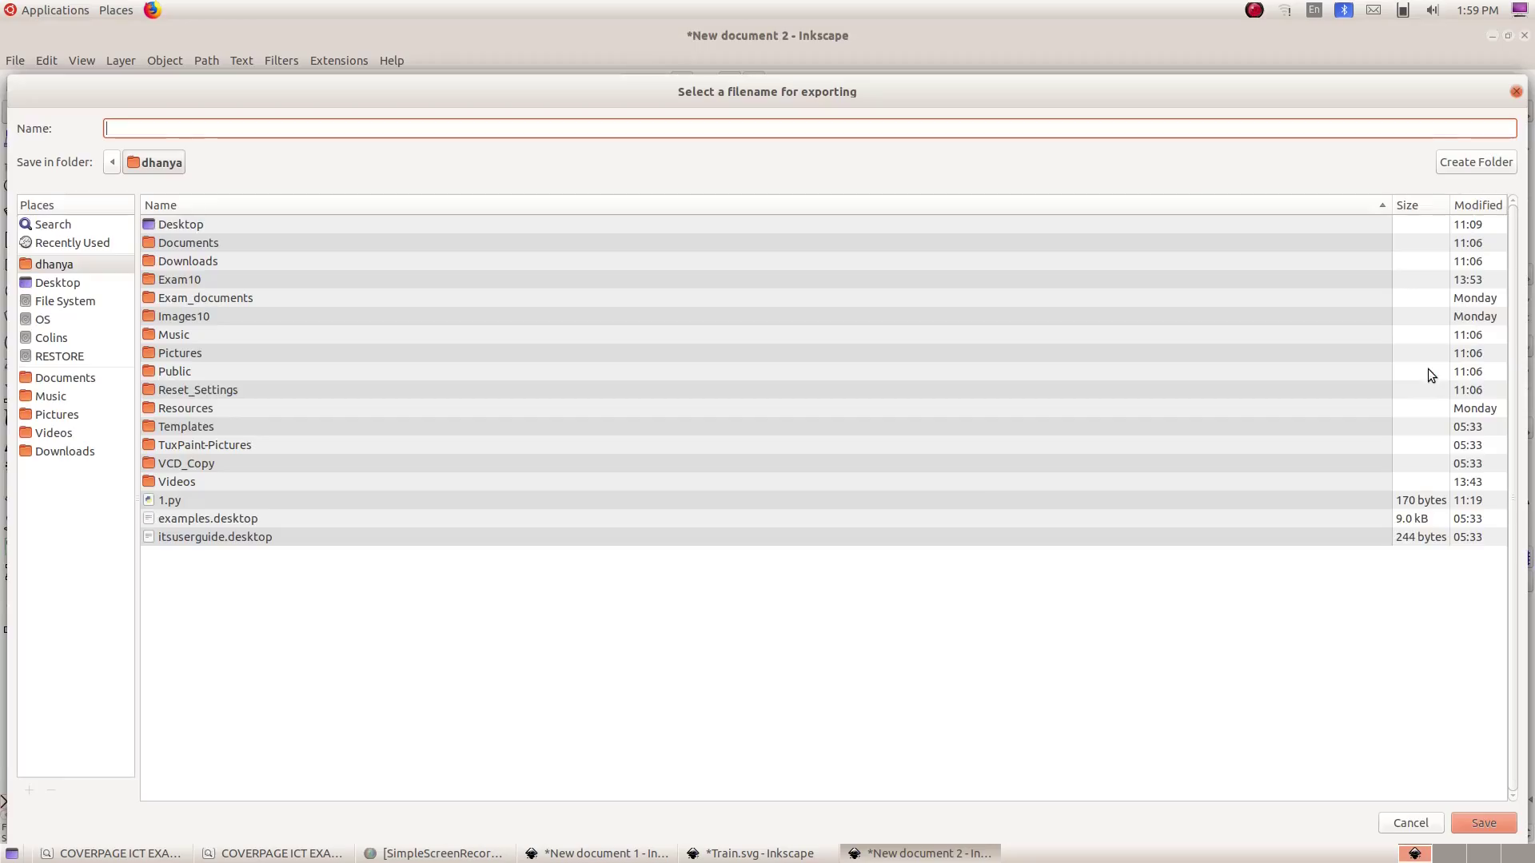
pyautogui.click(50, 263)
pyautogui.doubleClick(231, 272)
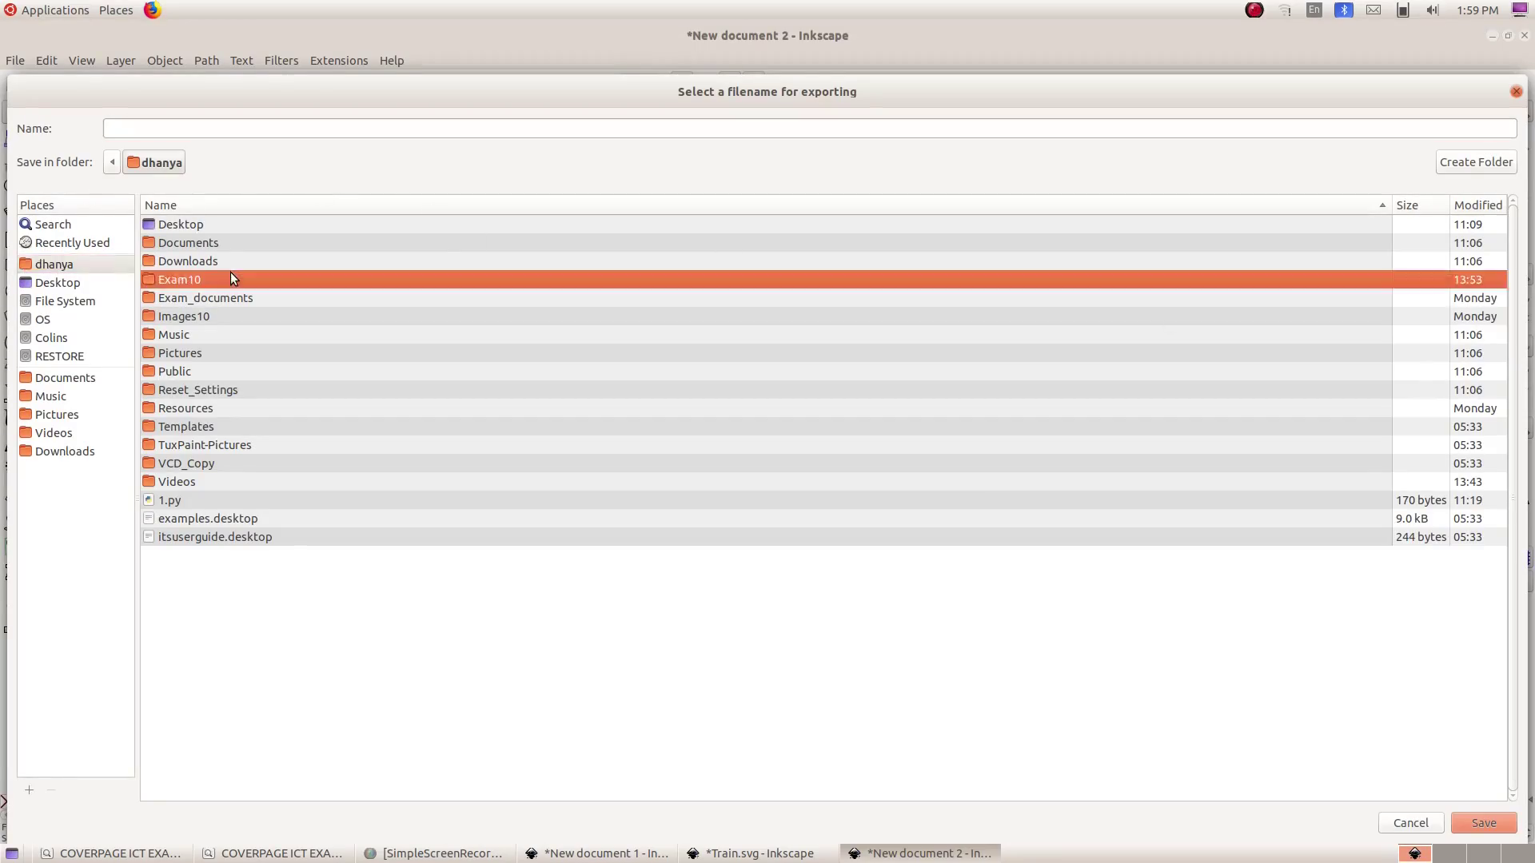
pyautogui.write('765_1')
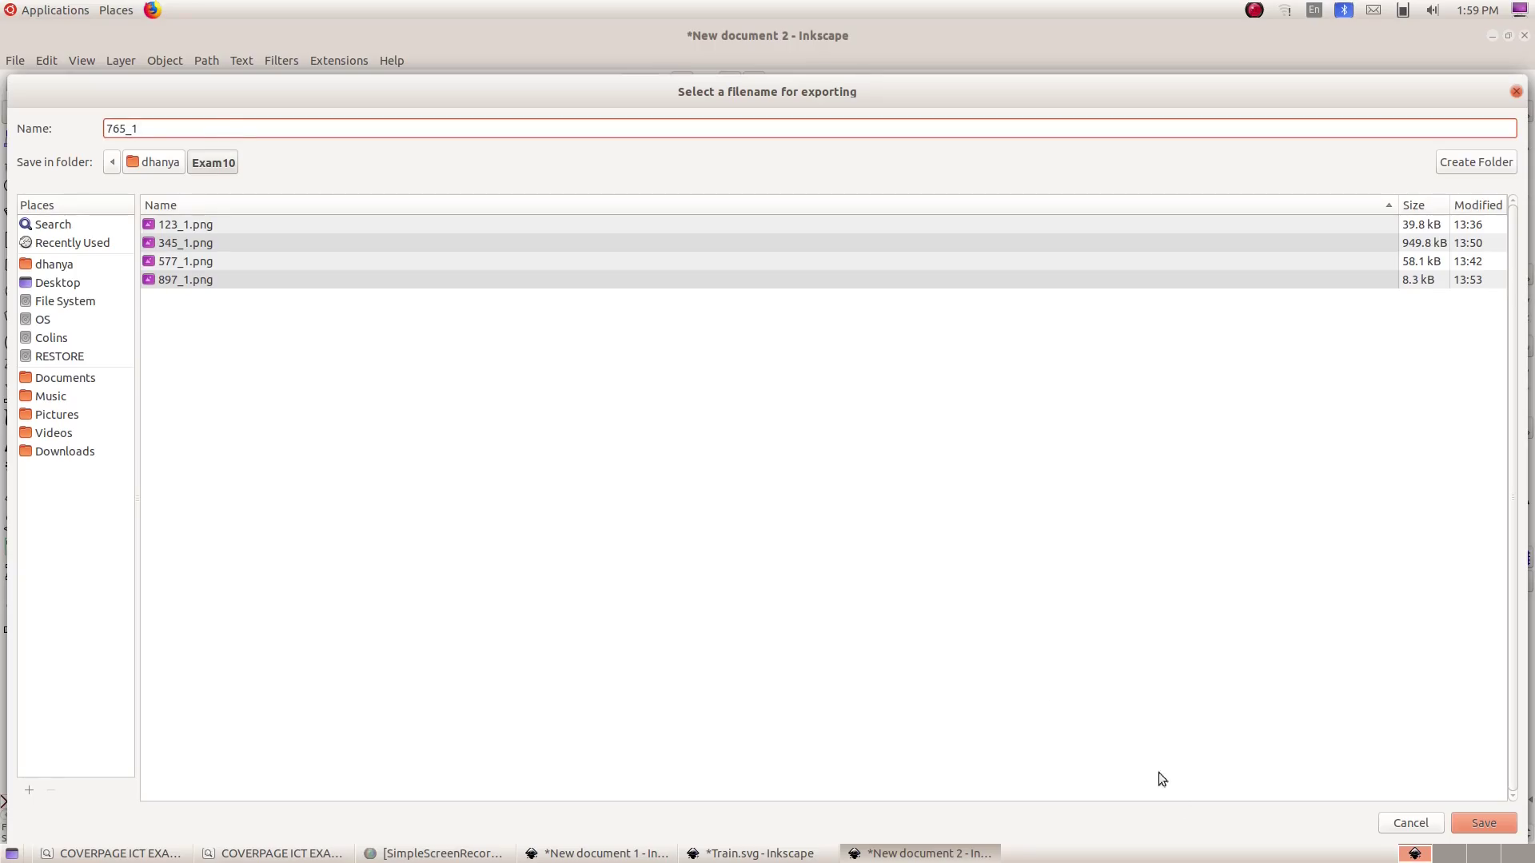
pyautogui.click(1500, 824)
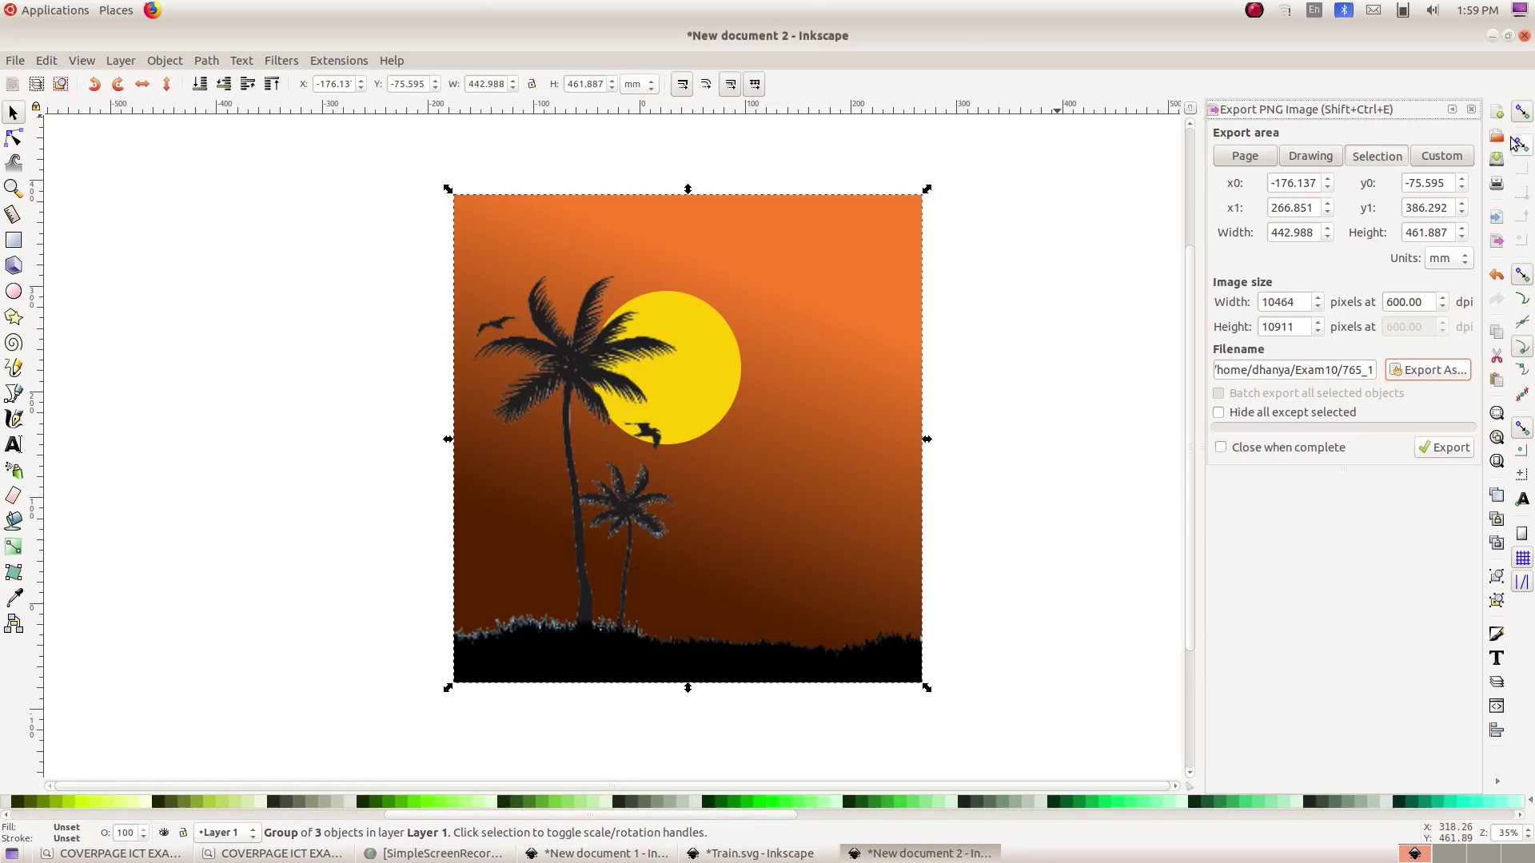
pyautogui.click(1266, 453)
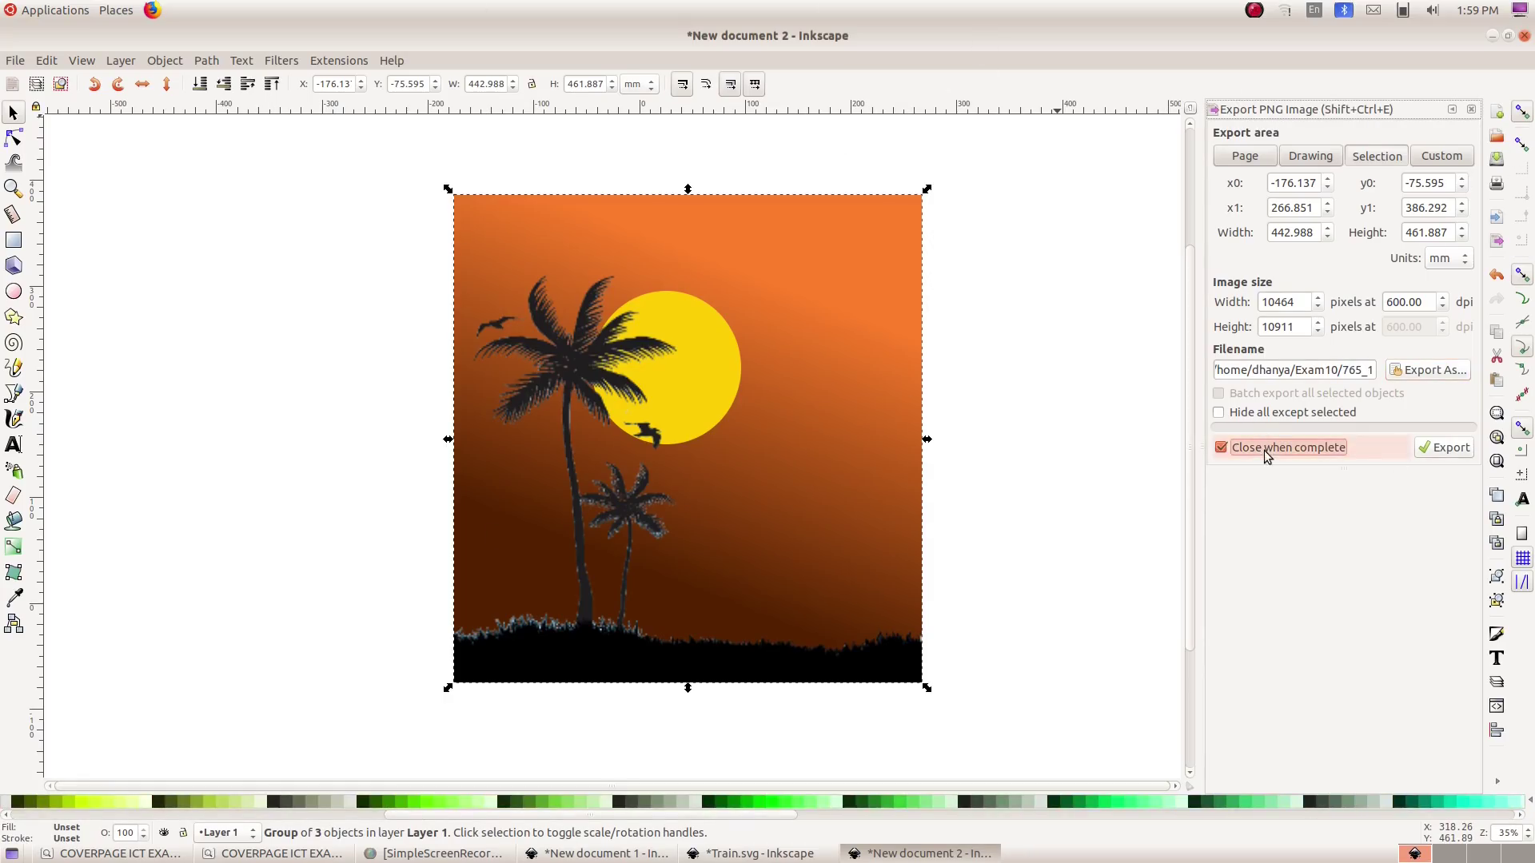
pyautogui.click(1444, 448)
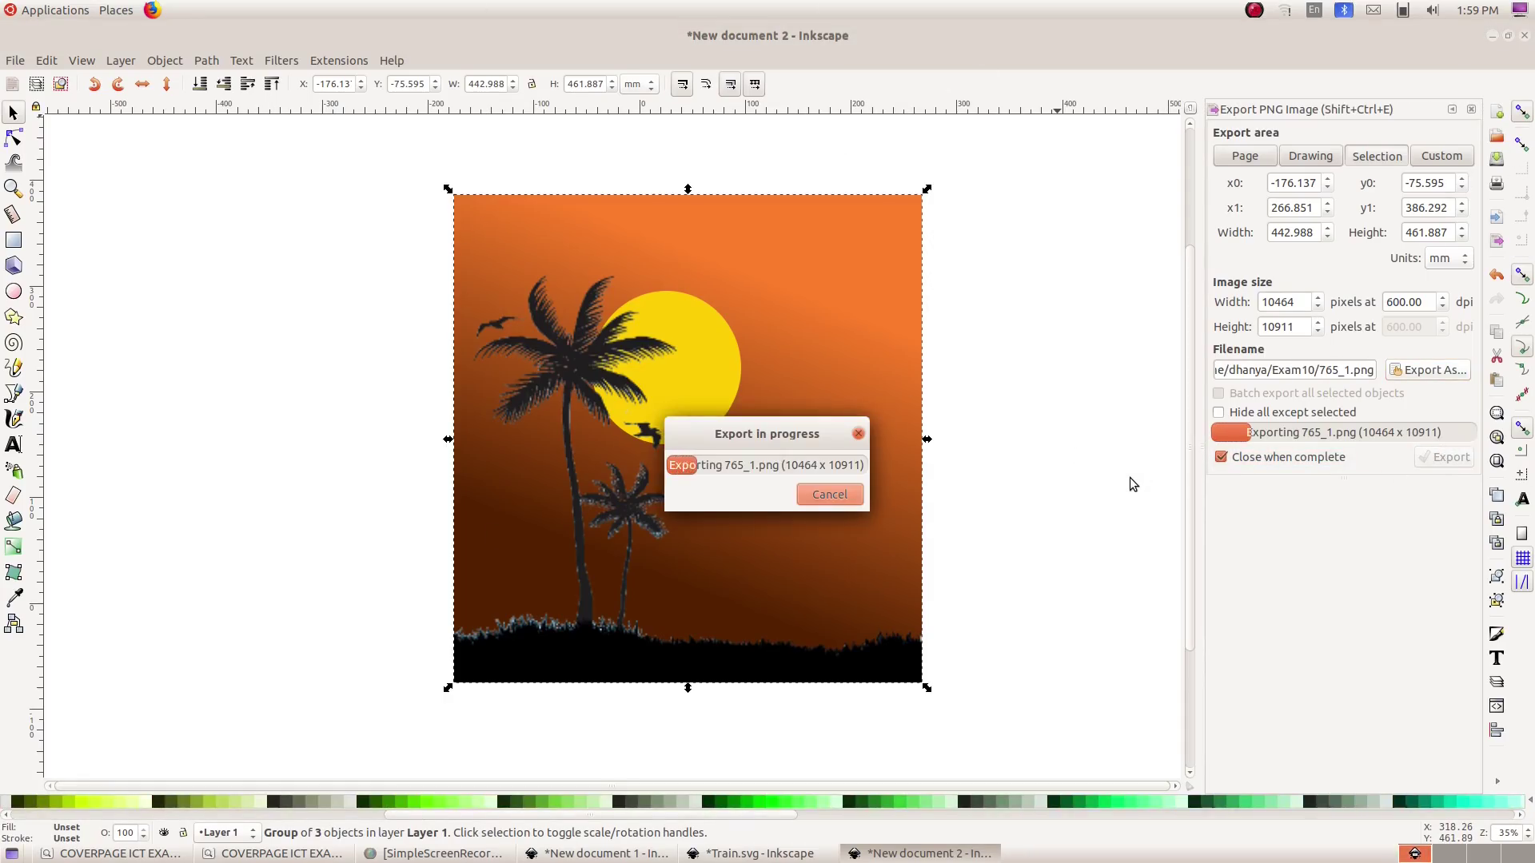